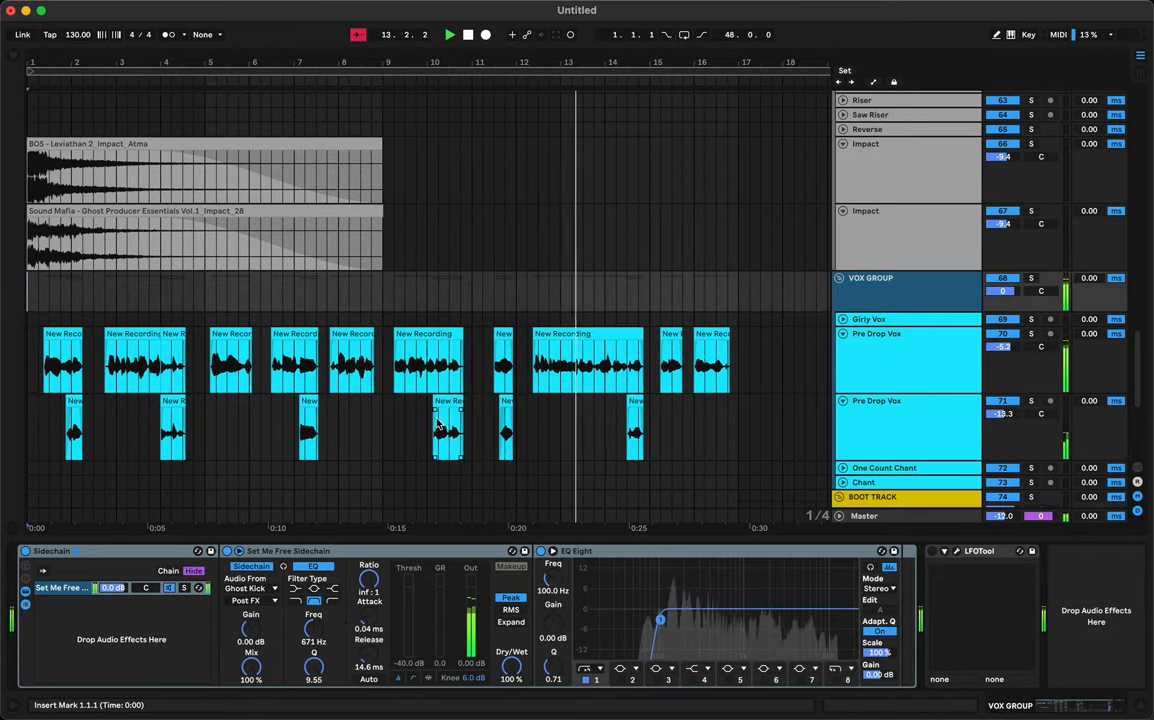
# Step: Delete the vocal clip around bars 10 to 11 on the second Pre Drop Vox track
pyautogui.moveTo(424, 432); pyautogui.dragTo(482, 434)
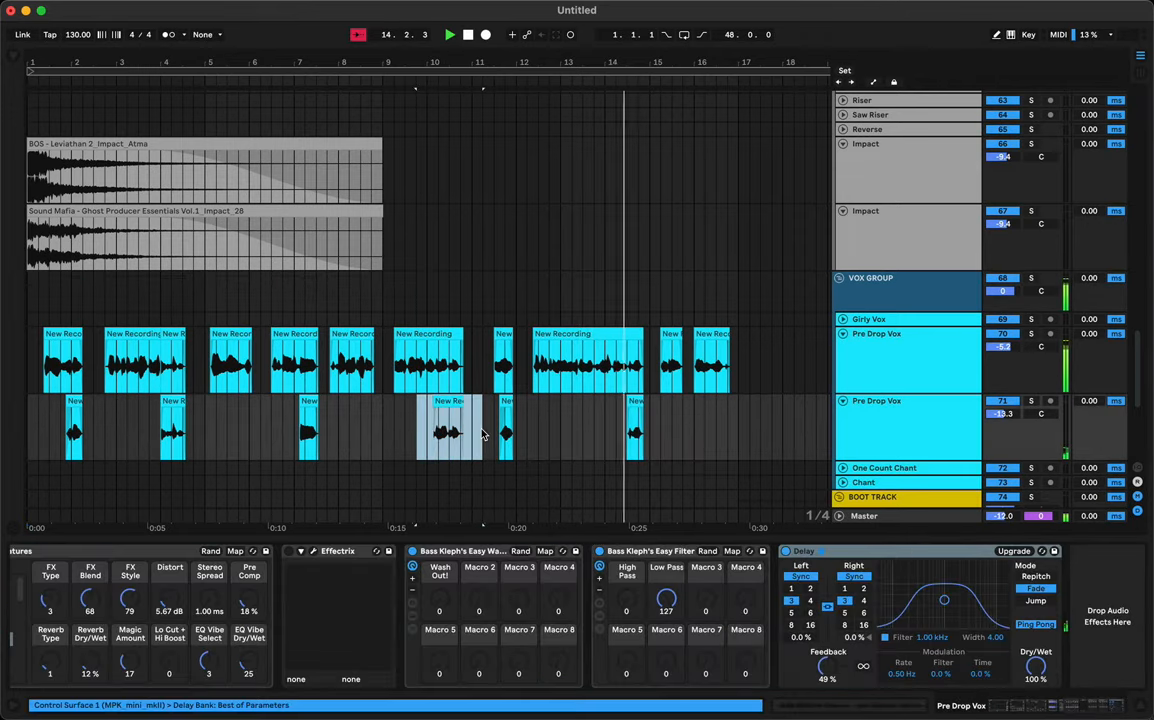
pyautogui.press('Delete')
pyautogui.scroll(1, 482, 434)
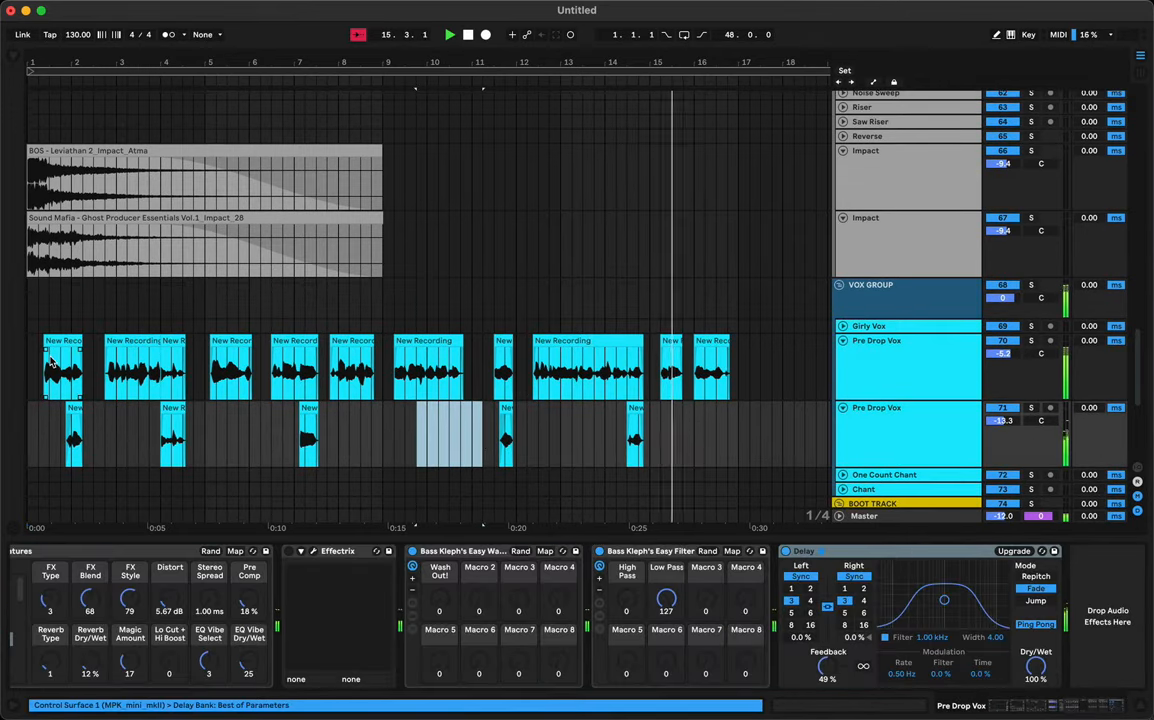
# Step: Play the arrangement from 1.2.1 and set the Delay feedback on the second Pre Drop Vox track to 65 %
pyautogui.scroll(-1, 93, 420)
pyautogui.click(26, 427)
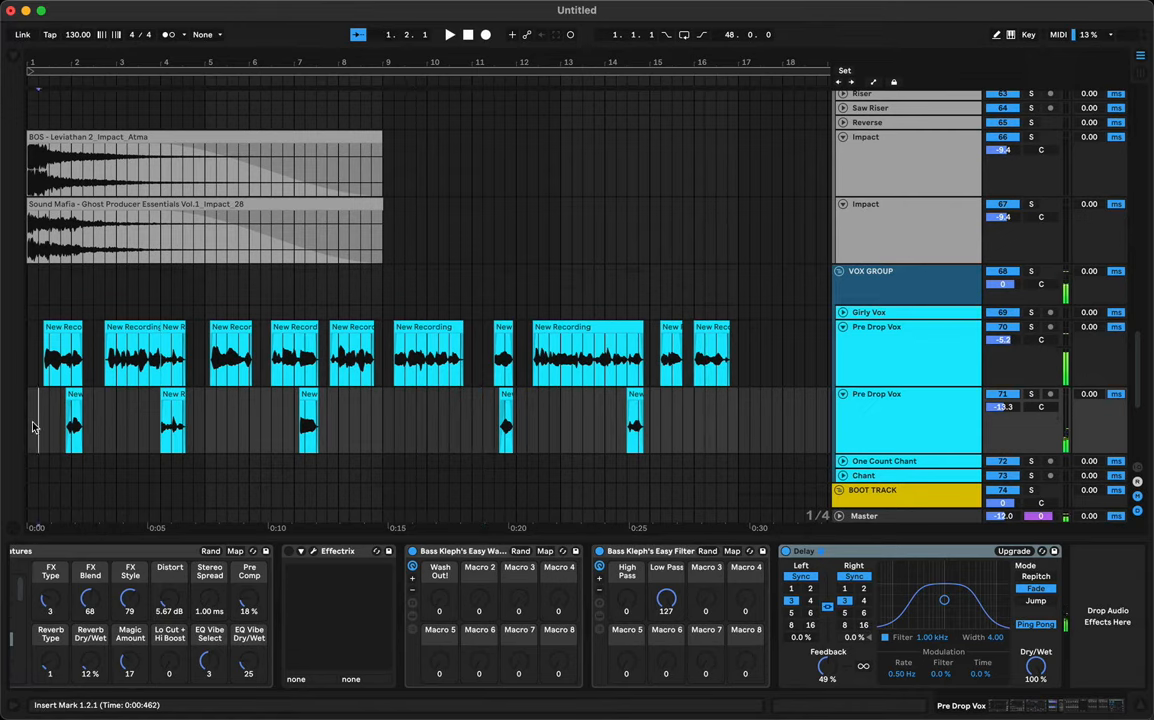
pyautogui.moveTo(827, 670); pyautogui.dragTo(827, 637)
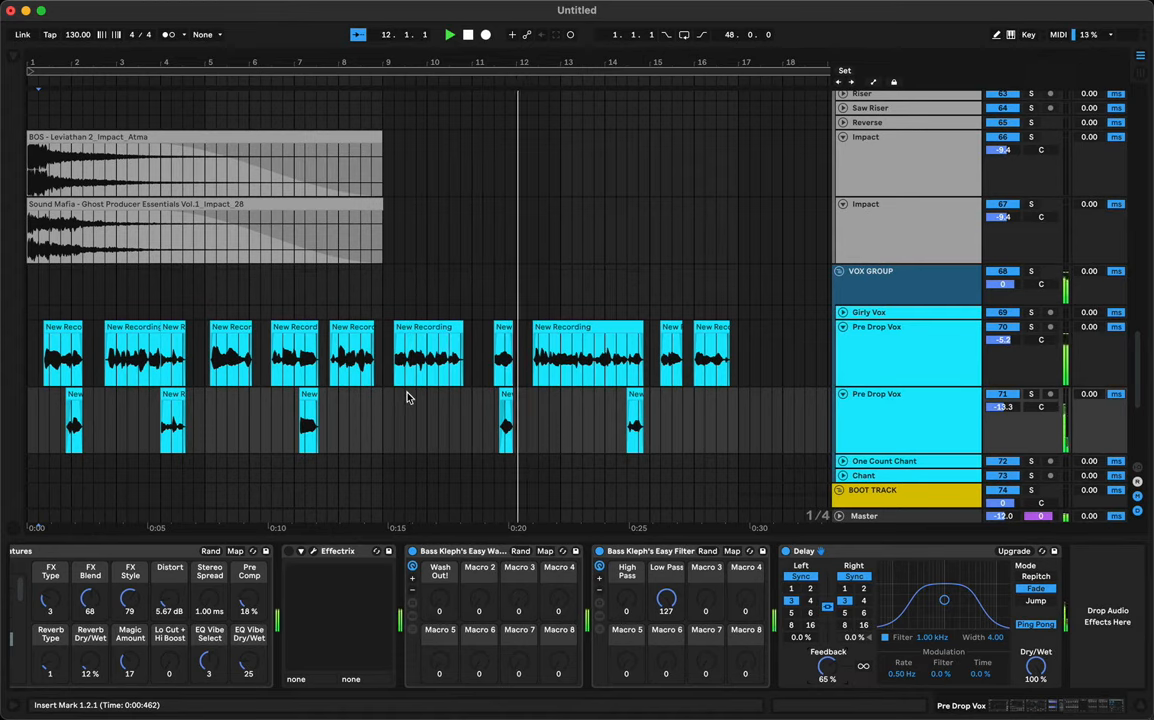
# Step: Show more bars of the timeline, select the Impact_28 clip on the second Impact track and play from its start
pyautogui.click(616, 291)
pyautogui.moveTo(569, 55); pyautogui.dragTo(384, 57)
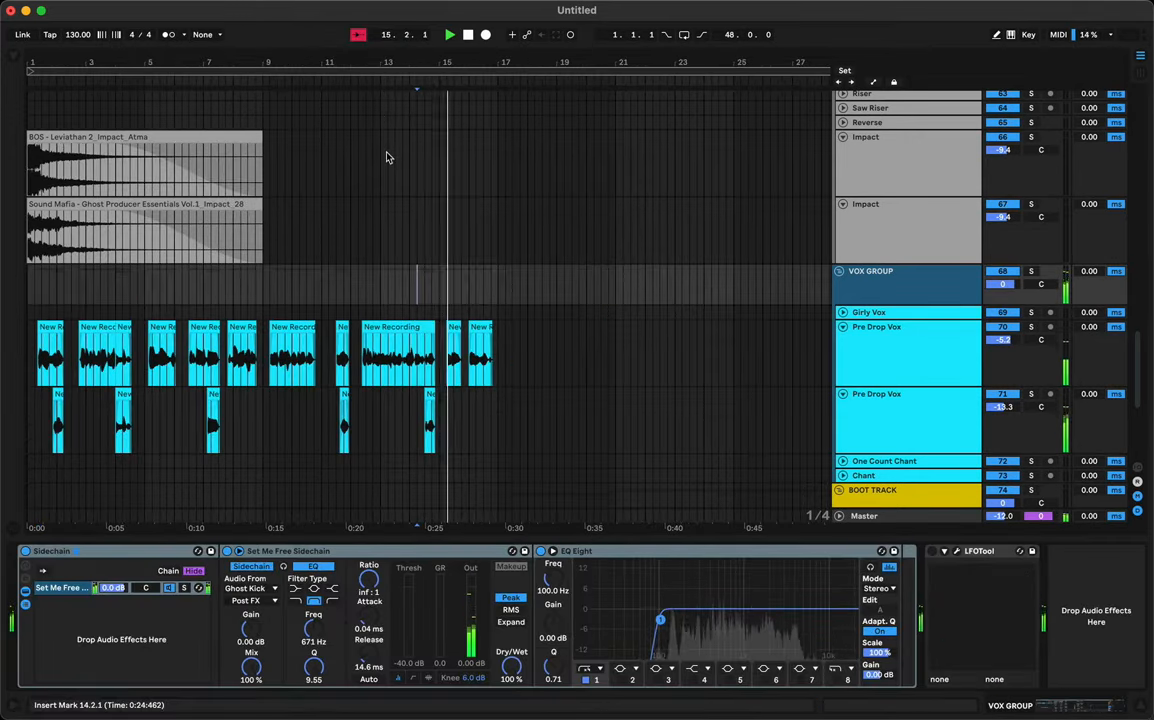
pyautogui.click(381, 250)
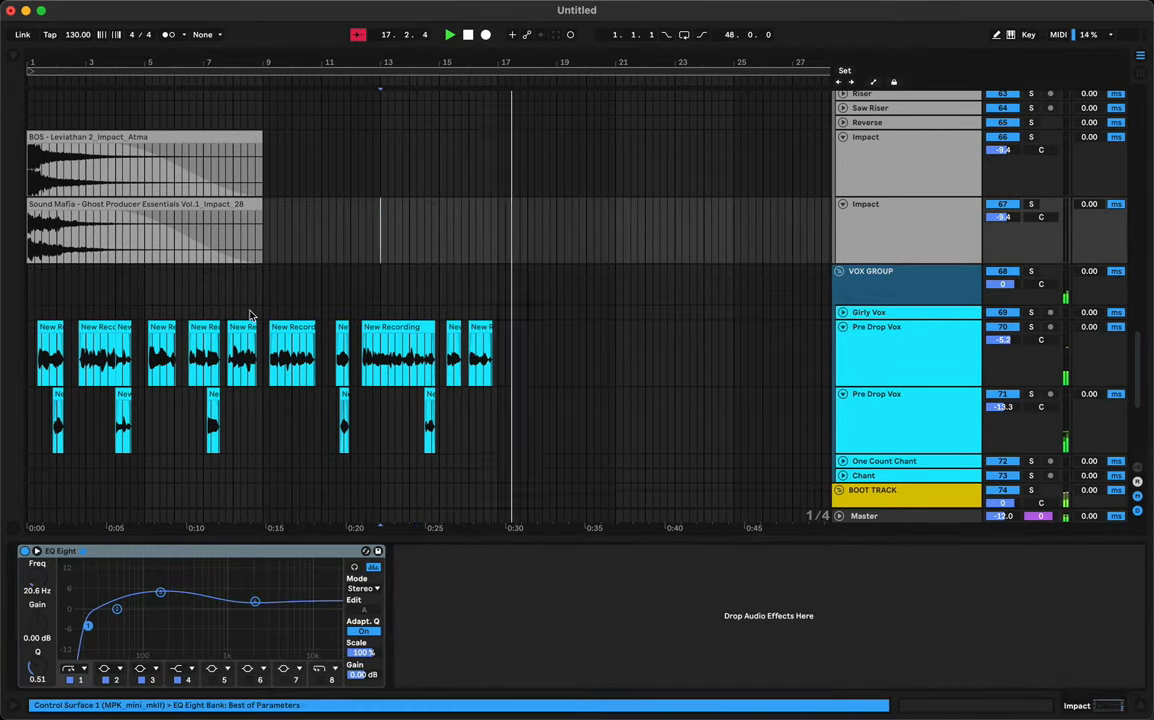
pyautogui.scroll(-1, 260, 260)
pyautogui.click(240, 204)
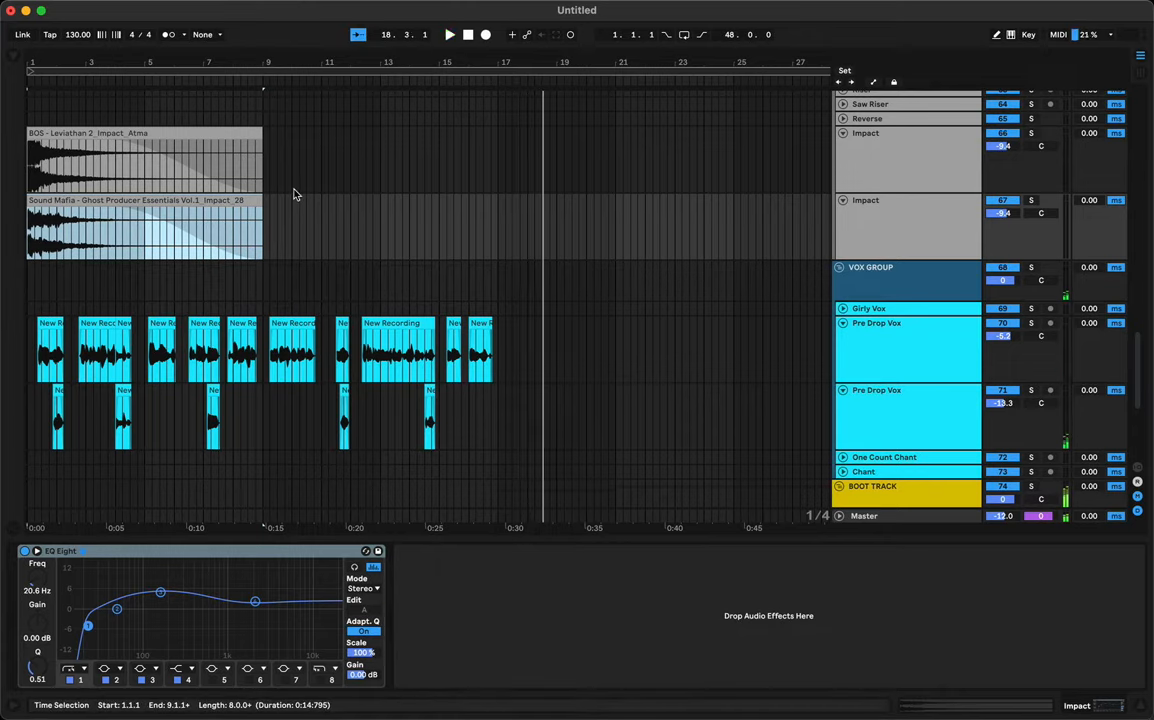
pyautogui.press('space')
# Step: Look through the tracks between the bass group and the Boot Track group while the arrangement plays
pyautogui.scroll(3, 364, 298)
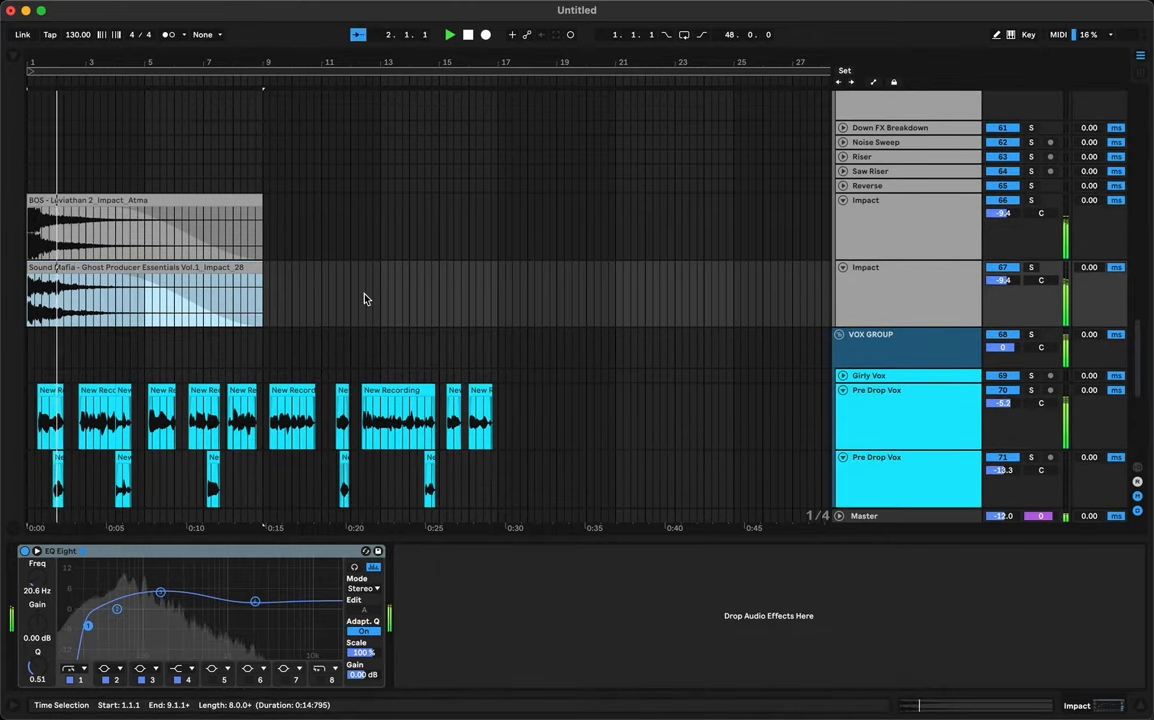
pyautogui.scroll(10, 364, 298)
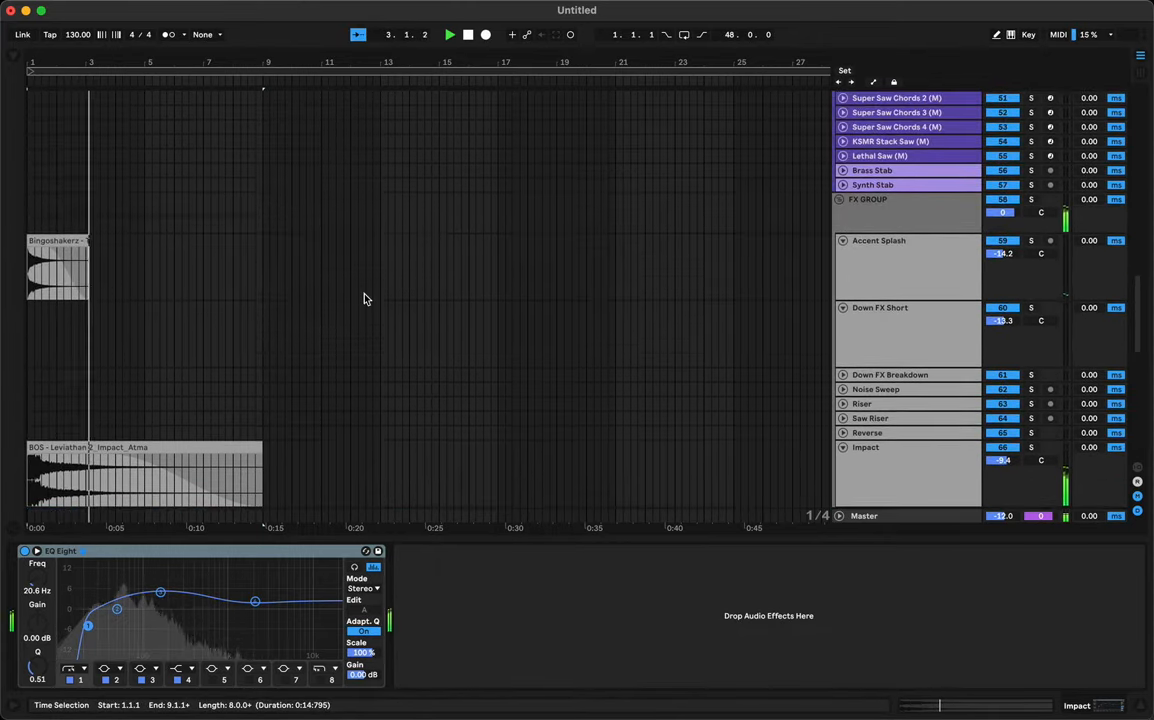
pyautogui.scroll(-6, 364, 298)
pyautogui.rightClick(364, 297)
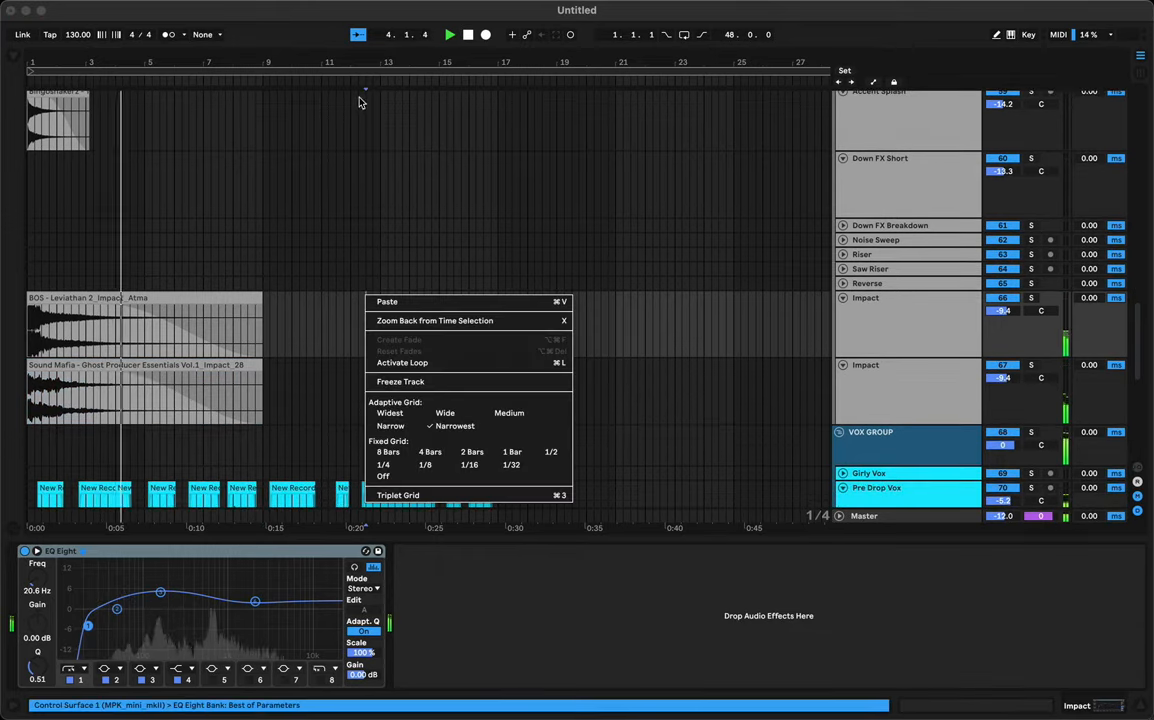
pyautogui.press('Escape')
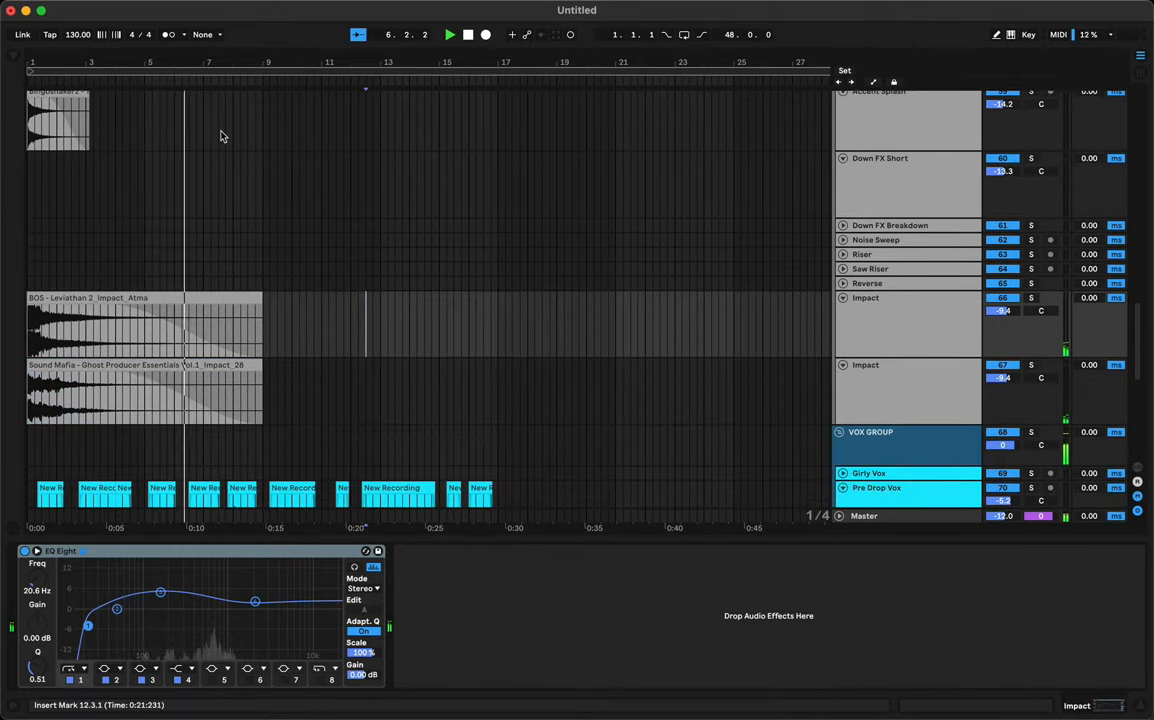
pyautogui.scroll(10, 296, 252)
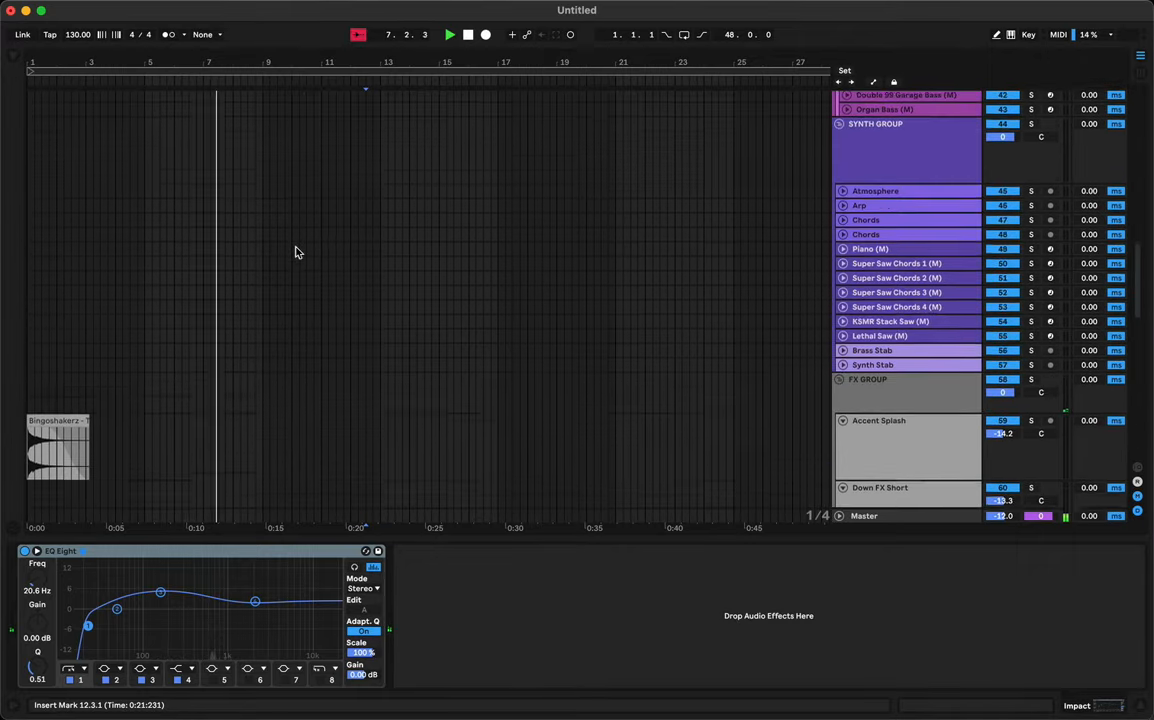
pyautogui.scroll(5, 296, 252)
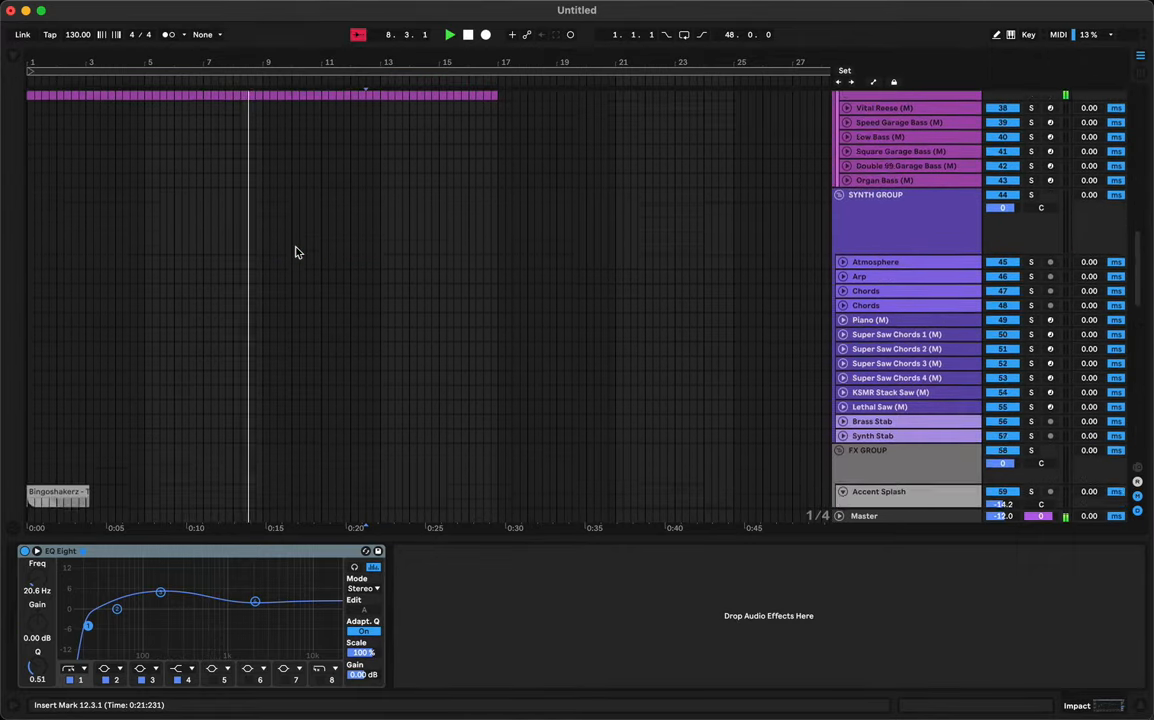
pyautogui.scroll(-15, 296, 252)
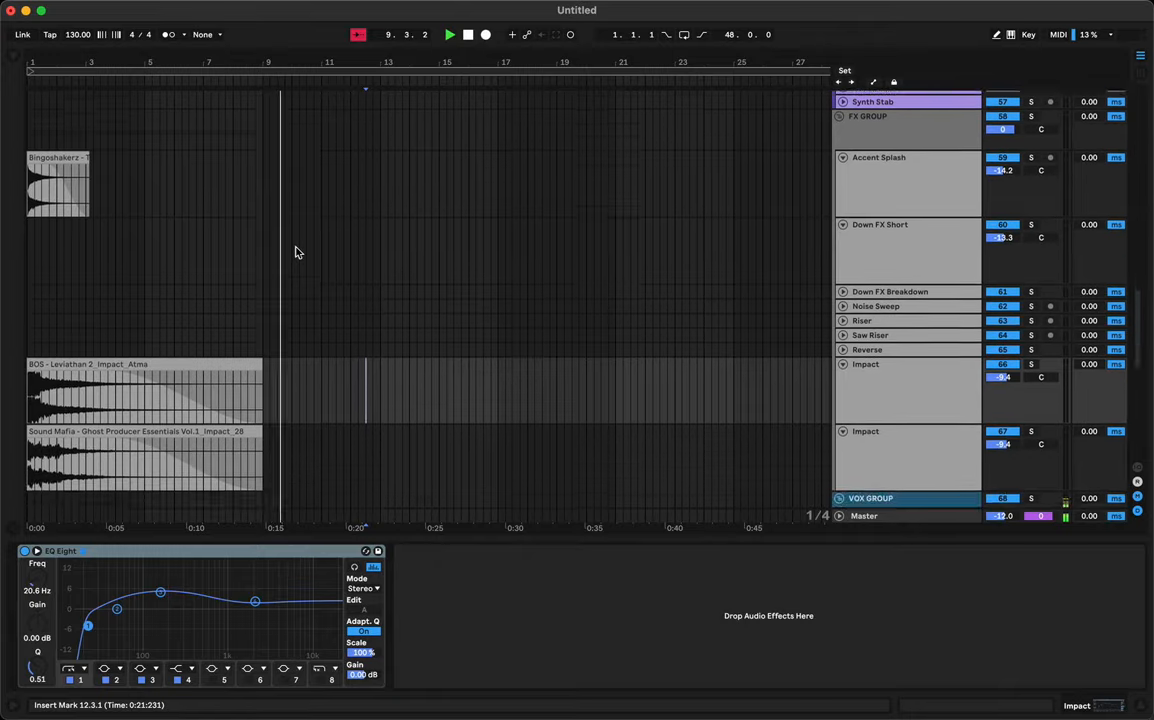
pyautogui.scroll(2, 296, 252)
pyautogui.scroll(-10, 296, 252)
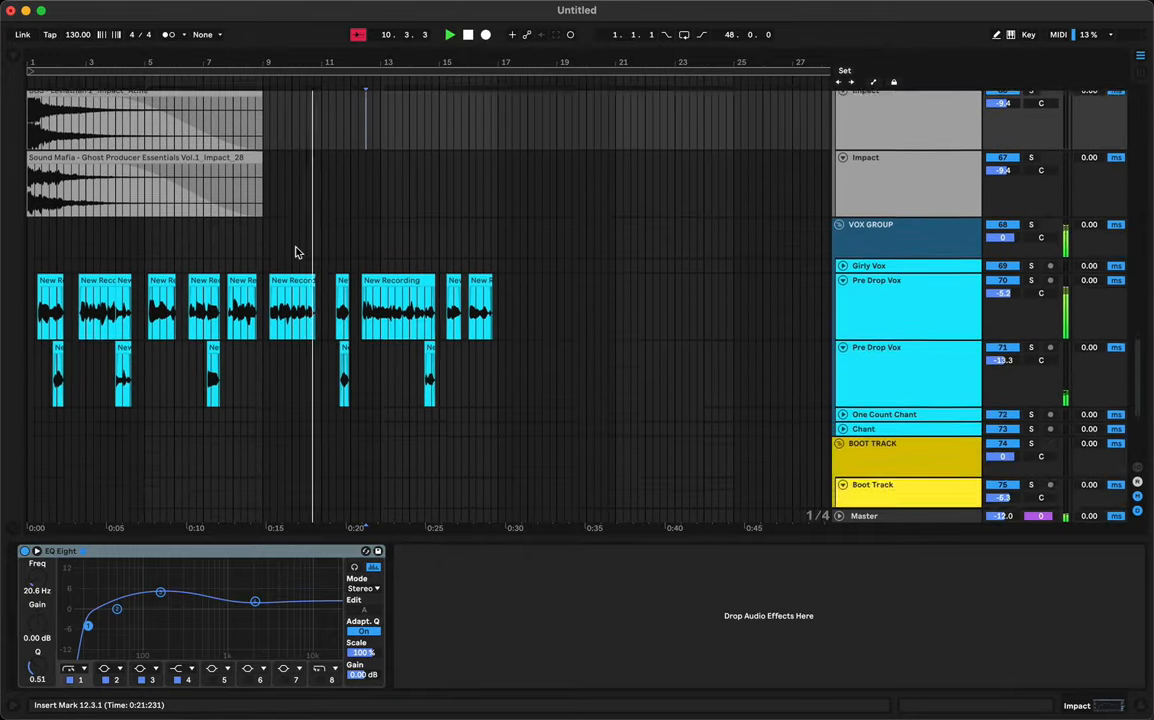
# Step: Unfold the Super Saw Chords 1 and Super Saw Chords 4 tracks in the synth group
pyautogui.scroll(15, 296, 252)
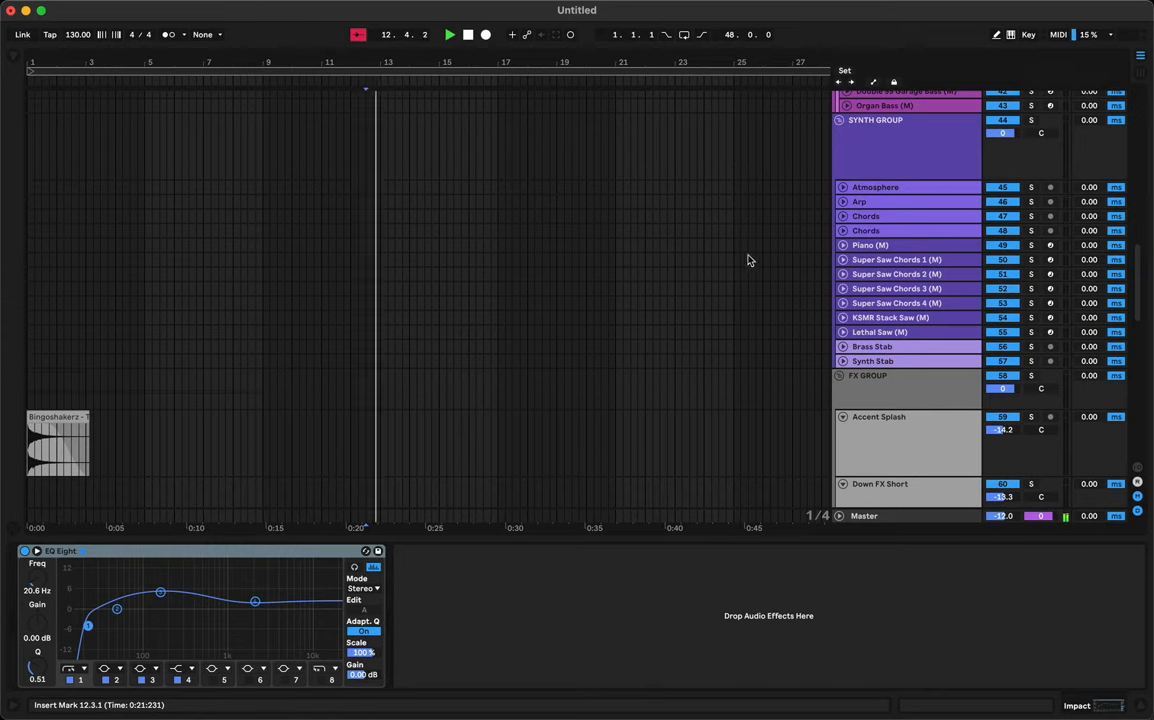
pyautogui.click(843, 260)
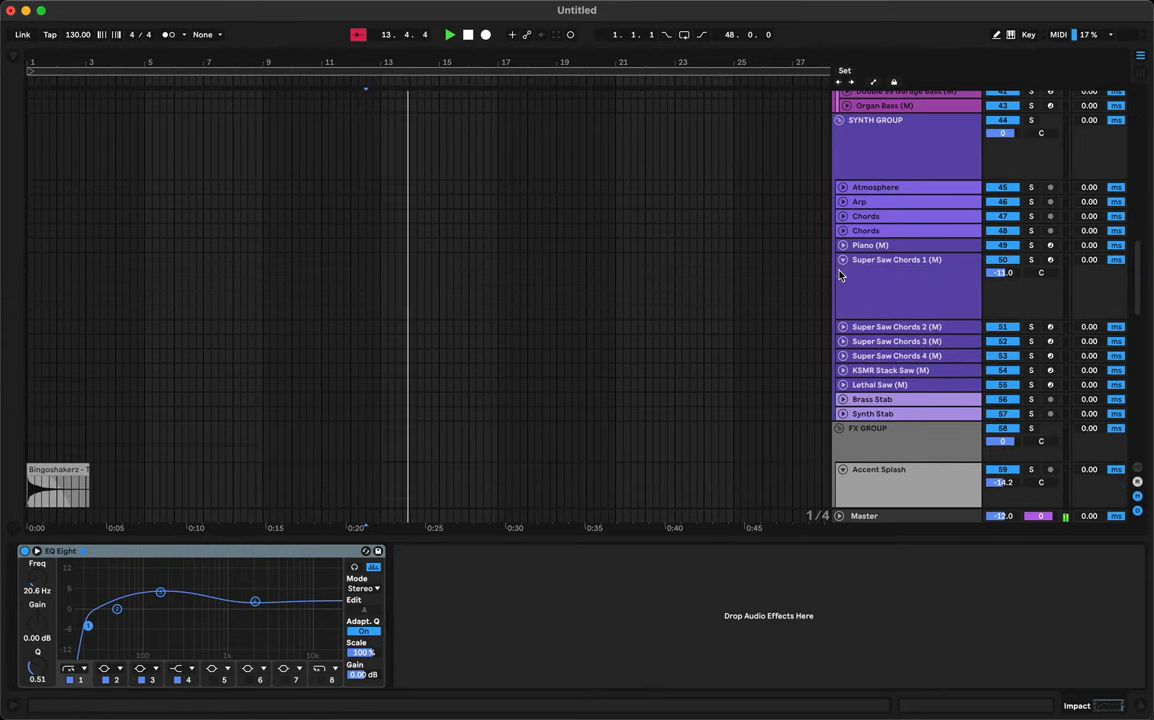
pyautogui.click(843, 356)
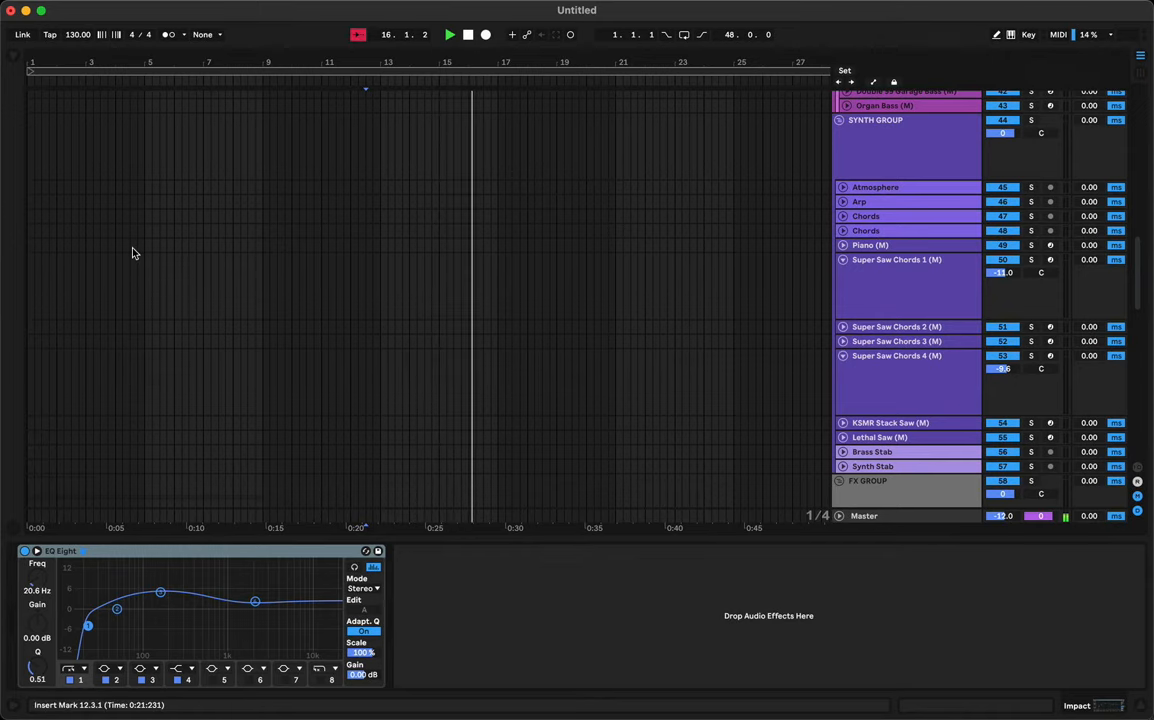
# Step: Load the Native Instruments Kontakt 7 AUv2 plug-in onto a new MIDI track from the browser
pyautogui.click(16, 57)
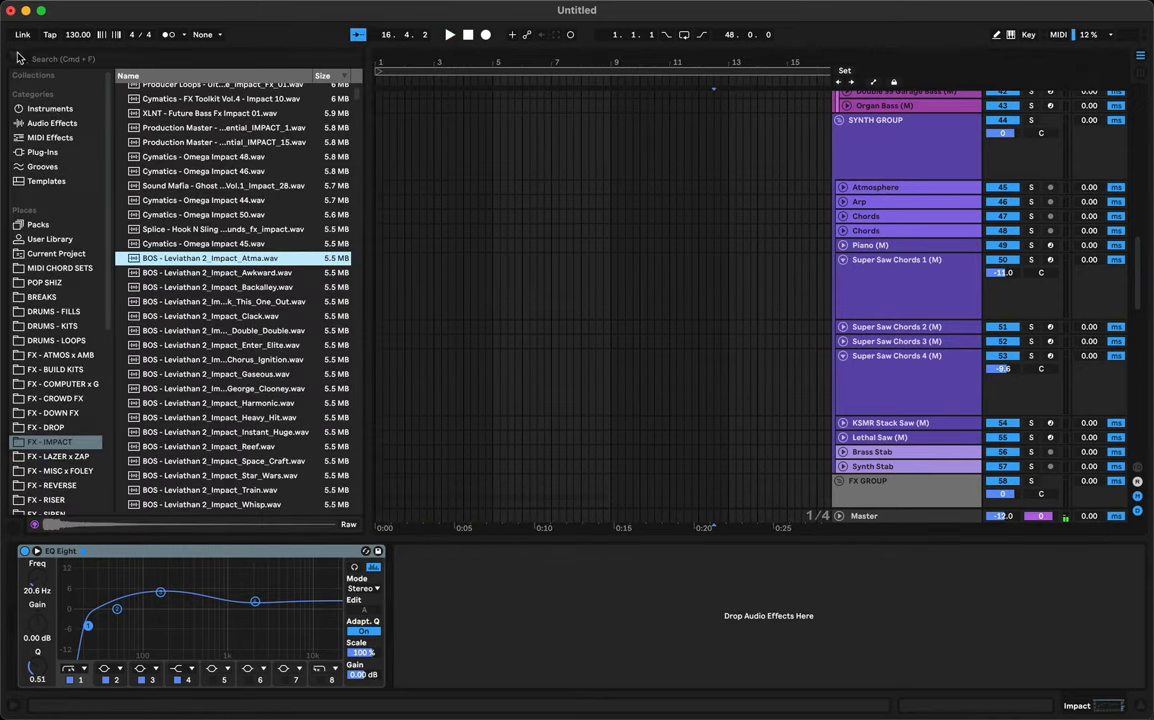
pyautogui.click(44, 152)
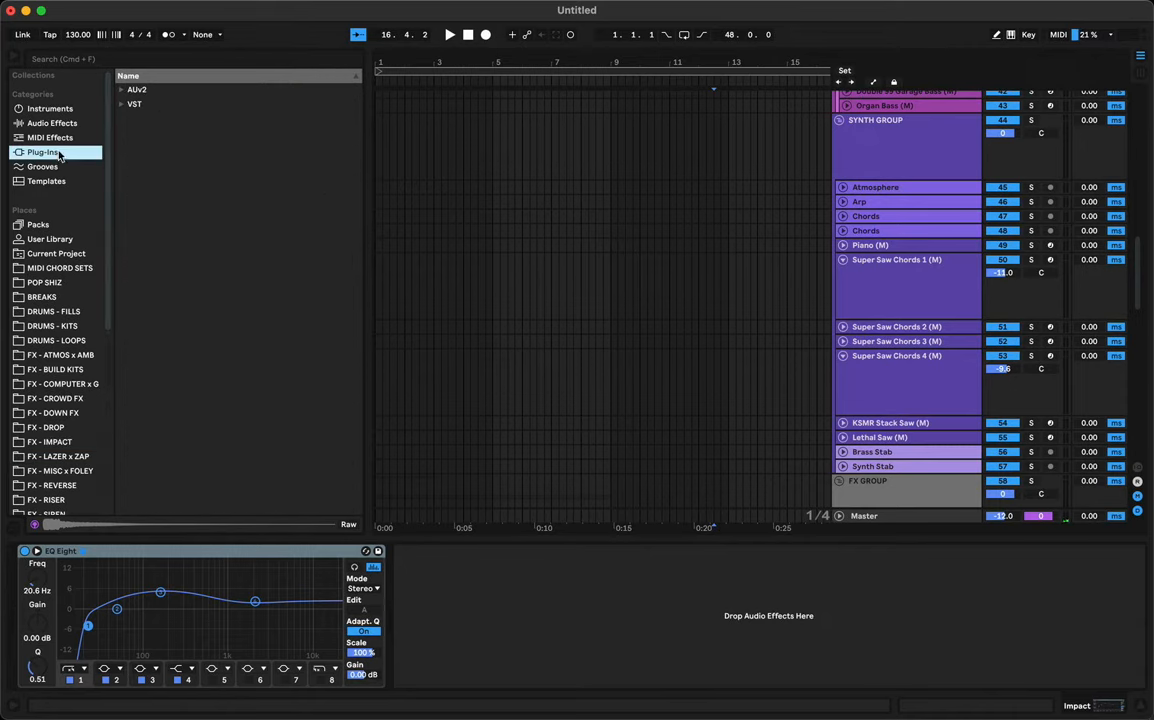
pyautogui.click(157, 102)
pyautogui.doubleClick(161, 90)
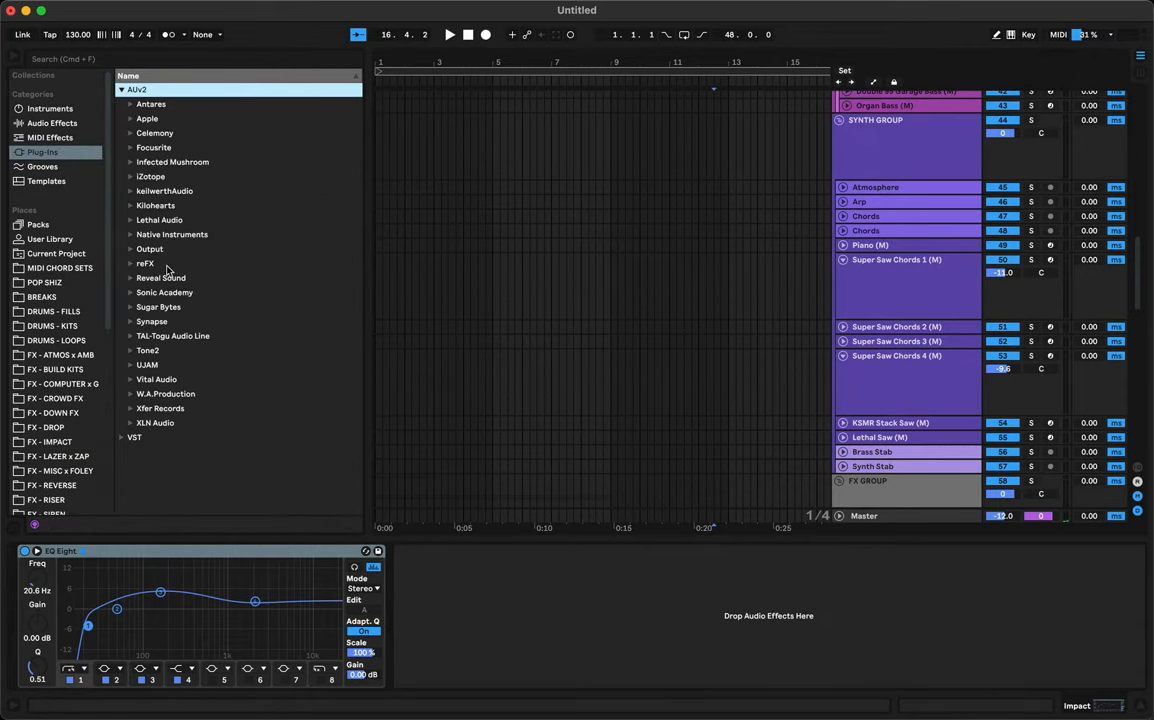
pyautogui.click(168, 293)
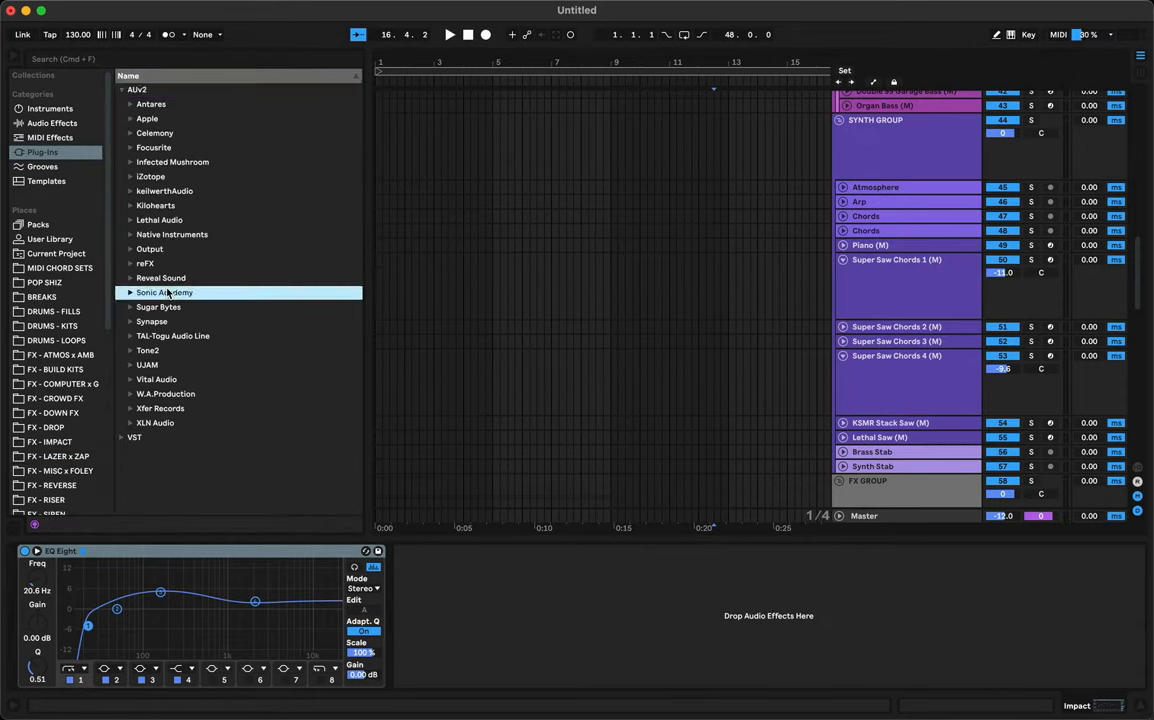
pyautogui.doubleClick(180, 236)
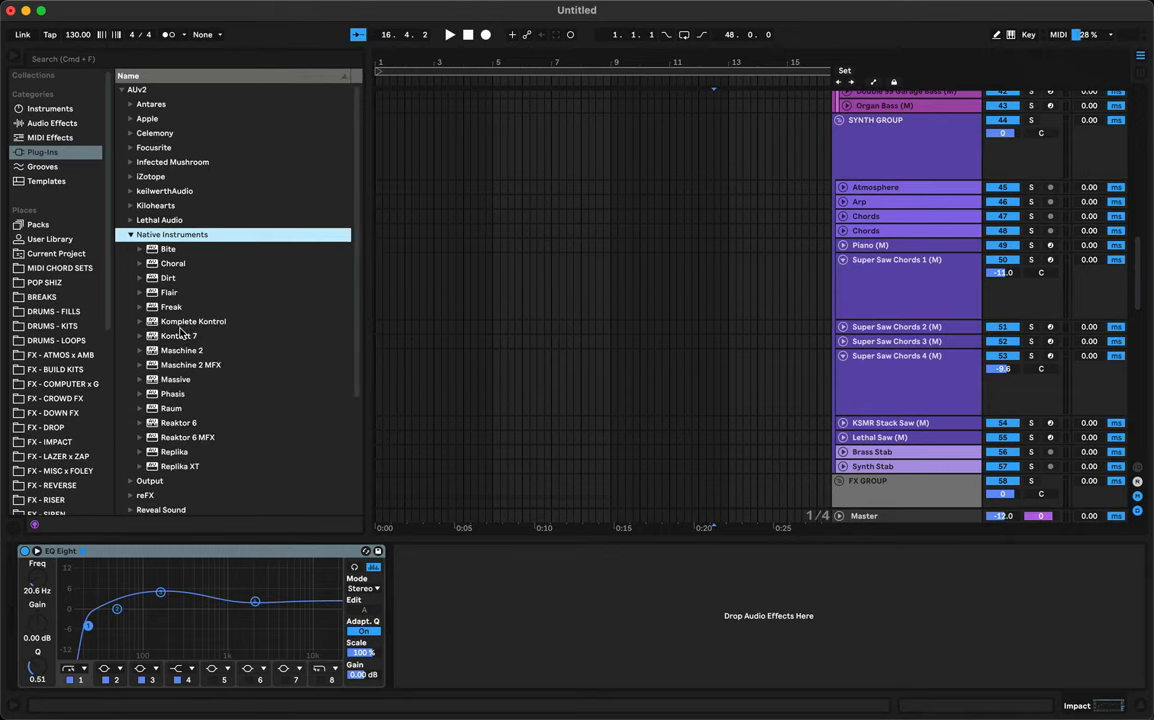
pyautogui.click(178, 336)
pyautogui.doubleClick(178, 336)
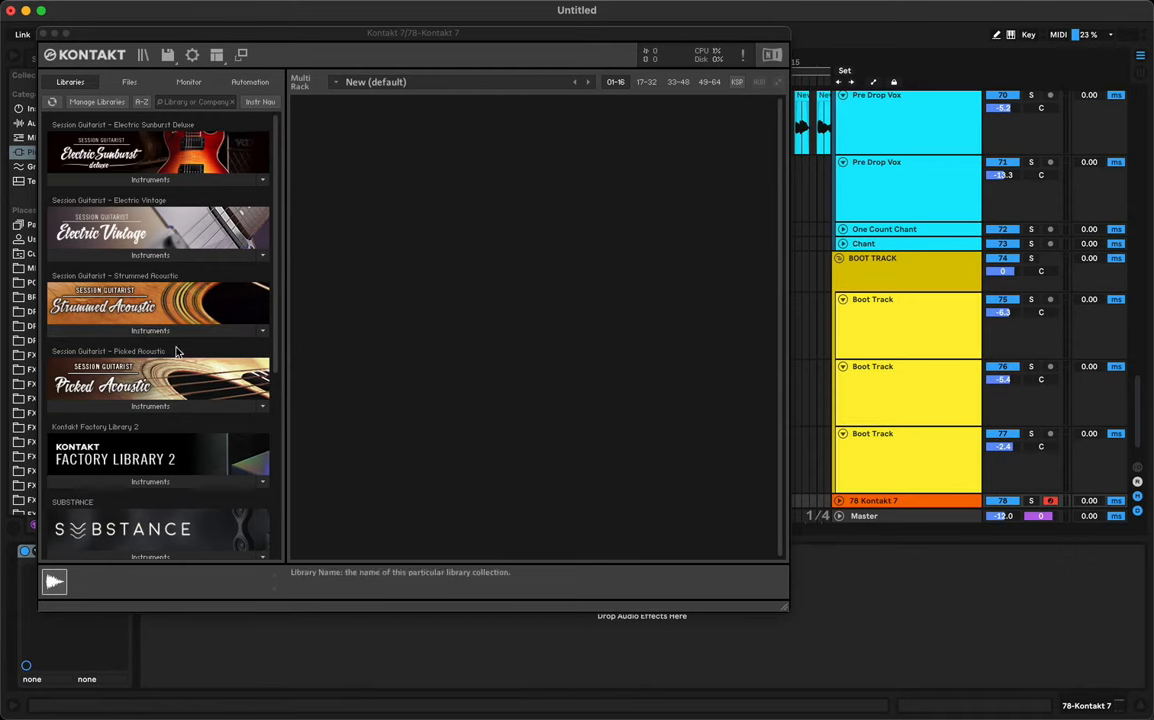
# Step: Load the Horn Ens instrument from the orchestral Brass folder of Kontakt Factory Library 2
pyautogui.click(155, 482)
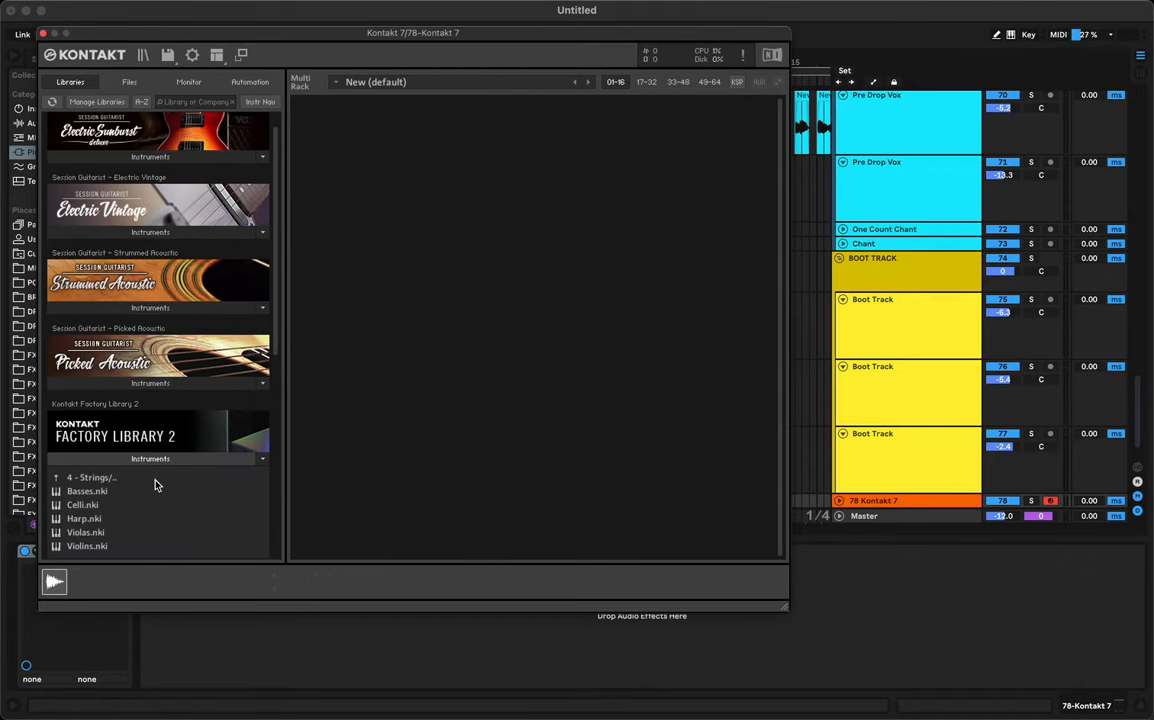
pyautogui.click(94, 479)
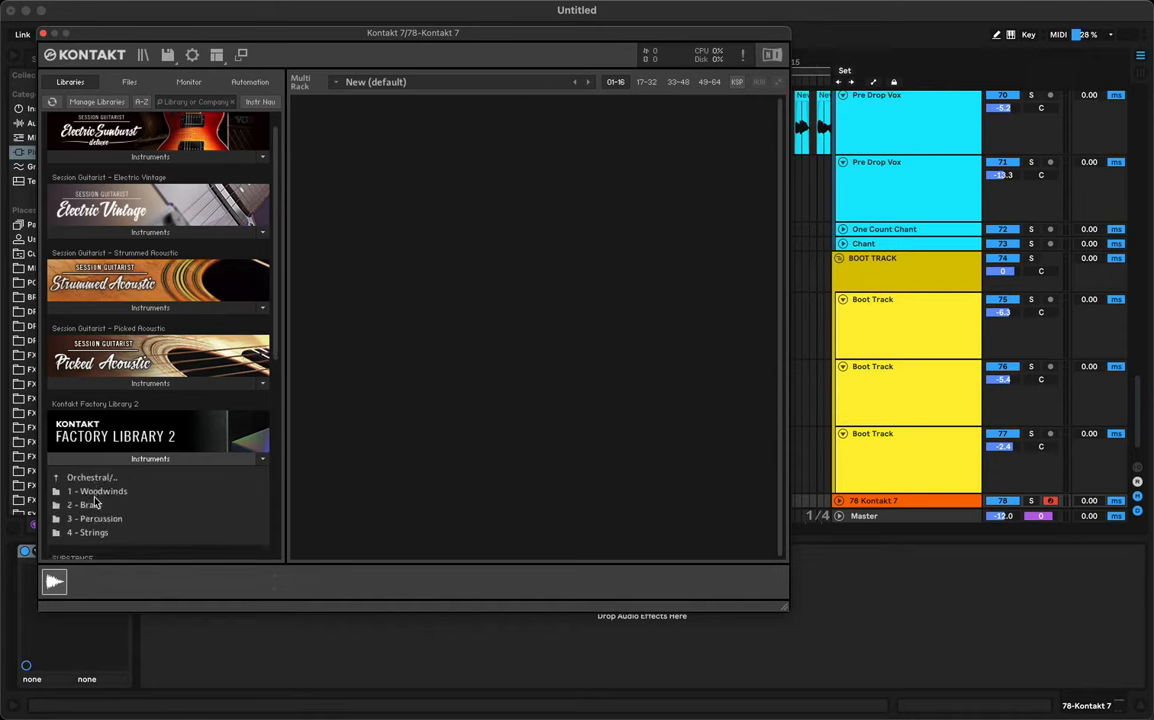
pyautogui.click(95, 504)
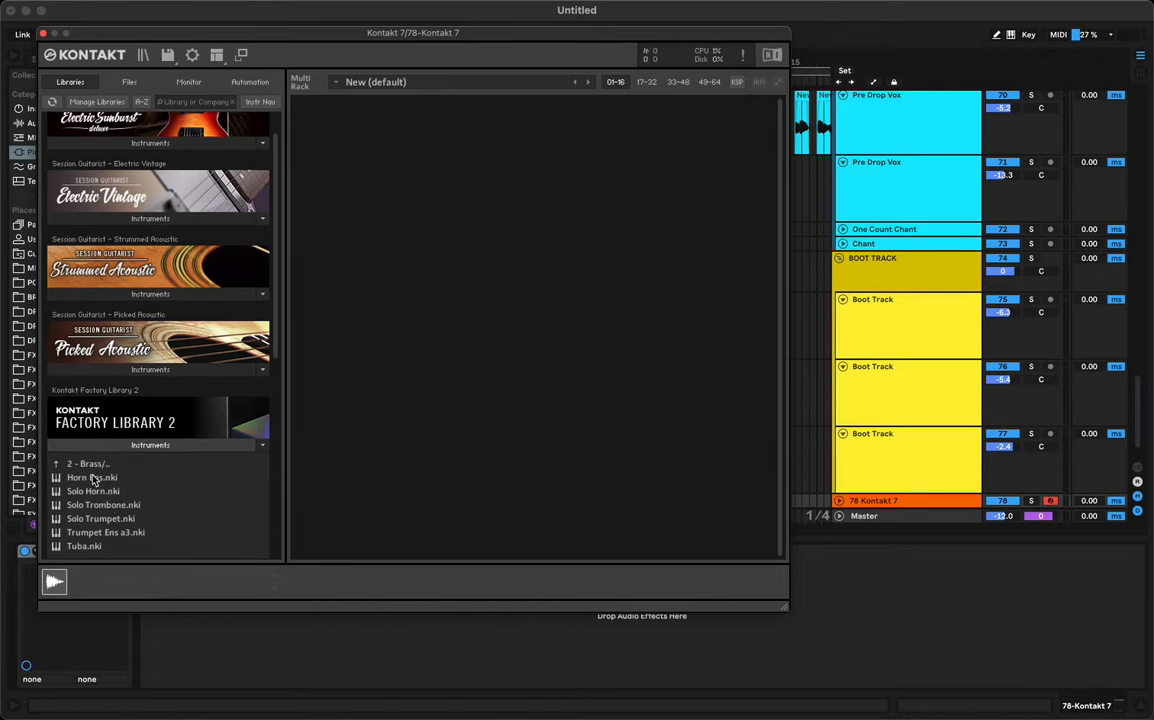
pyautogui.doubleClick(92, 479)
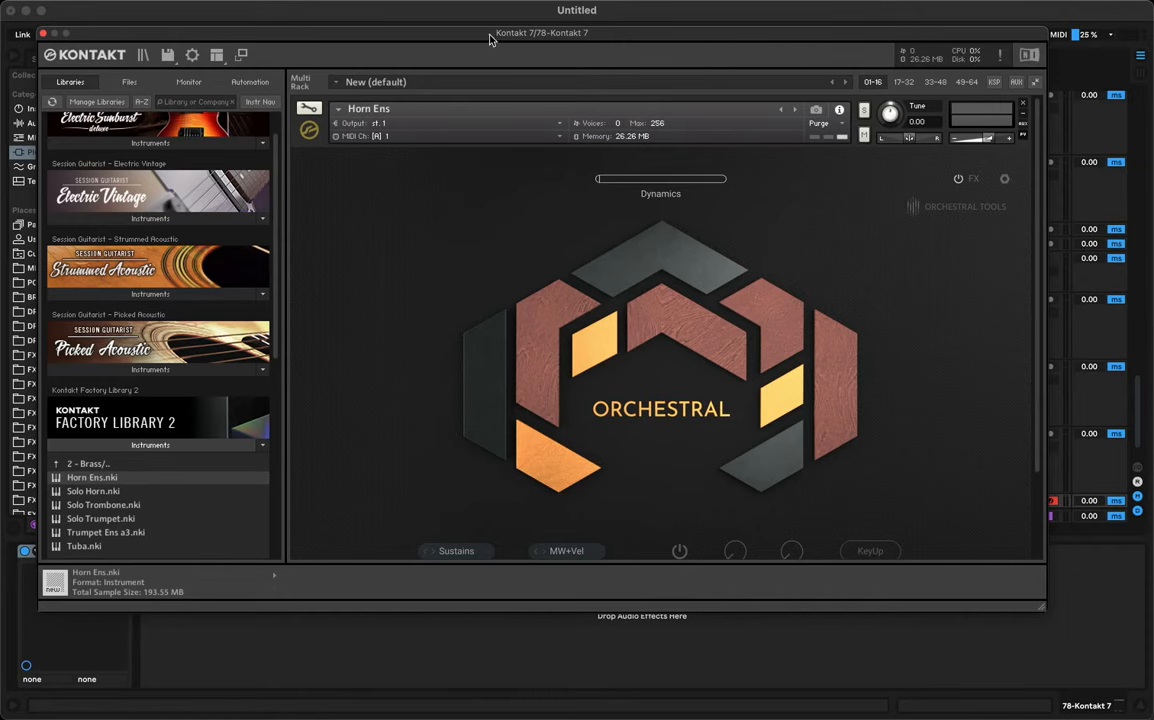
# Step: Play the arrangement from bar 1, show it up to bar 41 and move the Kontakt window clear of the tracks
pyautogui.moveTo(548, 38); pyautogui.dragTo(563, 450)
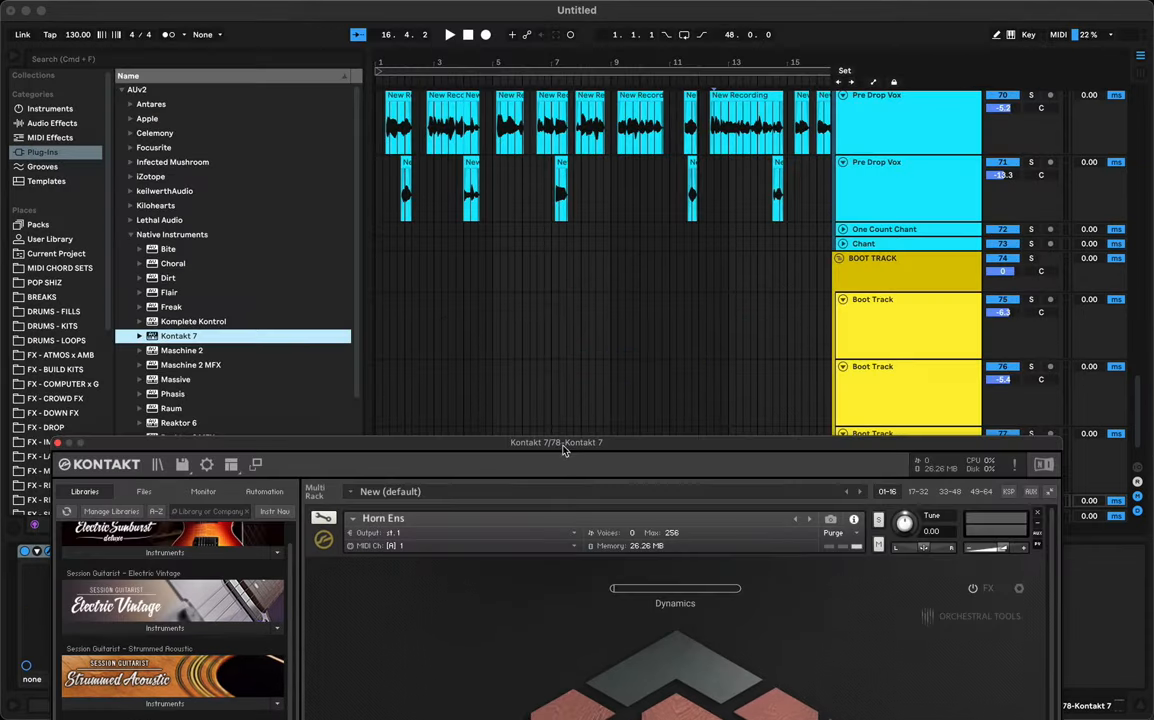
pyautogui.click(377, 285)
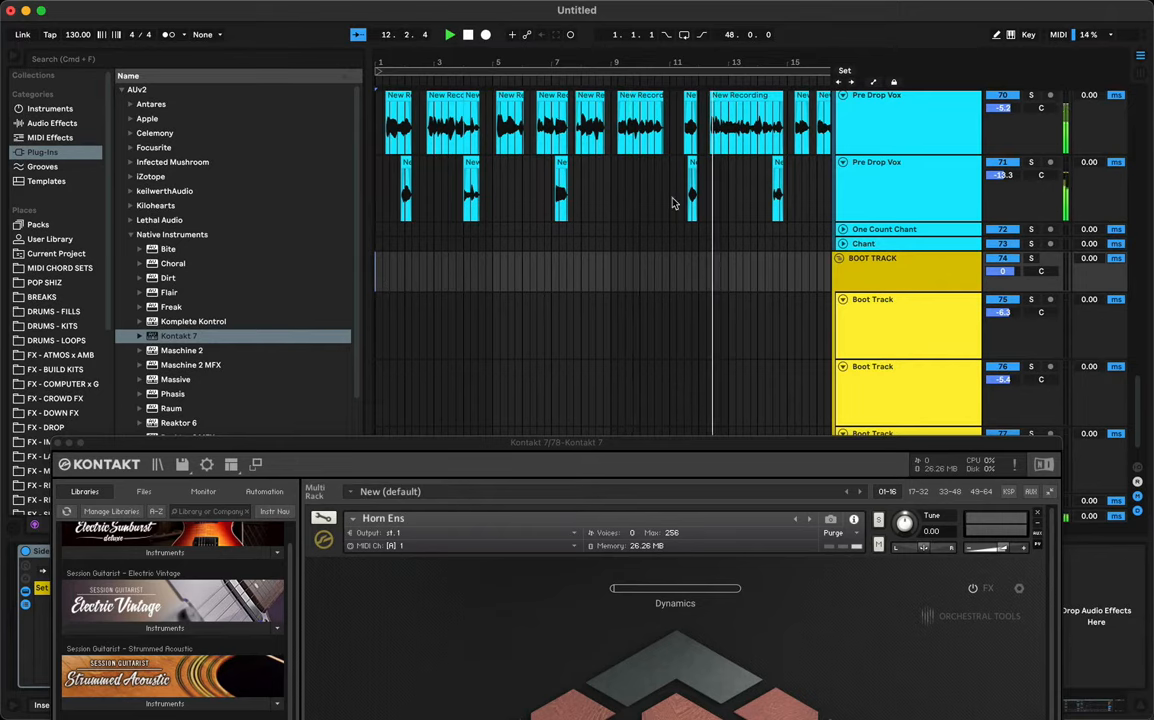
pyautogui.moveTo(670, 61); pyautogui.dragTo(487, 61)
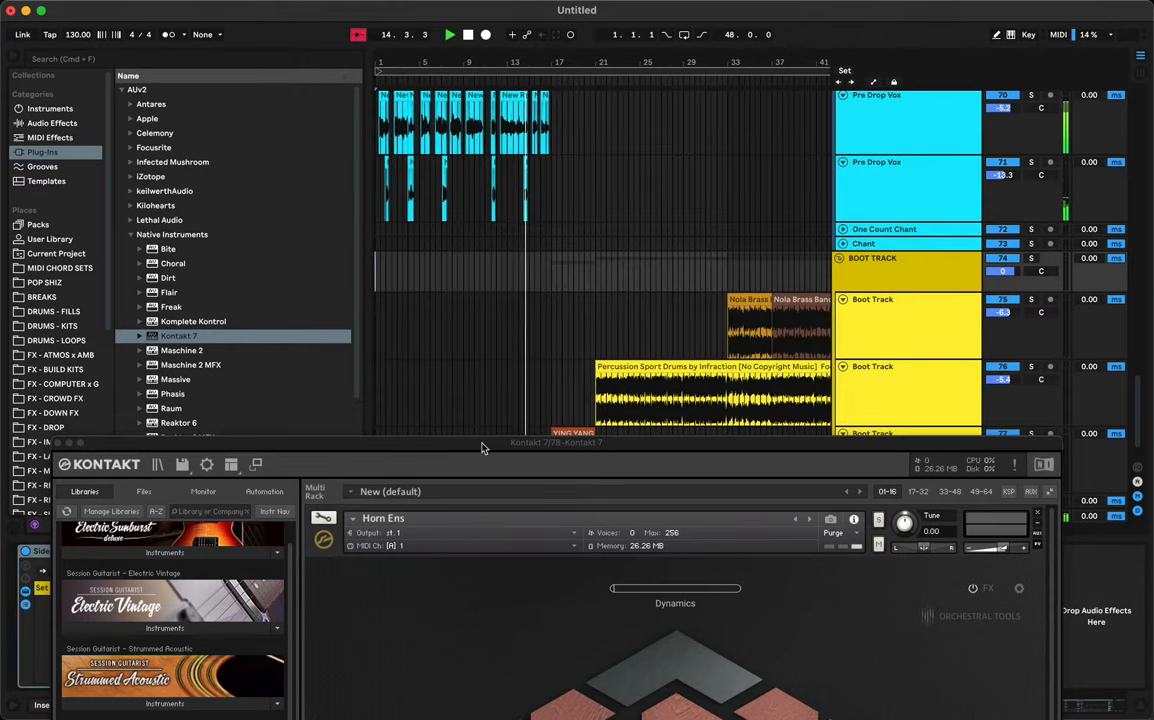
pyautogui.moveTo(481, 447); pyautogui.dragTo(663, 615)
# Step: Play from bar 9 and inspect the Piano, Super Saw Chords 4 and KSMR Stack Saw tracks in the synth group
pyautogui.scroll(10, 562, 318)
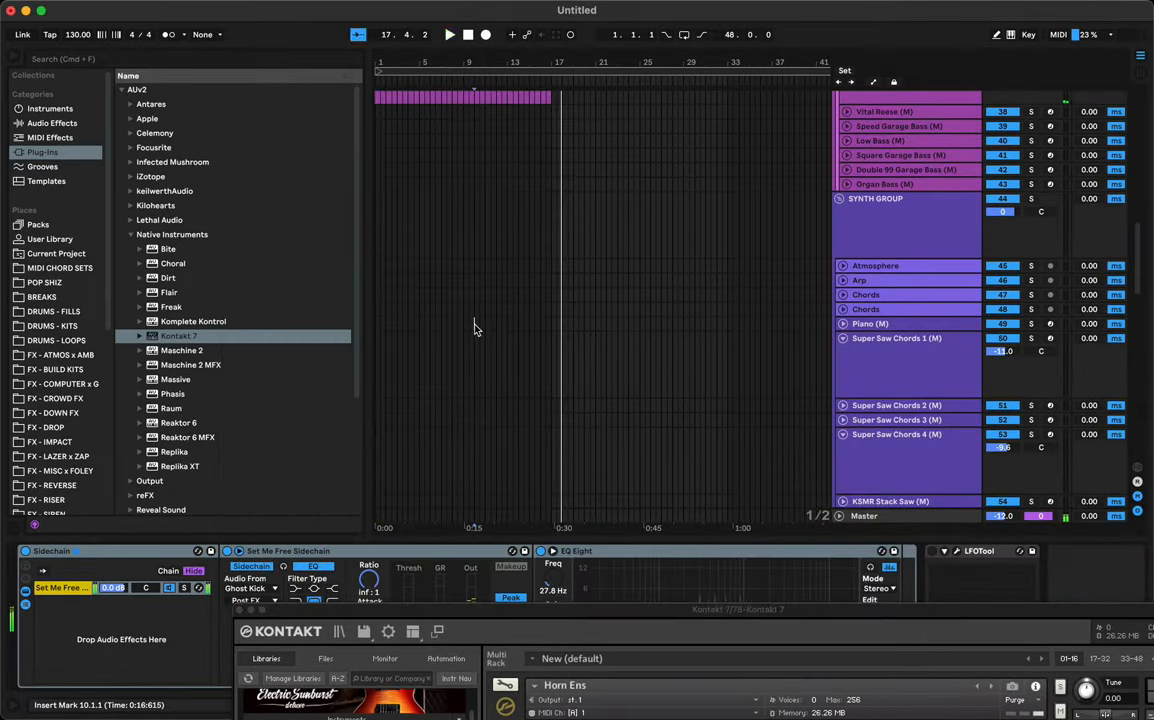
pyautogui.click(462, 334)
pyautogui.click(462, 325)
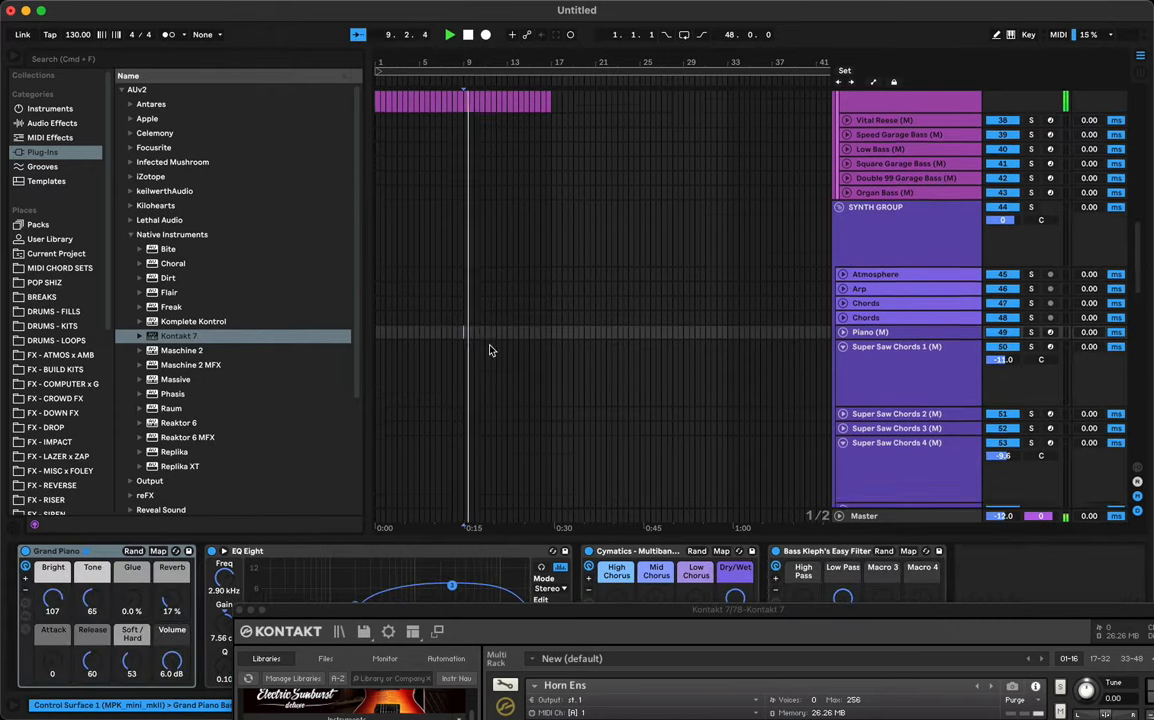
pyautogui.scroll(2, 489, 340)
pyautogui.scroll(-10, 490, 395)
pyautogui.click(499, 348)
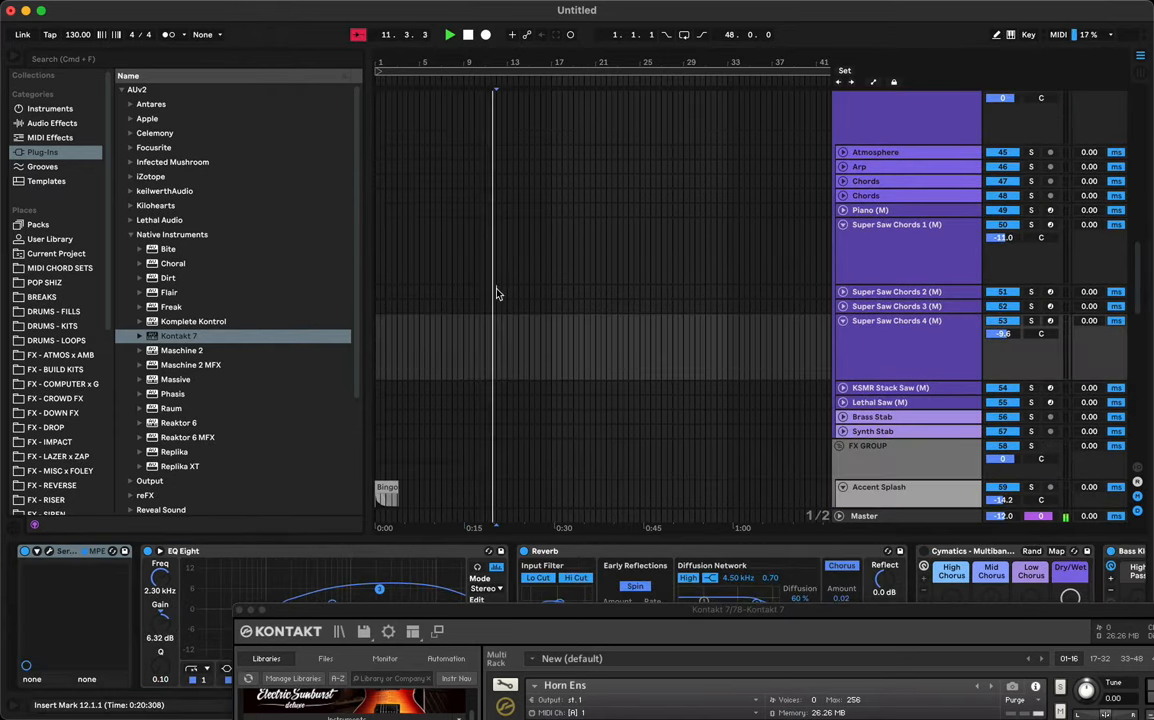
pyautogui.click(503, 269)
pyautogui.click(513, 390)
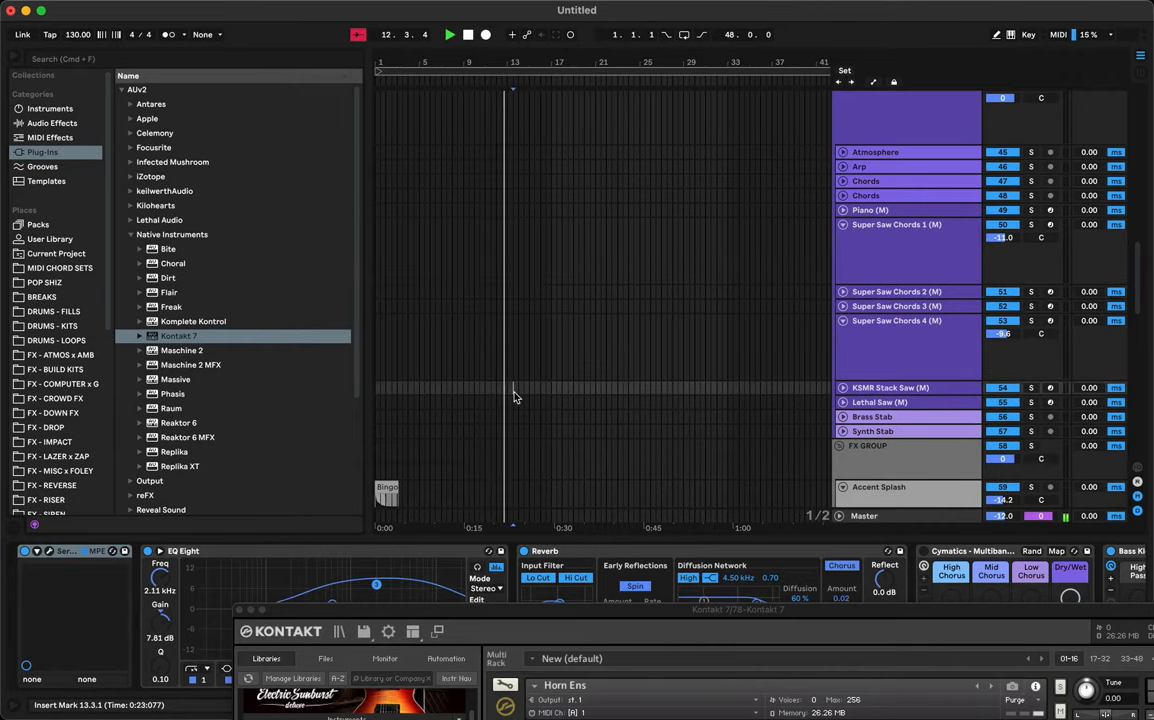
# Step: Check the devices on the Super Saw Chords, KSMR Stack Saw and Lethal Saw tracks in the synth group during playback
pyautogui.click(507, 372)
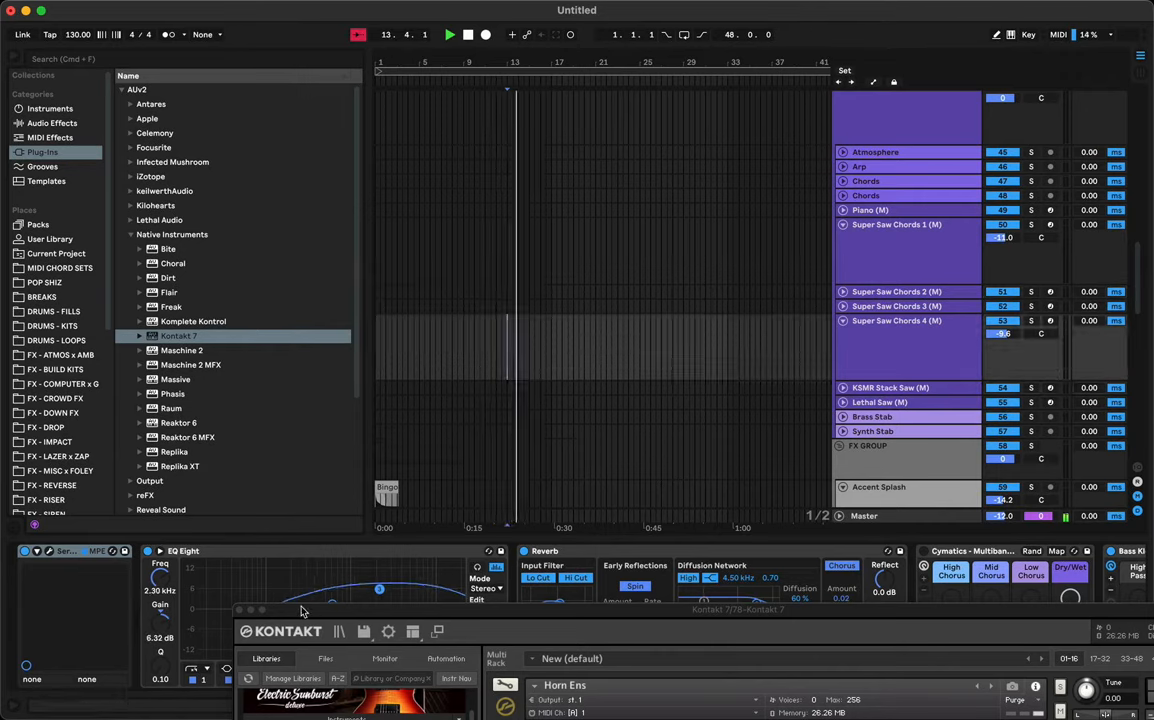
pyautogui.click(563, 276)
pyautogui.click(546, 304)
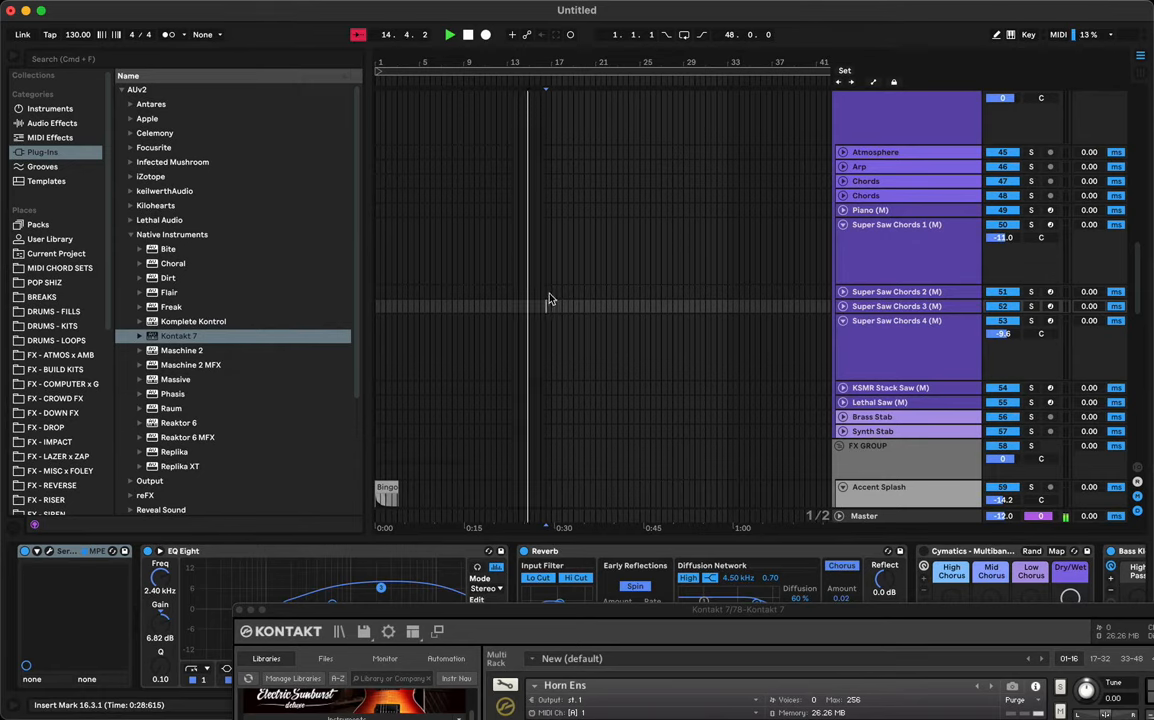
pyautogui.click(549, 292)
pyautogui.click(544, 362)
pyautogui.click(550, 392)
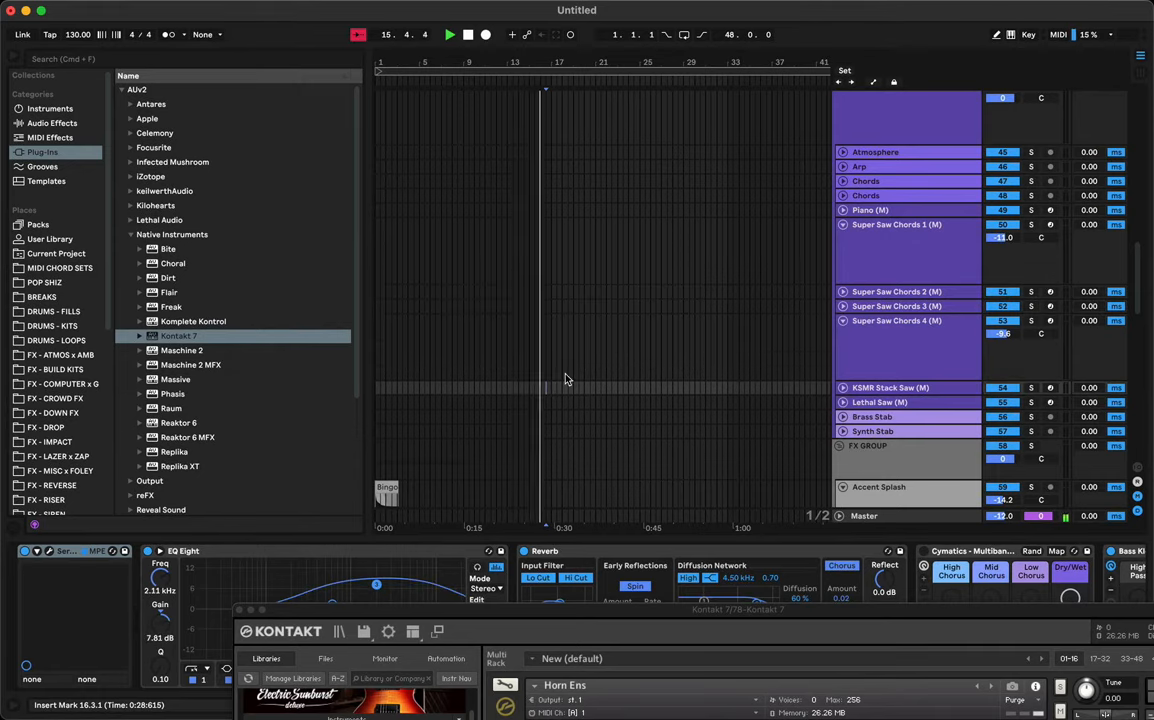
pyautogui.click(549, 404)
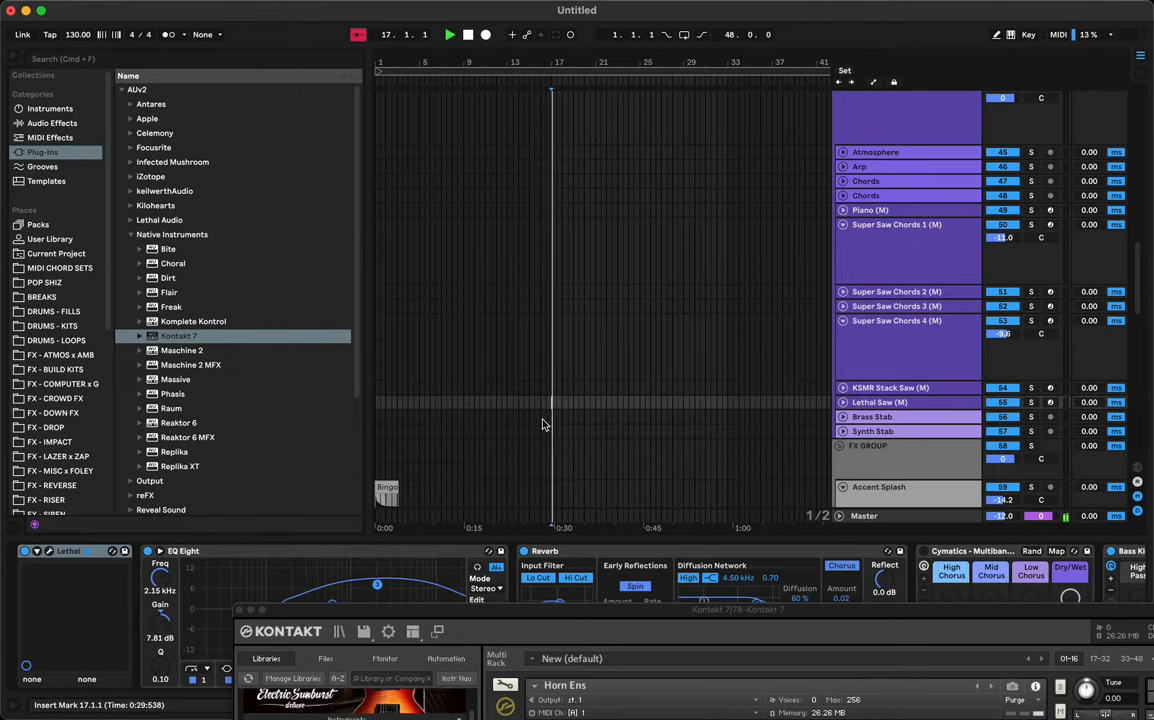
# Step: Remove the separate Kontakt 7 track below the Boot Track group
pyautogui.scroll(-5, 549, 404)
pyautogui.scroll(-5, 549, 404)
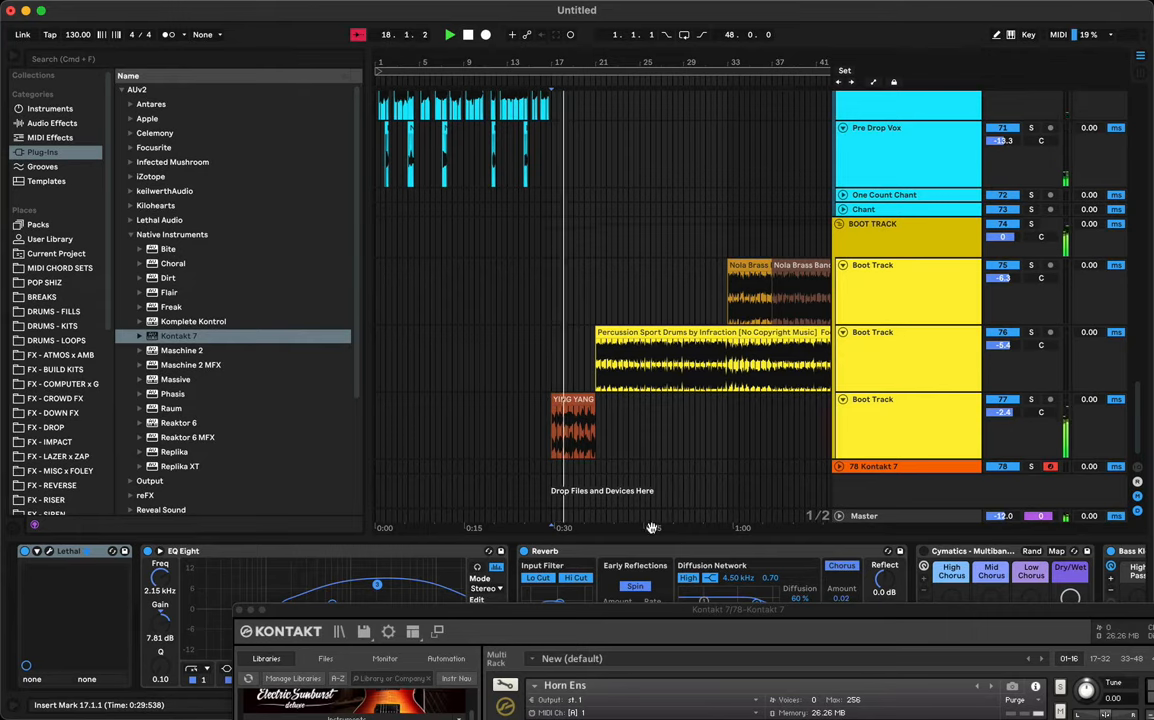
pyautogui.click(867, 466)
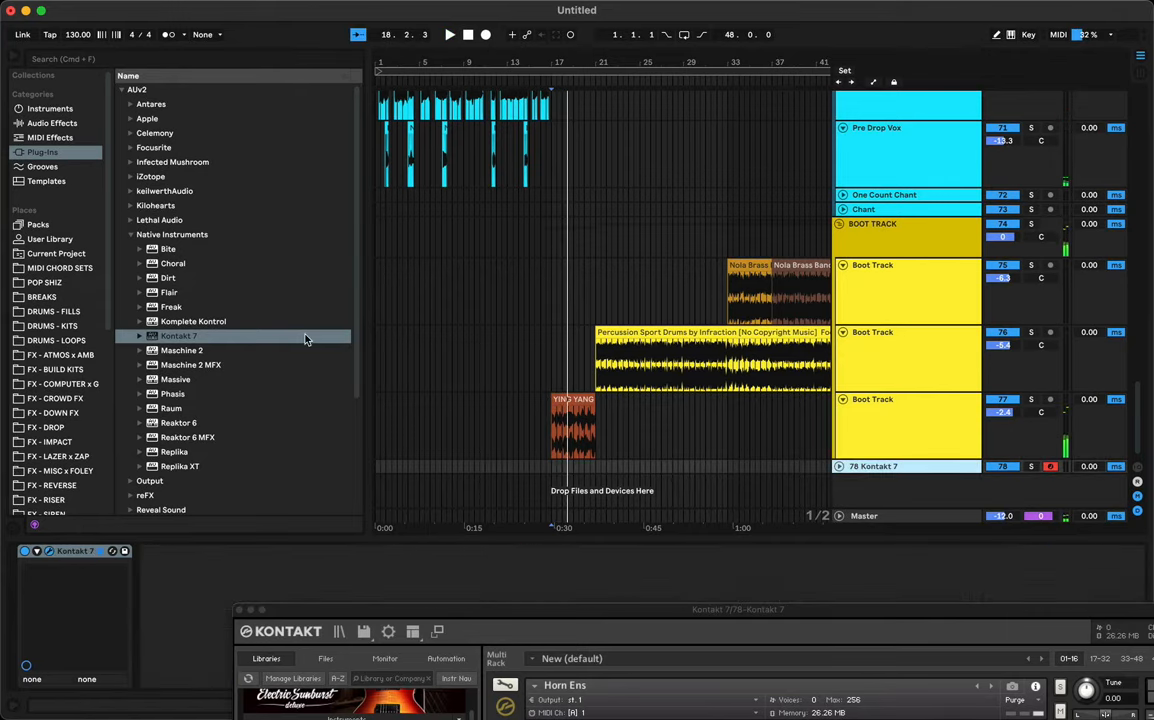
pyautogui.press('super+z')
# Step: Load Kontakt 7 onto the Super Saw Chords 4 track in the synth group
pyautogui.scroll(10, 550, 353)
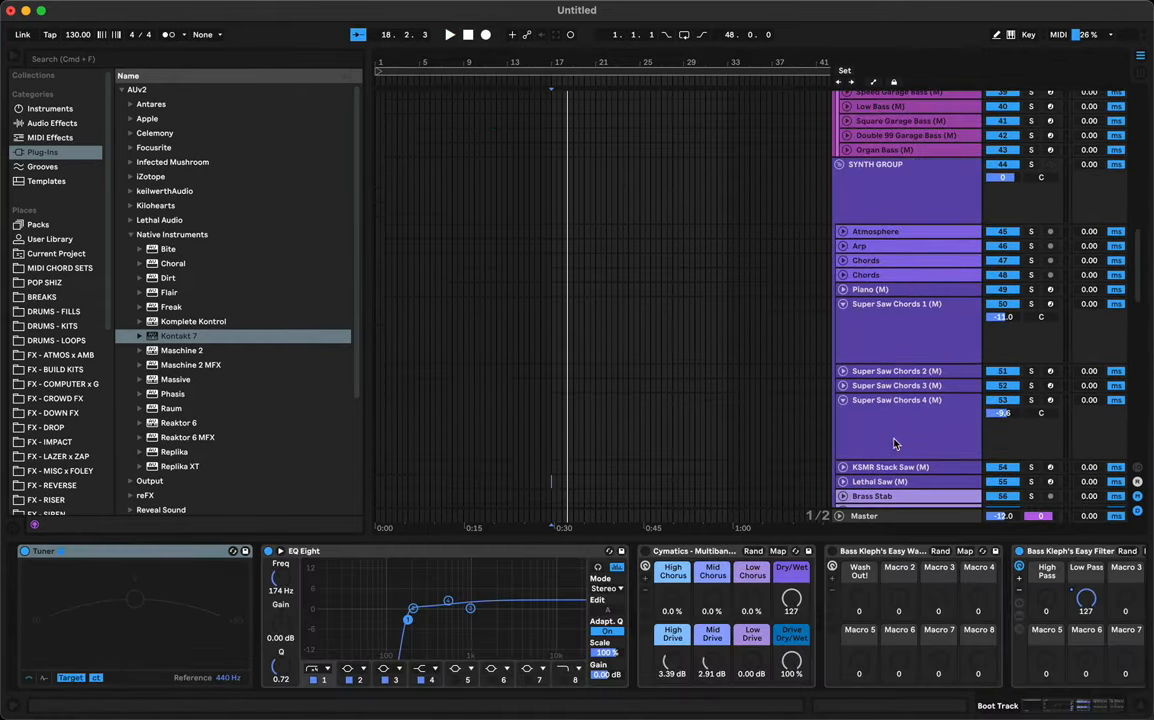
pyautogui.click(895, 444)
pyautogui.click(201, 335)
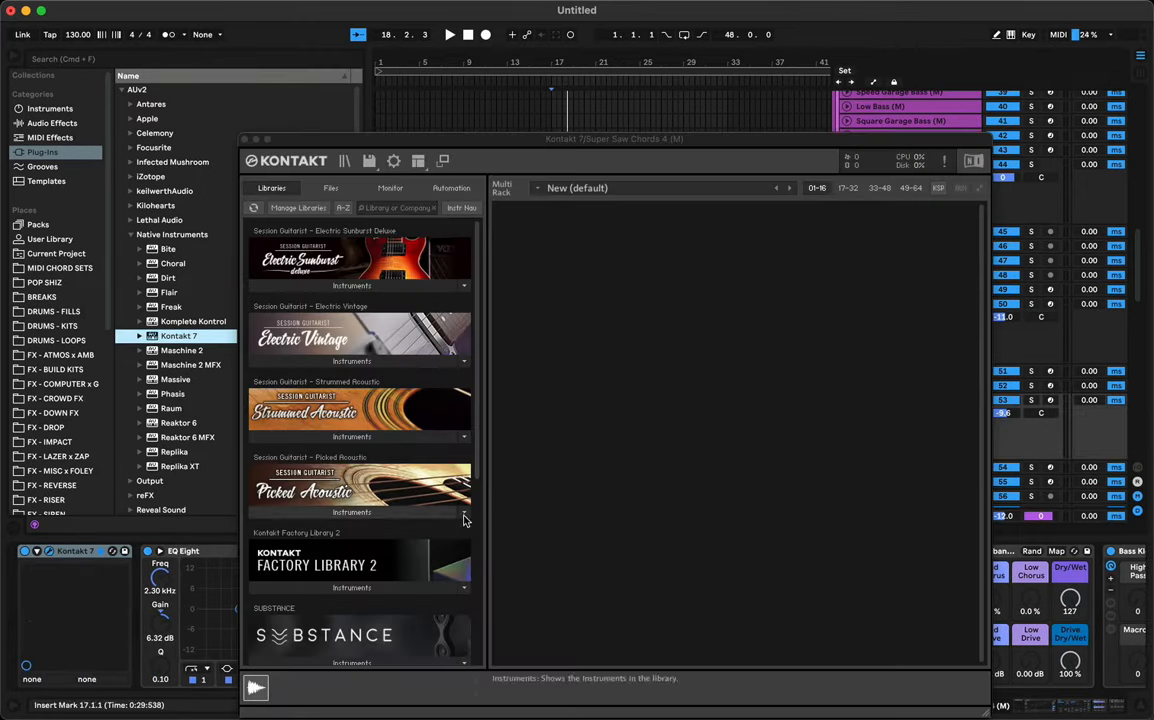
# Step: Load Horn Ens.nki from the Kontakt Factory Library 2 Brass folder and move the Kontakt window clear of the tracks
pyautogui.click(373, 586)
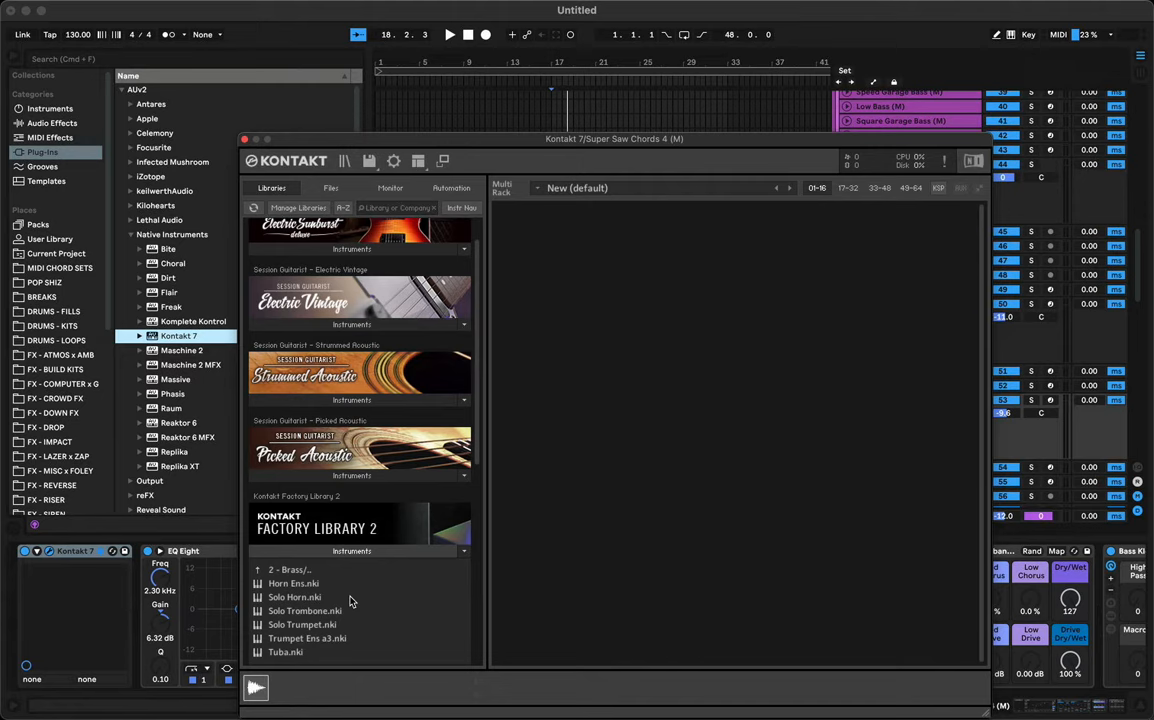
pyautogui.click(296, 586)
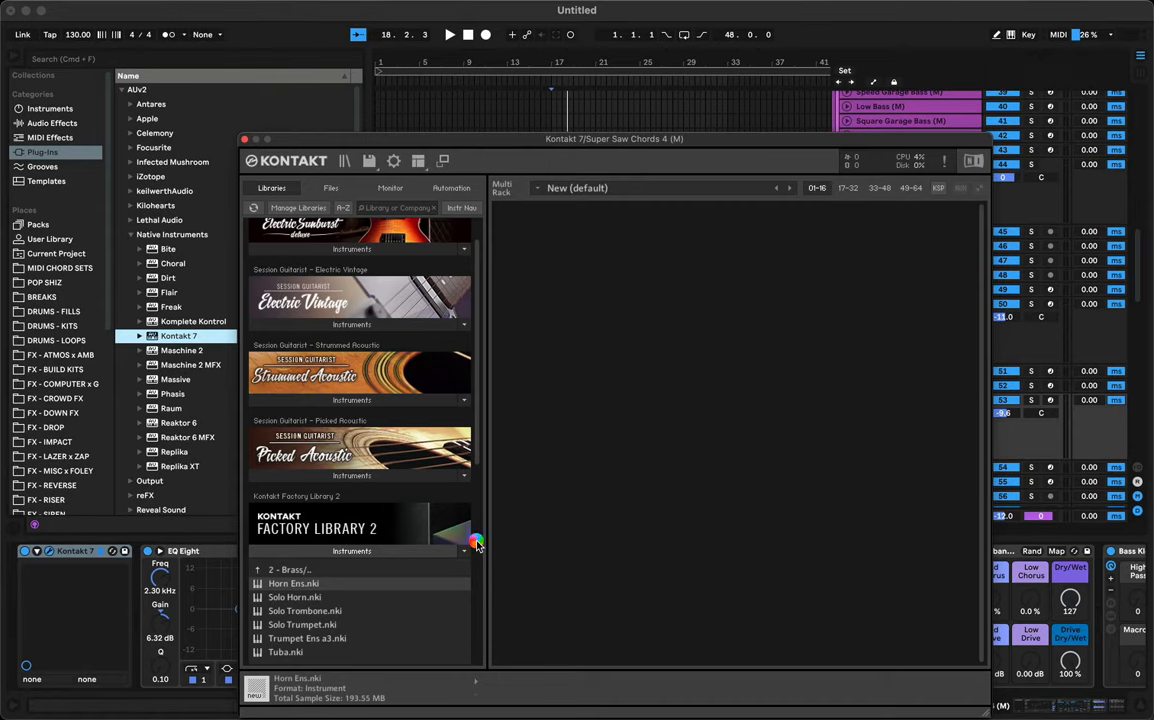
pyautogui.moveTo(678, 140); pyautogui.dragTo(583, 638)
# Step: Create an unlooped MIDI clip on the Super Saw Chords 4 track from bar 9 to bar 17
pyautogui.scroll(5, 515, 430)
pyautogui.scroll(-1, 515, 430)
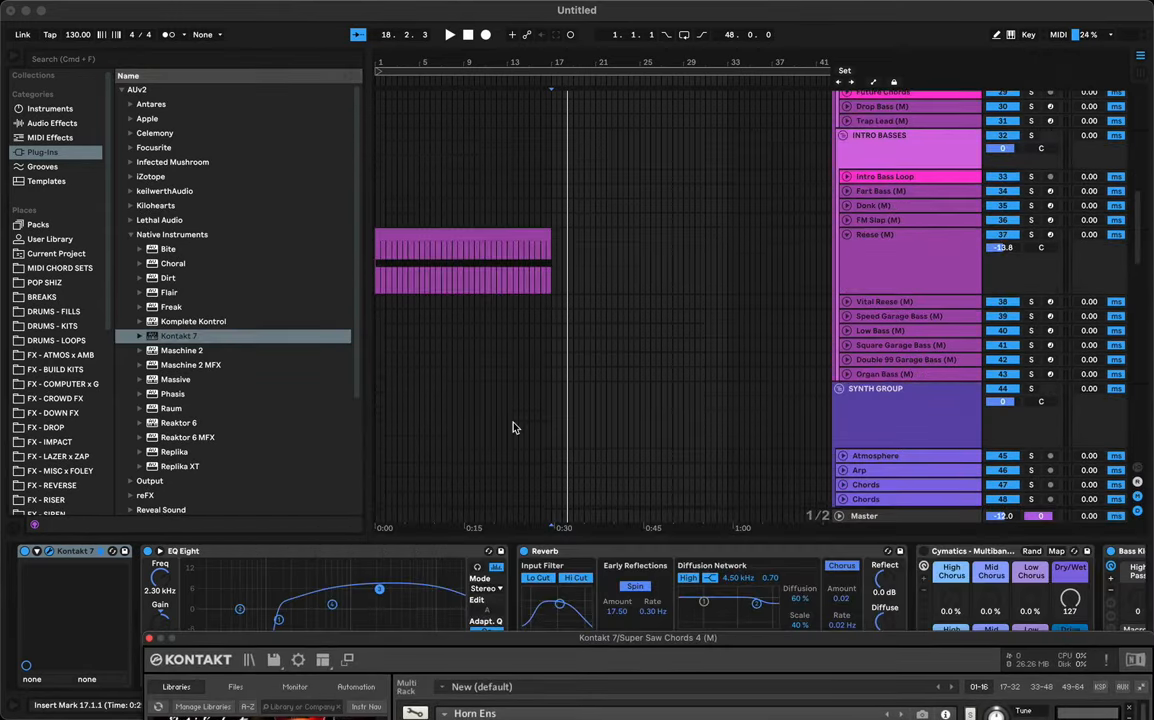
pyautogui.scroll(-4, 482, 496)
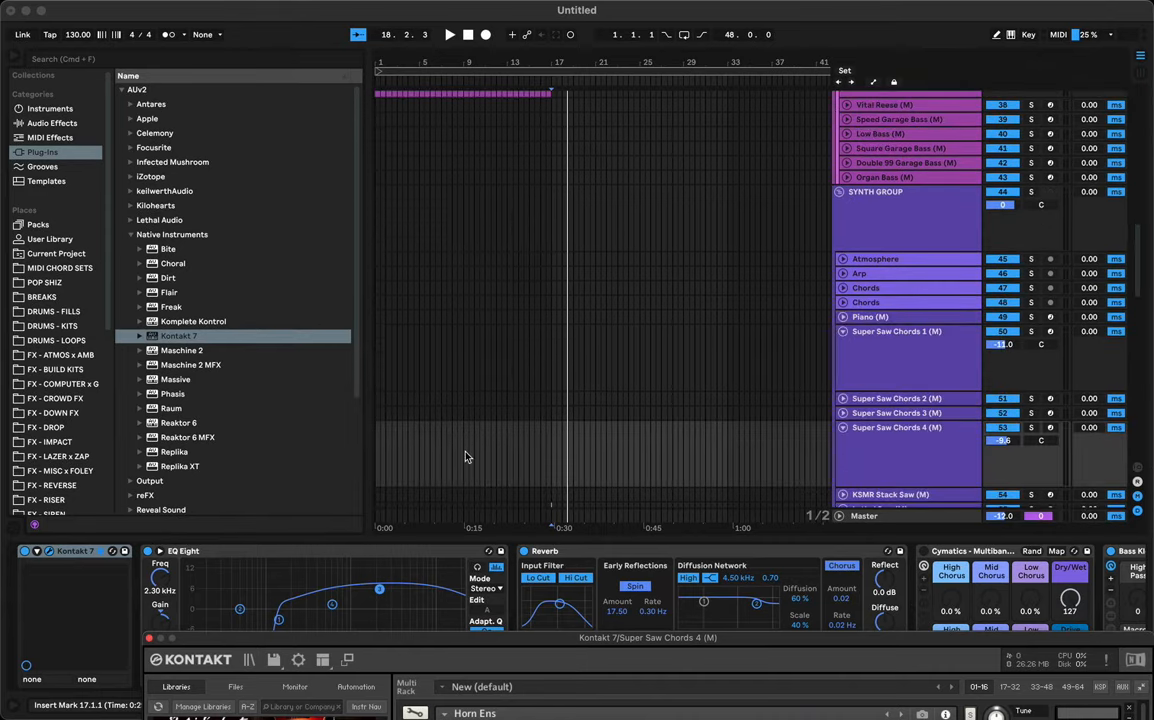
pyautogui.click(471, 454)
pyautogui.click(471, 320)
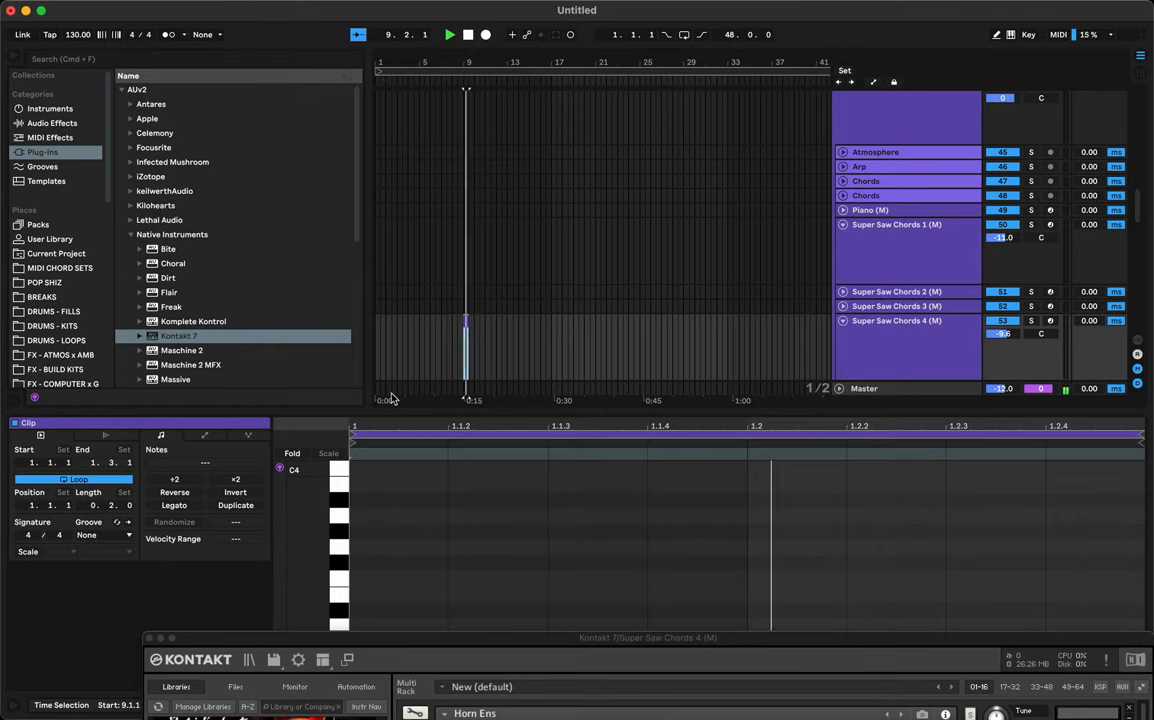
pyautogui.press('space')
pyautogui.click(119, 481)
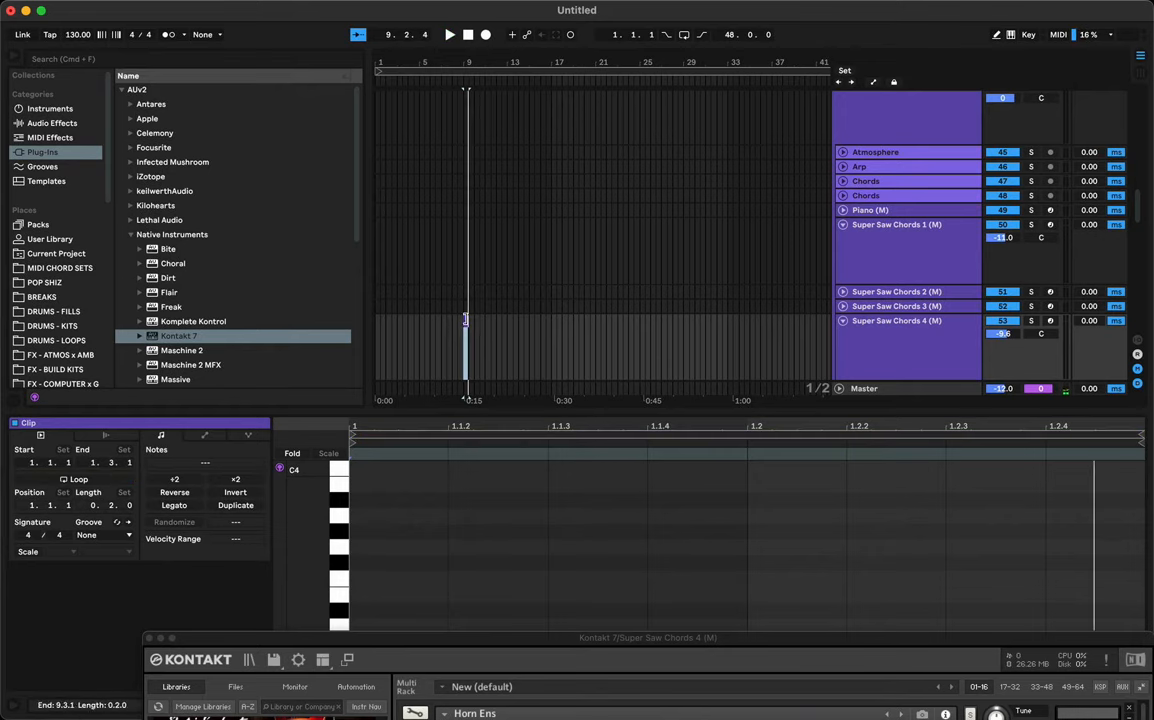
pyautogui.moveTo(465, 319); pyautogui.dragTo(549, 320)
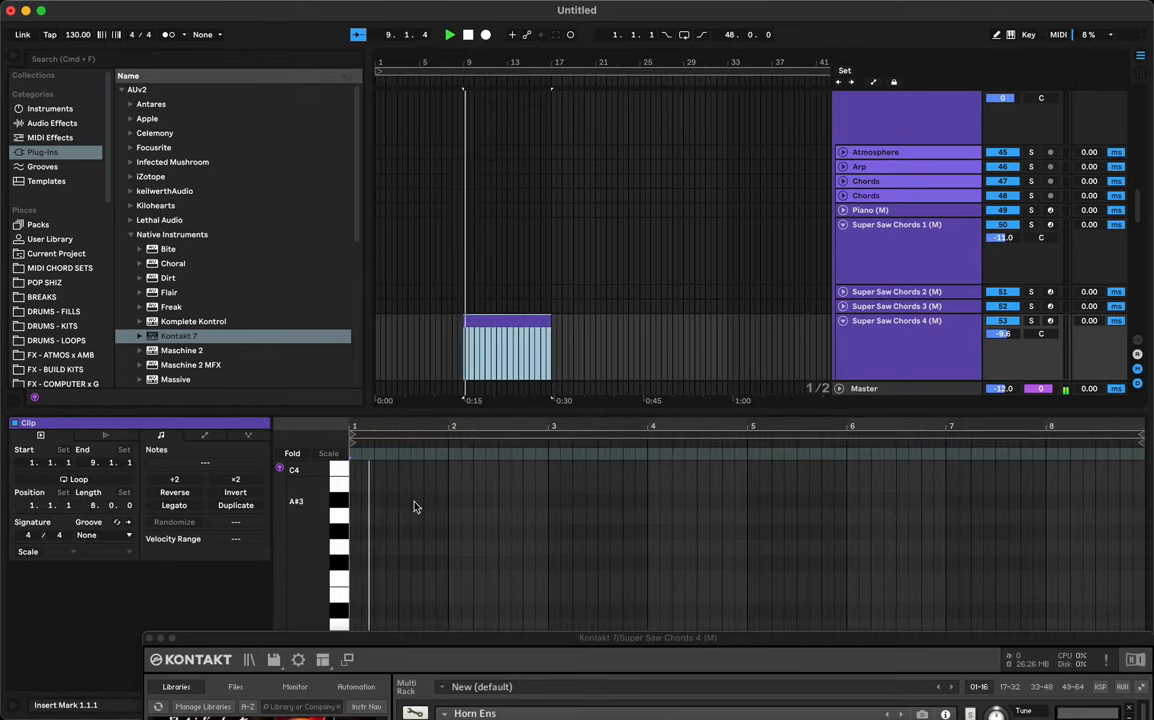
# Step: Add an F note at the start of the clip, transpose it to F2 and lengthen it to one bar
pyautogui.doubleClick(355, 547)
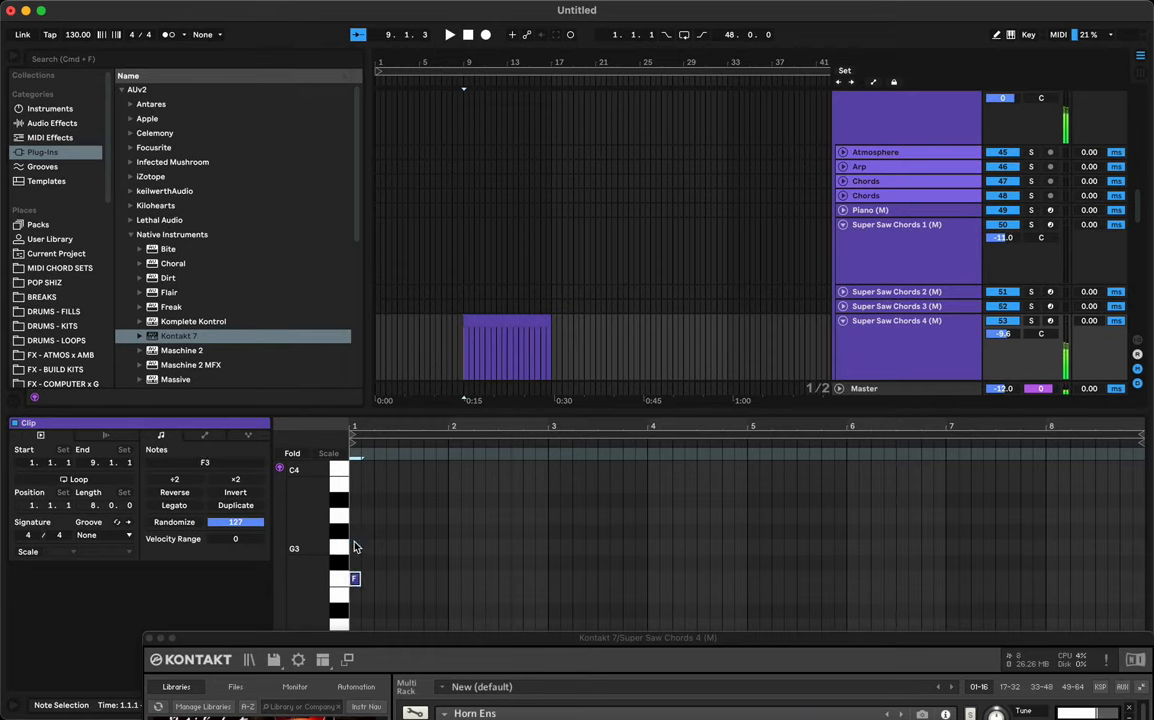
pyautogui.press('space')
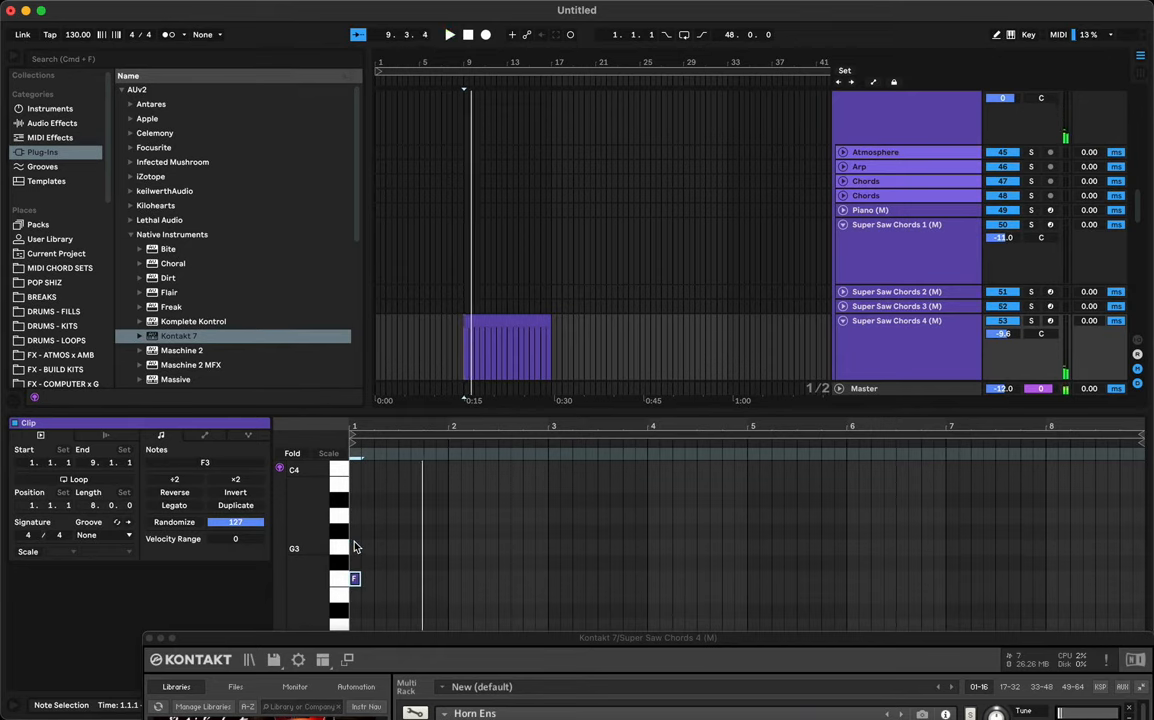
pyautogui.hotkey('shift', 'Down')
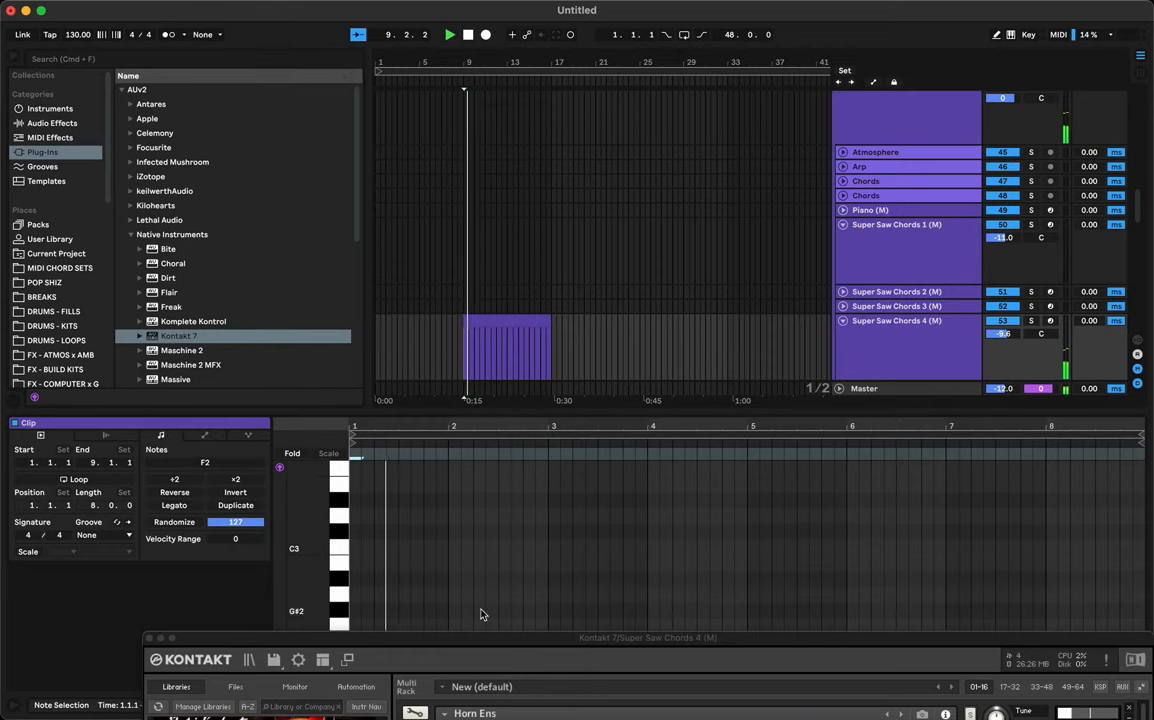
pyautogui.scroll(-3, 433, 548)
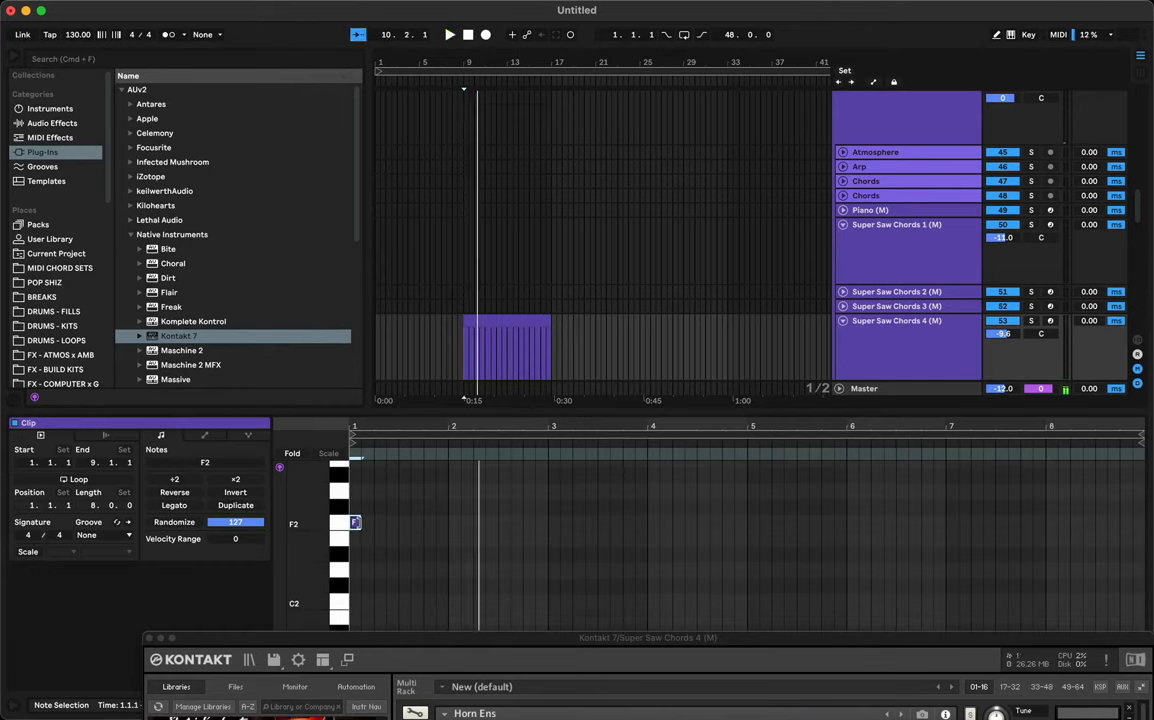
pyautogui.moveTo(356, 522); pyautogui.dragTo(461, 540)
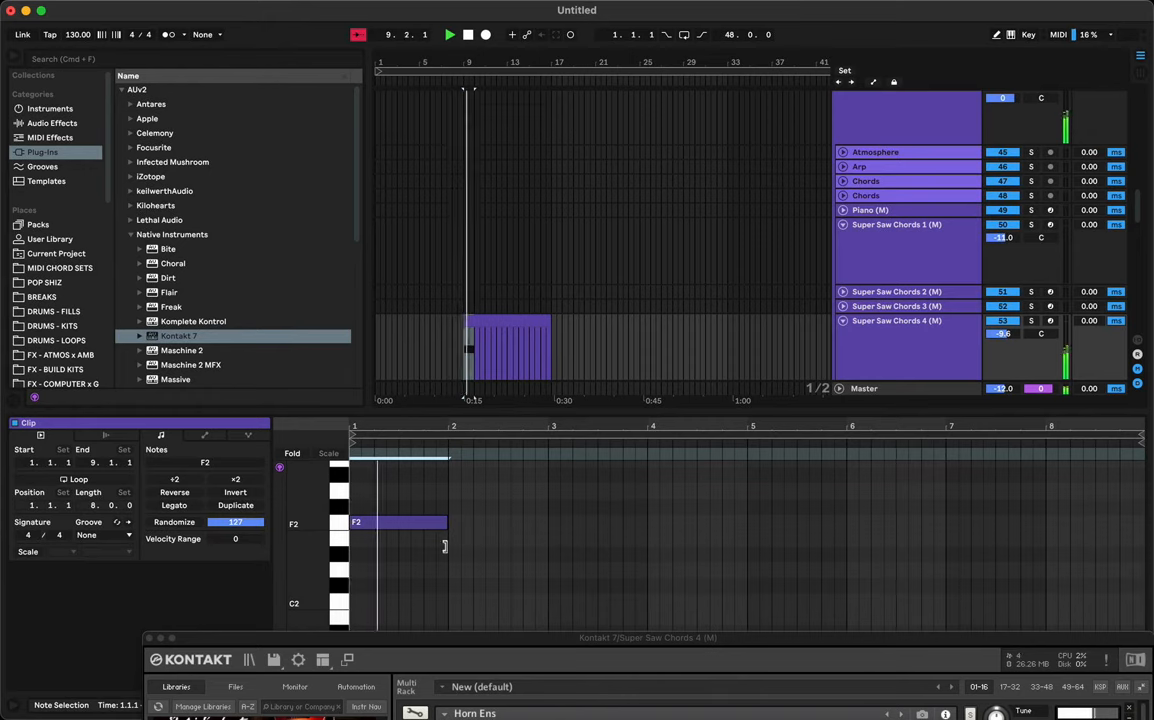
# Step: Duplicate the F2 note into the clip's second bar, raise it to C3 and play the result
pyautogui.press('super+d')
pyautogui.press('Up')
pyautogui.press('Up')
pyautogui.press('Up')
pyautogui.press('Up')
pyautogui.press('Up')
pyautogui.press('Up')
pyautogui.press('Up')
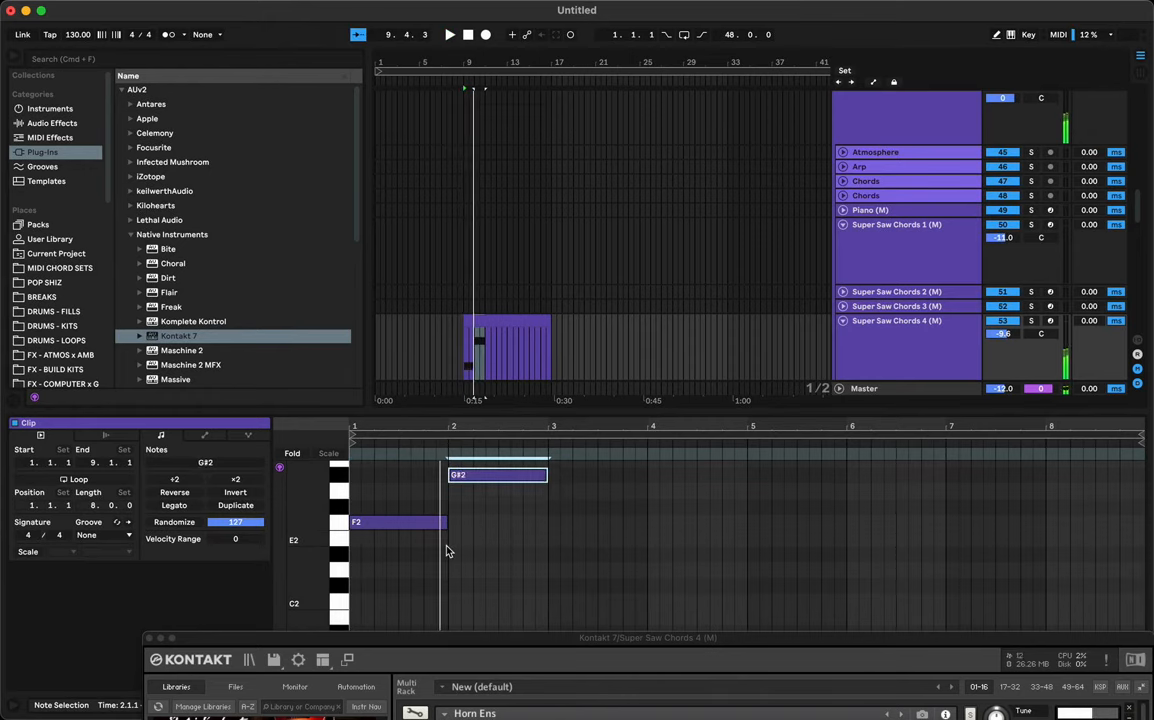
pyautogui.press('space')
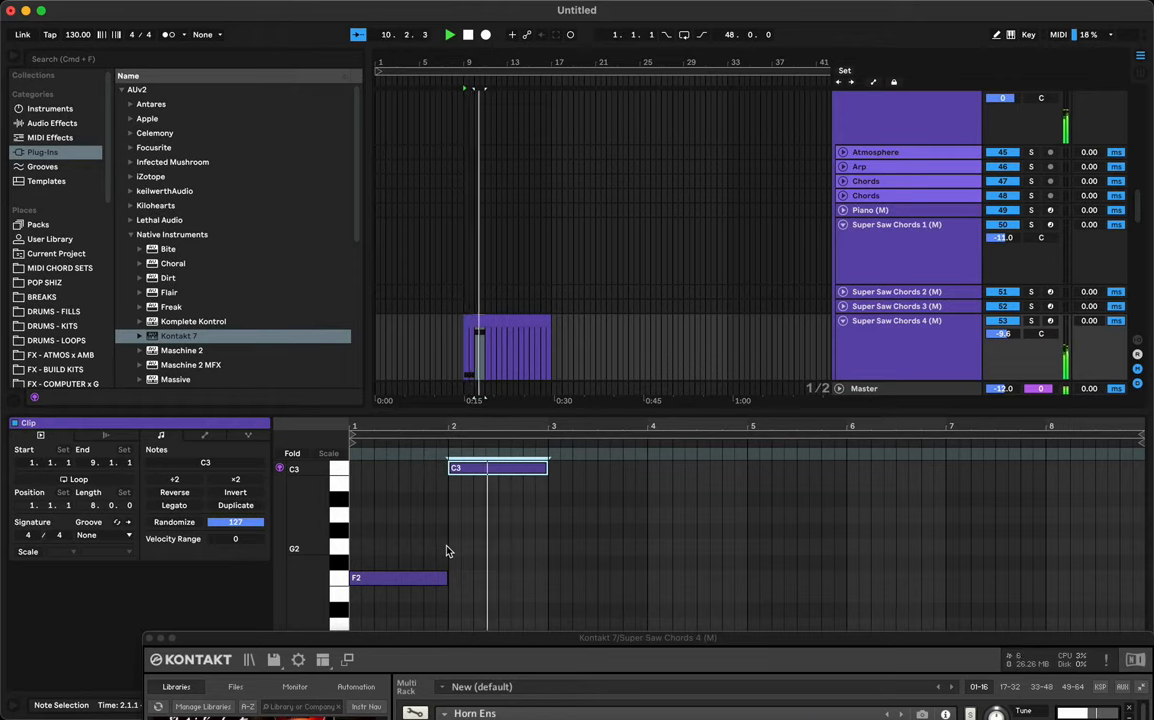
# Step: Duplicate the C3 note into the clip's third bar and raise it to D#3
pyautogui.press('super+d')
pyautogui.press('Up')
pyautogui.press('Up')
pyautogui.press('Up')
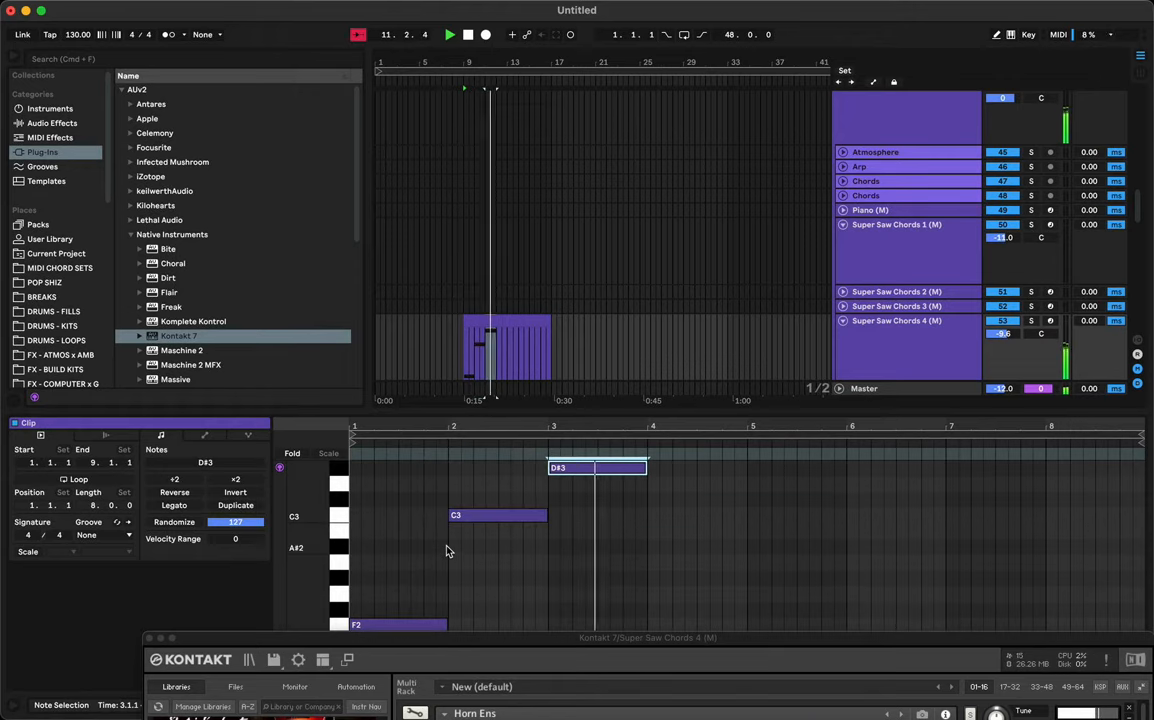
# Step: Duplicate the D#3 note into the clip's fourth bar, lower it to G#2 and play the line
pyautogui.press('super+d')
pyautogui.press('Down')
pyautogui.press('Down')
pyautogui.press('Down')
pyautogui.press('Down')
pyautogui.press('Down')
pyautogui.press('Down')
pyautogui.press('Down')
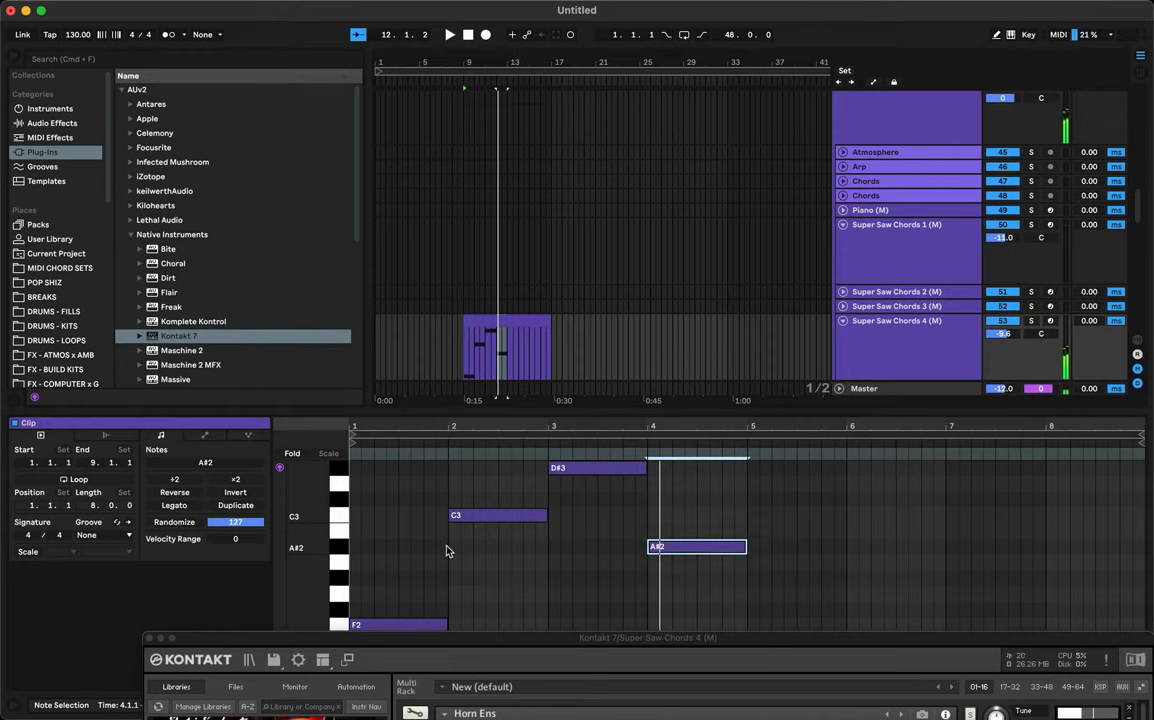
pyautogui.press('space')
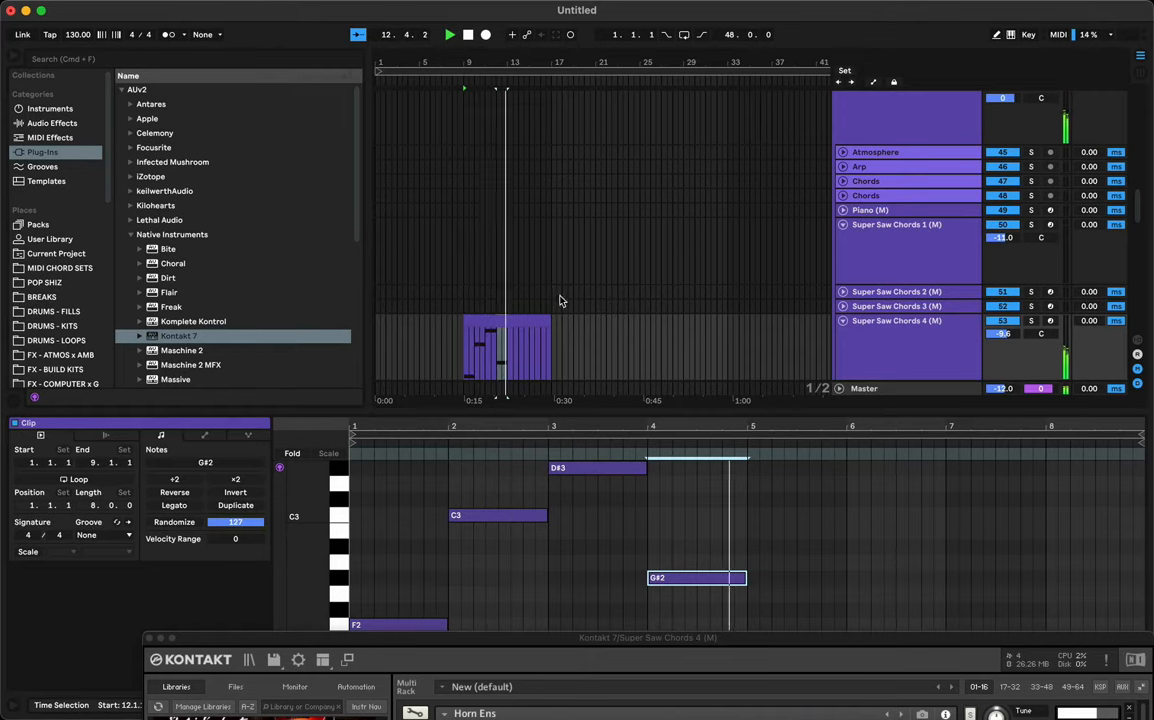
# Step: Play the YING YANG TWINS clip from bar 17, and play the horn clip from bar 9
pyautogui.scroll(-5, 716, 232)
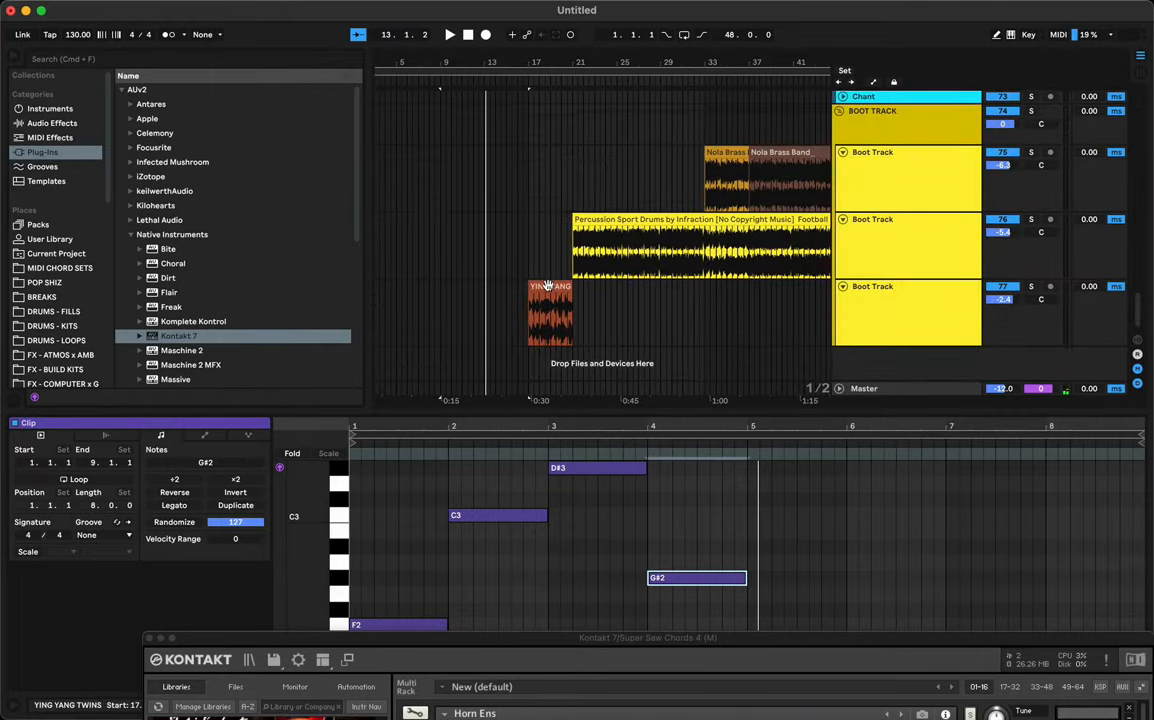
pyautogui.click(548, 287)
pyautogui.scroll(-6, 555, 292)
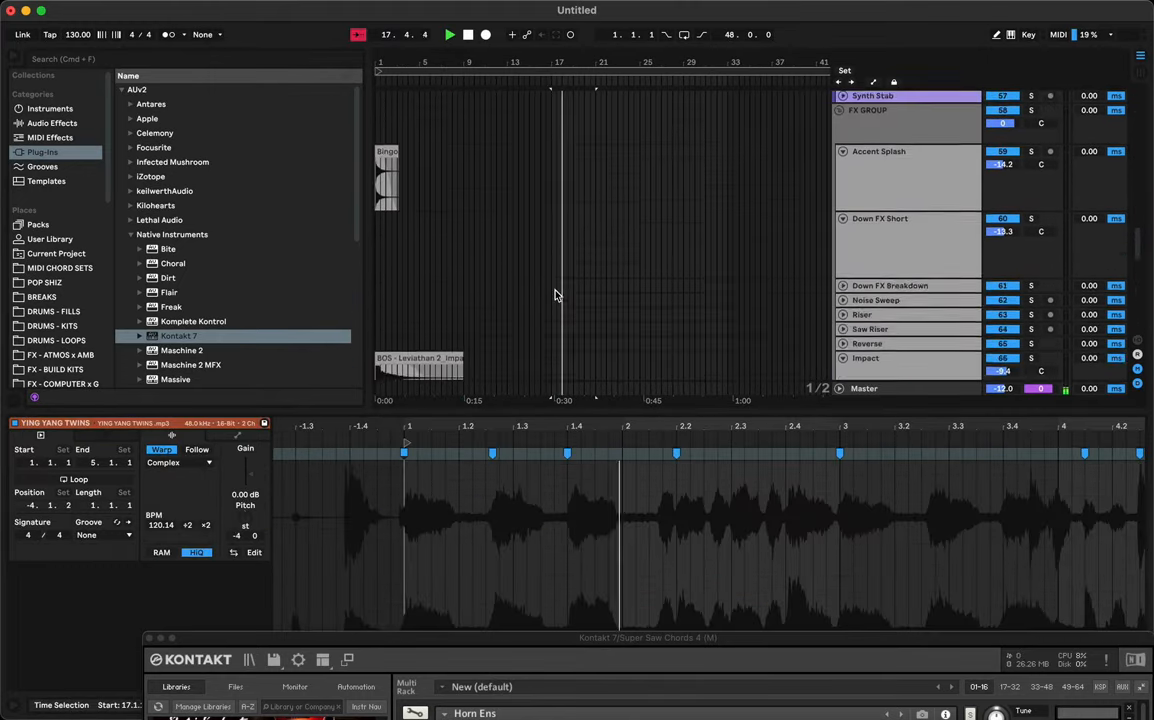
pyautogui.scroll(5, 555, 292)
pyautogui.click(500, 284)
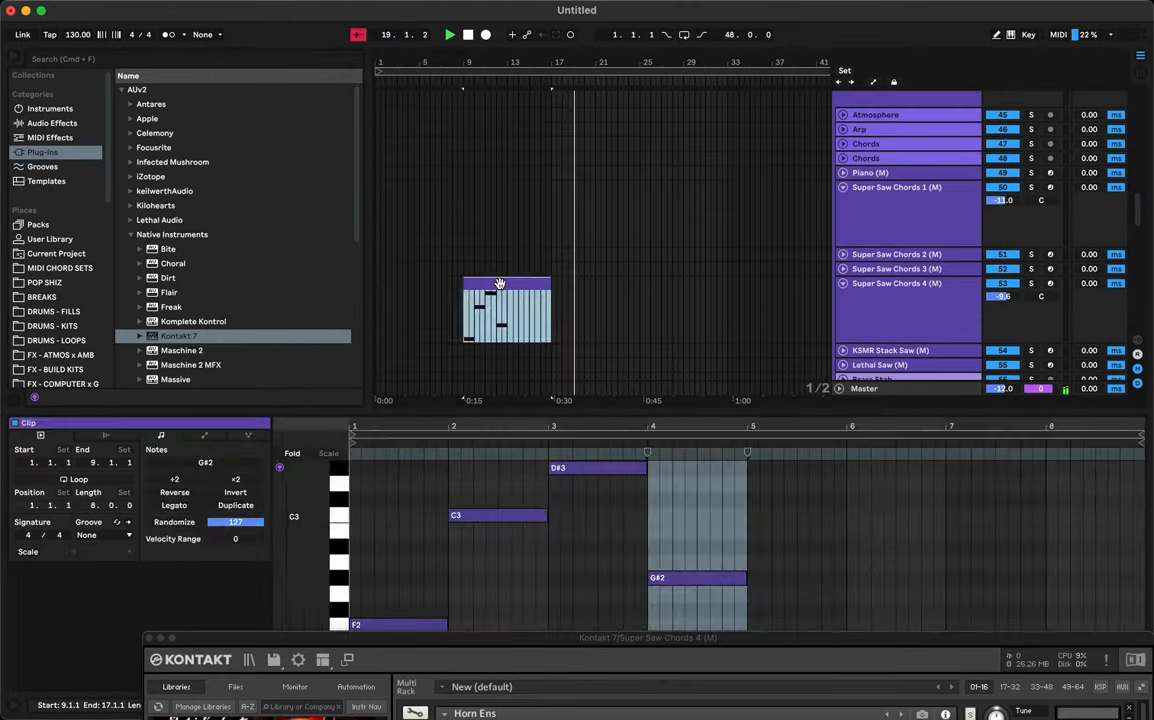
pyautogui.press('space')
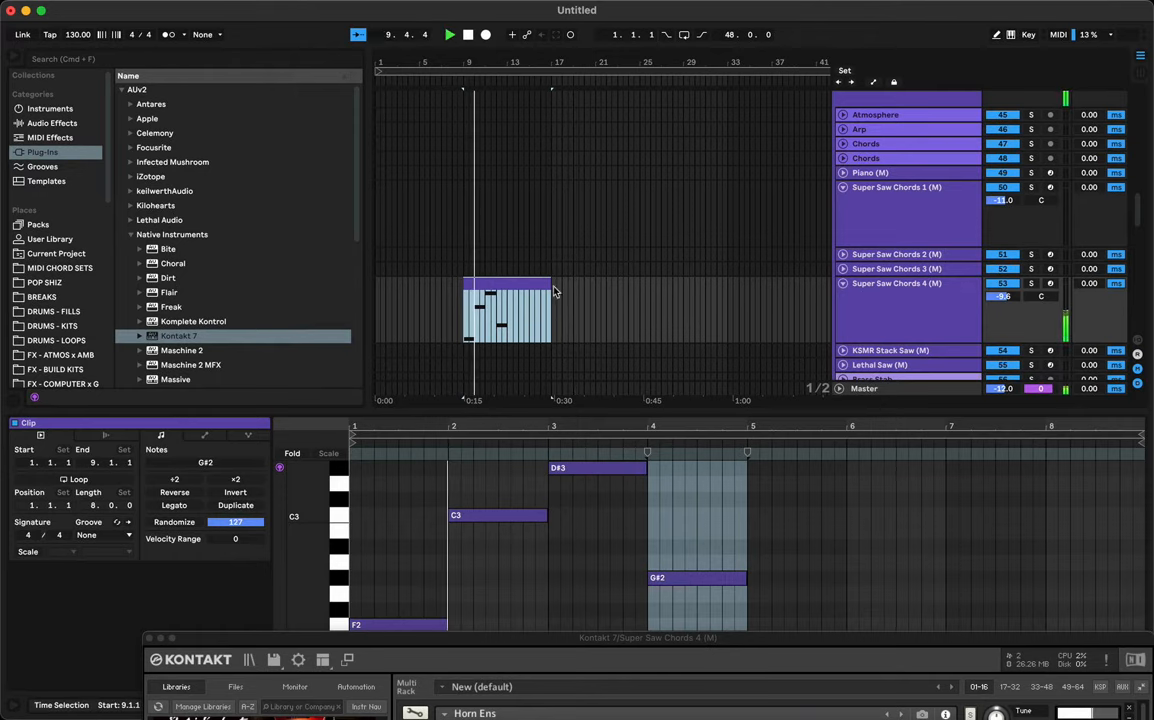
# Step: Shorten the horn clip to four bars, duplicate it at bar 13 and consolidate both into one eight-bar clip
pyautogui.moveTo(550, 290); pyautogui.dragTo(506, 282)
pyautogui.press('super+d')
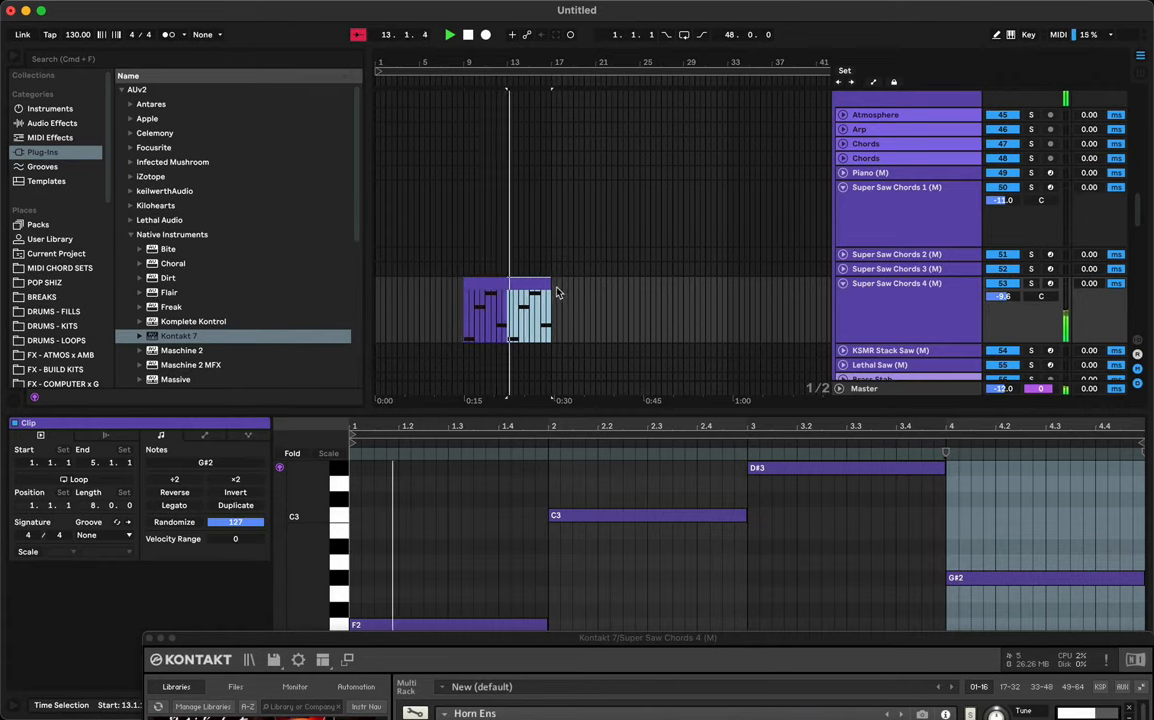
pyautogui.keyDown('shift'); pyautogui.click(490, 282); pyautogui.keyUp('shift')
pyautogui.press('super+j')
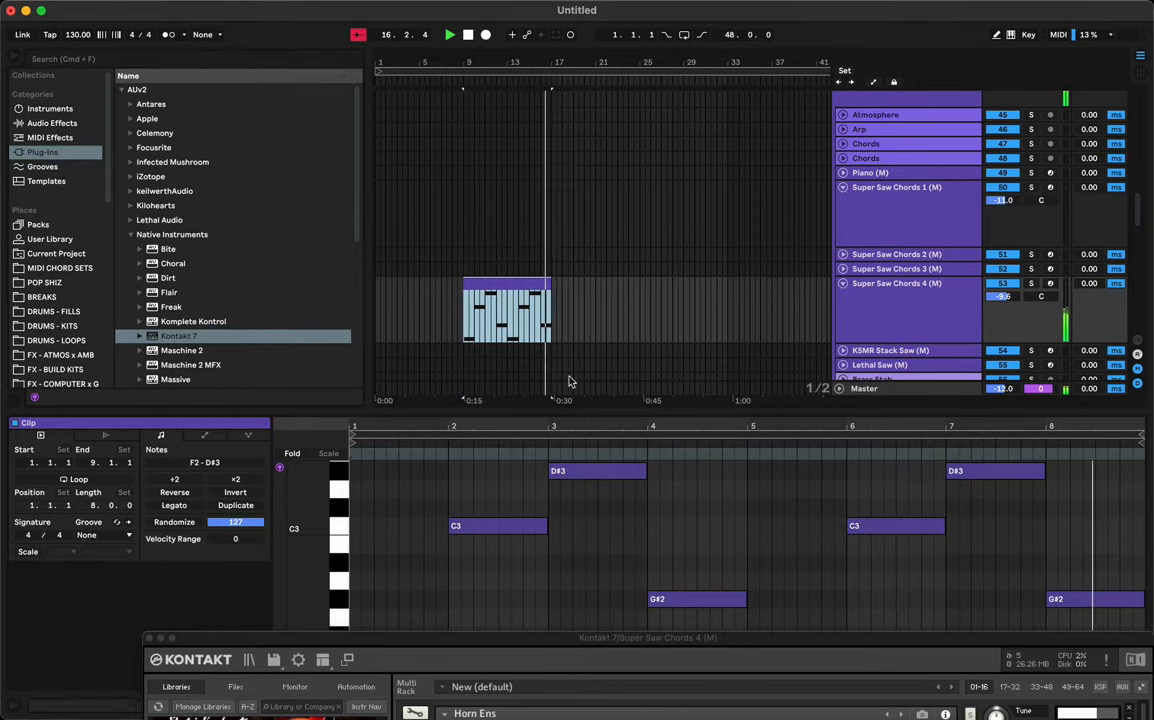
# Step: Close the Kontakt window, duplicate the Super Saw Chords 4 track and open the copied clip's notes
pyautogui.click(881, 308)
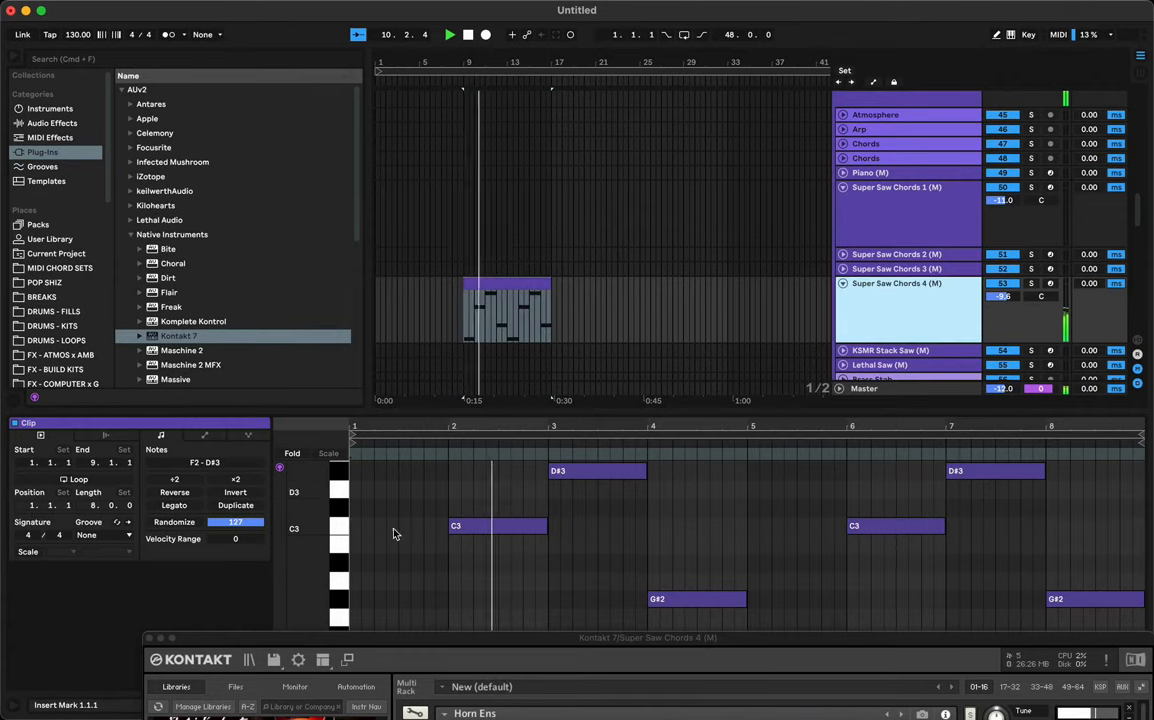
pyautogui.click(150, 639)
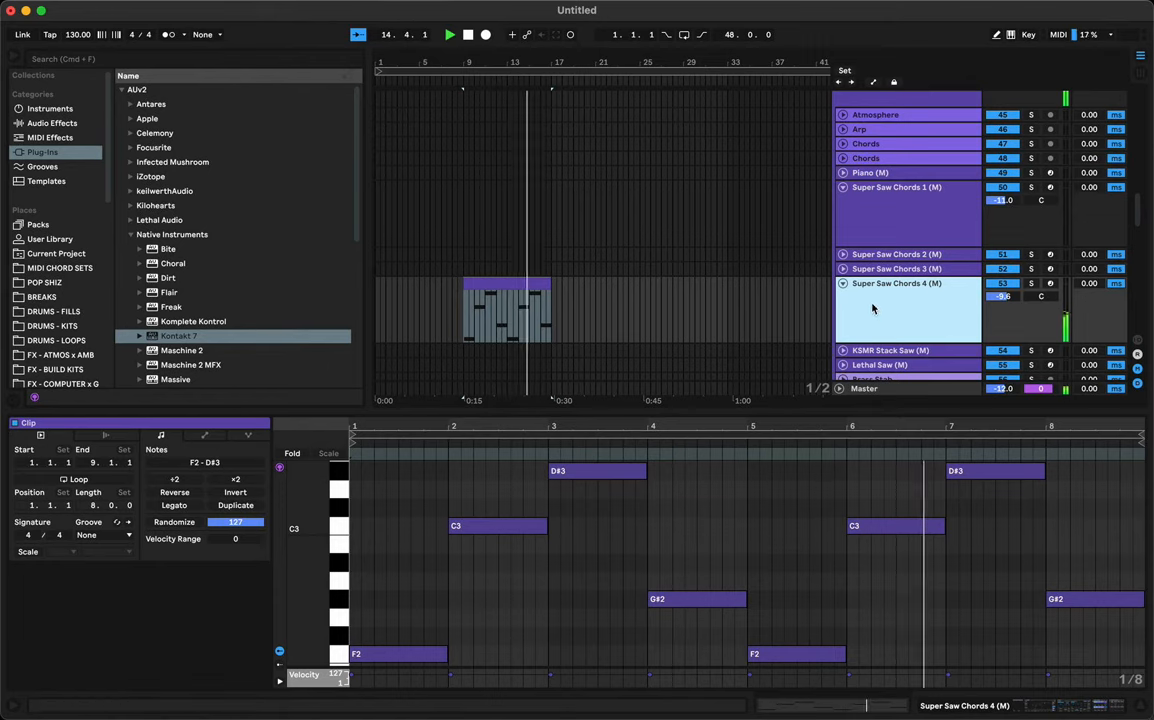
pyautogui.press('super+d')
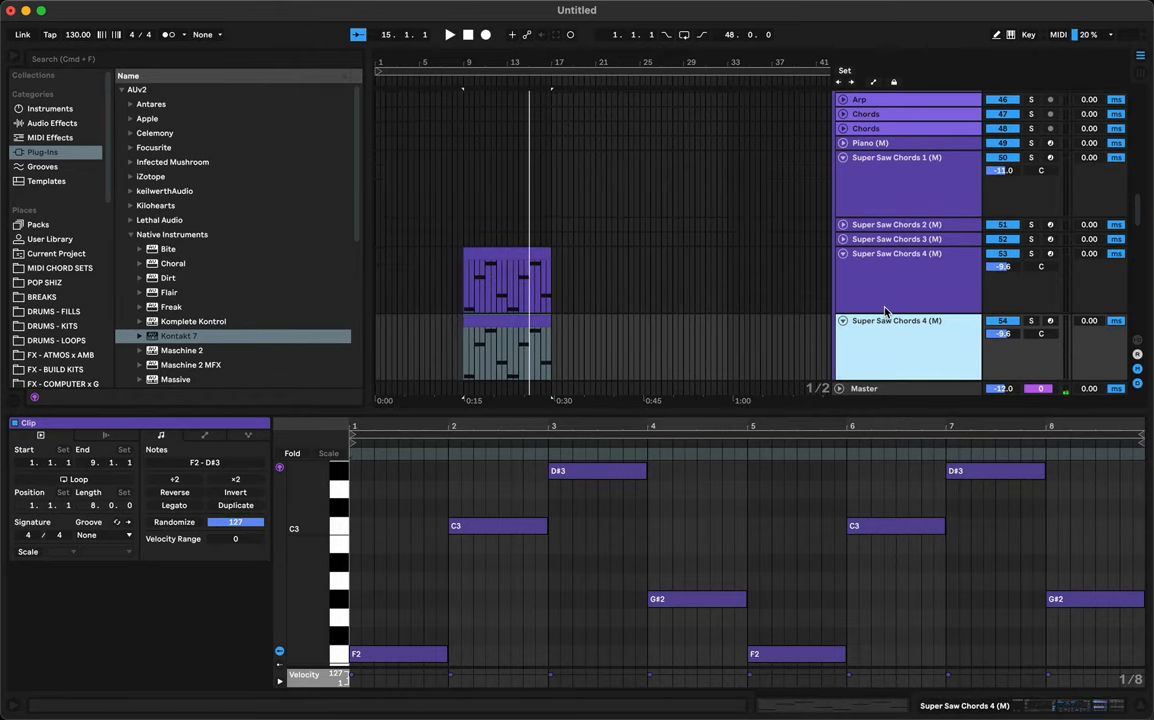
pyautogui.click(528, 327)
pyautogui.doubleClick(513, 323)
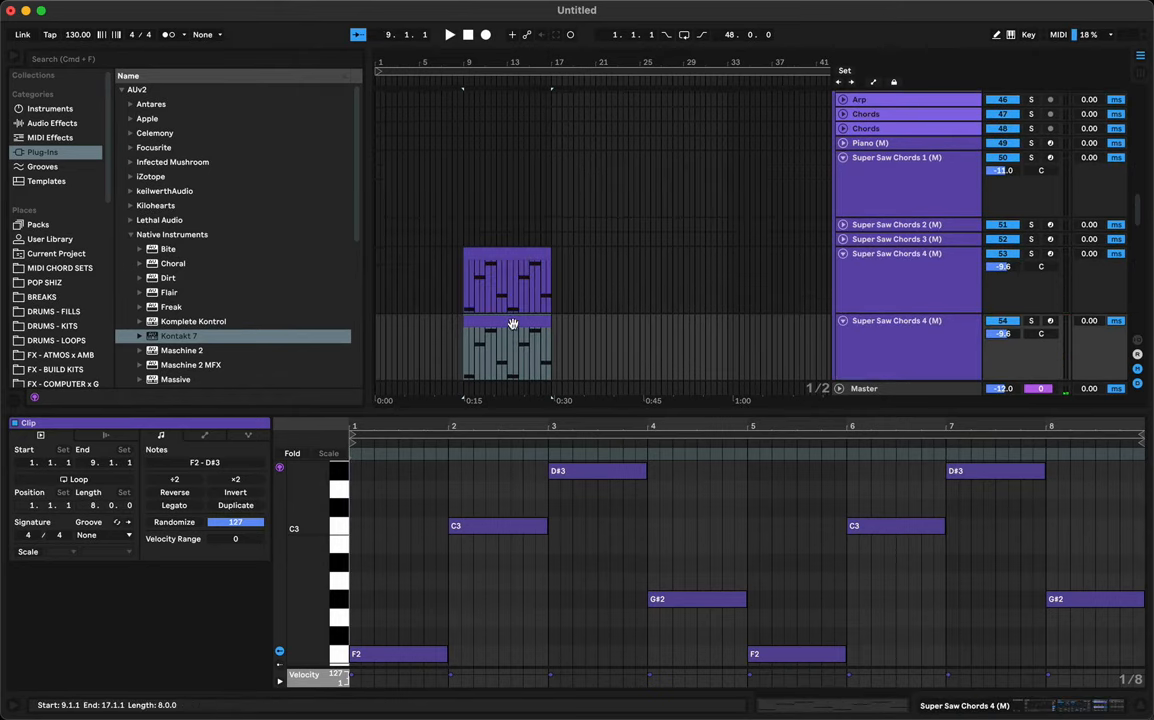
# Step: Play from bar 9, replace the duplicated track's Horn Ens patch with Trumpet Ens a3.nki in Kontakt, and close the plug-in window
pyautogui.press('space')
pyautogui.click(463, 395)
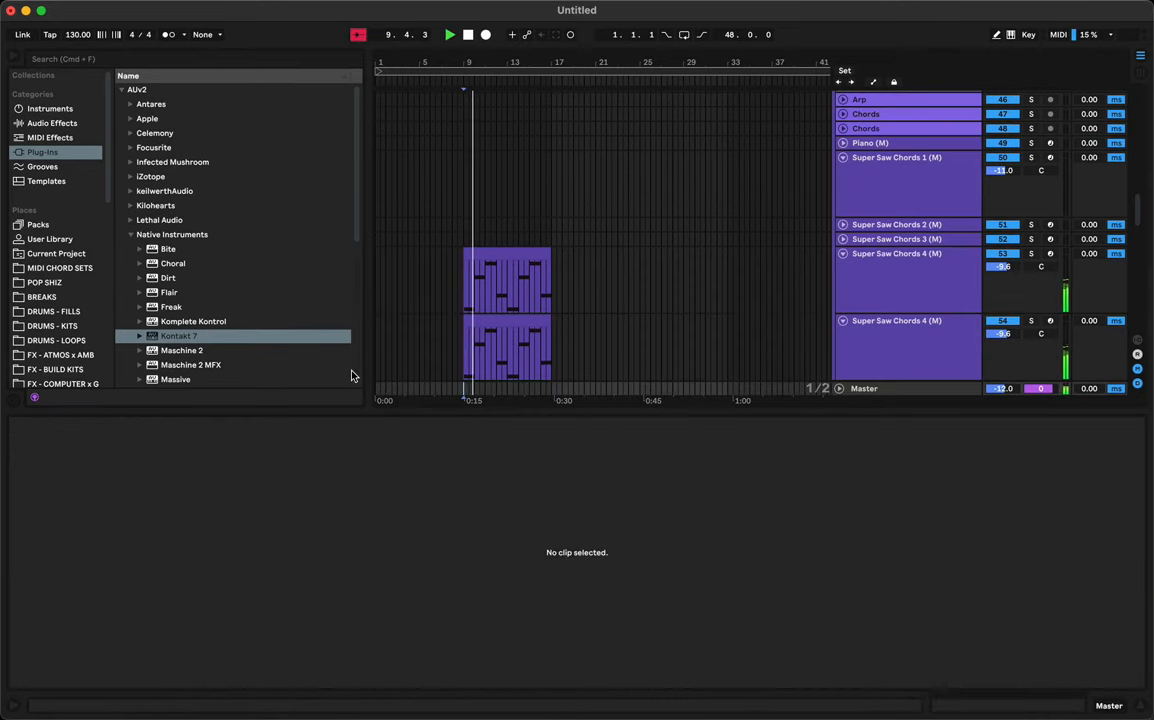
pyautogui.click(507, 322)
pyautogui.hotkey('shift', 'Tab')
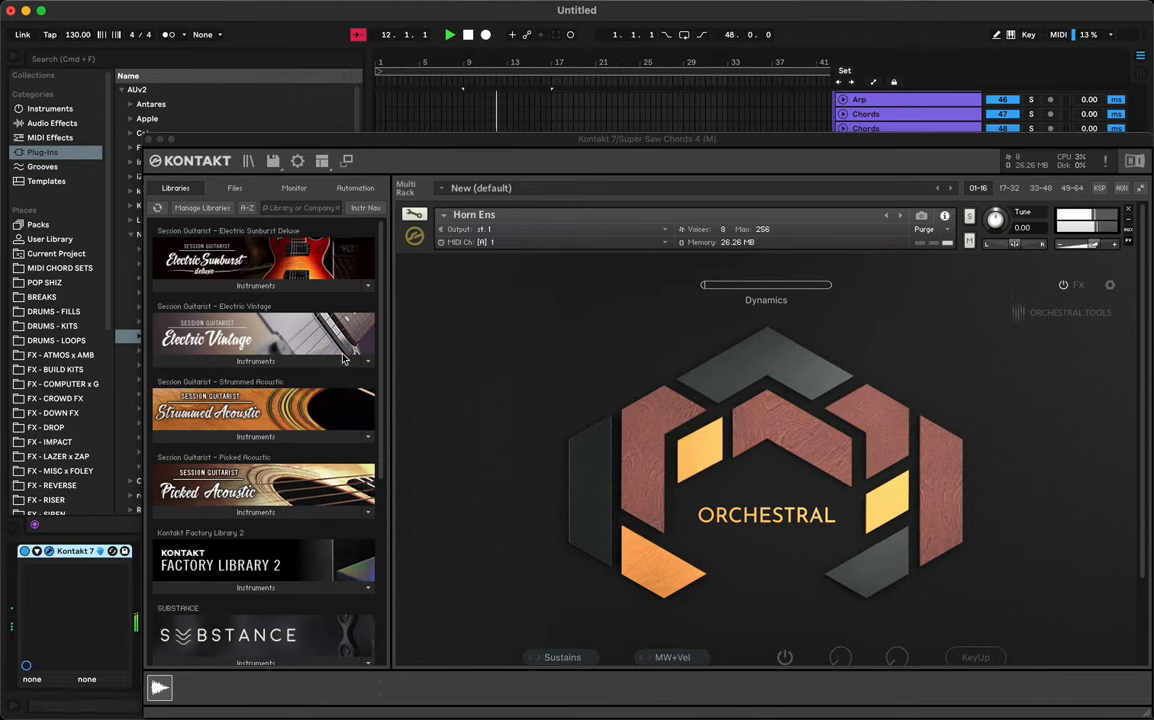
pyautogui.click(1128, 210)
pyautogui.click(255, 588)
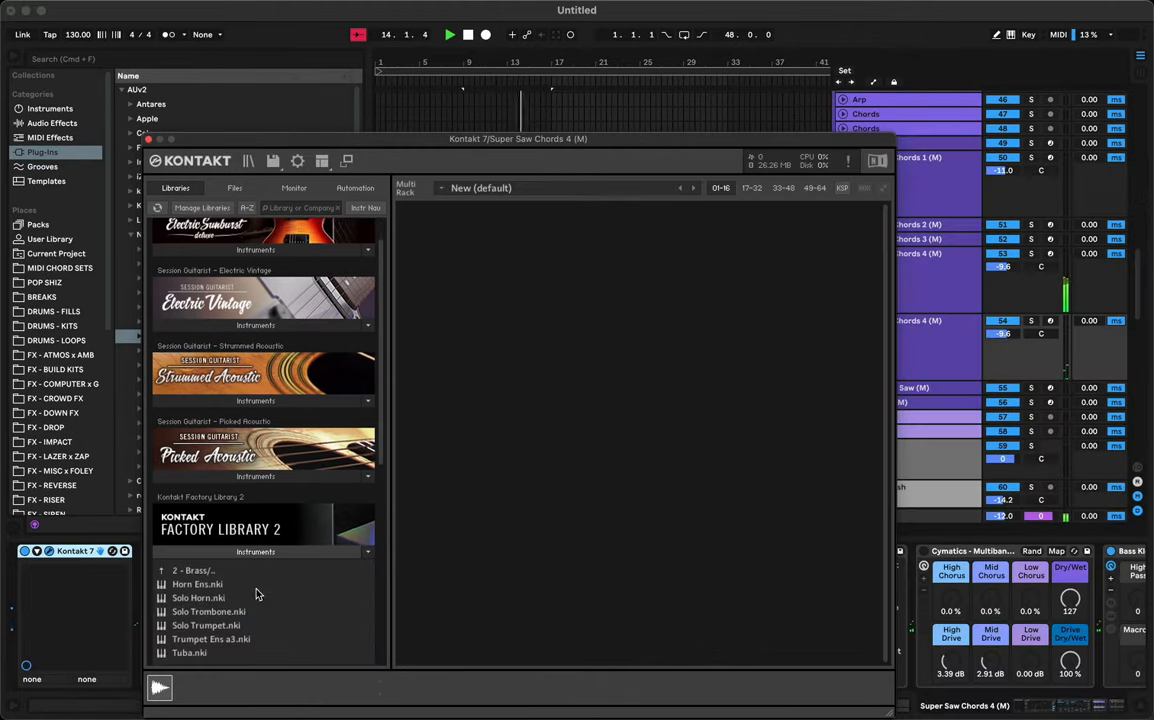
pyautogui.click(200, 640)
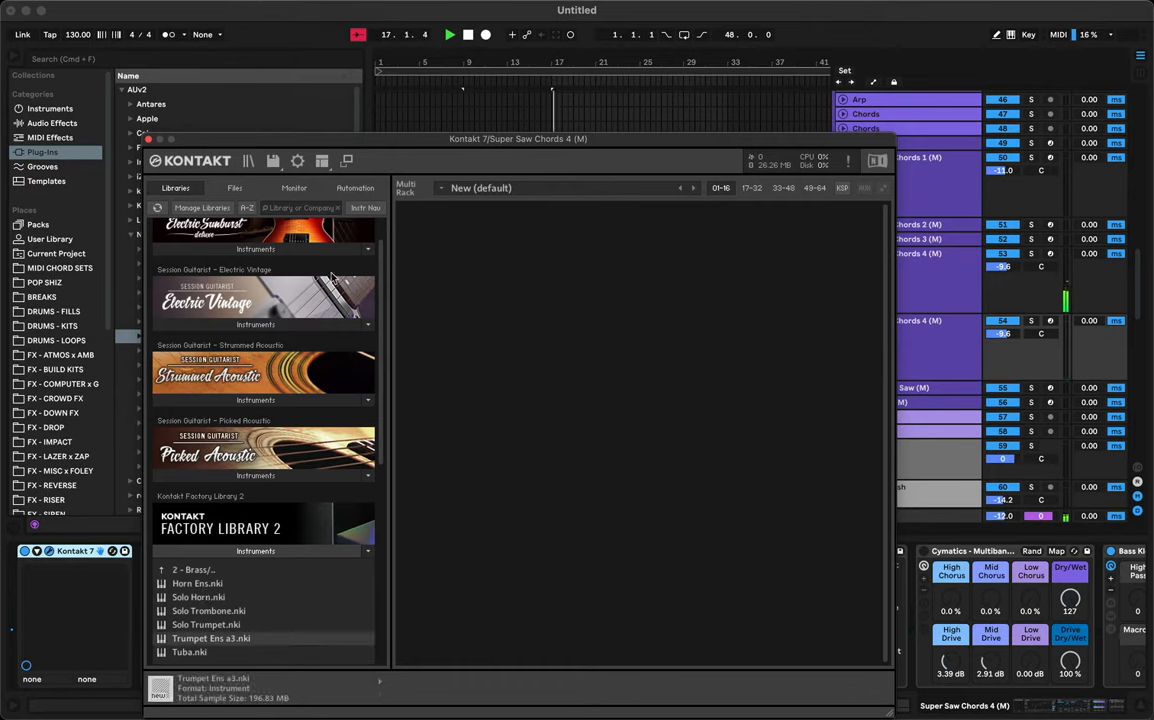
pyautogui.click(148, 139)
# Step: Play the trumpet clip, solo its track, and try raising all its notes two octaves to F4–D#5
pyautogui.click(512, 317)
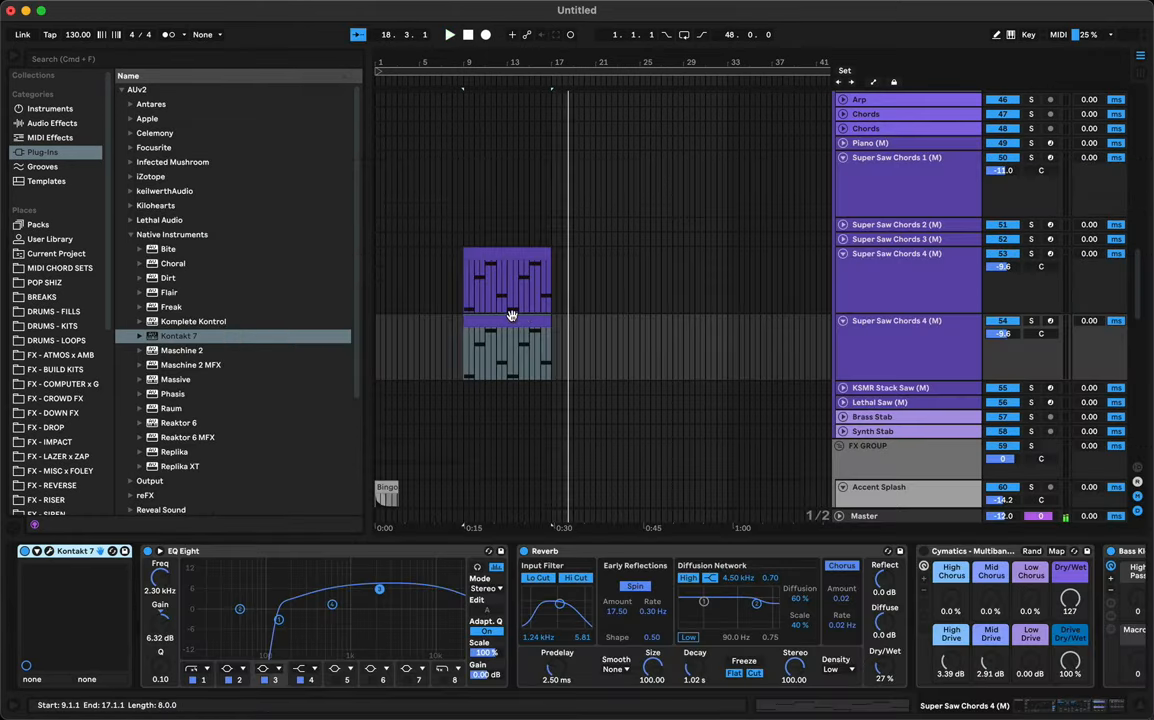
pyautogui.press('space')
pyautogui.doubleClick(510, 322)
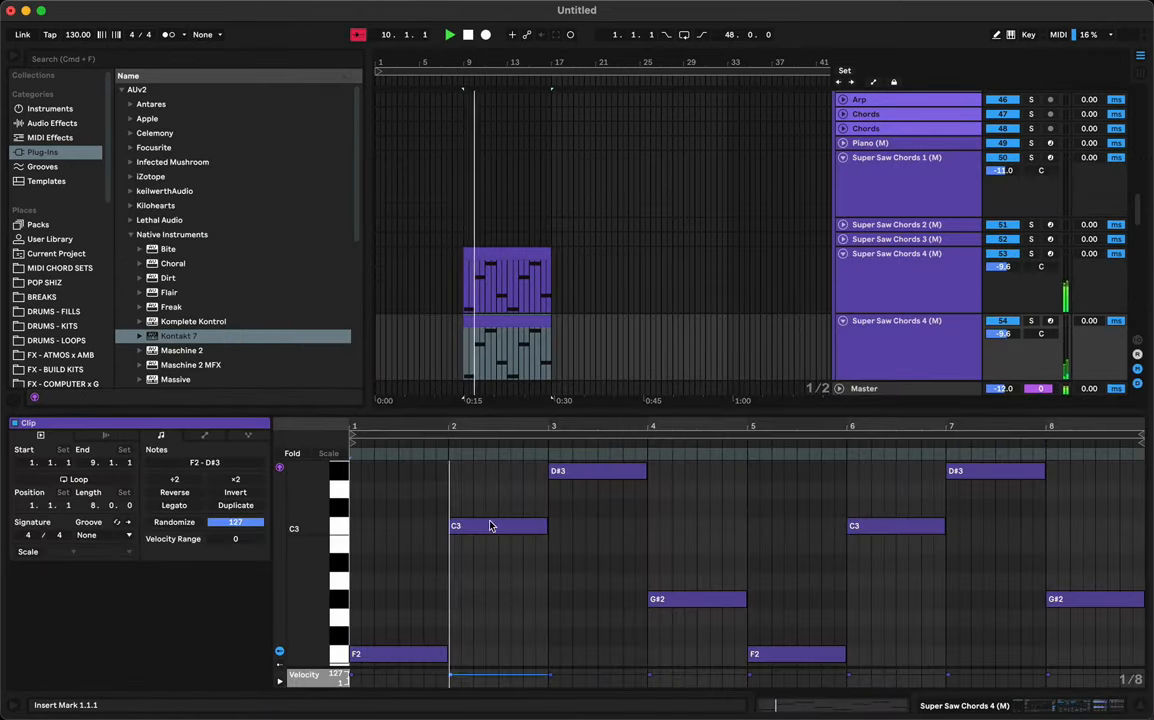
pyautogui.press('space')
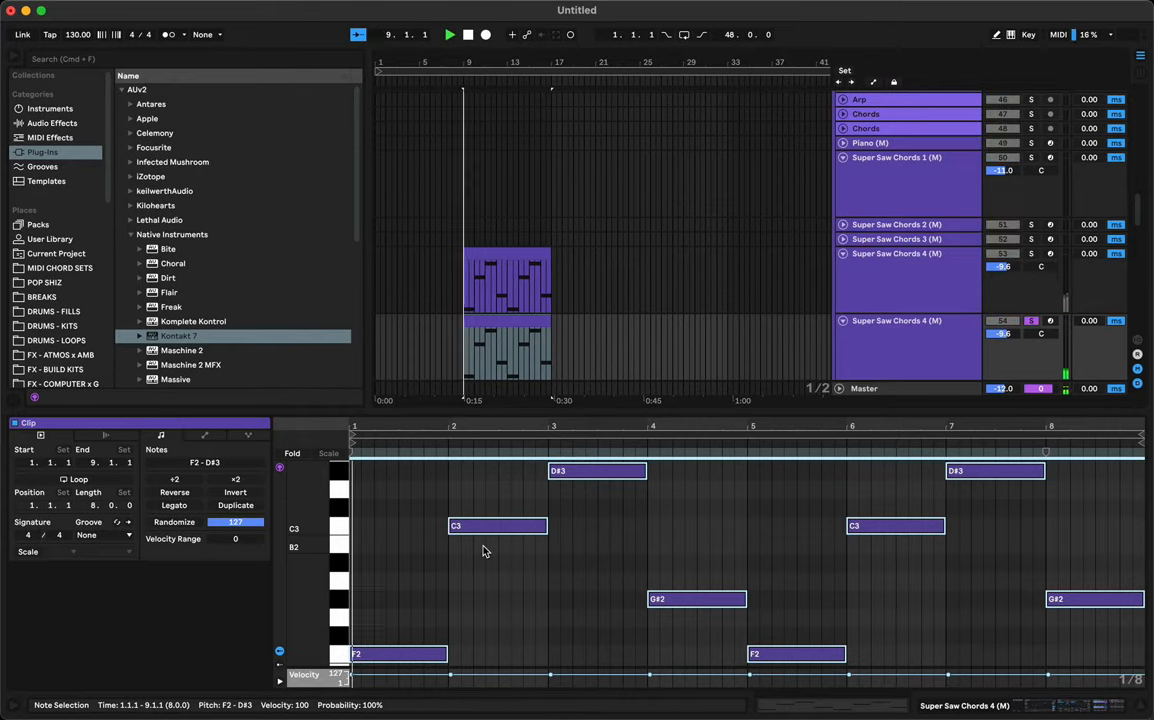
pyautogui.press('space')
pyautogui.hotkey('shift', 'Up')
pyautogui.hotkey('shift', 'Up')
pyautogui.press('space')
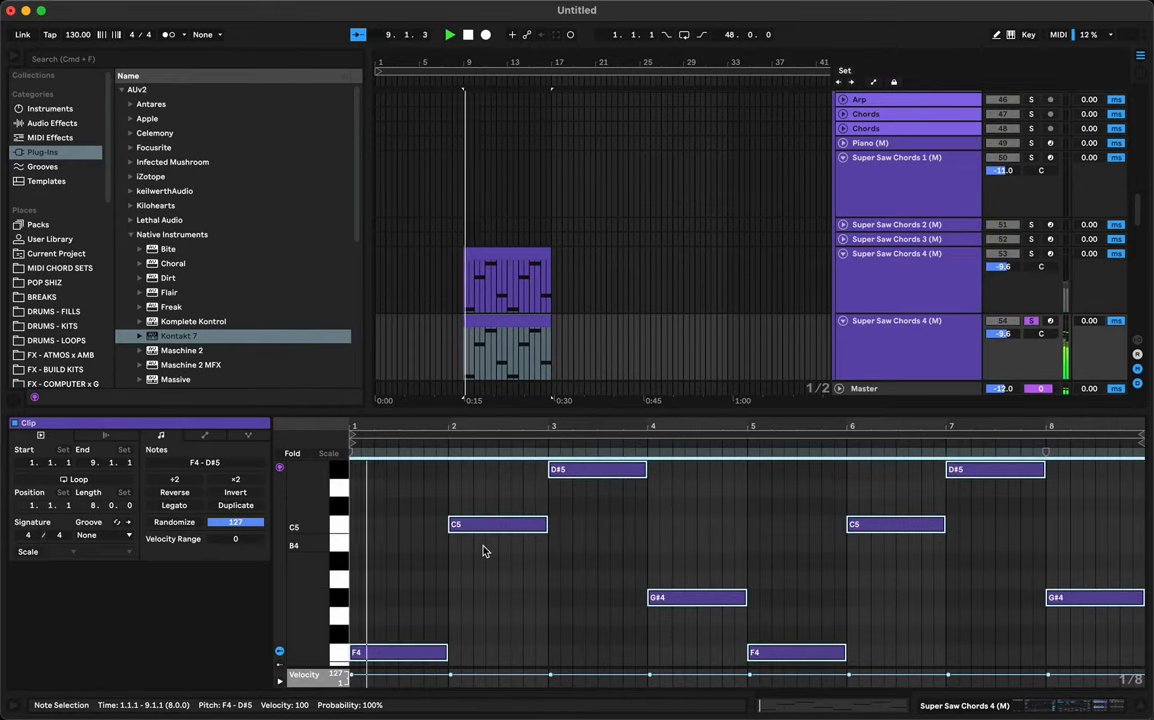
# Step: Compare the trumpet notes at F3–D#4 and F4–D#5 during playback, with and without solo, ending on F3–D#4
pyautogui.hotkey('shift', 'Down')
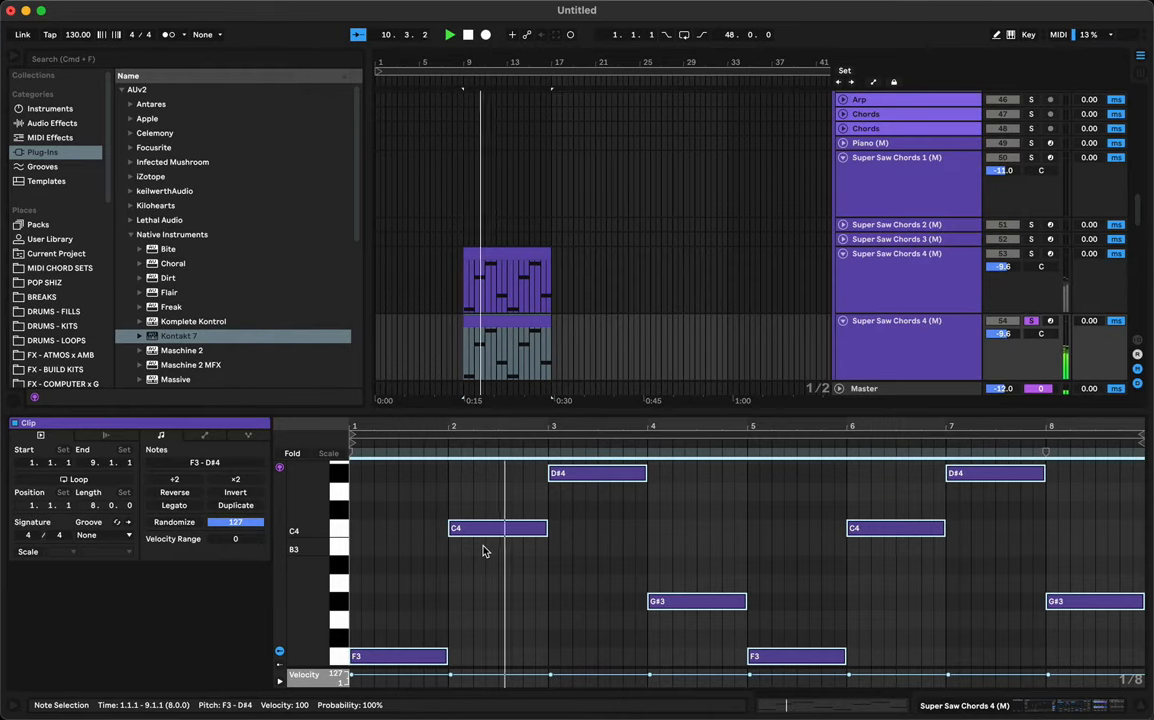
pyautogui.hotkey('shift', 'Up')
pyautogui.press('space')
pyautogui.press('space')
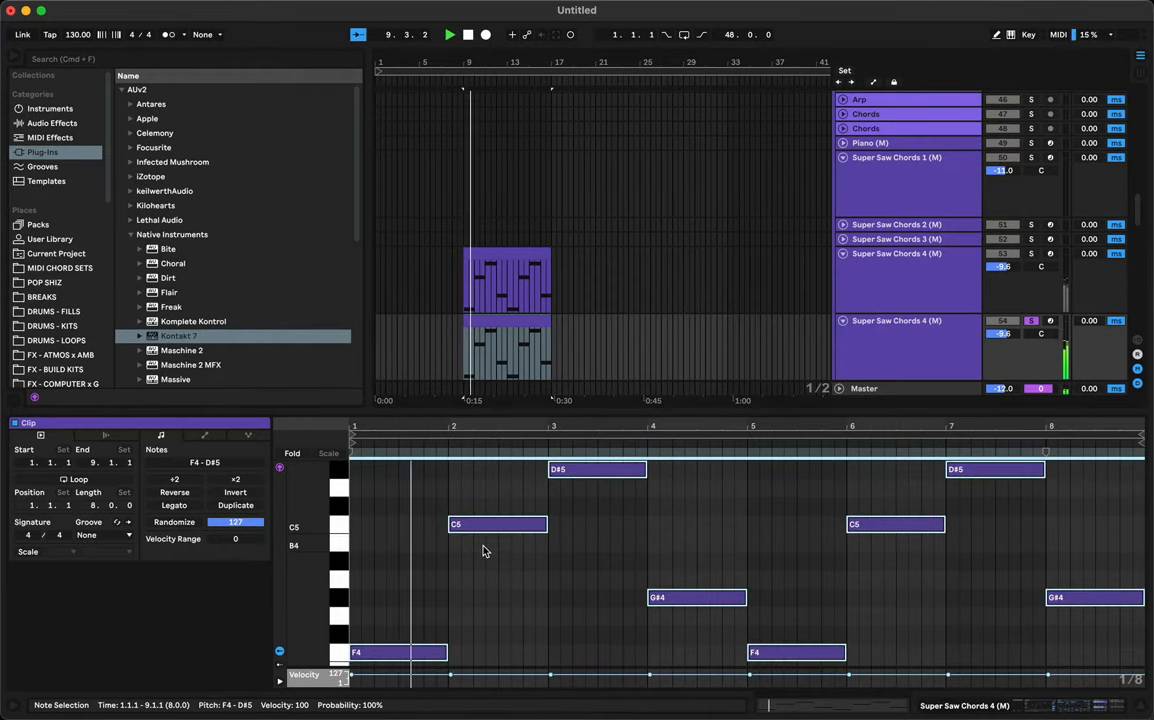
pyautogui.press('space')
pyautogui.press('space')
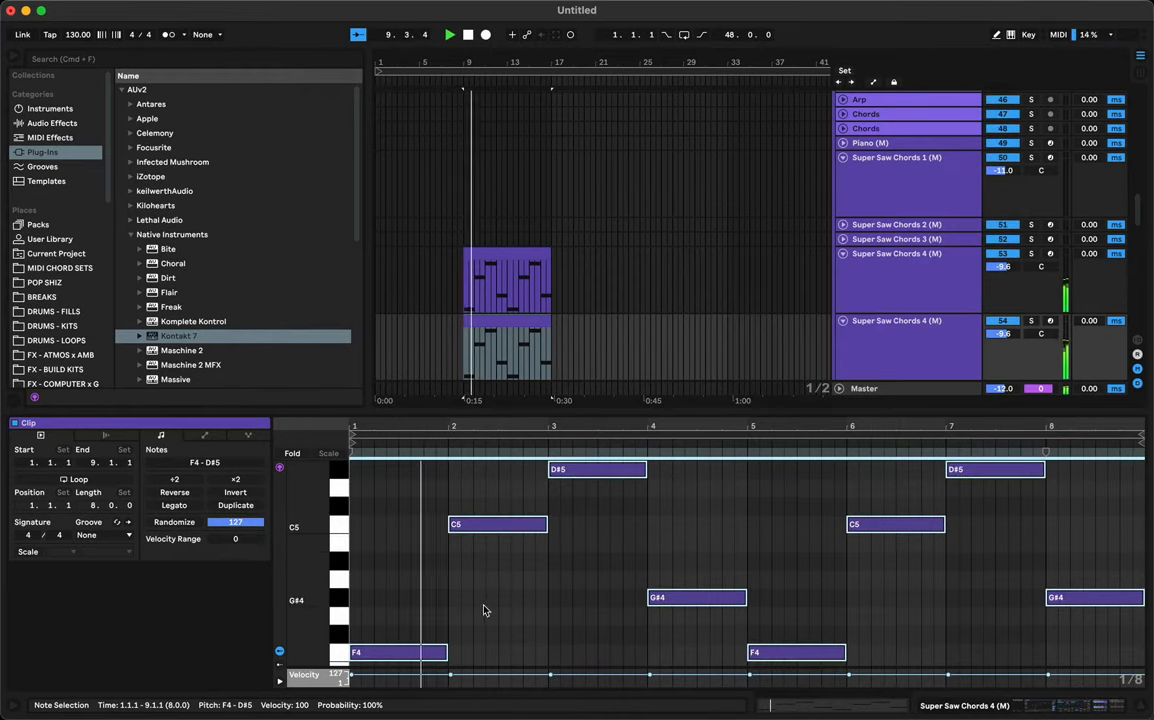
pyautogui.press('space')
pyautogui.hotkey('shift', 'Down')
pyautogui.press('space')
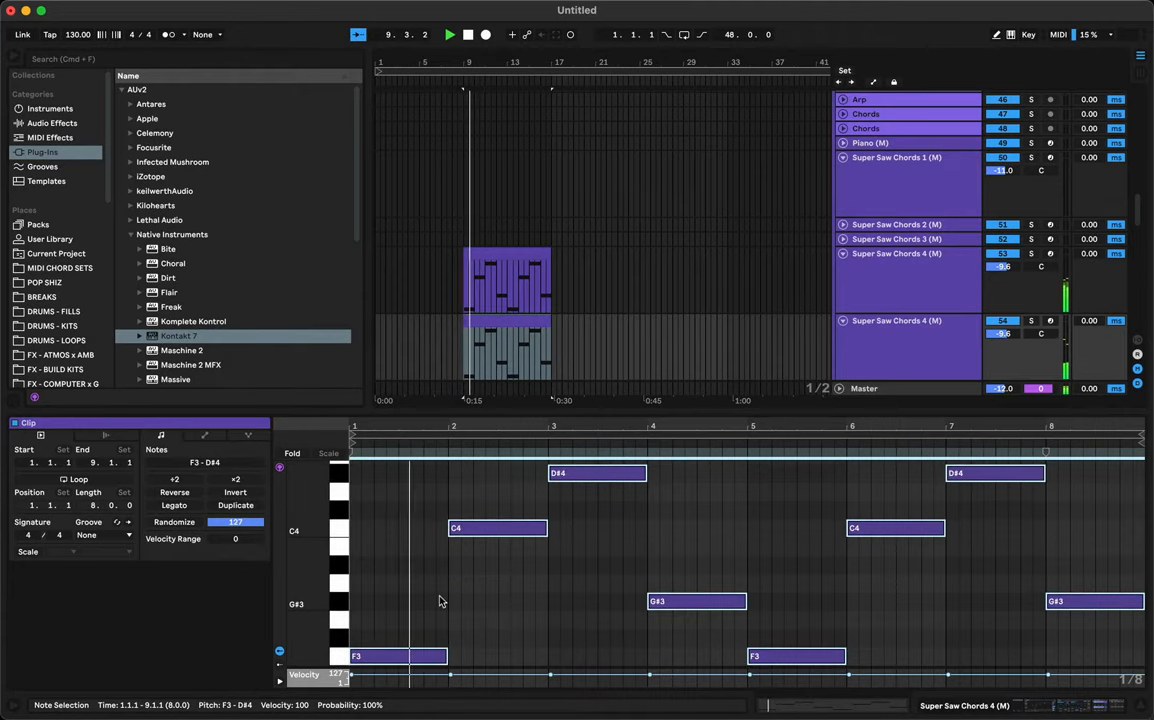
# Step: Try adding harmony notes G#2 in the clip's first bar and C3 in its second bar, and play them
pyautogui.click(482, 645)
pyautogui.press('space')
pyautogui.moveTo(411, 656); pyautogui.dragTo(421, 605)
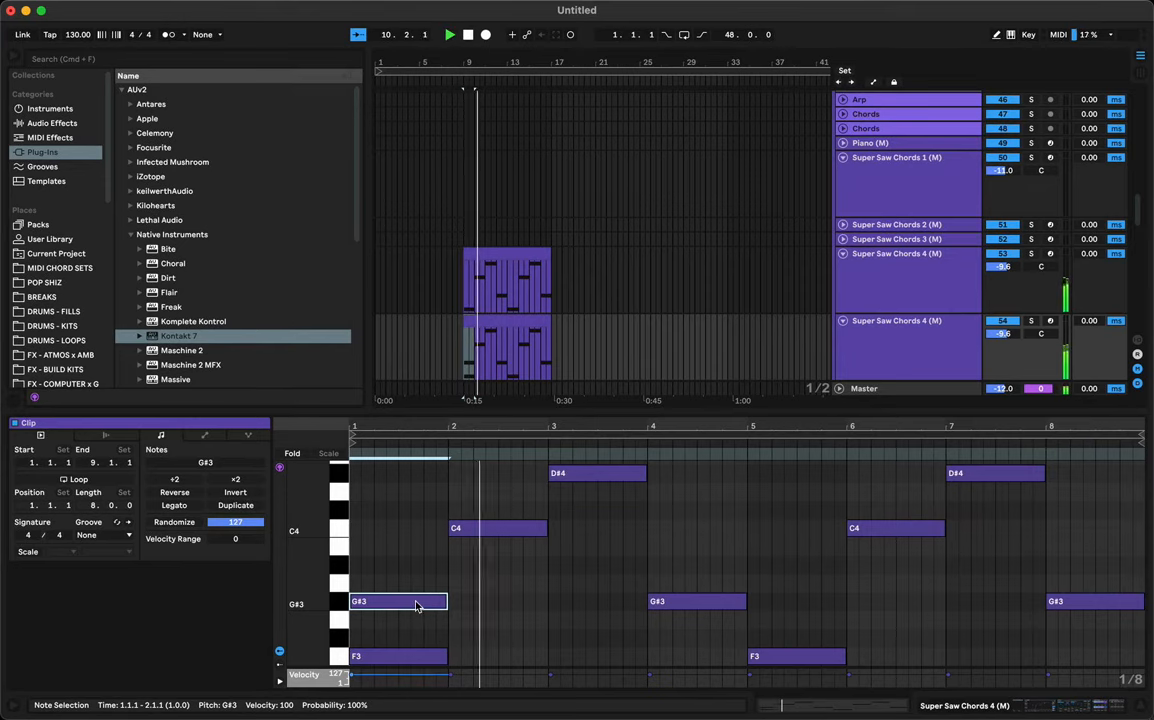
pyautogui.hotkey('shift', 'Down')
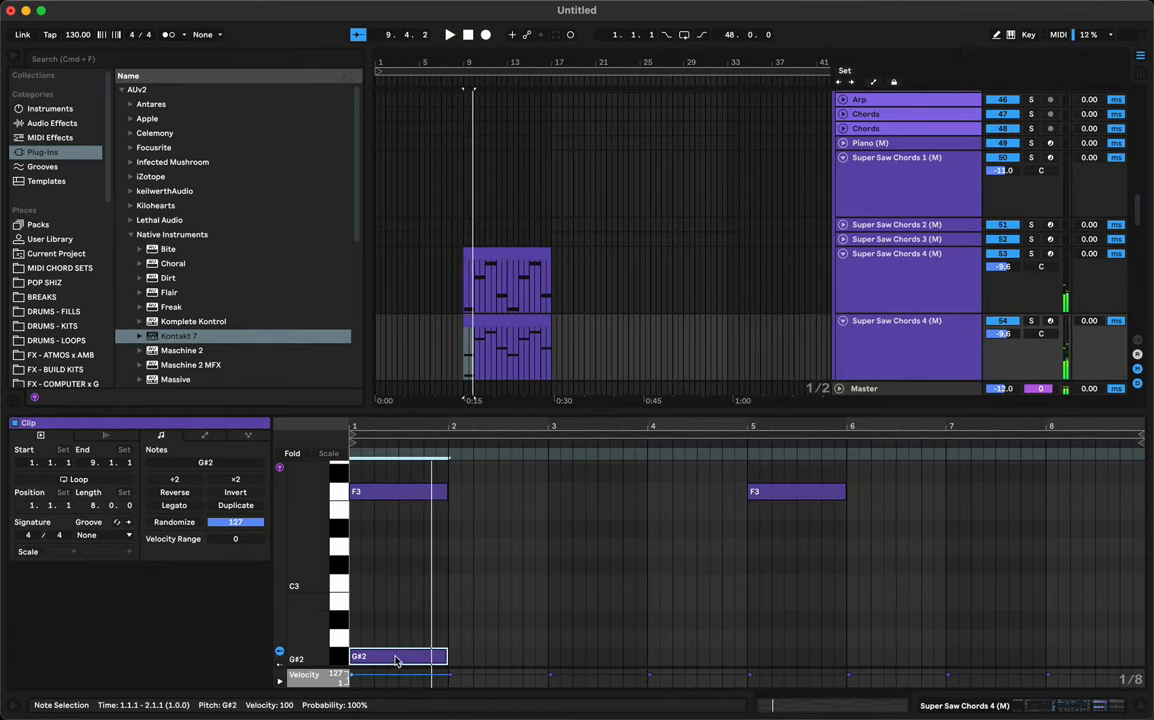
pyautogui.moveTo(405, 657); pyautogui.dragTo(493, 585)
pyautogui.press('space')
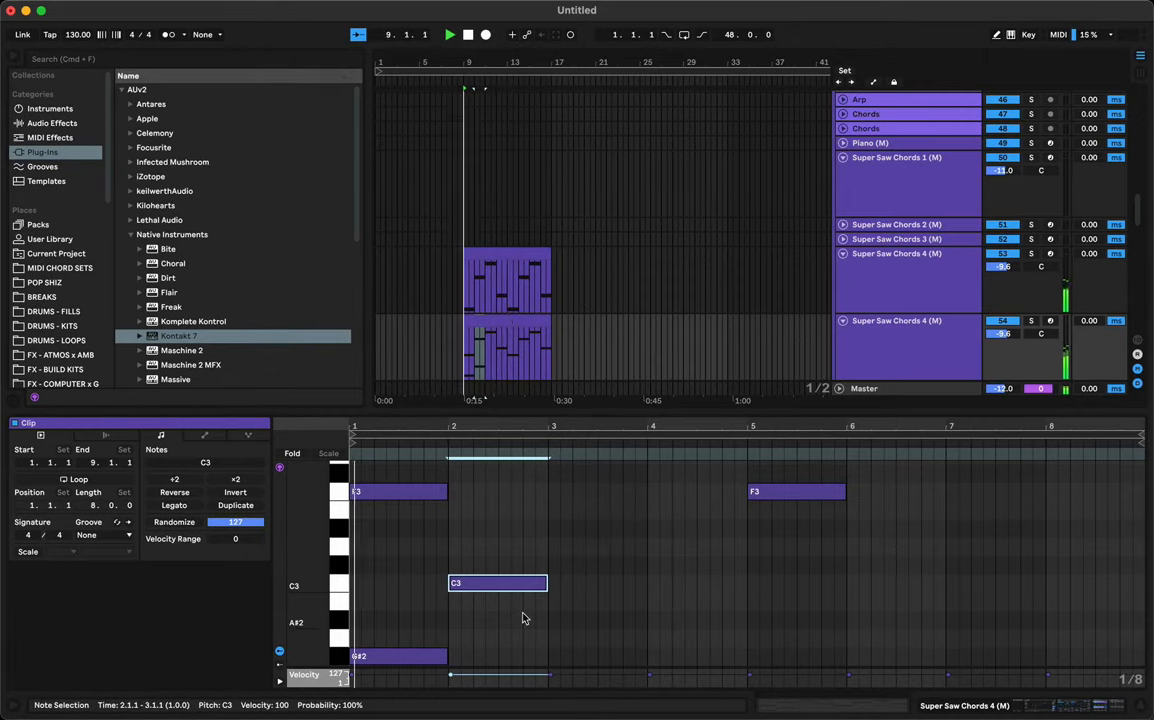
# Step: Raise the first bar's G#2 harmony note an octave to G#3 and replay the clip
pyautogui.scroll(-1, 521, 618)
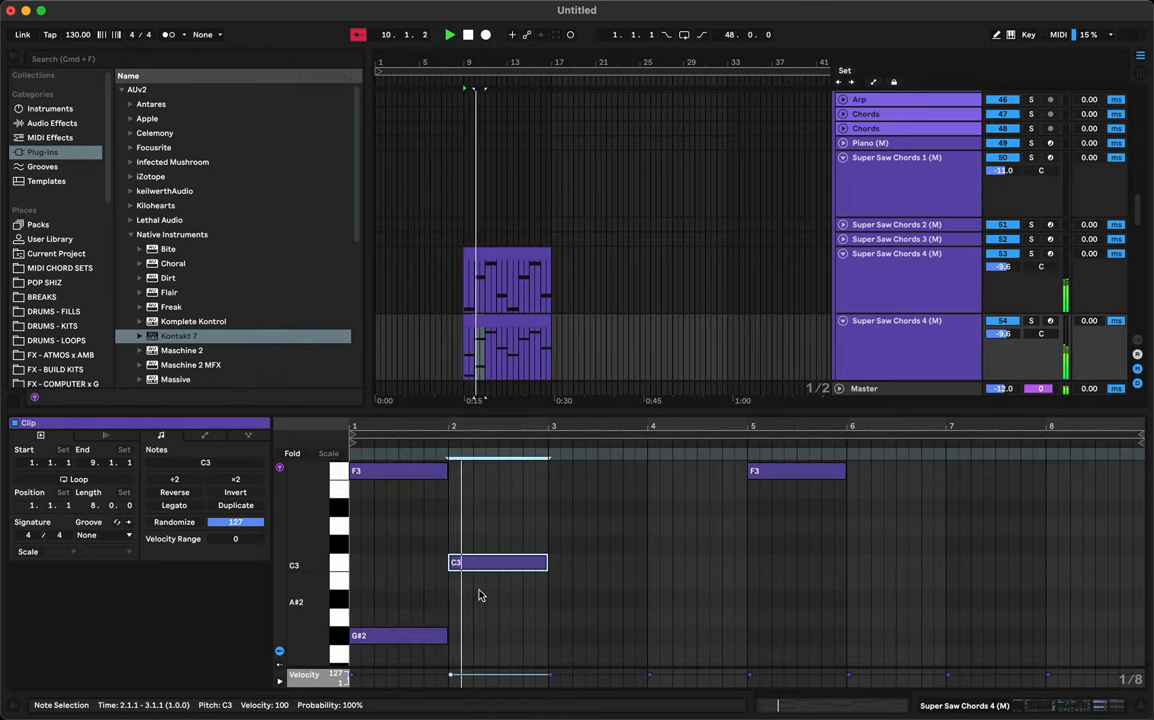
pyautogui.click(405, 635)
pyautogui.hotkey('shift', 'Up')
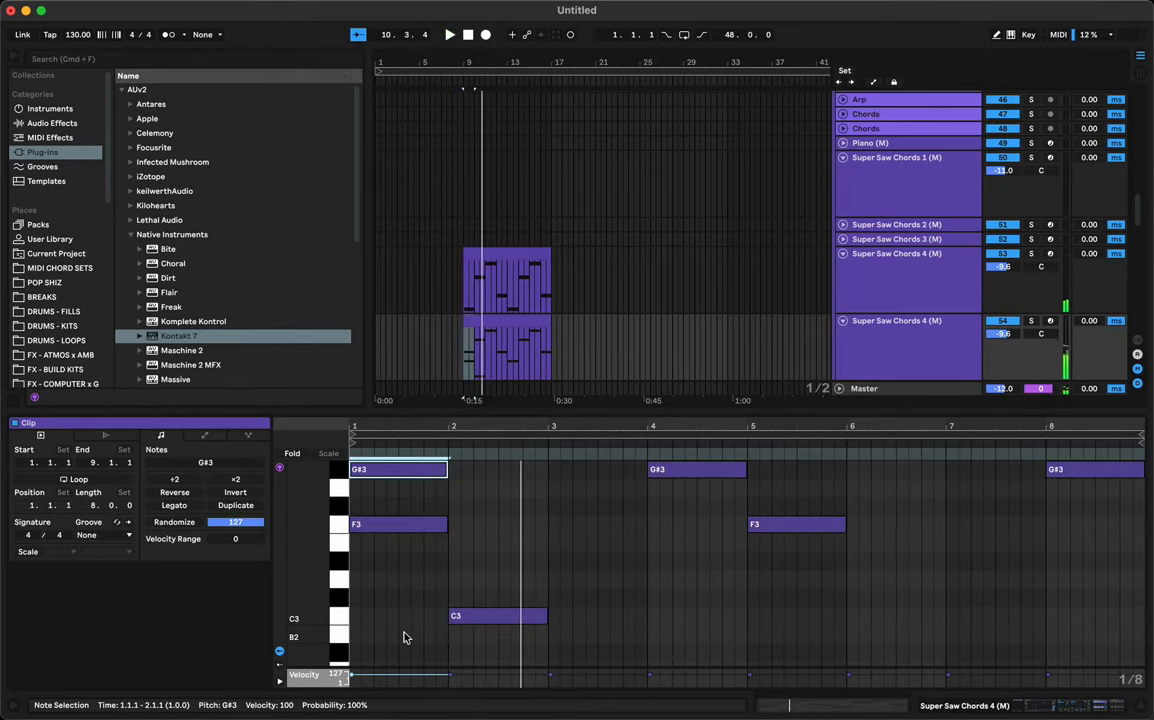
pyautogui.press('space')
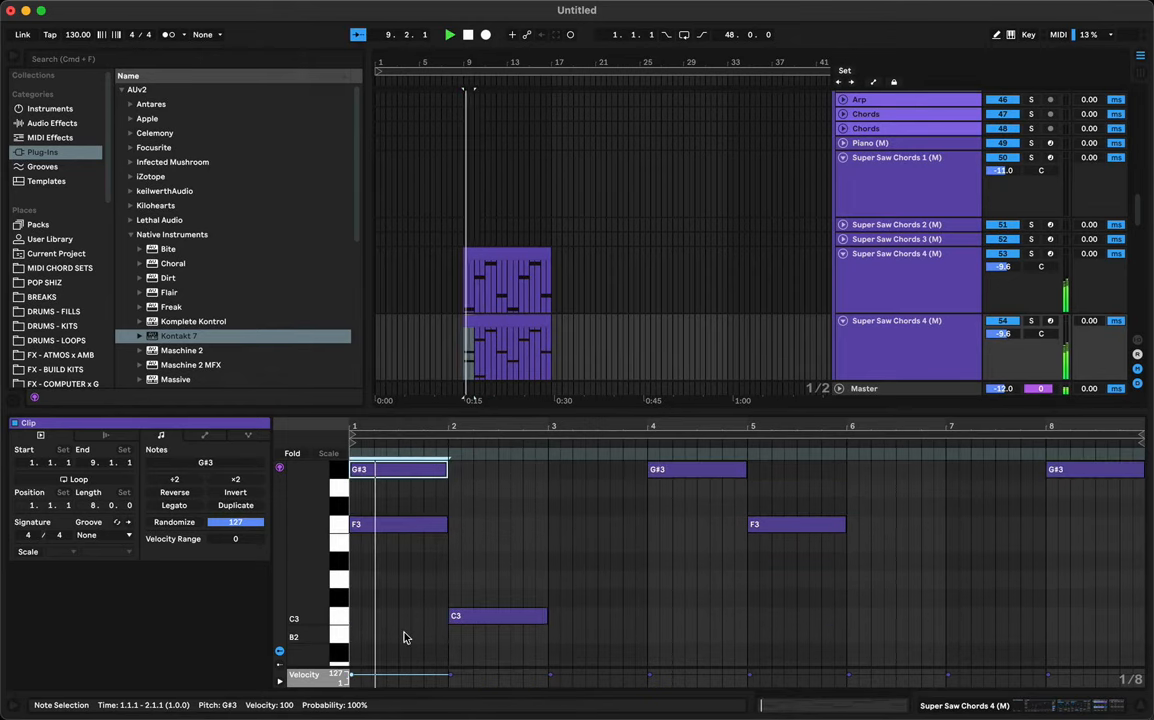
# Step: Move the second bar's C3 harmony note up an octave, change it to G#3 under C4, and play the result
pyautogui.click(492, 616)
pyautogui.hotkey('shift', 'Up')
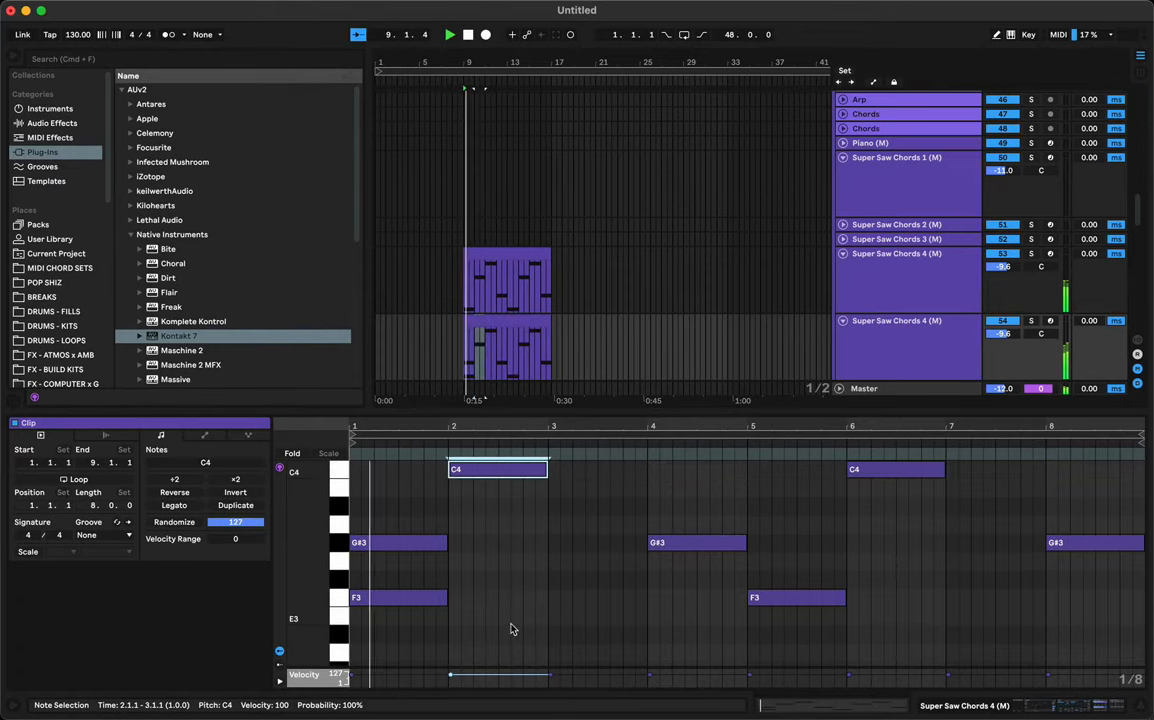
pyautogui.scroll(3, 492, 621)
pyautogui.moveTo(492, 547); pyautogui.dragTo(492, 616)
pyautogui.press('space')
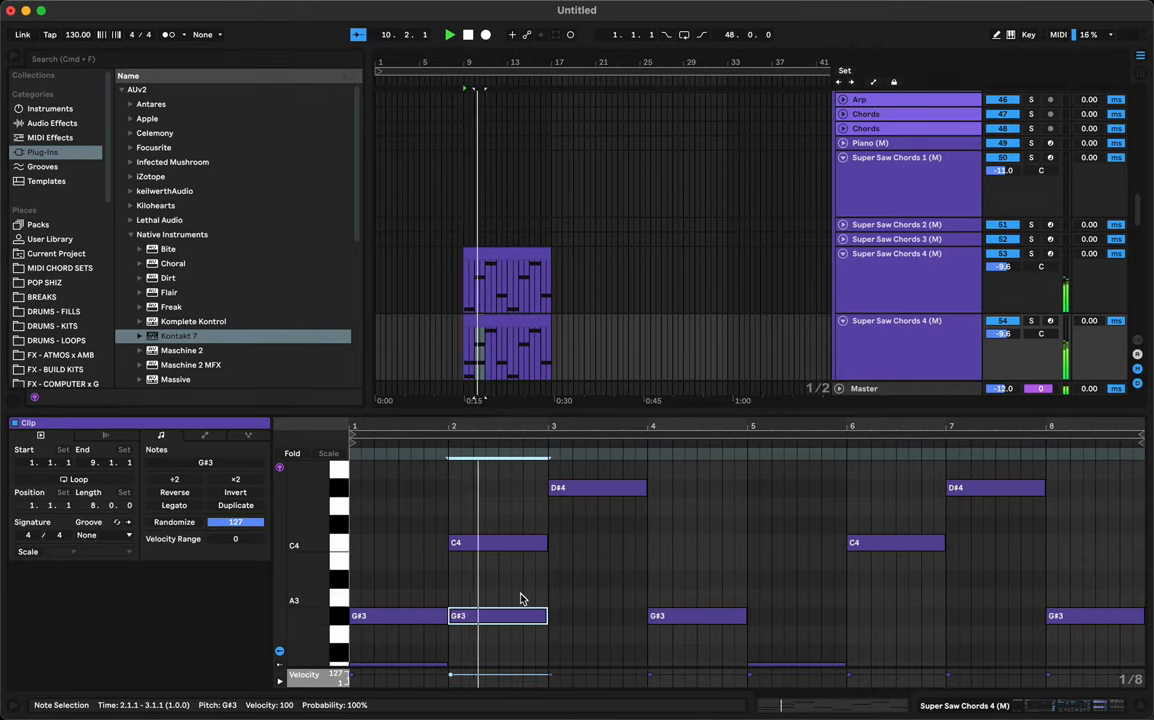
# Step: Delete the trumpet clip from the duplicated Super Saw Chords 4 track and play the original horn clip from bar 9
pyautogui.press('space')
pyautogui.click(514, 324)
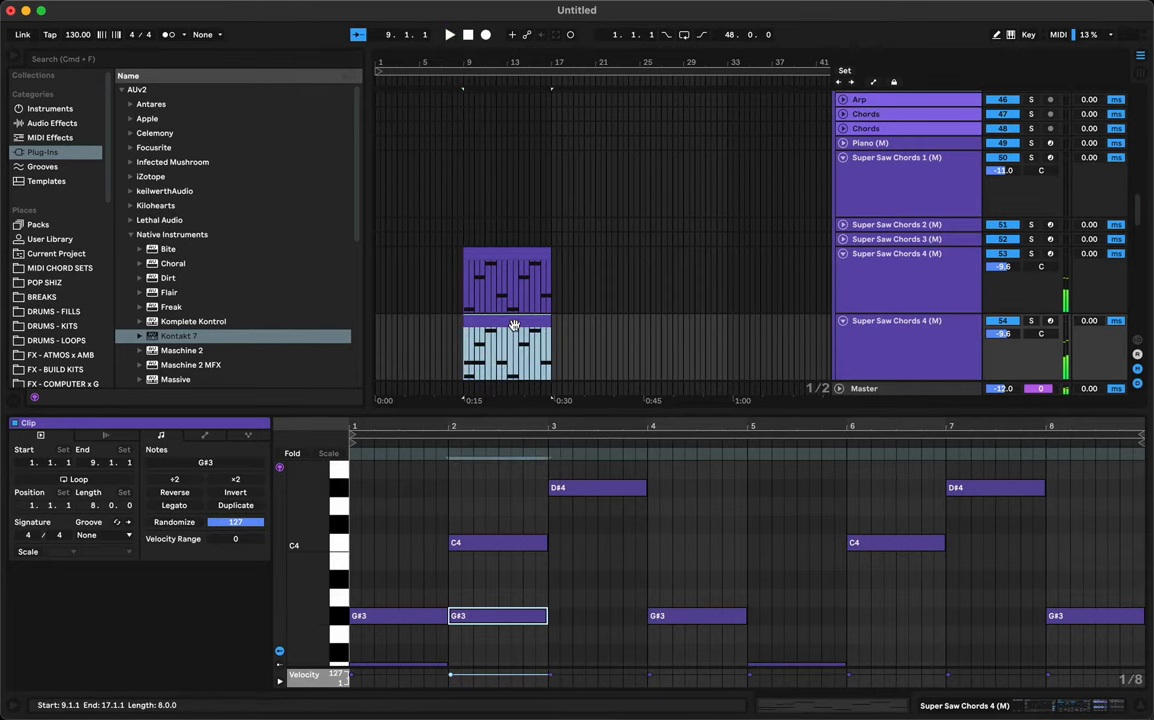
pyautogui.press('Delete')
pyautogui.click(497, 259)
pyautogui.press('space')
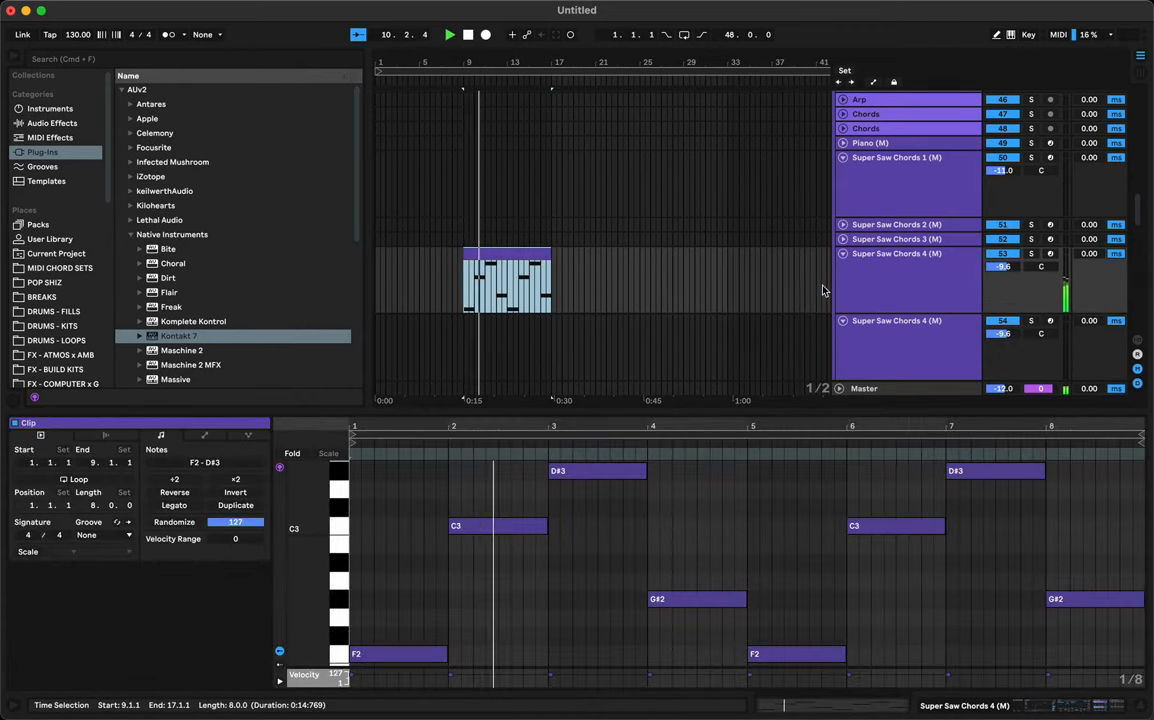
# Step: Copy the horn clip onto the Super Saw Chords 1 track at bar 9 and hide its note editor
pyautogui.click(521, 250)
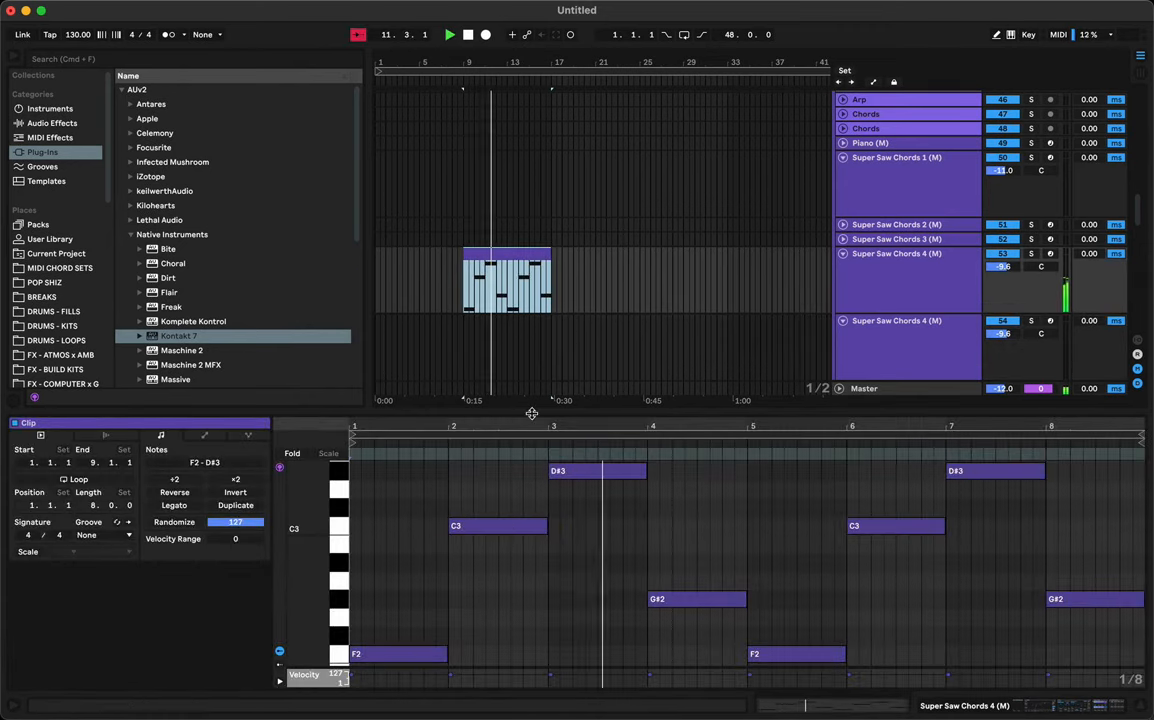
pyautogui.press('super+alt+l')
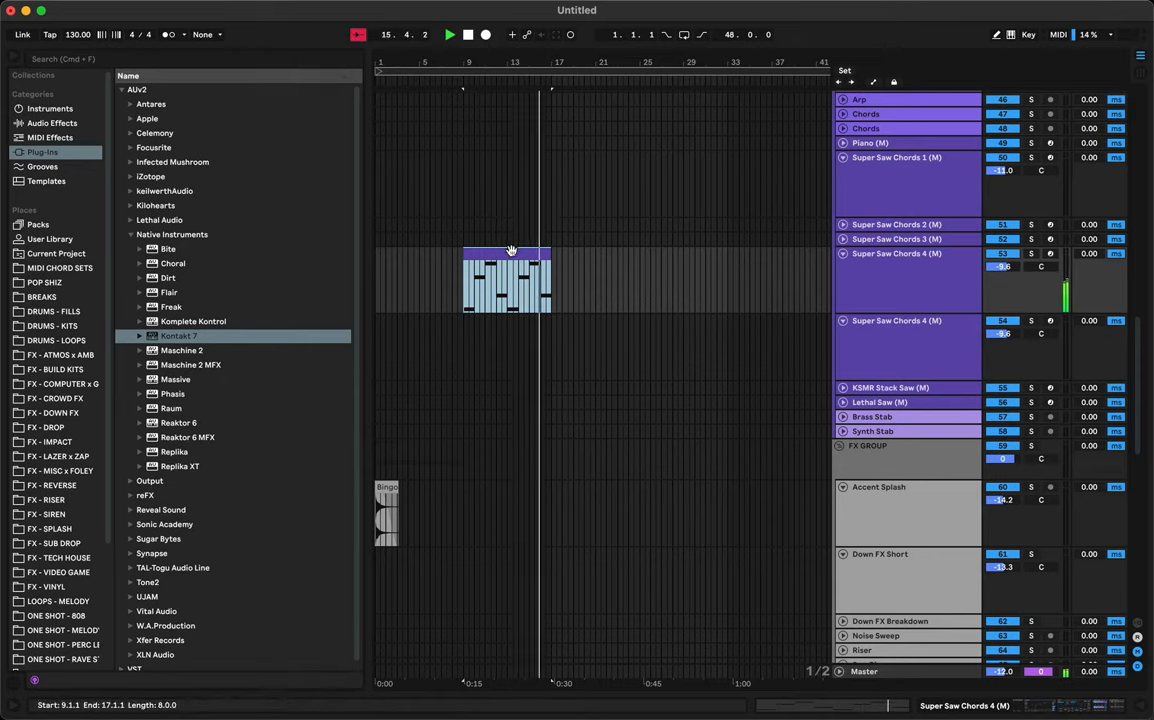
pyautogui.moveTo(511, 251); pyautogui.dragTo(508, 155)
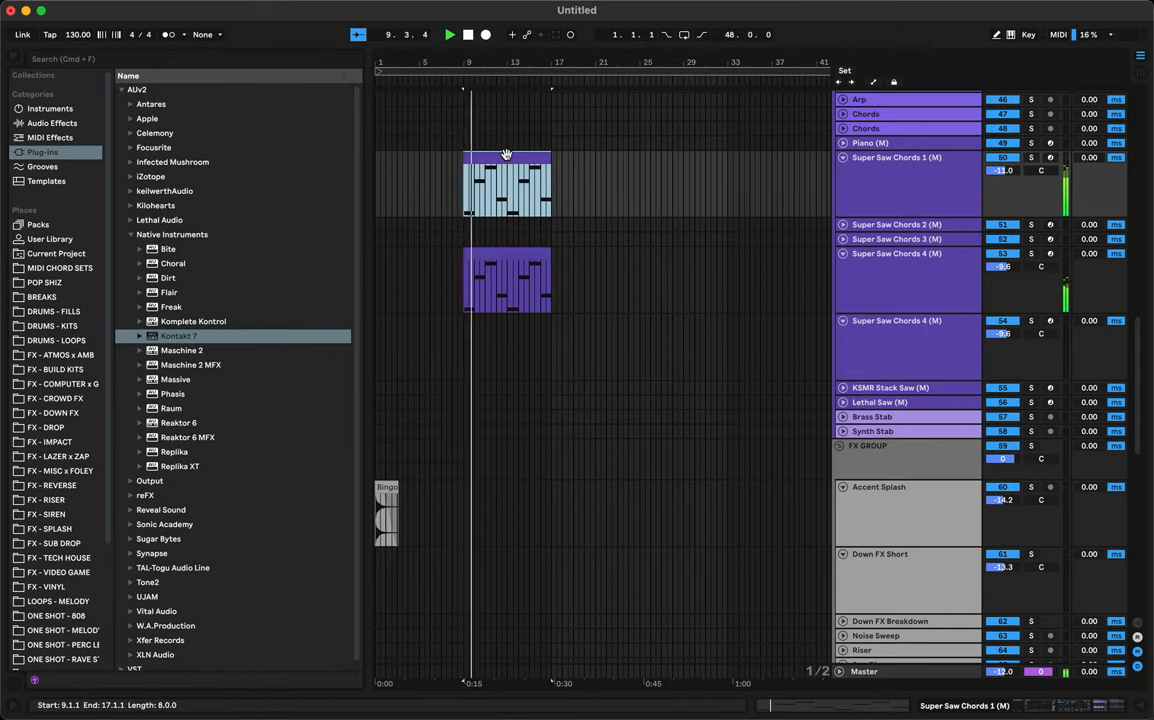
# Step: Automate Bass Kleph's Easy Filter Low Pass on Super Saw Chords 1, rising from 23 at bar 9 until about bar 17, and play it
pyautogui.press('a')
pyautogui.click(910, 170)
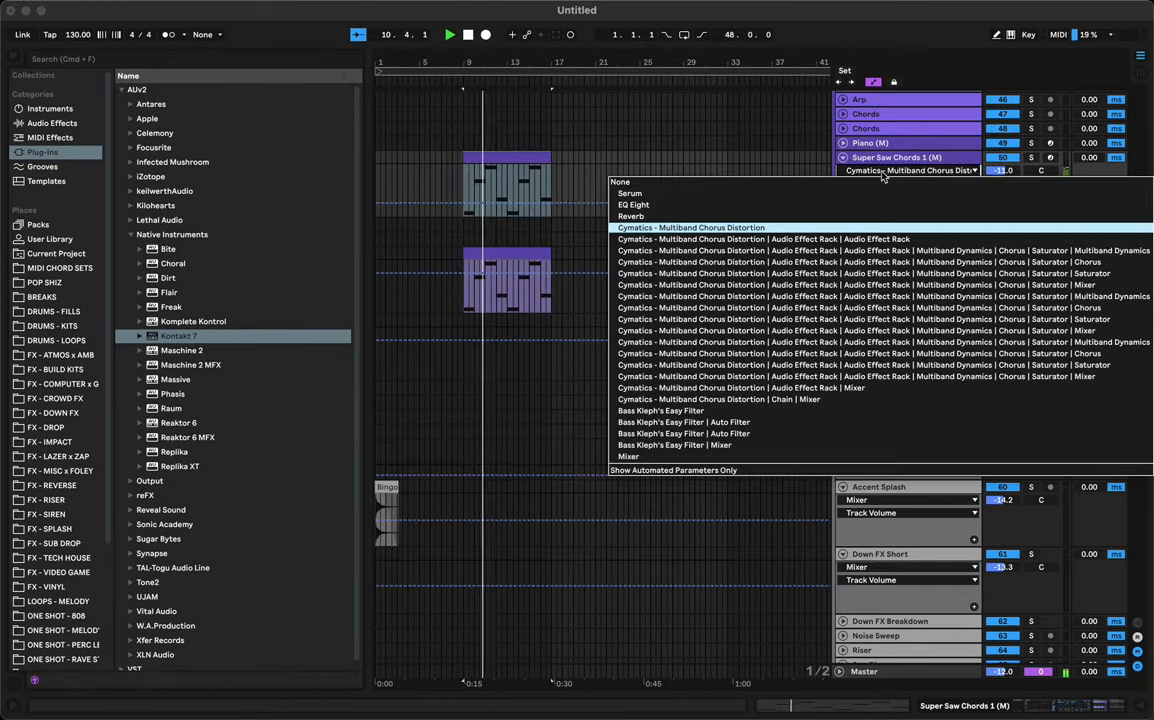
pyautogui.click(711, 410)
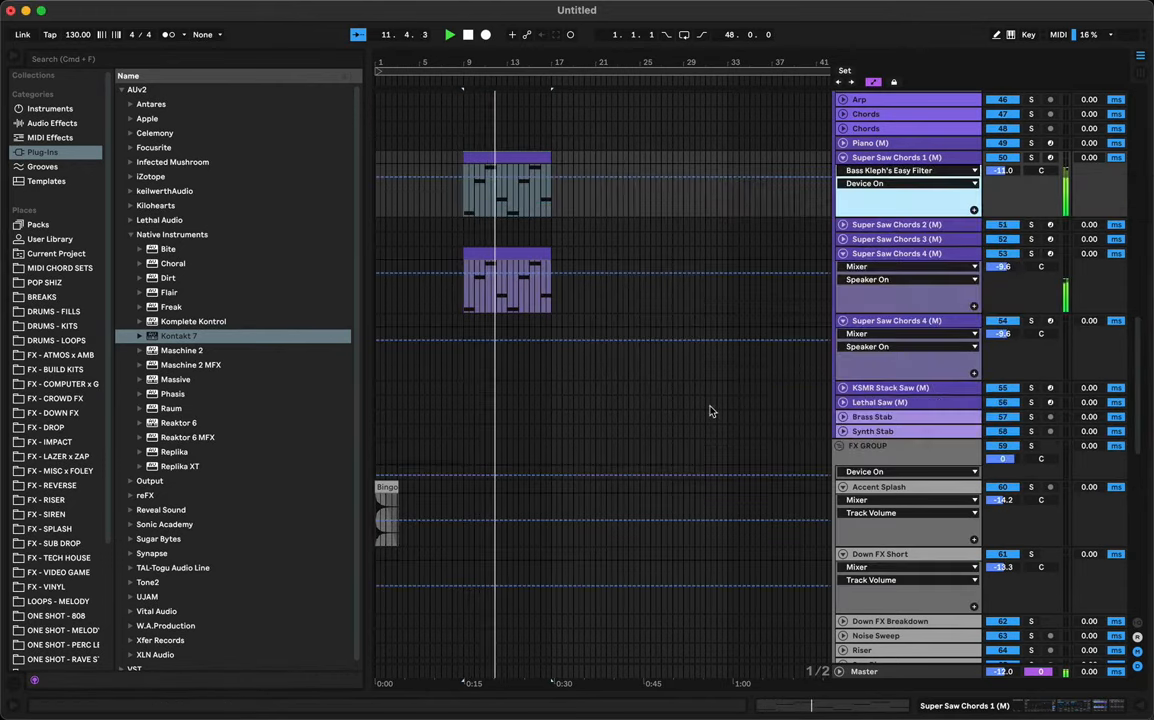
pyautogui.click(877, 184)
pyautogui.click(862, 217)
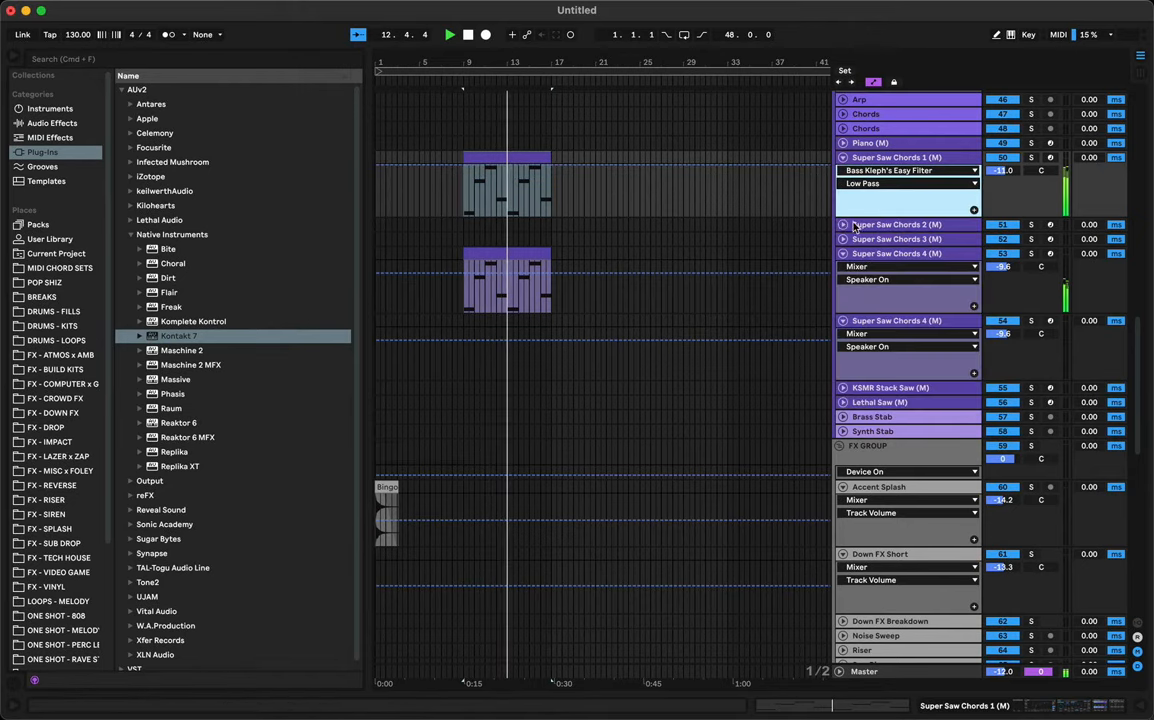
pyautogui.click(557, 166)
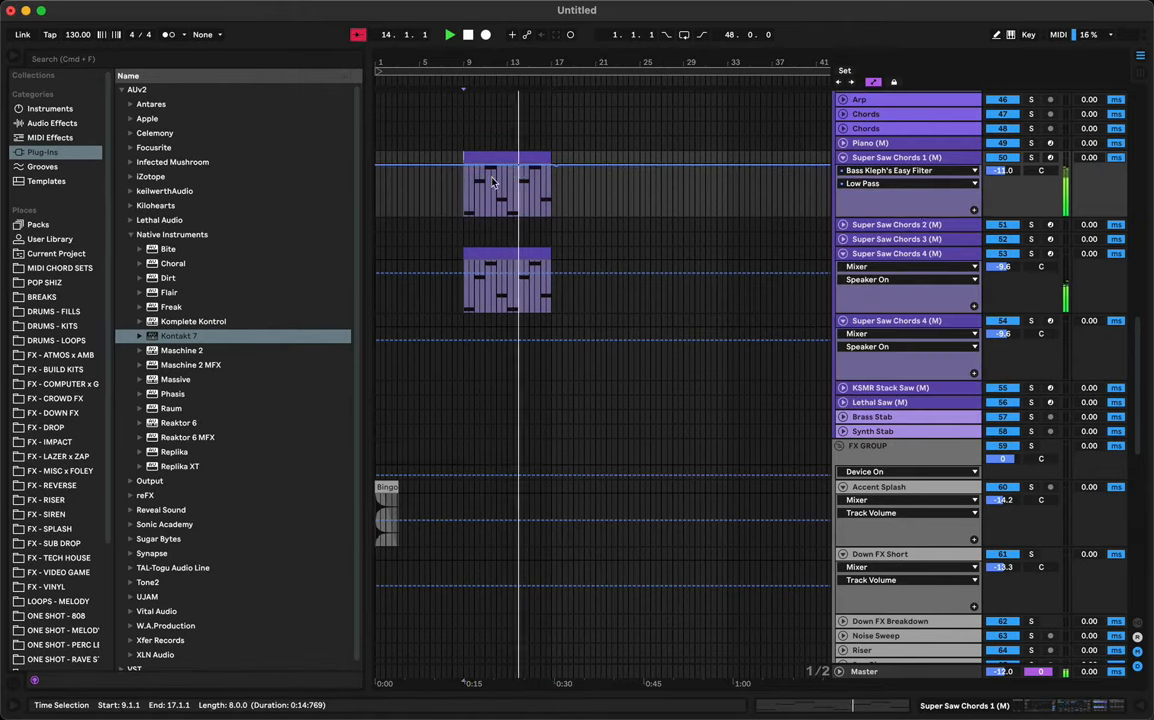
pyautogui.moveTo(464, 166); pyautogui.dragTo(464, 207)
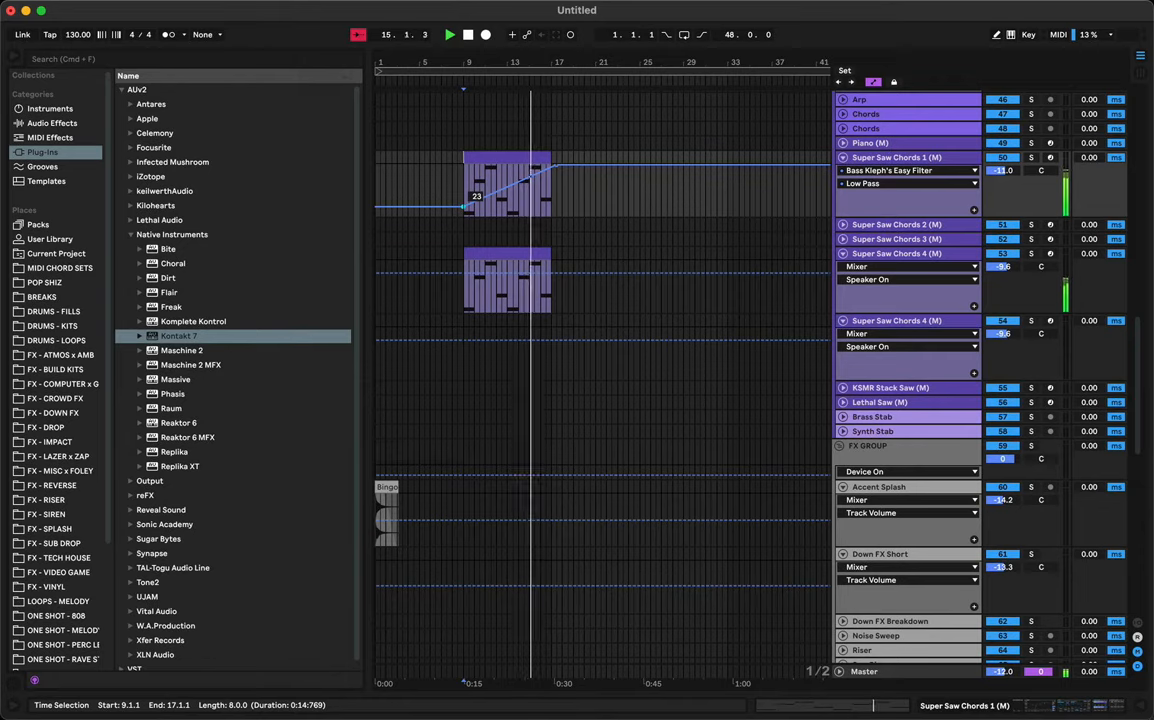
pyautogui.click(482, 158)
pyautogui.press('space')
pyautogui.press('space')
# Step: Balance the two layers in the mixer, setting Super Saw Chords 1 to -12.5 dB and the horn's Super Saw Chords 4 track to 0.5 dB
pyautogui.press('Tab')
pyautogui.hscroll(-15, 670, 340)
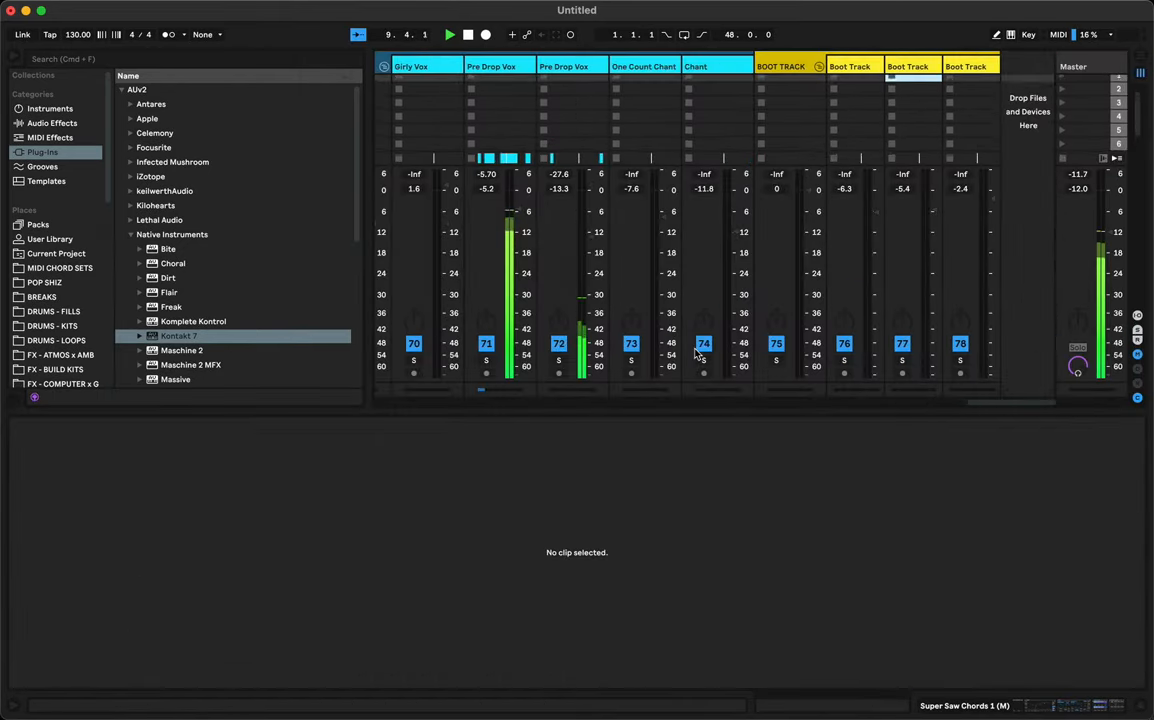
pyautogui.hscroll(3, 697, 352)
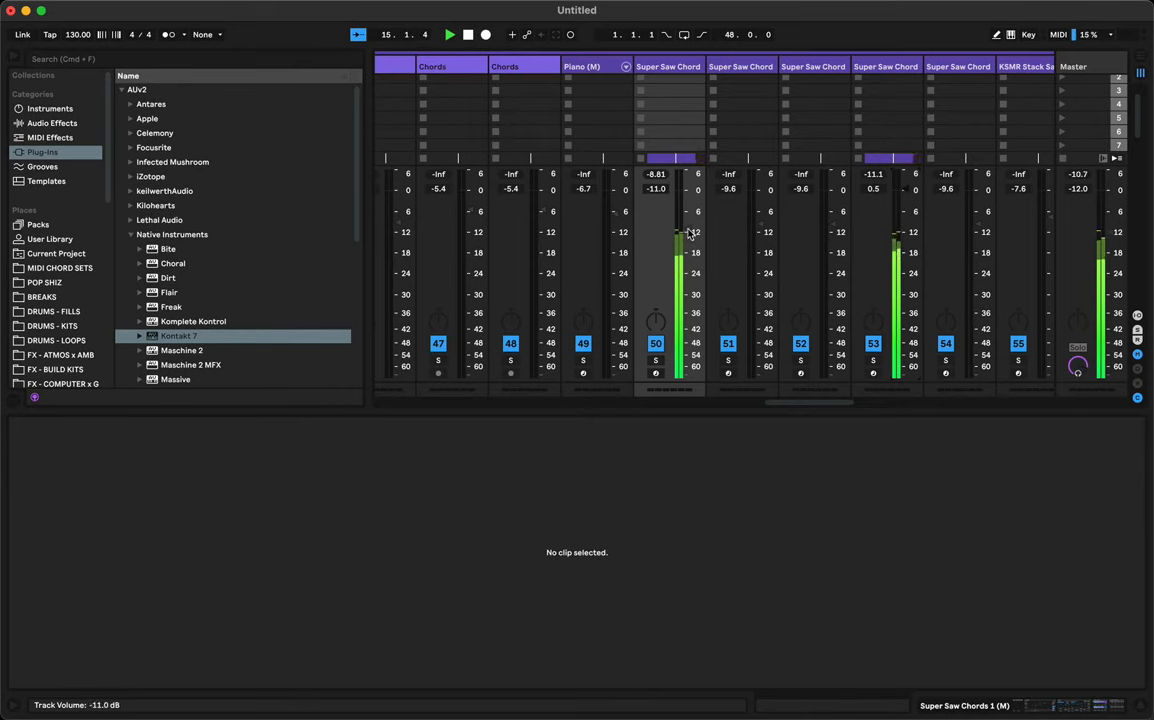
pyautogui.press('Tab')
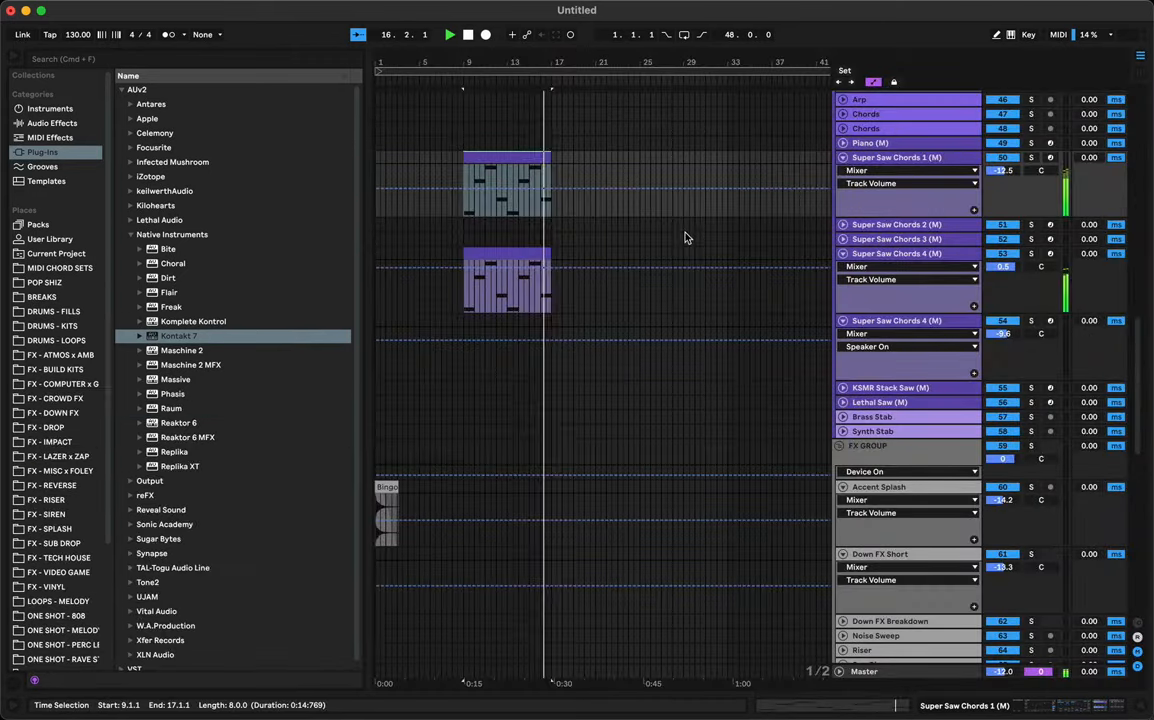
# Step: Open the FX - DOWN FX sample folder and sort its files by size with the largest first
pyautogui.click(545, 205)
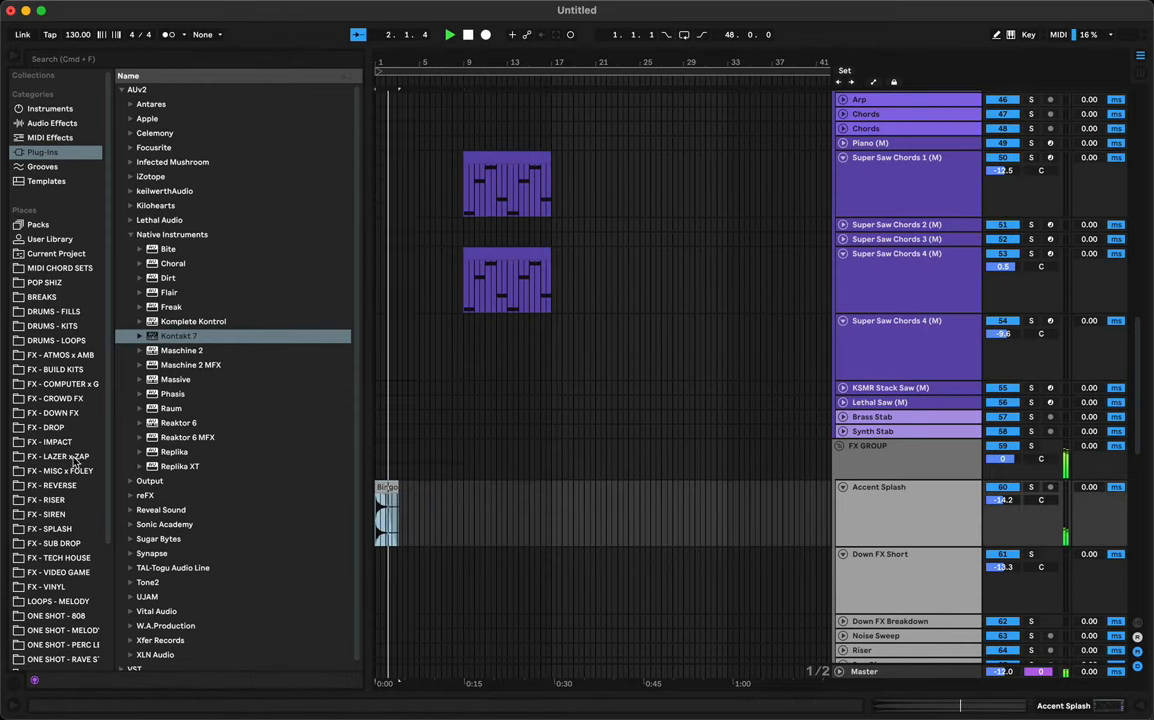
pyautogui.click(60, 413)
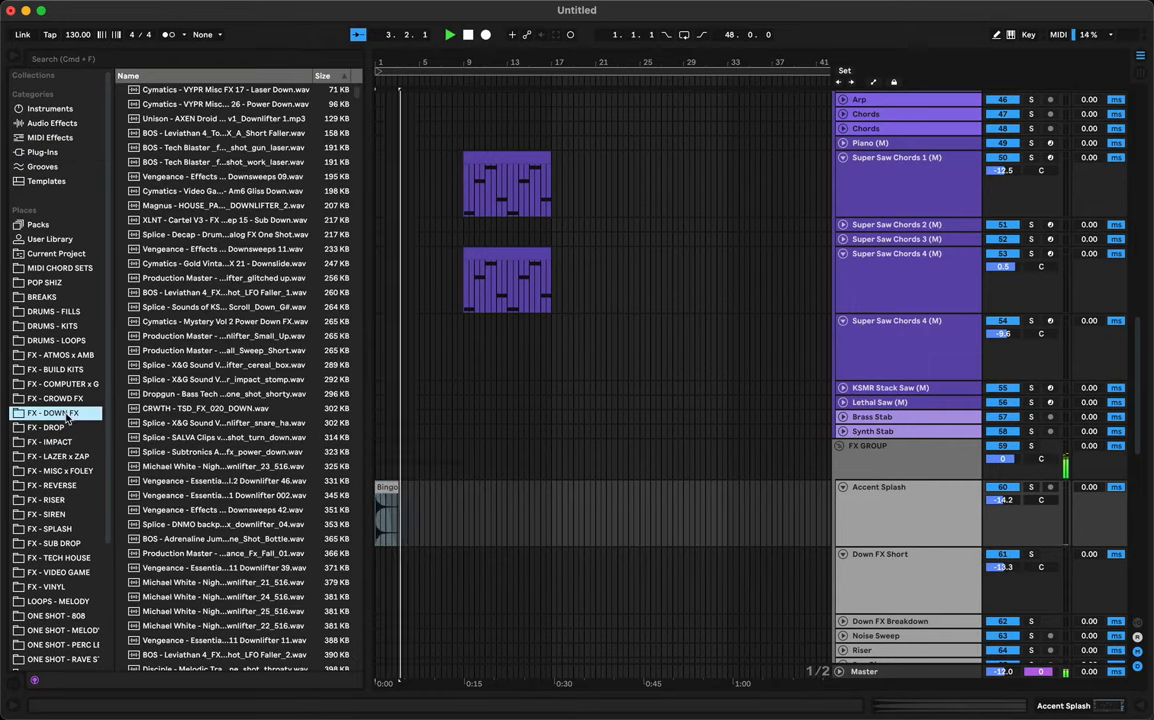
pyautogui.click(228, 323)
pyautogui.click(319, 75)
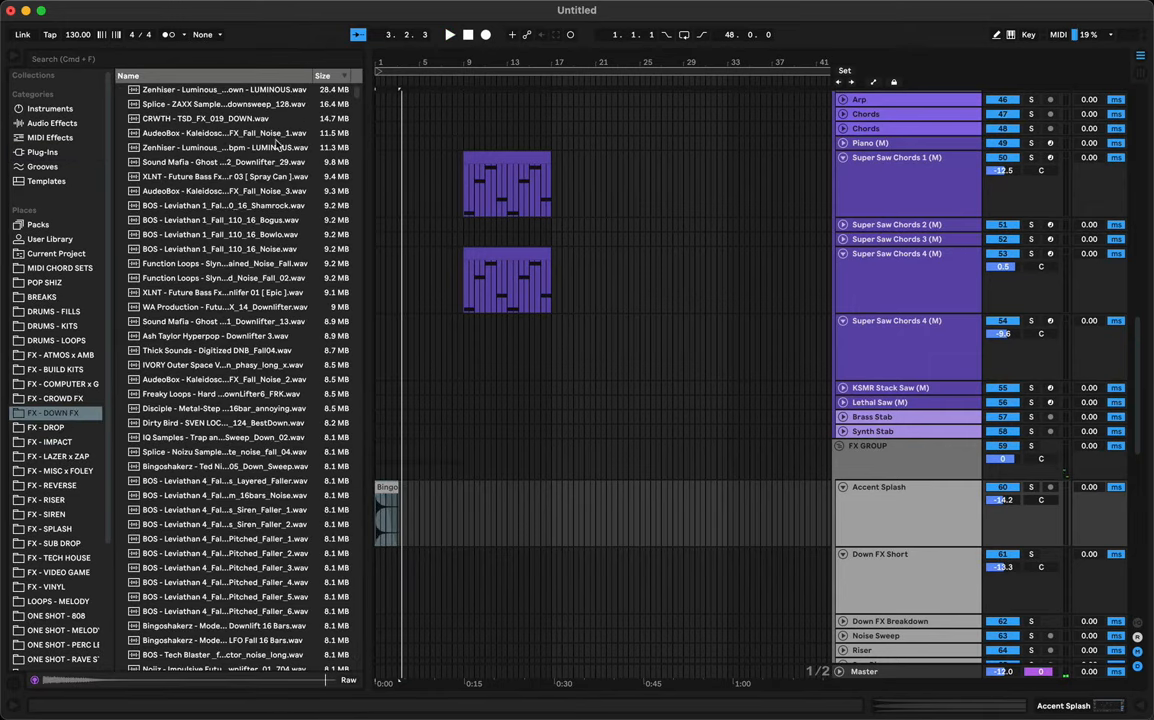
# Step: Audition long faller samples, then place the Splice Oliver Power Tools downsweep noise on Down FX Short at bar 1 and play it
pyautogui.click(270, 206)
pyautogui.click(257, 366)
pyautogui.click(227, 510)
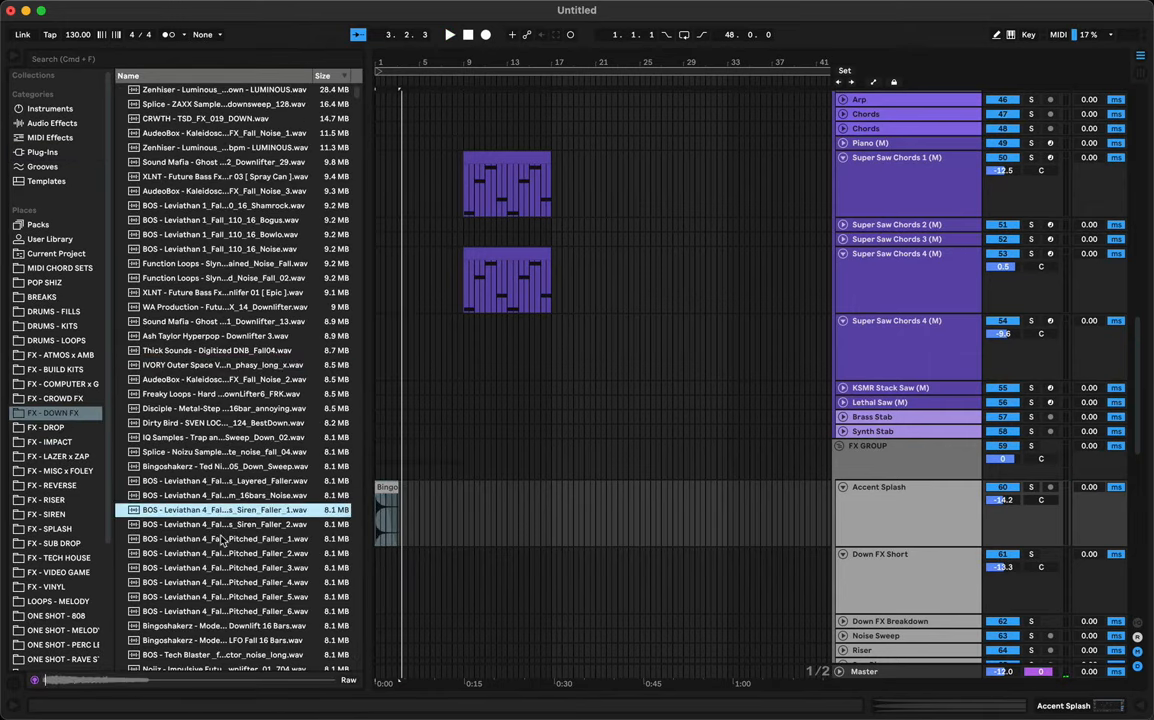
pyautogui.click(216, 553)
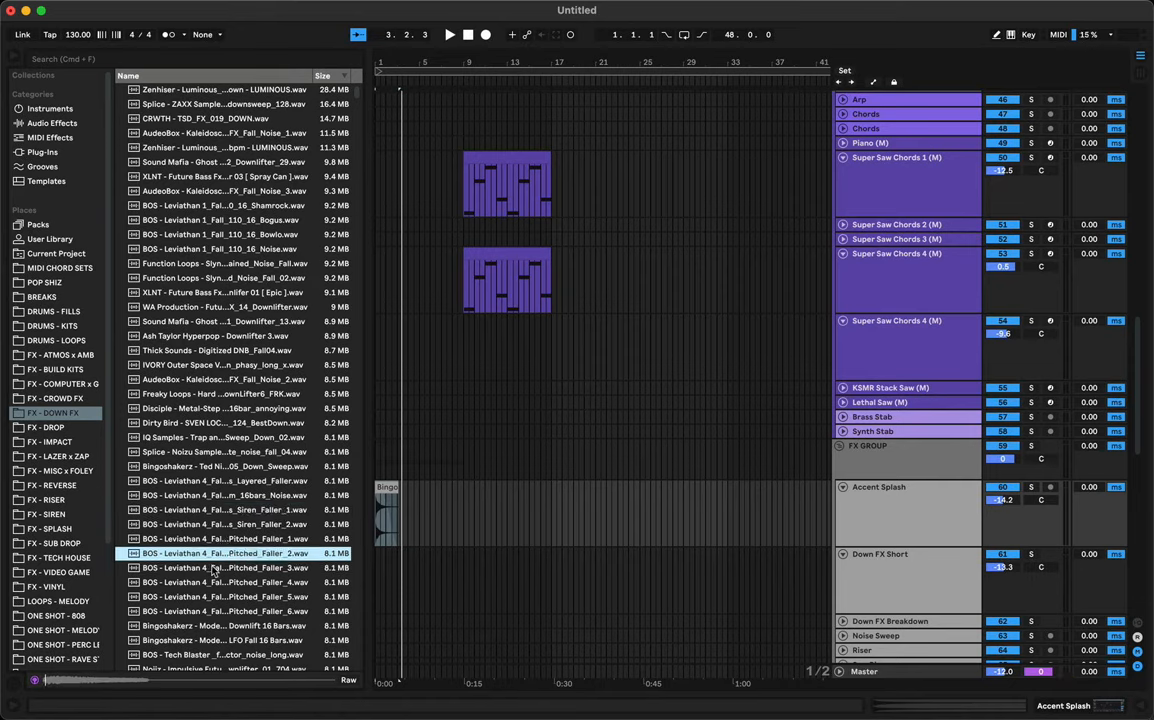
pyautogui.click(203, 585)
pyautogui.scroll(-4, 203, 586)
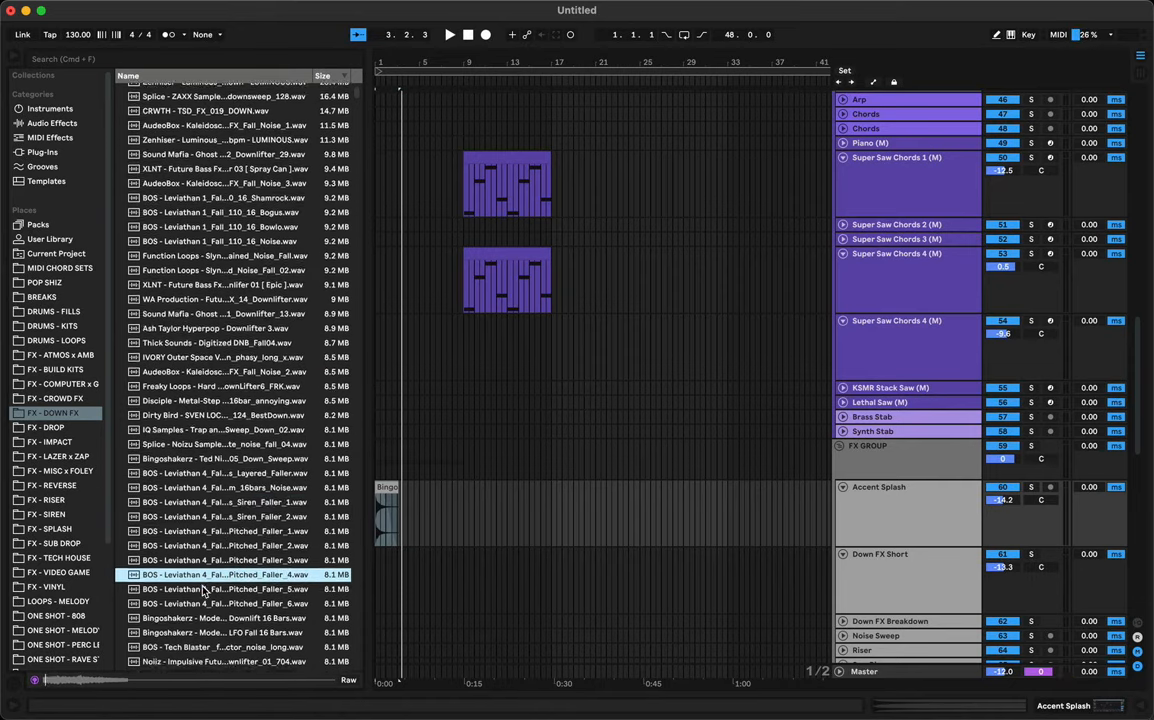
pyautogui.click(211, 542)
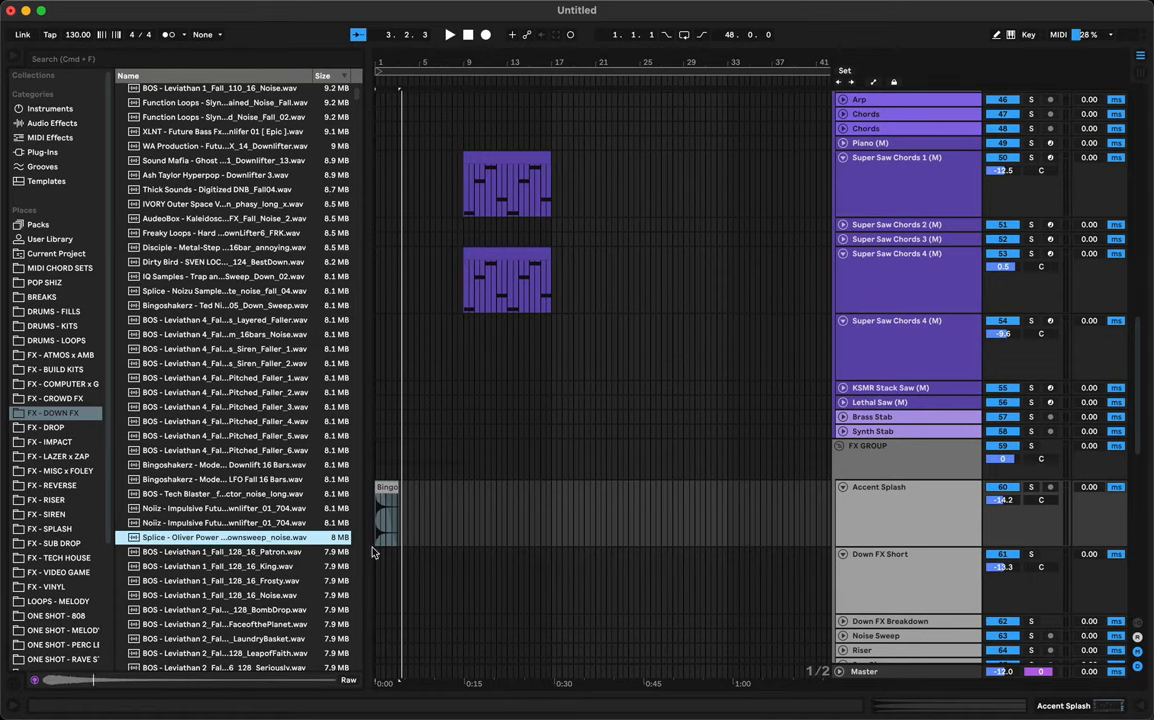
pyautogui.moveTo(229, 540); pyautogui.dragTo(400, 570)
pyautogui.press('space')
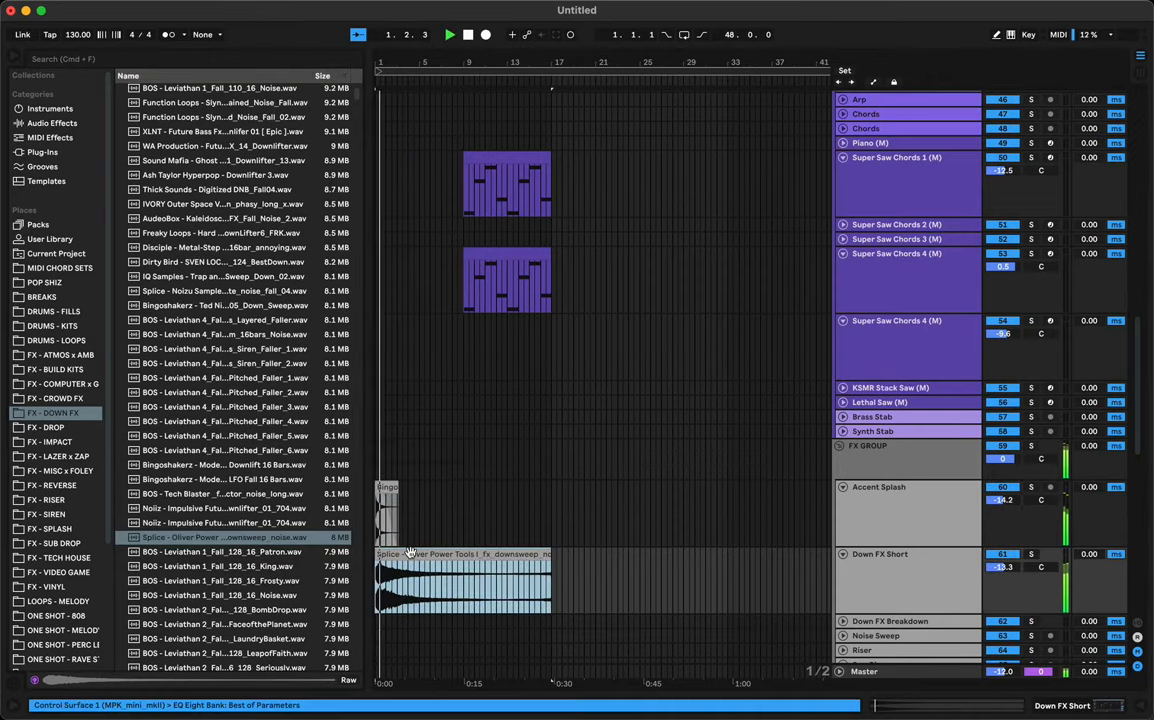
# Step: Unwarp the downsweep clip, trim it to end at bar 17, and lower its gain to -2.70 dB
pyautogui.doubleClick(409, 553)
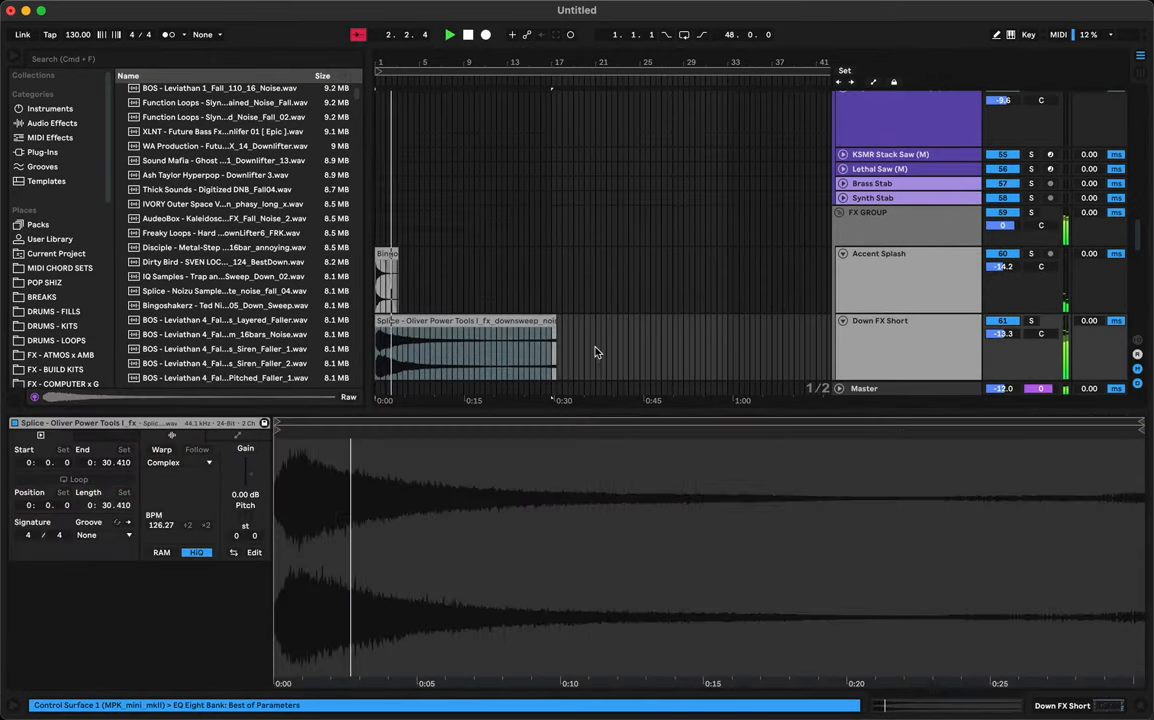
pyautogui.click(568, 345)
pyautogui.moveTo(550, 320); pyautogui.dragTo(549, 330)
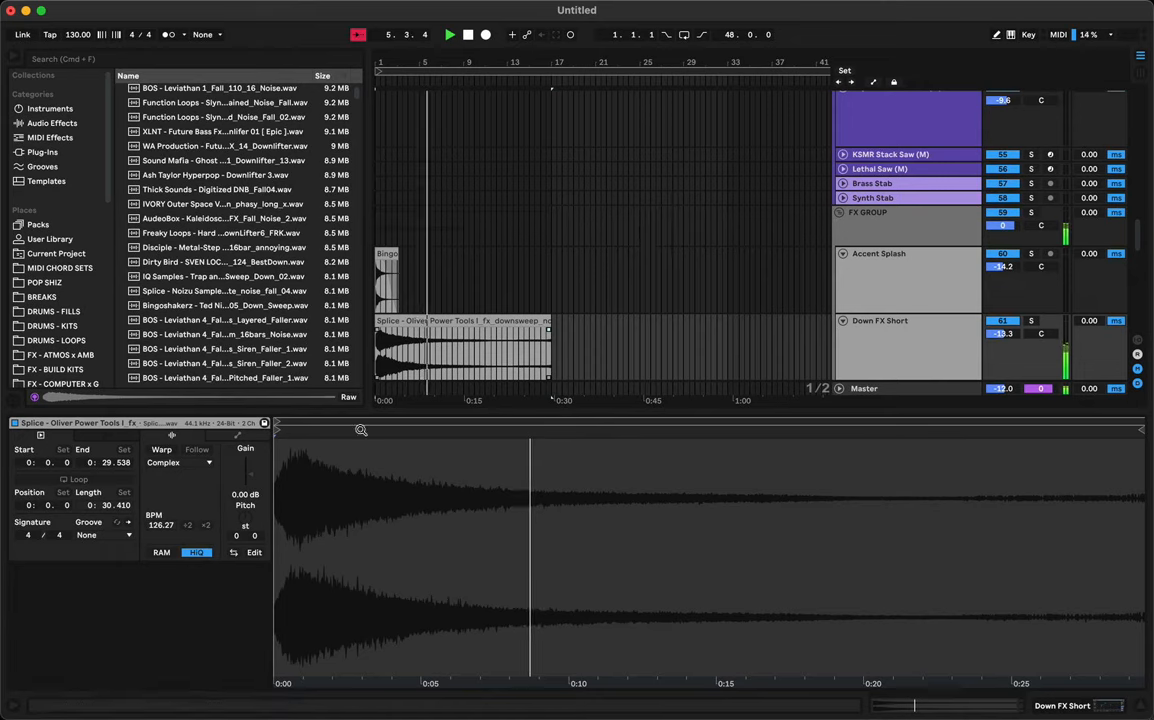
pyautogui.moveTo(251, 474); pyautogui.dragTo(251, 478)
pyautogui.press('space')
pyautogui.press('space')
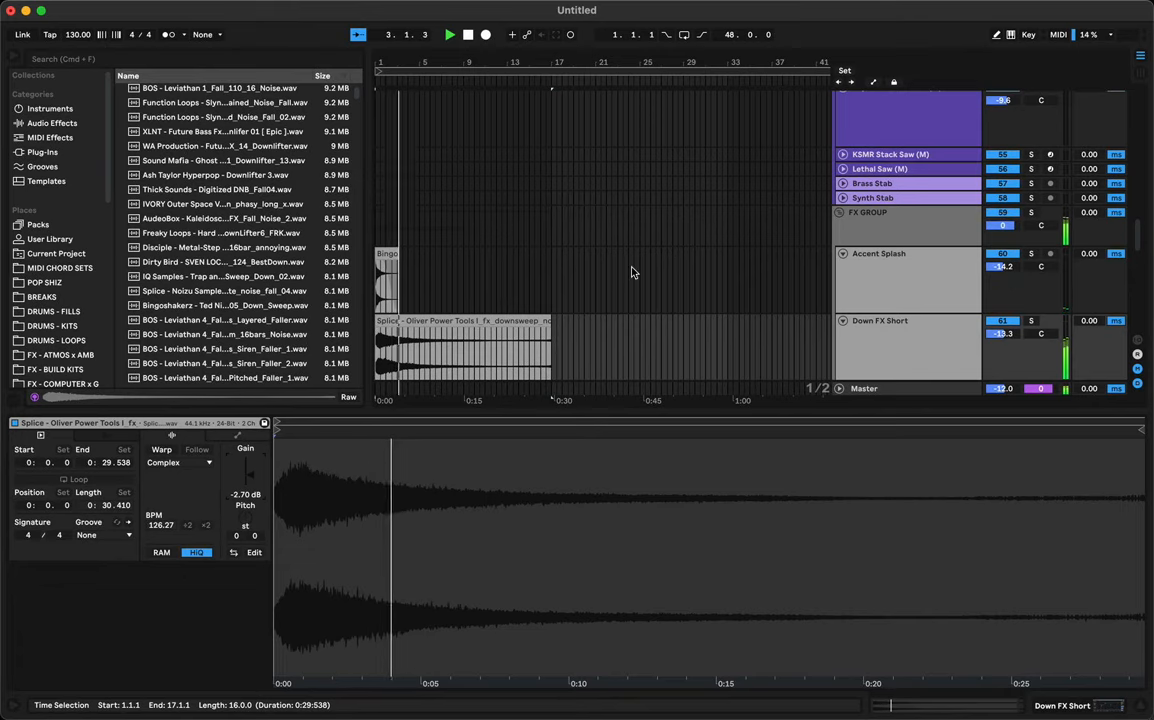
pyautogui.doubleClick(570, 410)
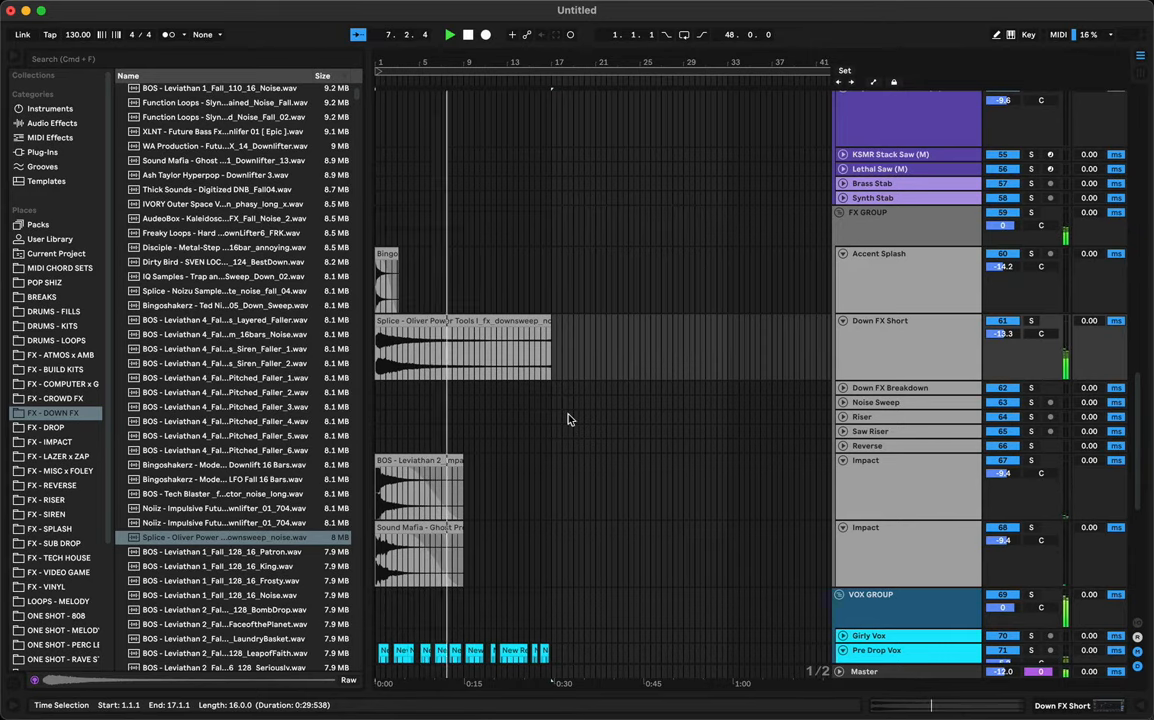
# Step: Review the chord, effect and vocal layers during playback and inspect the last Pre Drop Vox clip at bar 16
pyautogui.scroll(-10, 545, 417)
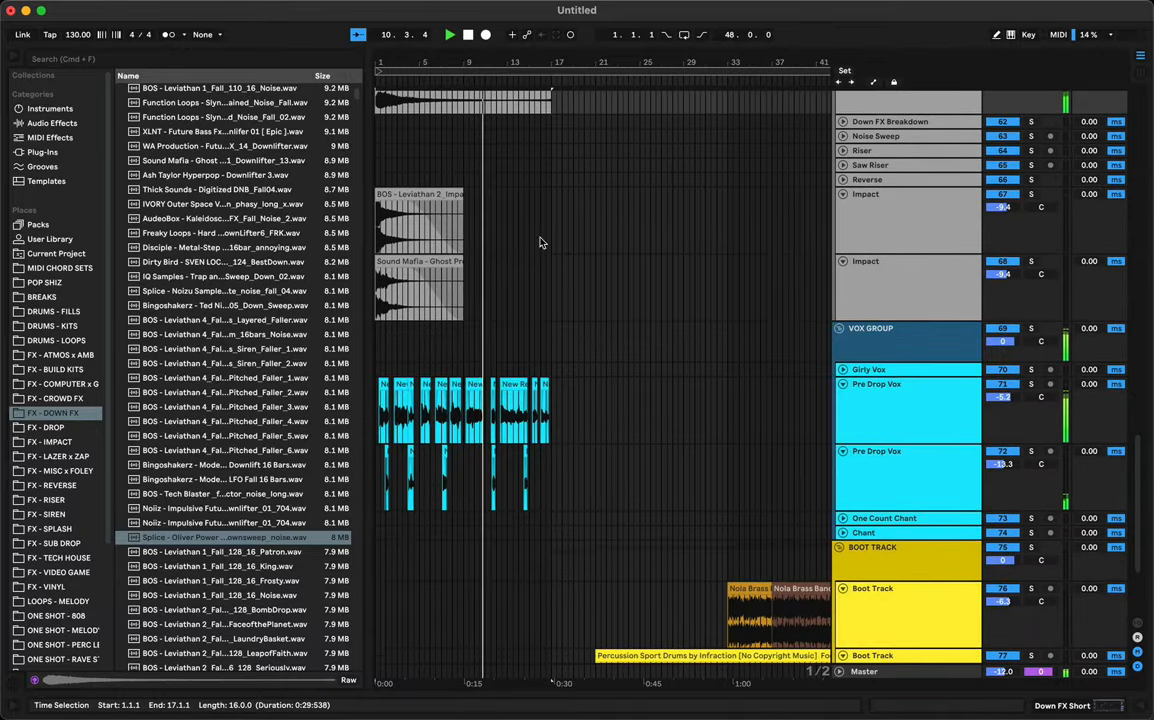
pyautogui.scroll(10, 539, 242)
pyautogui.scroll(9, 539, 242)
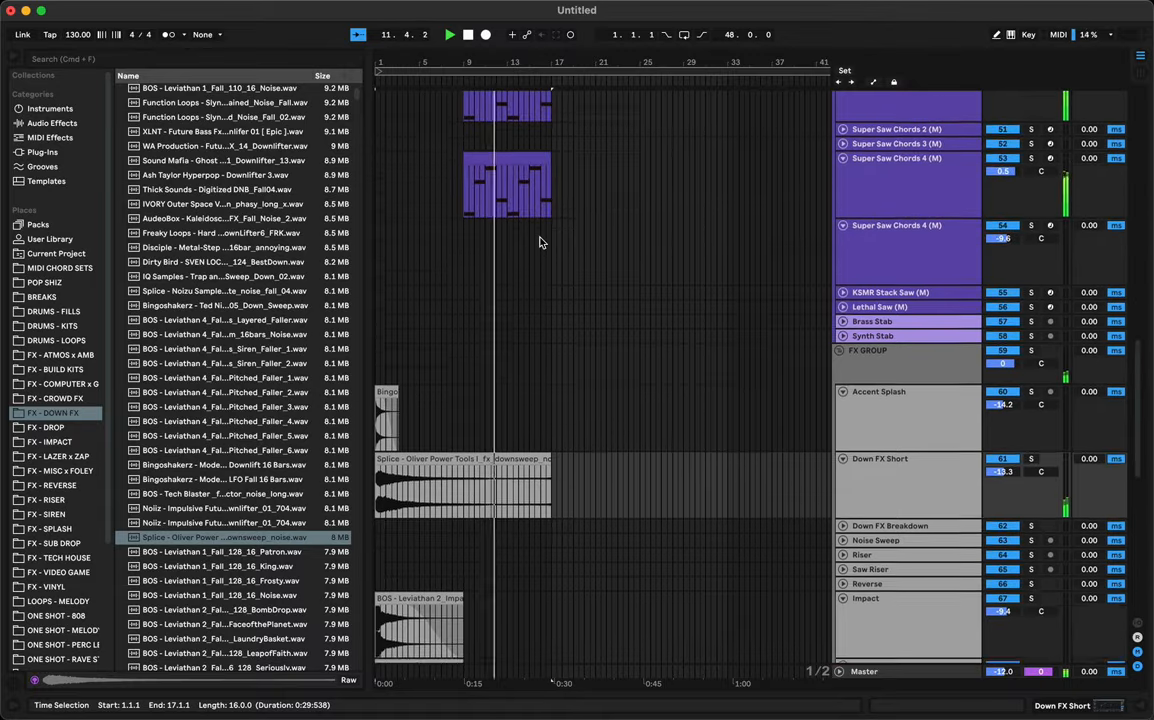
pyautogui.scroll(-14, 539, 242)
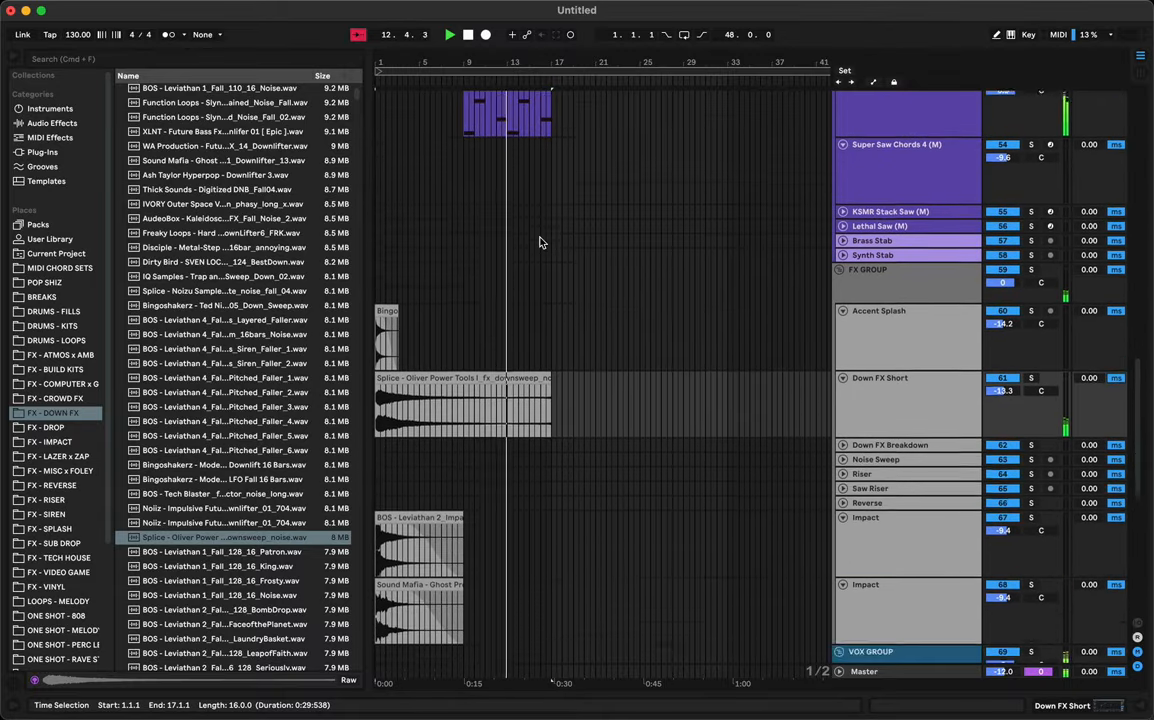
pyautogui.scroll(-6, 539, 242)
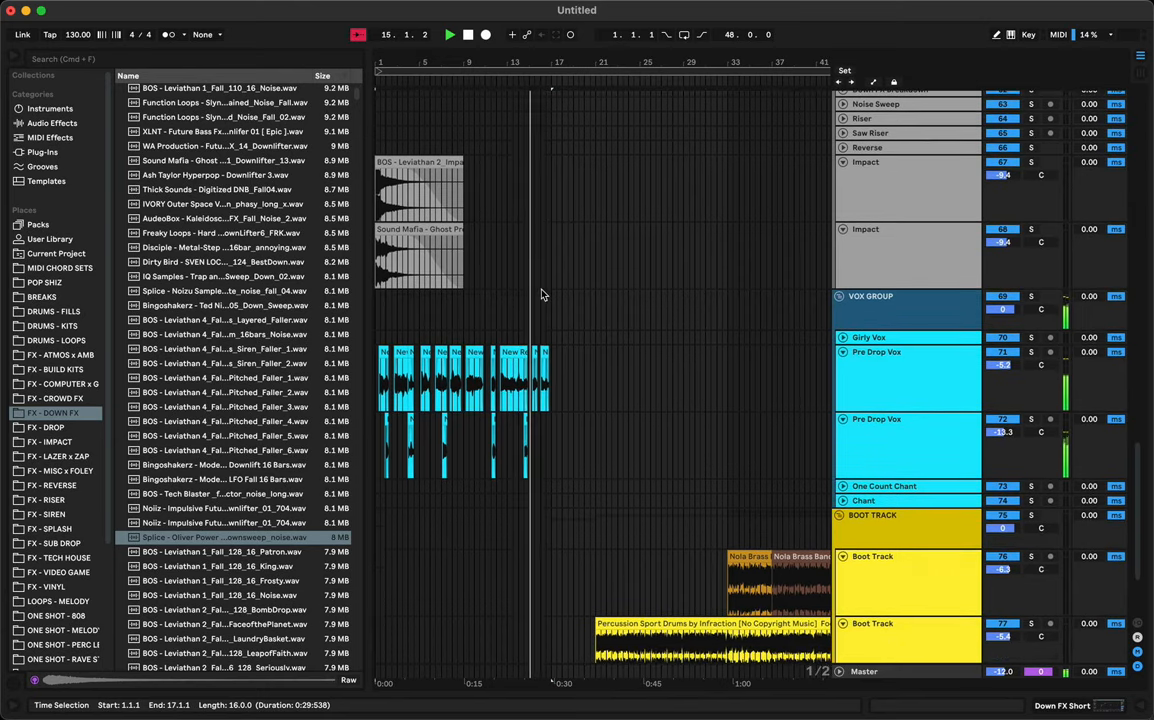
pyautogui.doubleClick(546, 352)
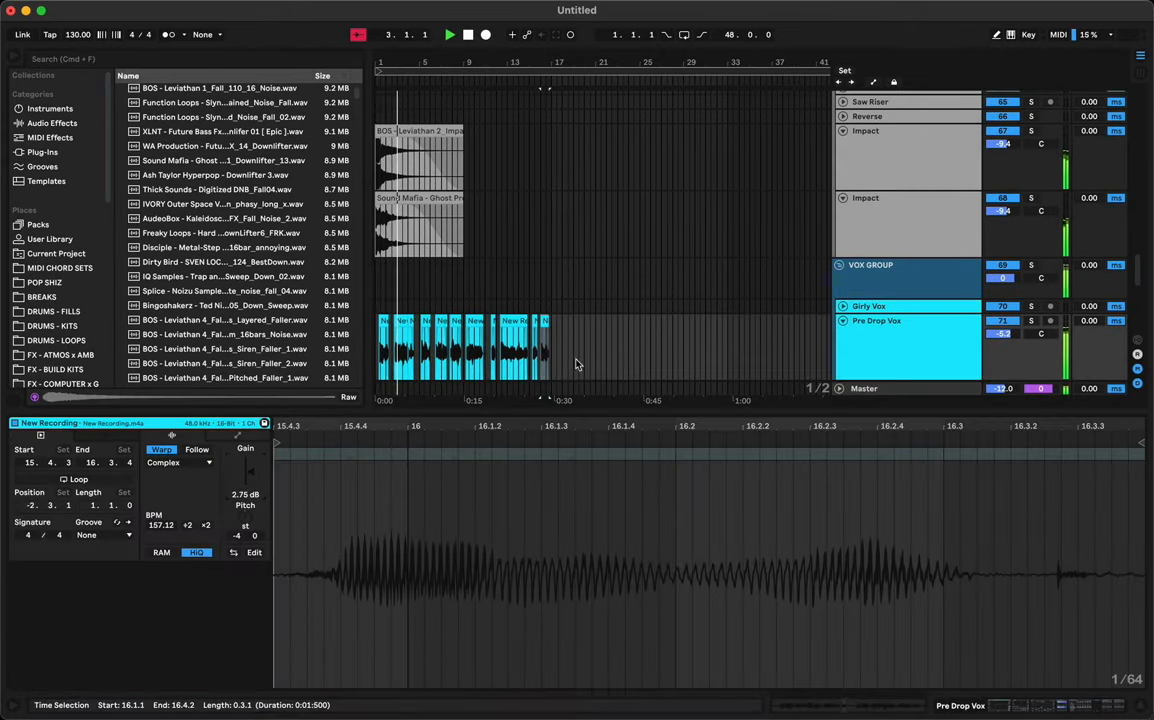
pyautogui.click(551, 412)
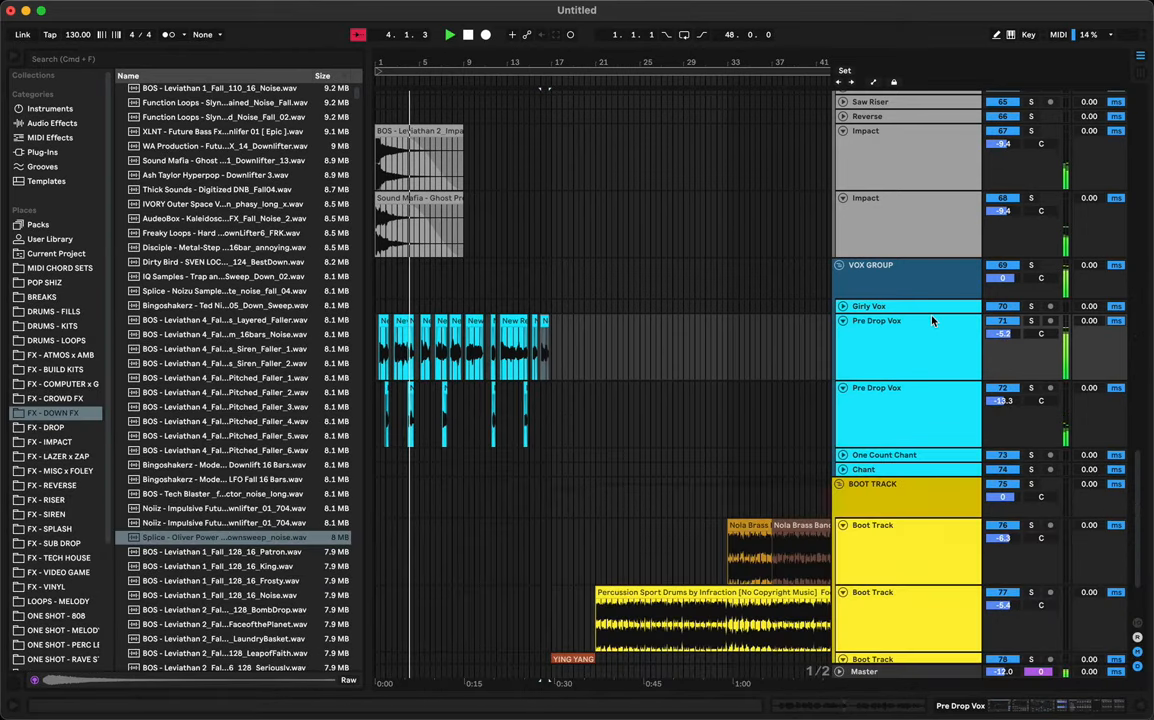
# Step: Duplicate the first Pre Drop Vox track, keeping only the bar 16 clip on the original and removing that clip from the copy
pyautogui.click(887, 356)
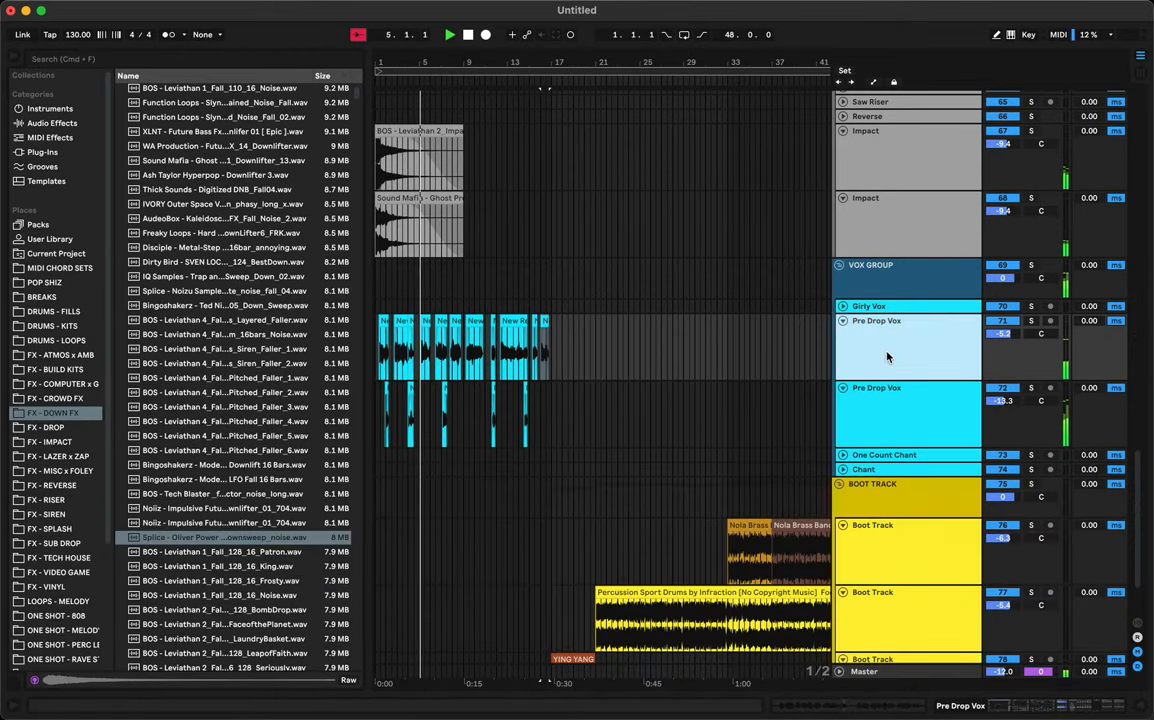
pyautogui.press('super+d')
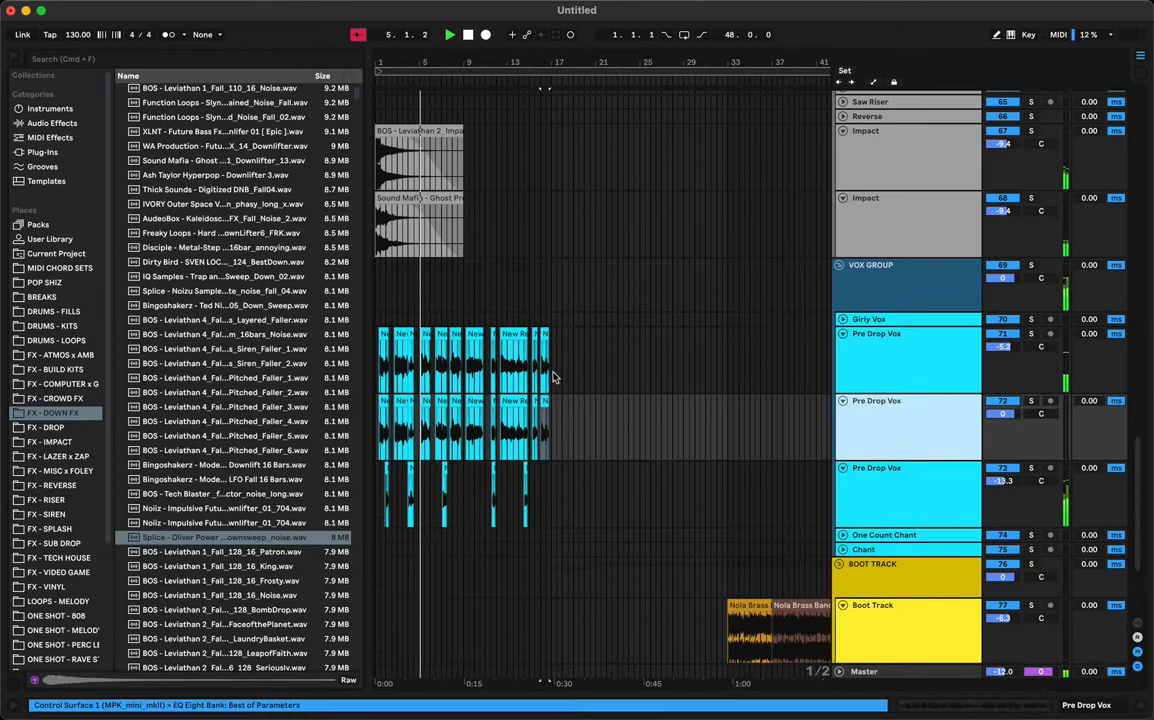
pyautogui.click(558, 378)
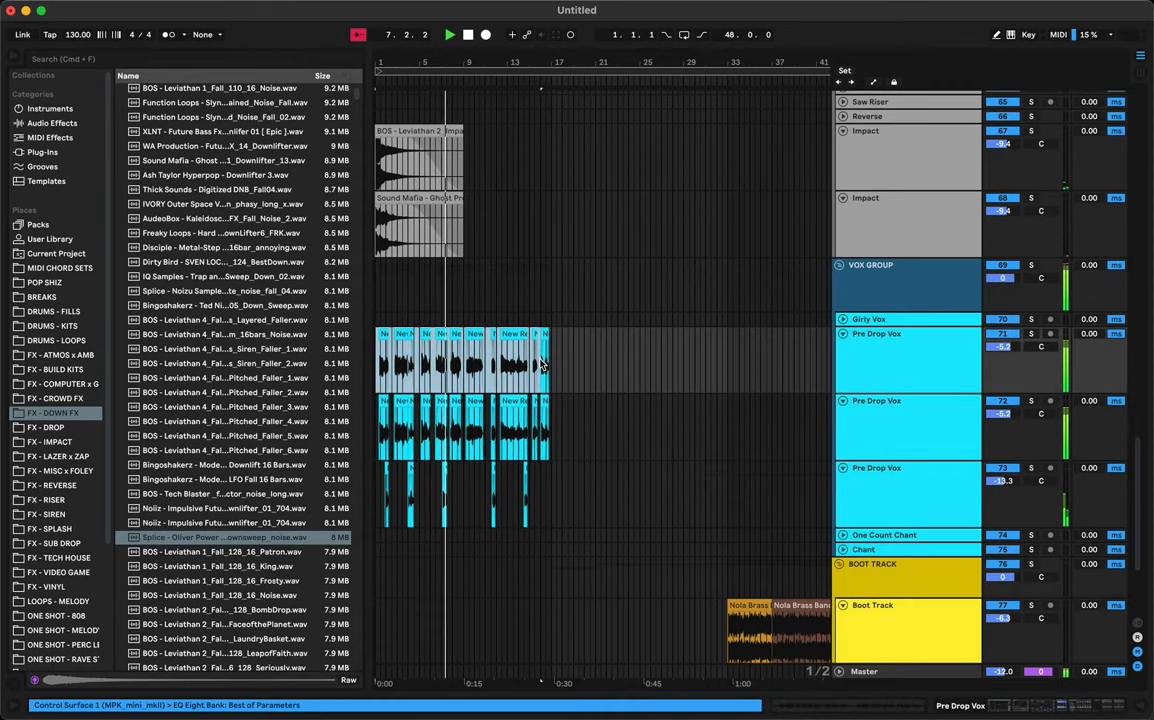
pyautogui.press('super+j')
pyautogui.press('Delete')
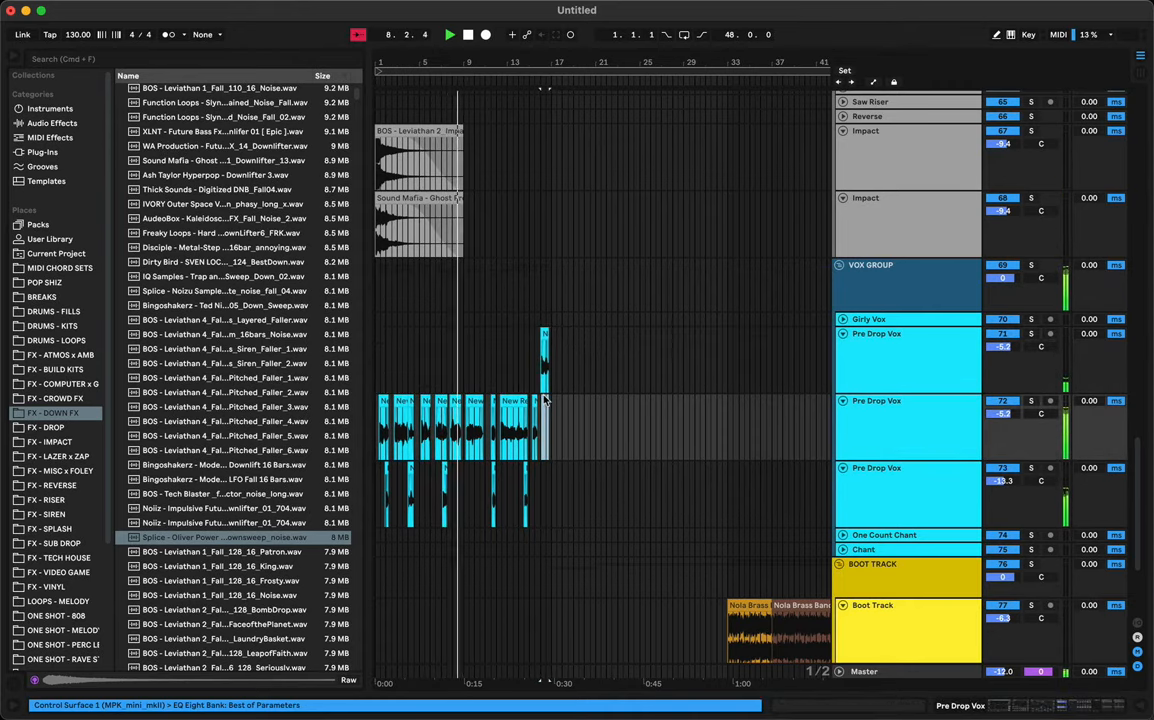
# Step: Show the device chain of the Pre Drop Vox track holding the bar 16 clip and open its Effectrix plug-in
pyautogui.hotkey('shift', 'Tab')
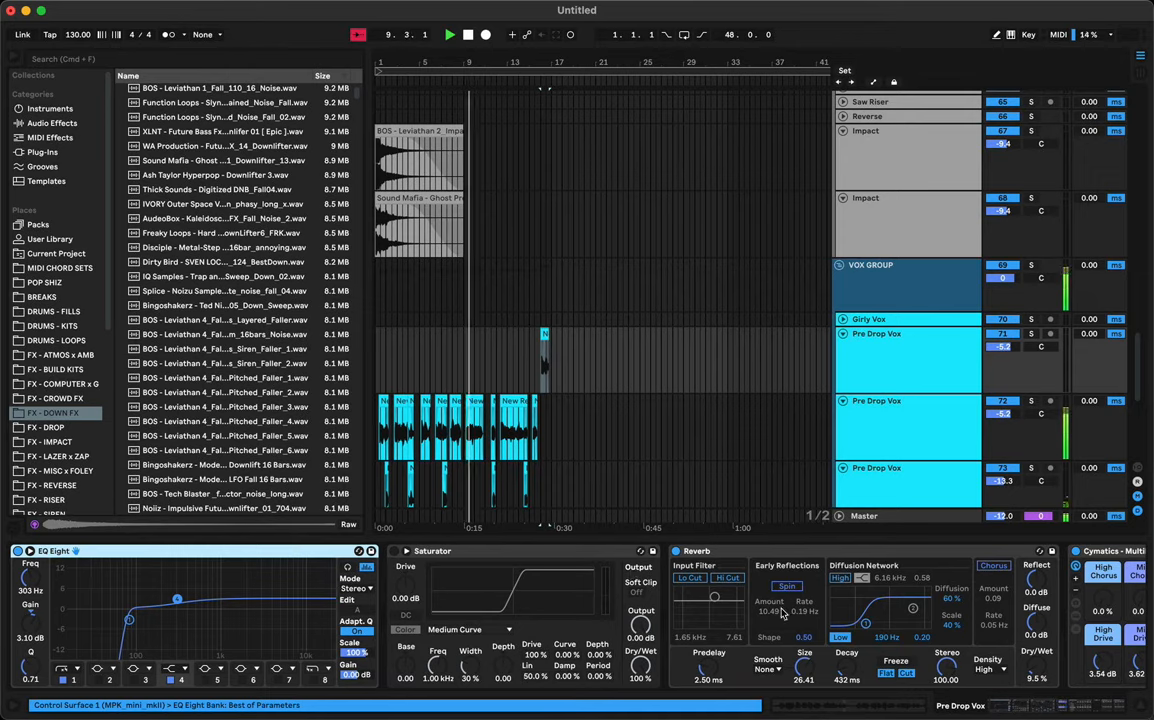
pyautogui.hscroll(5, 783, 613)
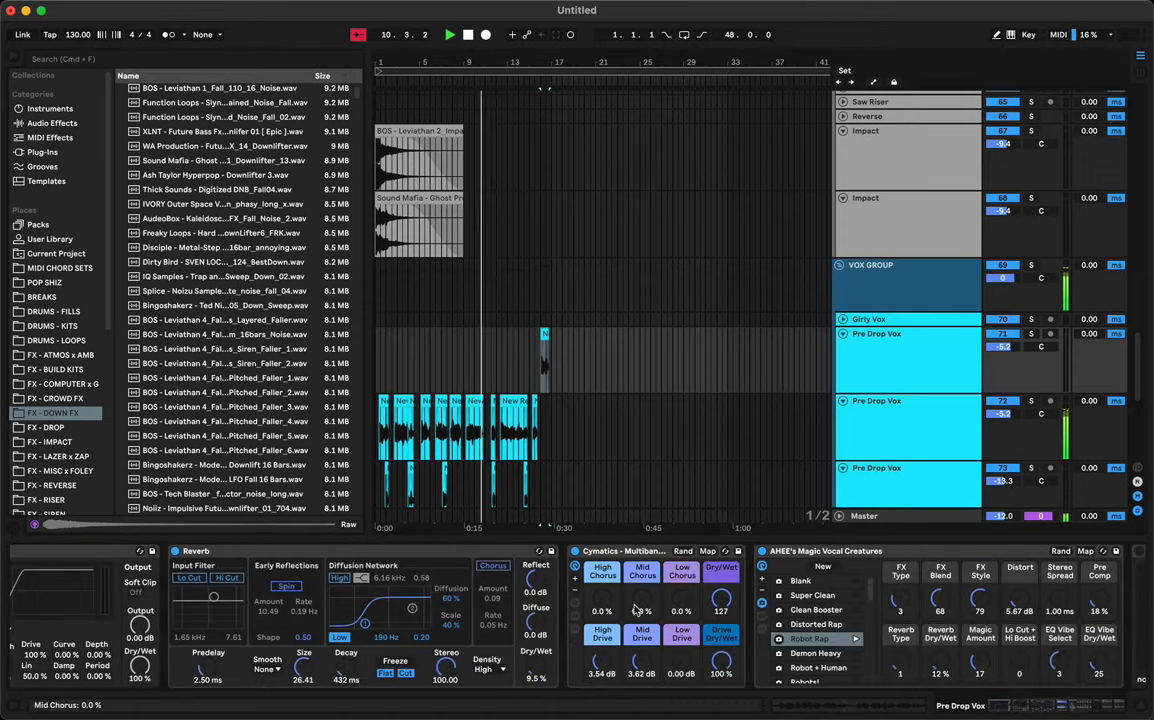
pyautogui.hscroll(-5, 621, 607)
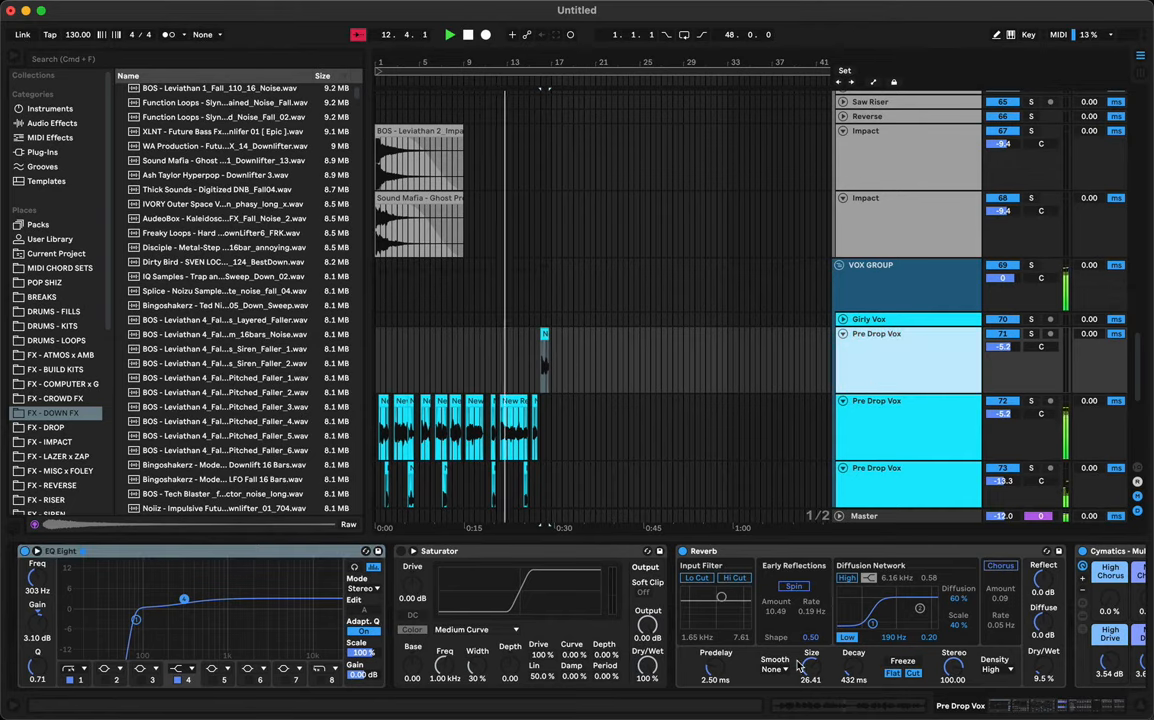
pyautogui.hscroll(5, 798, 666)
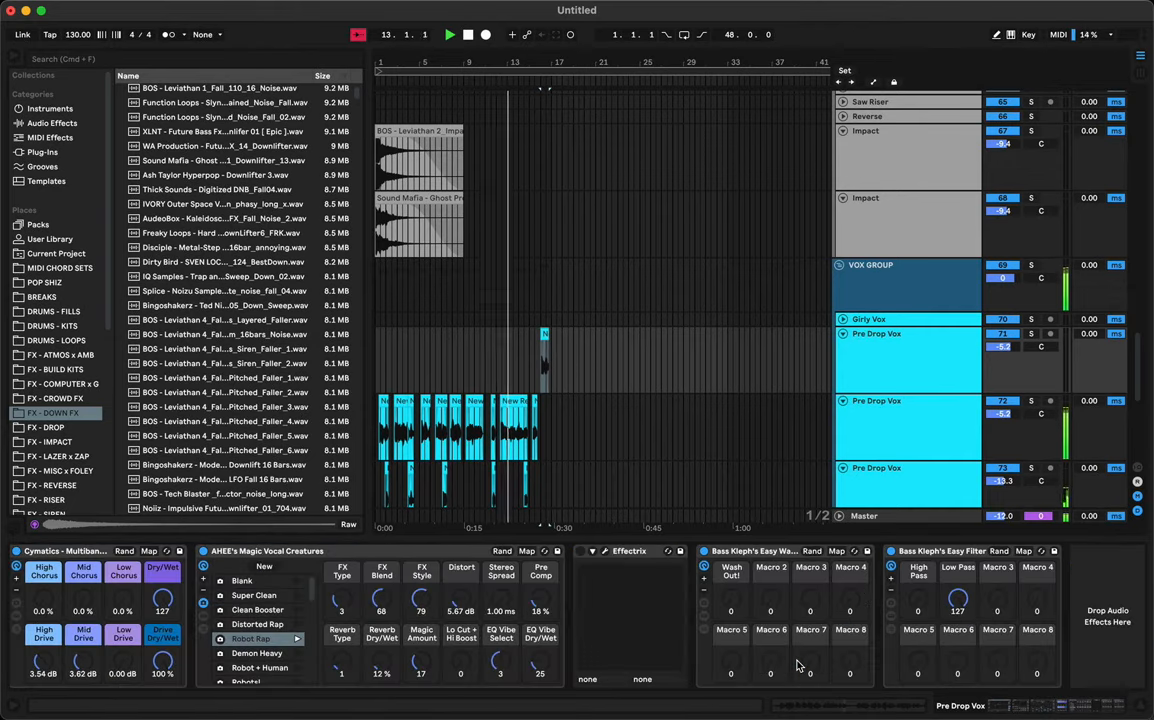
pyautogui.click(605, 553)
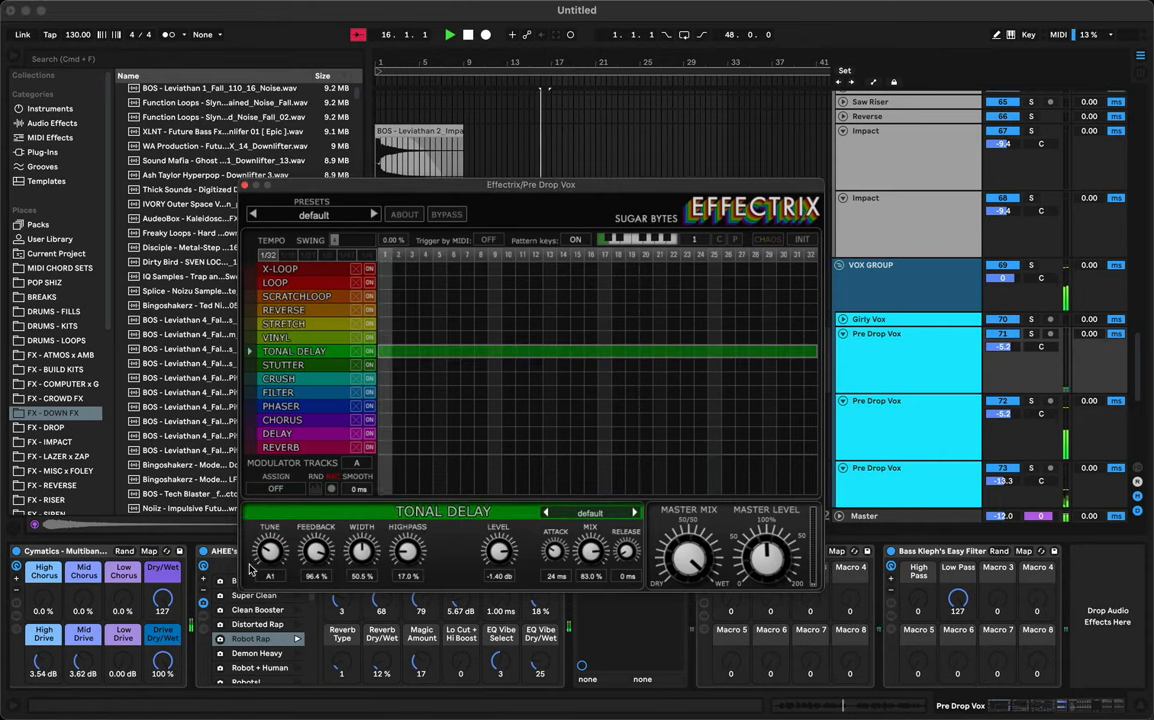
# Step: Set Effectrix's Tonal Delay to tune F1, feedback 100% and mix 93.5%, and turn off the AHEE's Magic Vocal Creatures rack
pyautogui.moveTo(272, 553); pyautogui.dragTo(319, 524)
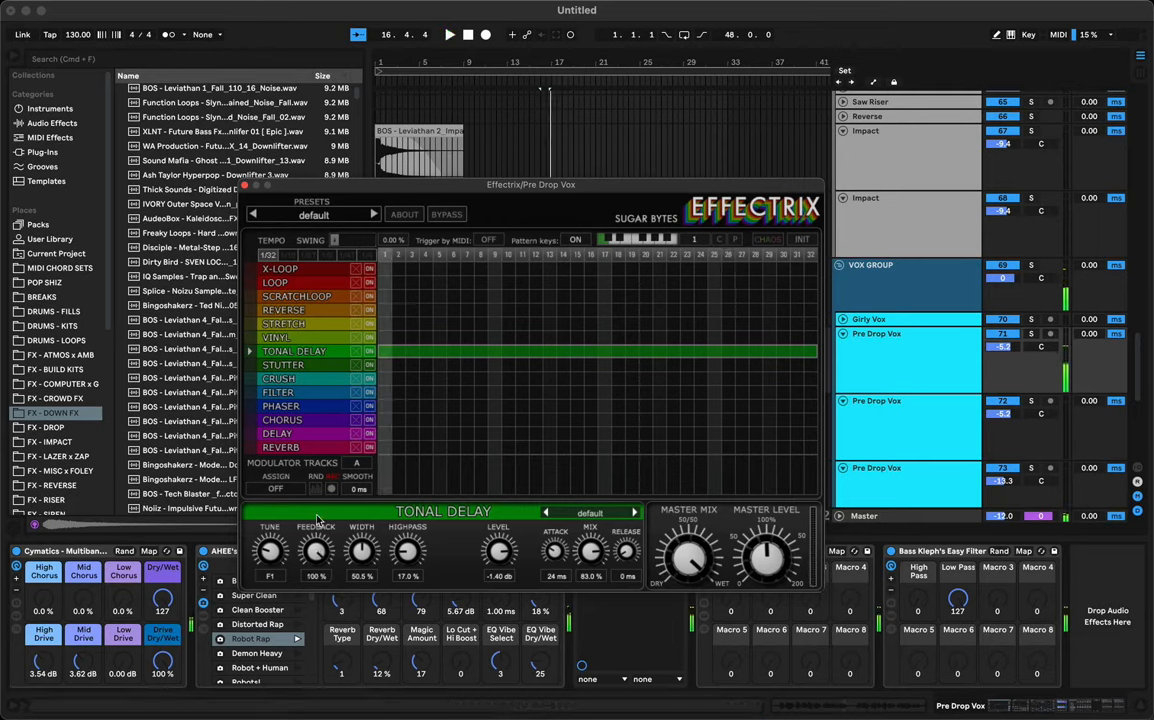
pyautogui.moveTo(588, 545)
pyautogui.mouseDown()
pyautogui.moveTo(589, 530)
pyautogui.moveTo(600, 561)
pyautogui.mouseUp()
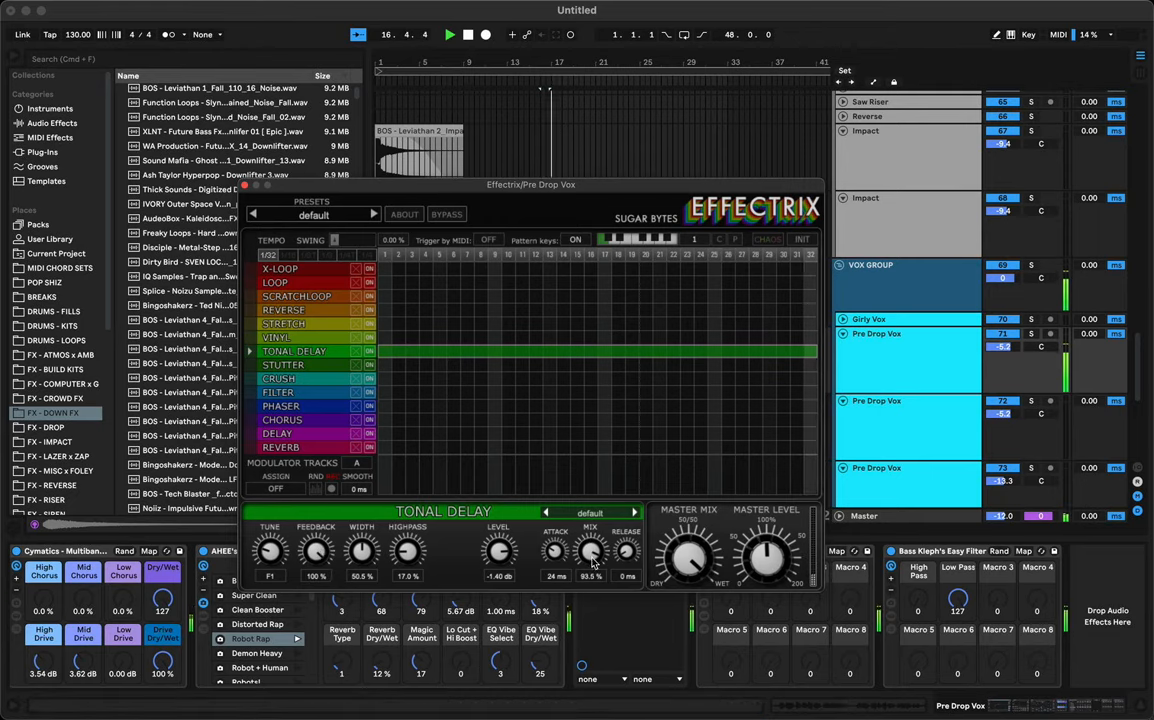
pyautogui.click(203, 551)
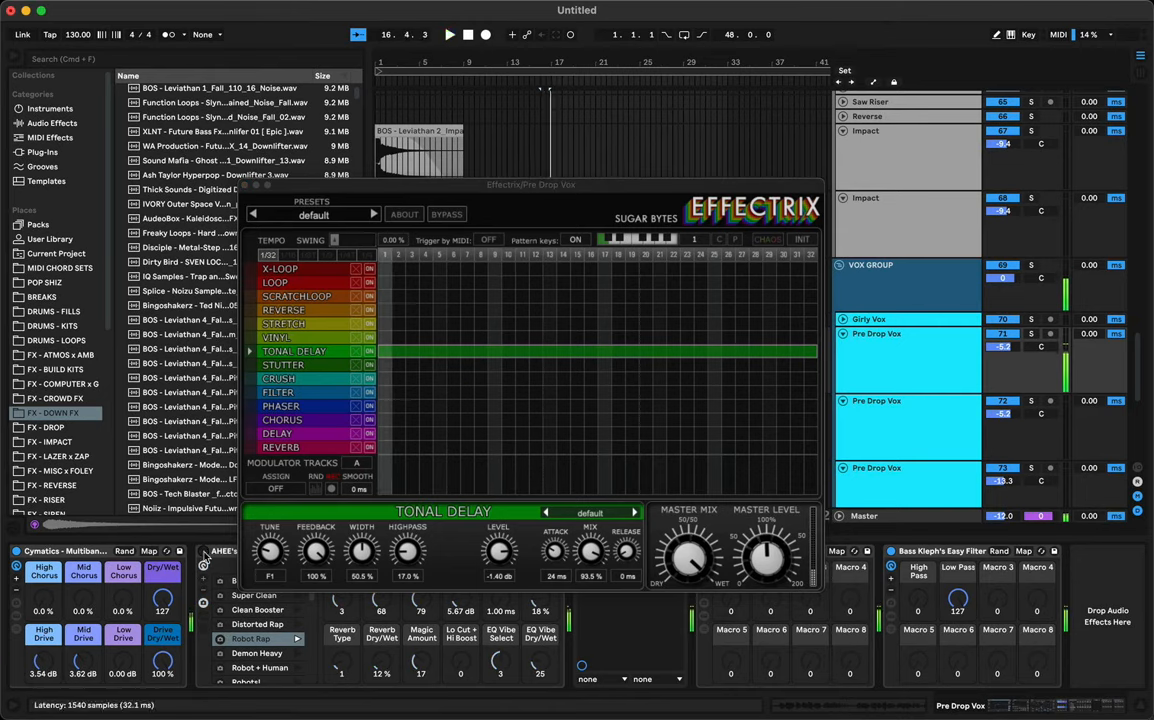
# Step: Set the Tonal Delay mix to 88% and its tune to F0 while playing the bar 16 vocal clip
pyautogui.moveTo(591, 553); pyautogui.dragTo(591, 541)
pyautogui.press('space')
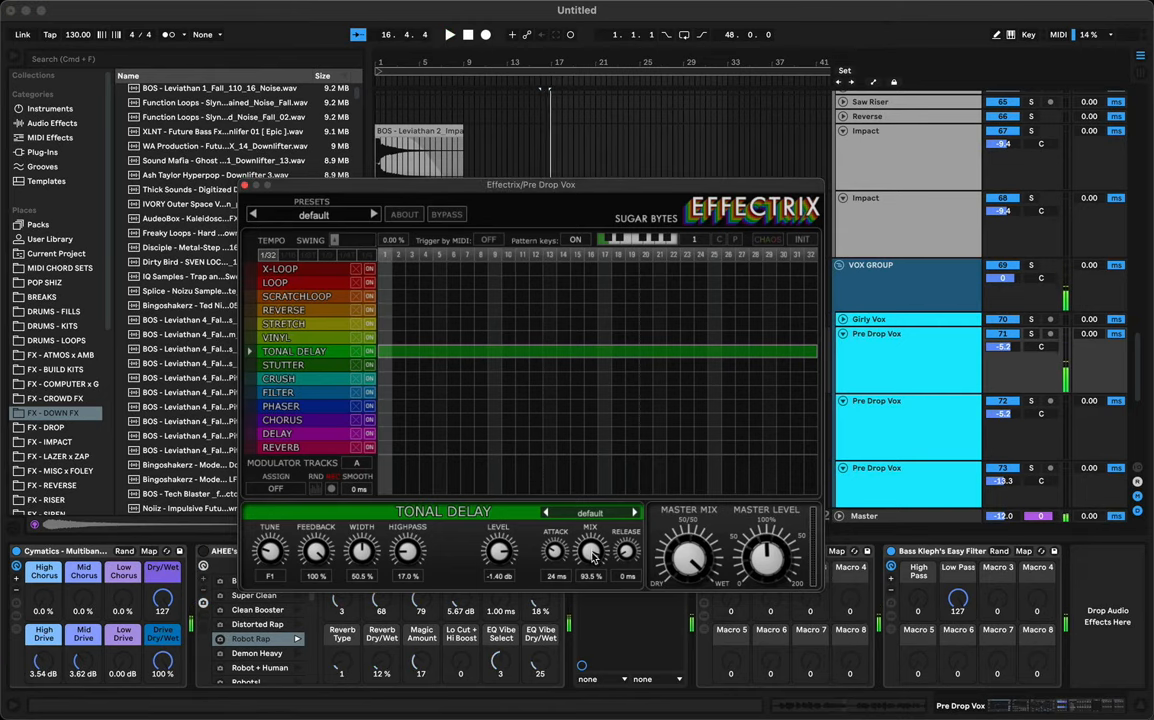
pyautogui.press('space')
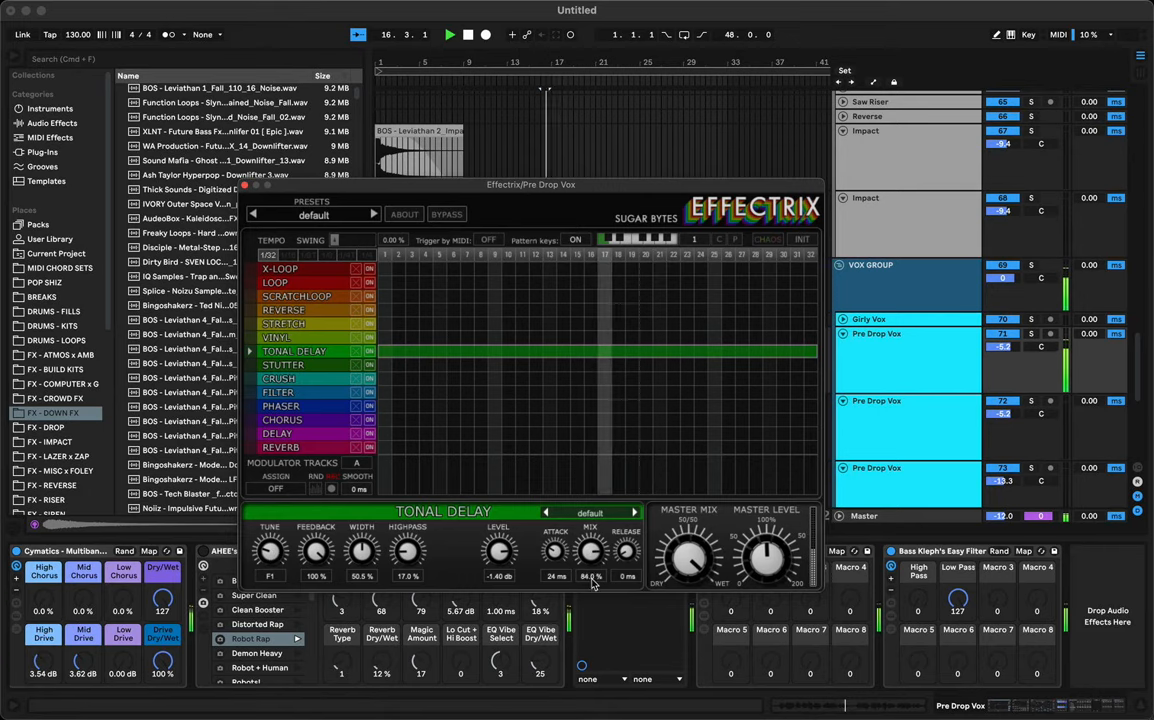
pyautogui.moveTo(591, 551); pyautogui.dragTo(594, 578)
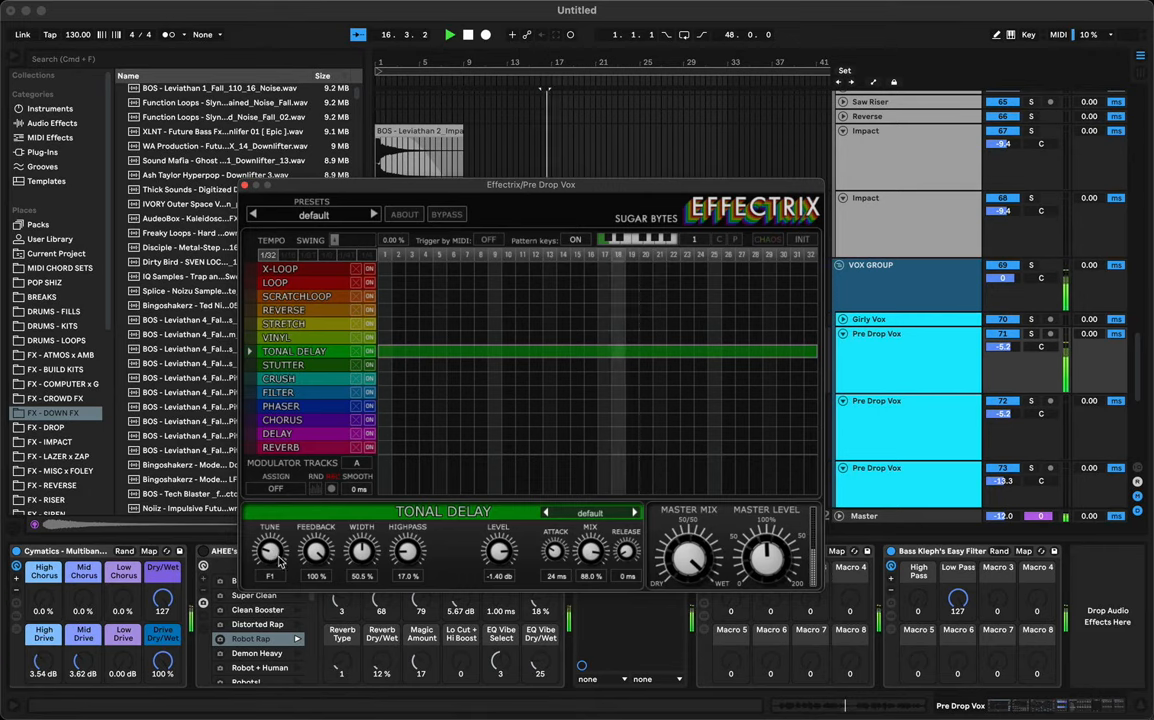
pyautogui.moveTo(276, 571); pyautogui.dragTo(280, 577)
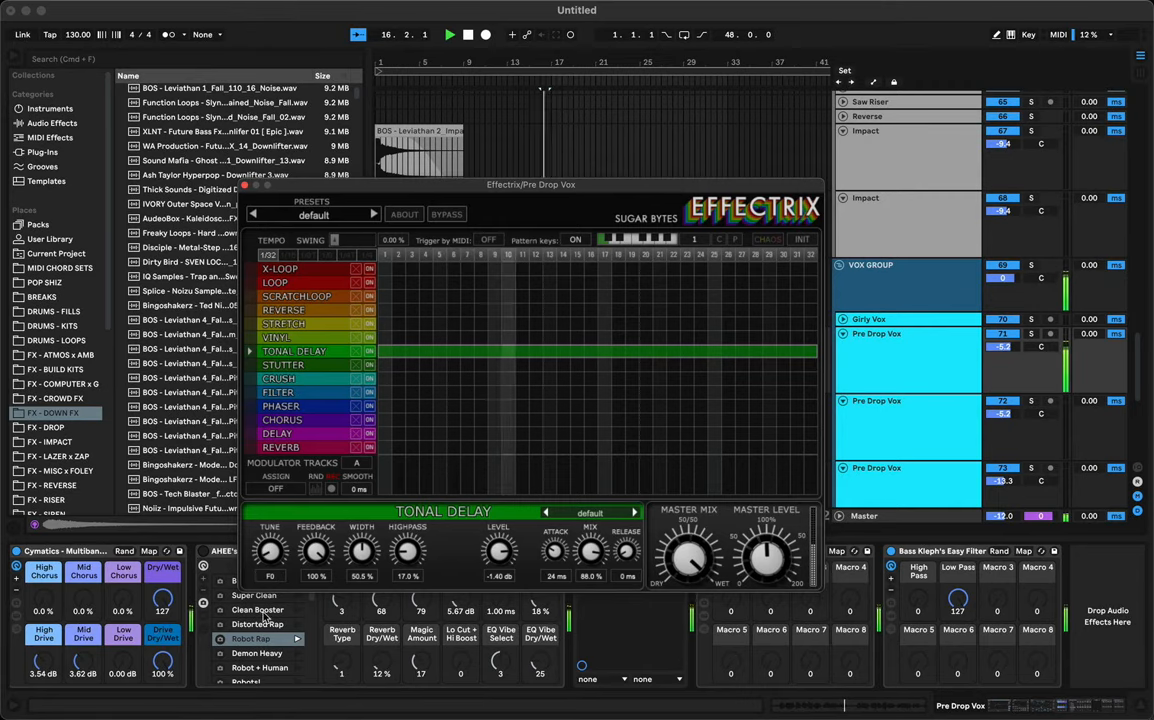
pyautogui.hscroll(-5, 340, 620)
pyautogui.hscroll(1, 260, 628)
pyautogui.press('space')
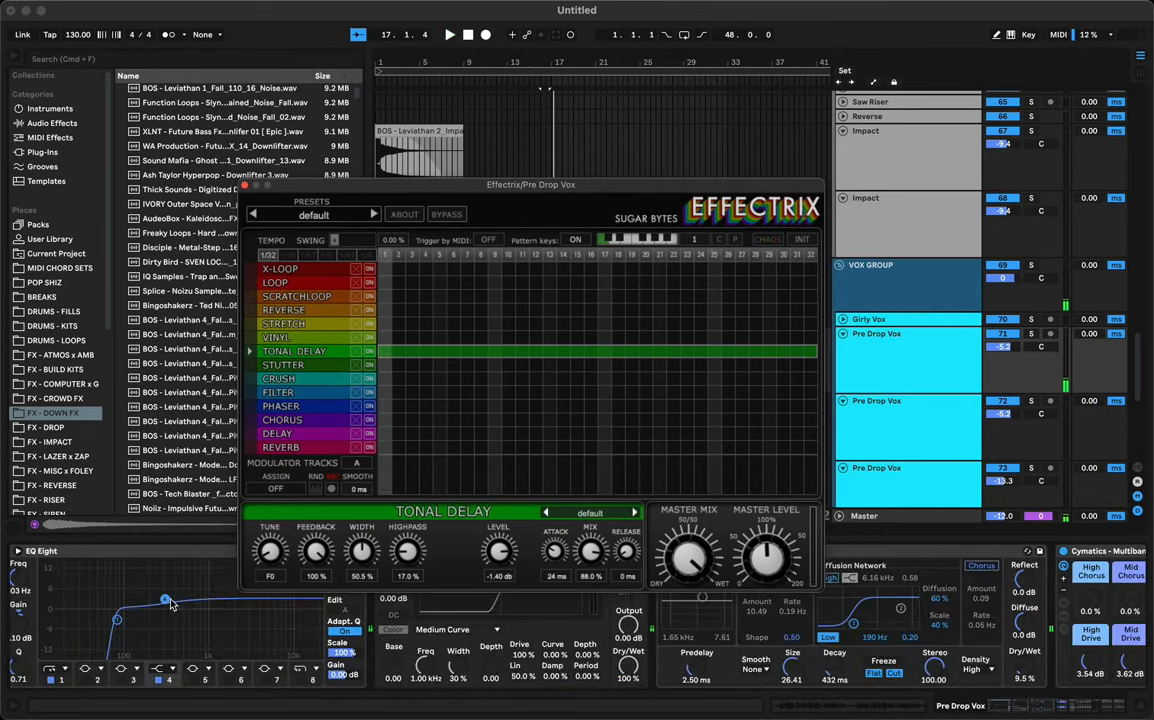
# Step: Shift the band 4 shelf in EQ Eight to a lower frequency and higher gain, and audition the bar 16 vocal
pyautogui.moveTo(166, 601); pyautogui.dragTo(135, 581)
pyautogui.press('space')
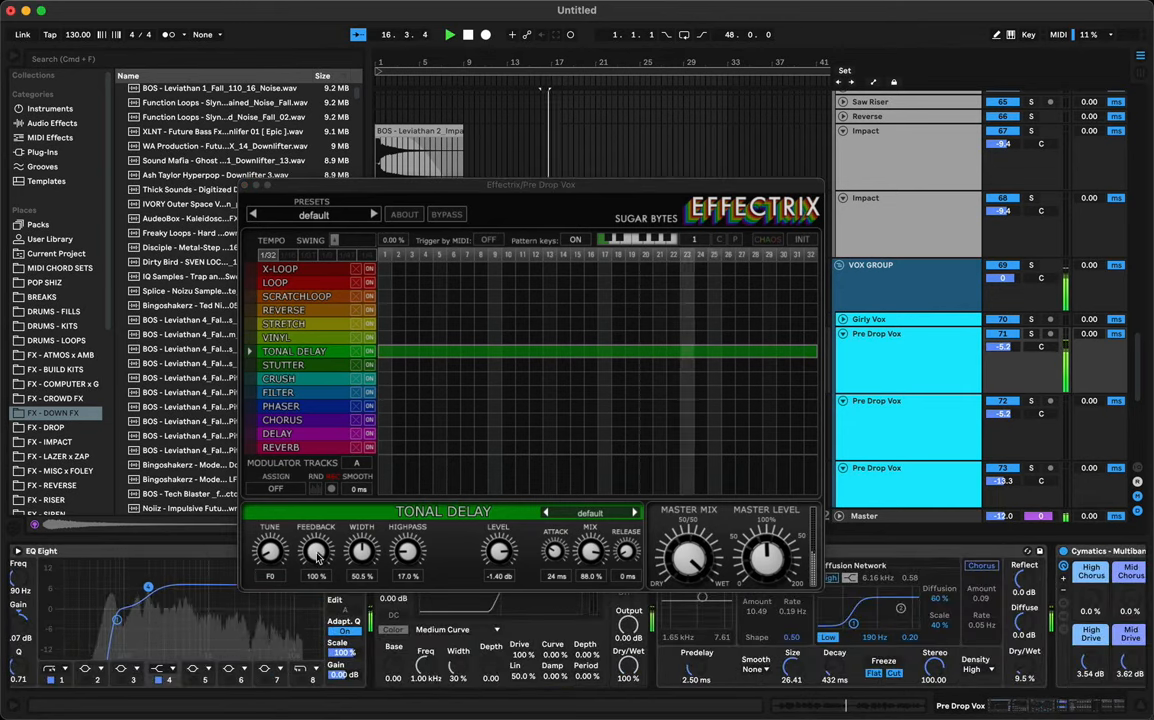
pyautogui.press('space')
# Step: Set the Tonal Delay mix to 92.5% and play the bar 16 vocal clip
pyautogui.moveTo(572, 563); pyautogui.dragTo(584, 549)
pyautogui.press('space')
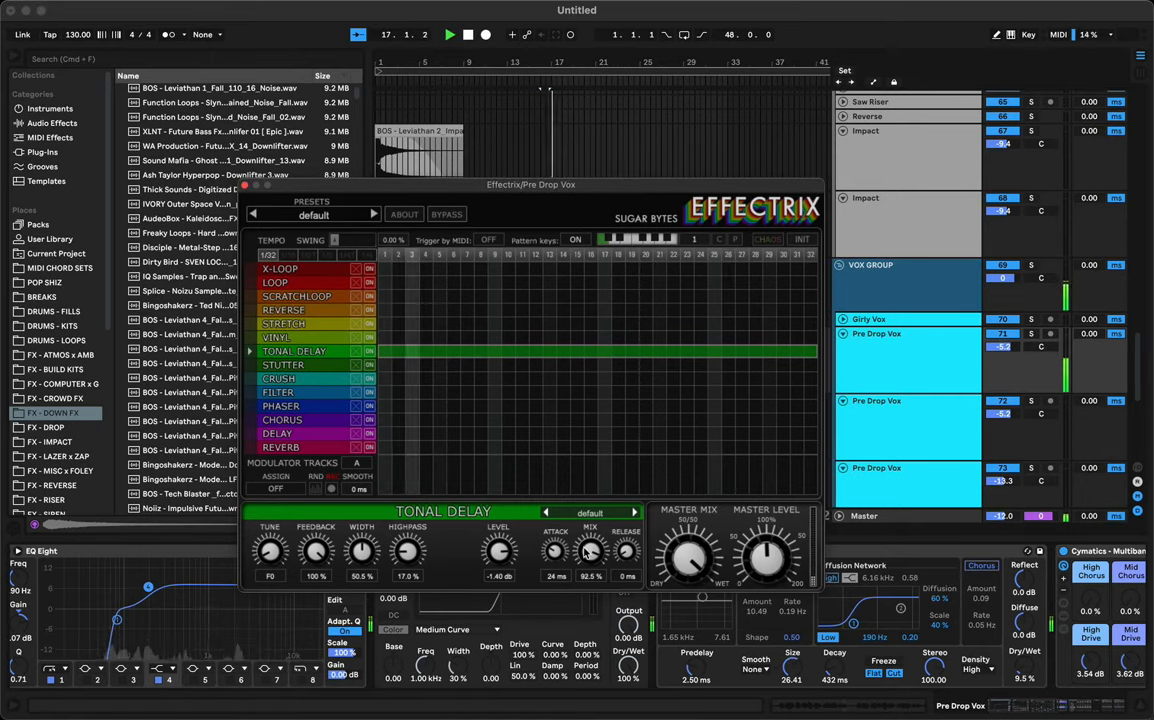
pyautogui.press('space')
pyautogui.press('space')
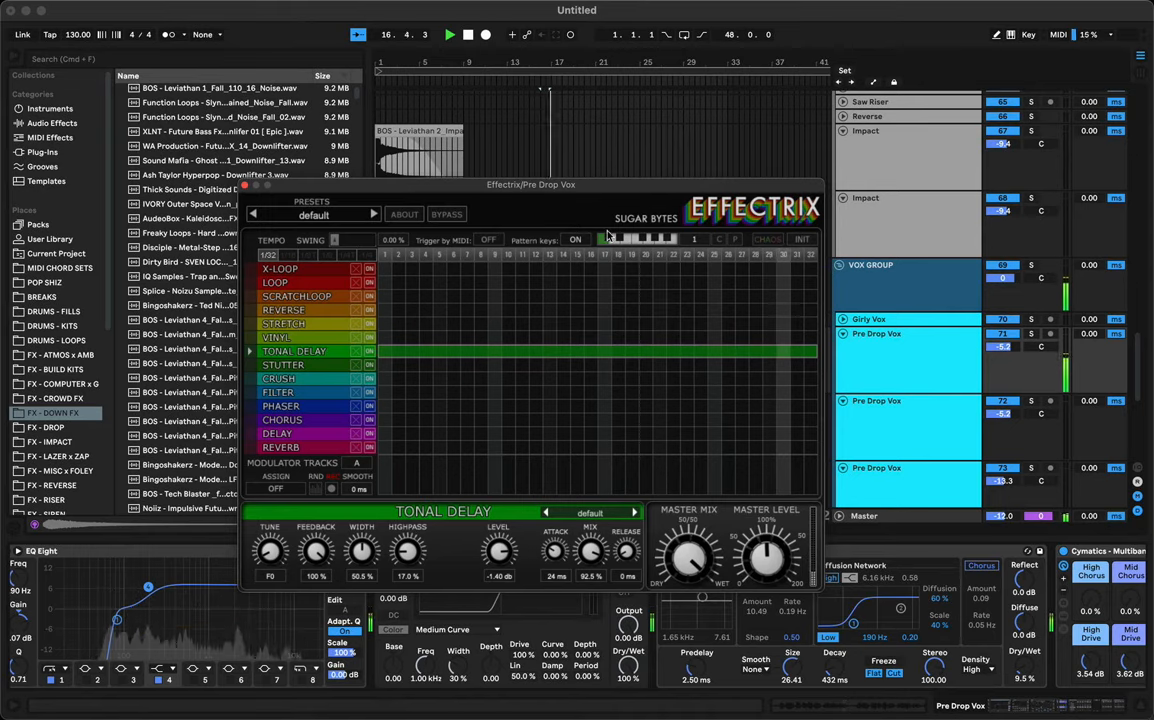
pyautogui.press('space')
# Step: Copy the bar 16 vocal clip onto the Pre Drop Vox track below at the same position and play both layers
pyautogui.moveTo(631, 186); pyautogui.dragTo(670, 520)
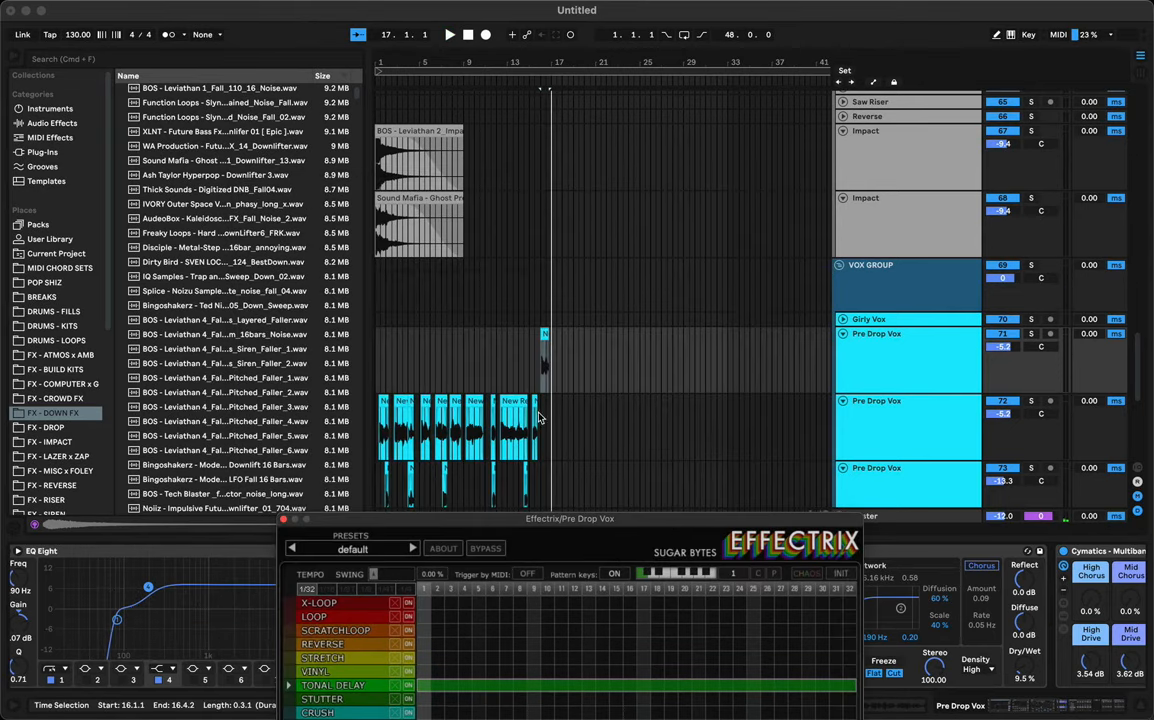
pyautogui.moveTo(545, 335); pyautogui.dragTo(547, 404)
pyautogui.press('space')
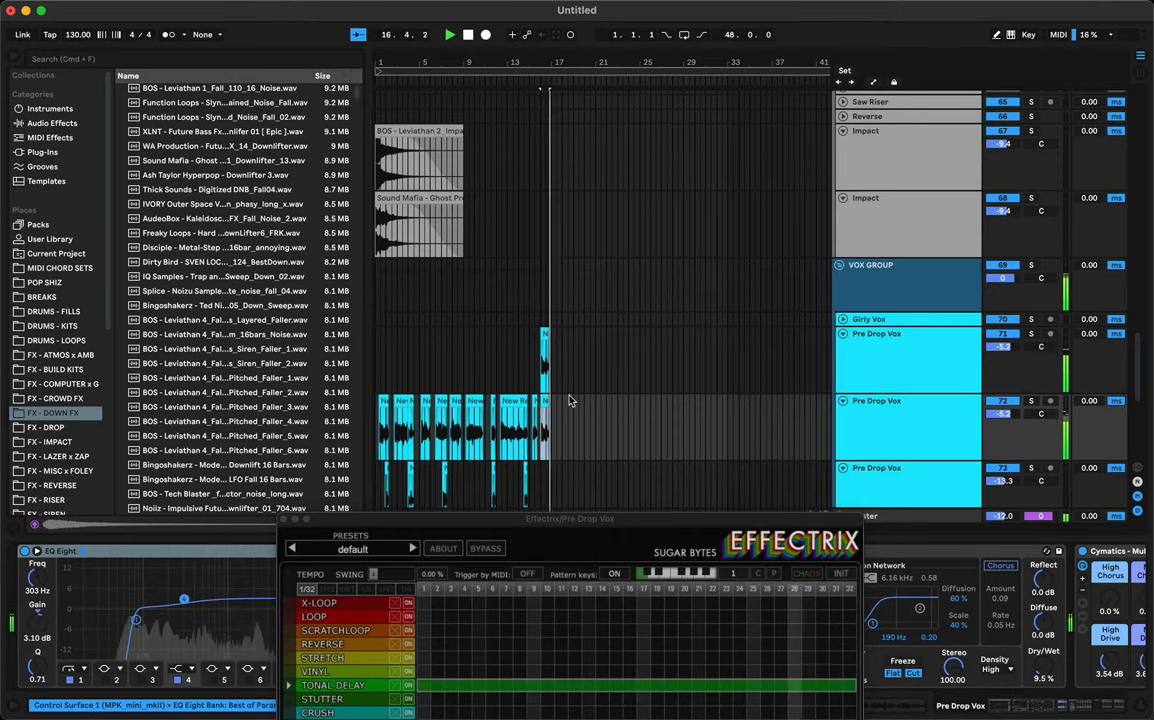
pyautogui.press('space')
# Step: Move the second Pre Drop Vox track's bar 16 clip past bar 19 and play the first track's bar 16 clip alone
pyautogui.click(546, 336)
pyautogui.moveTo(522, 517); pyautogui.dragTo(844, 87)
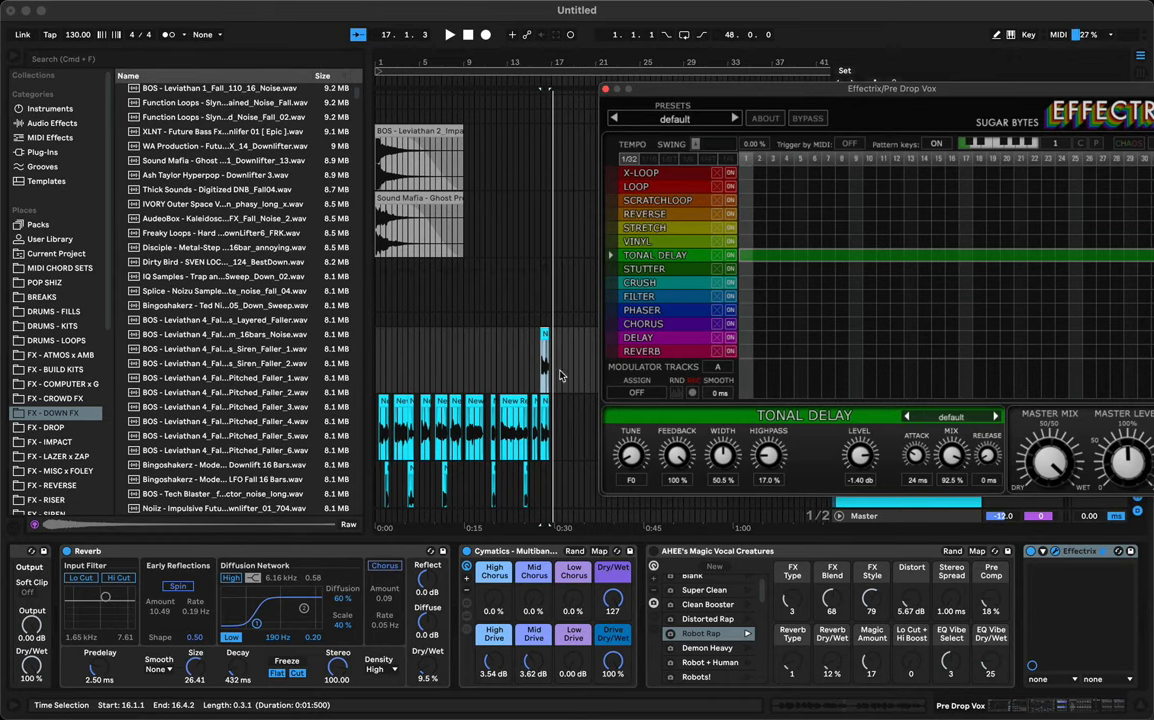
pyautogui.click(543, 401)
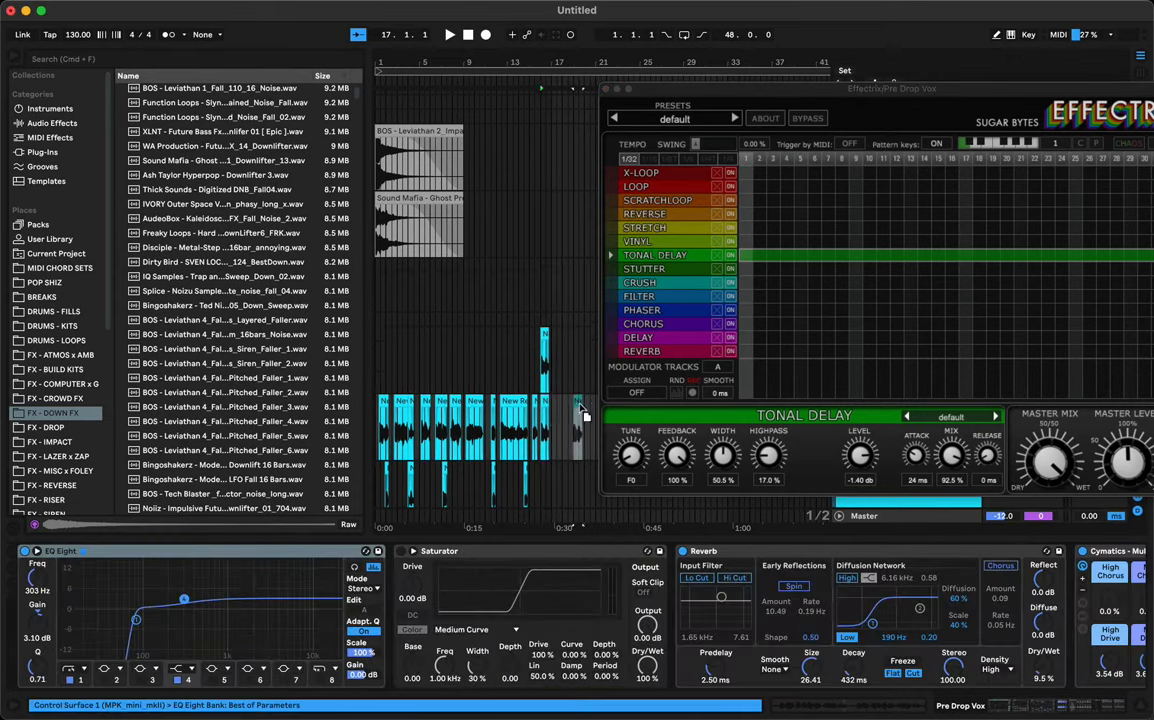
pyautogui.press('space')
pyautogui.hscroll(6, 313, 634)
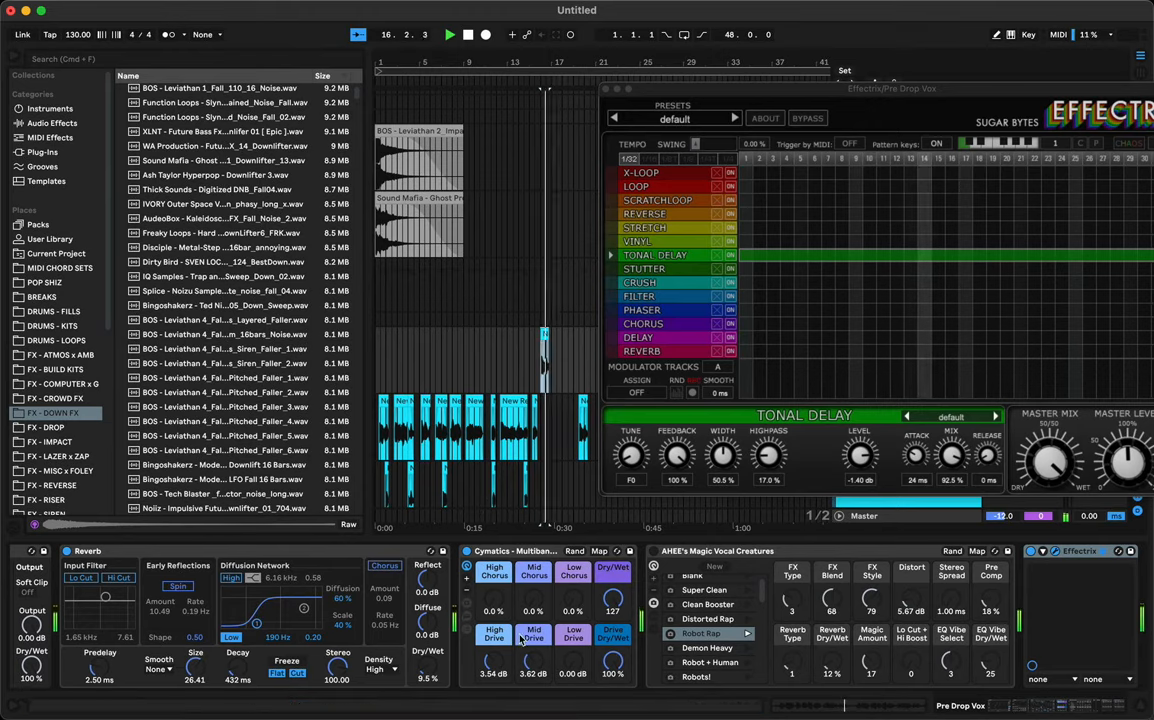
pyautogui.hscroll(-3, 520, 637)
# Step: Set the Tonal Delay's tune to F1 and width to 84.5% while playing the bar 16 vocal, and close Effectrix
pyautogui.click(543, 331)
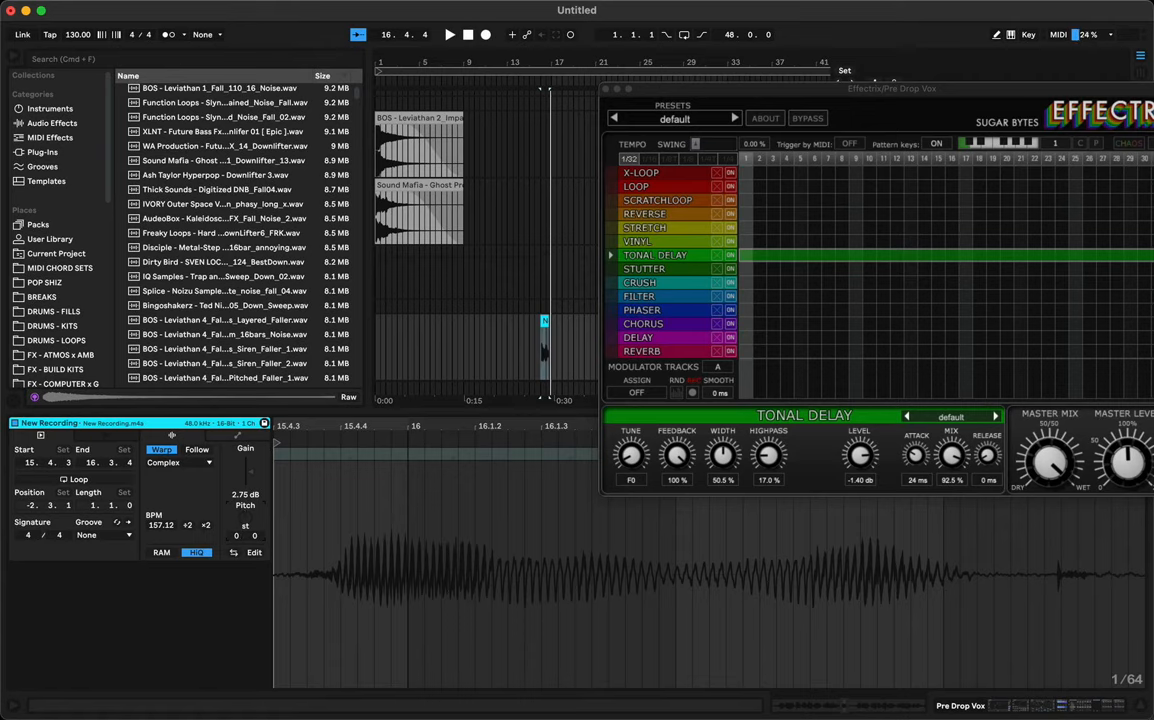
pyautogui.press('space')
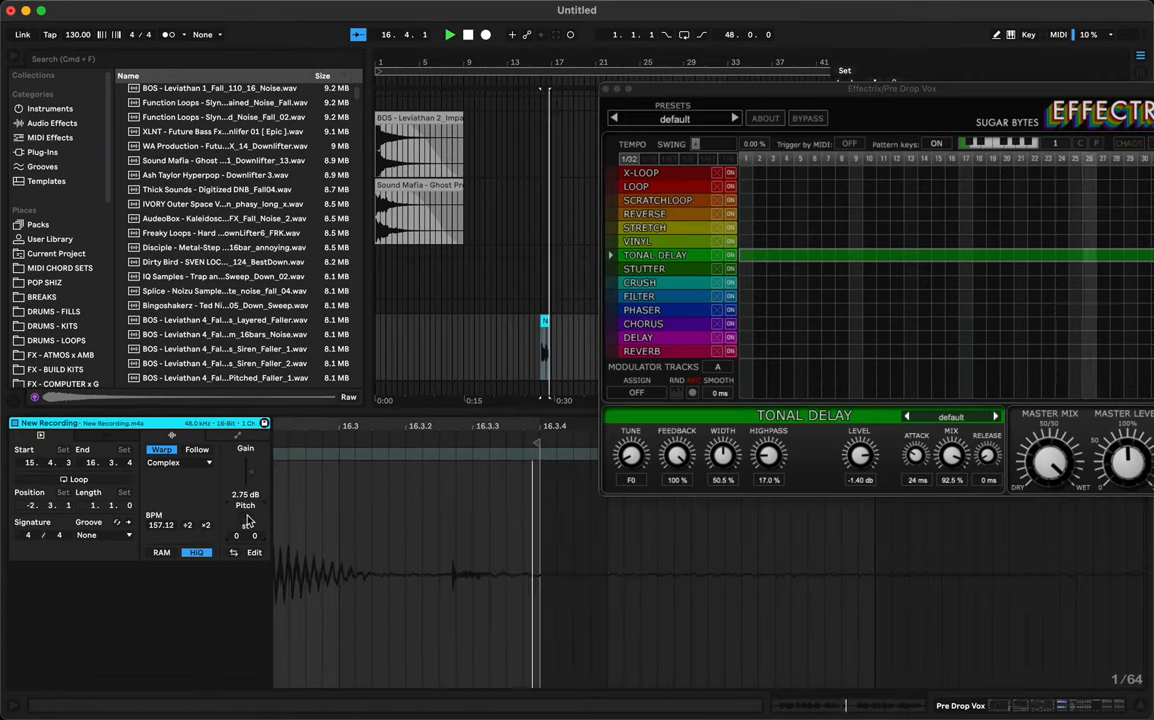
pyautogui.press('space')
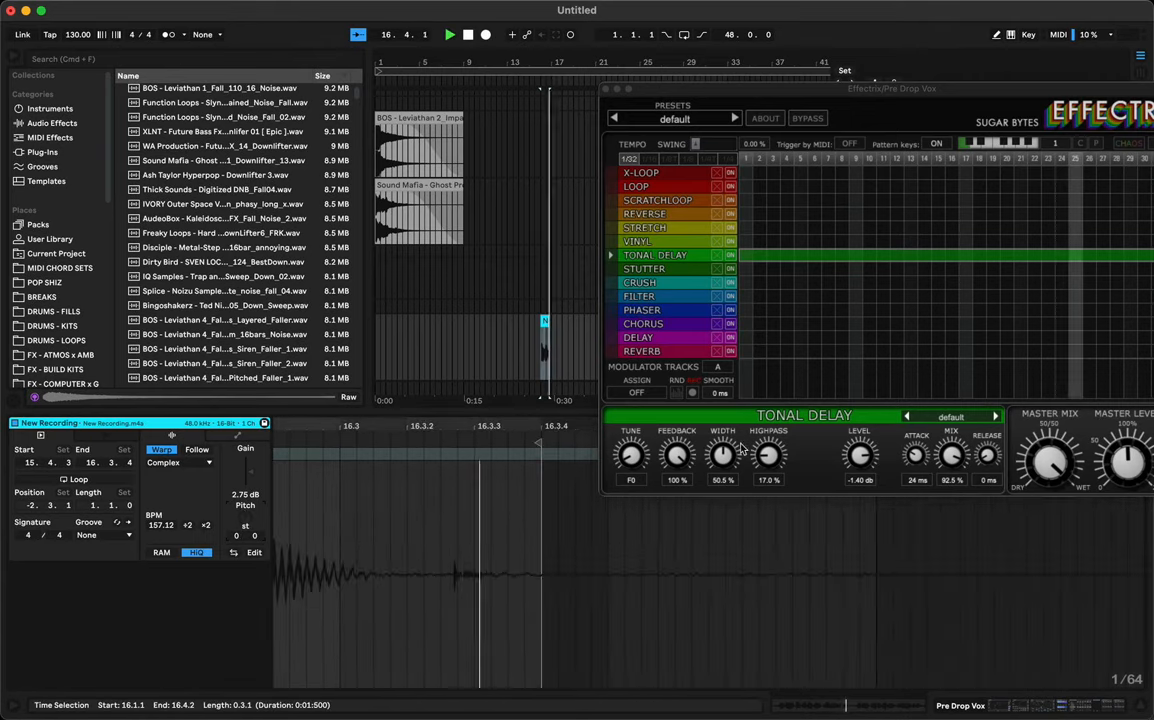
pyautogui.moveTo(725, 462); pyautogui.dragTo(730, 410)
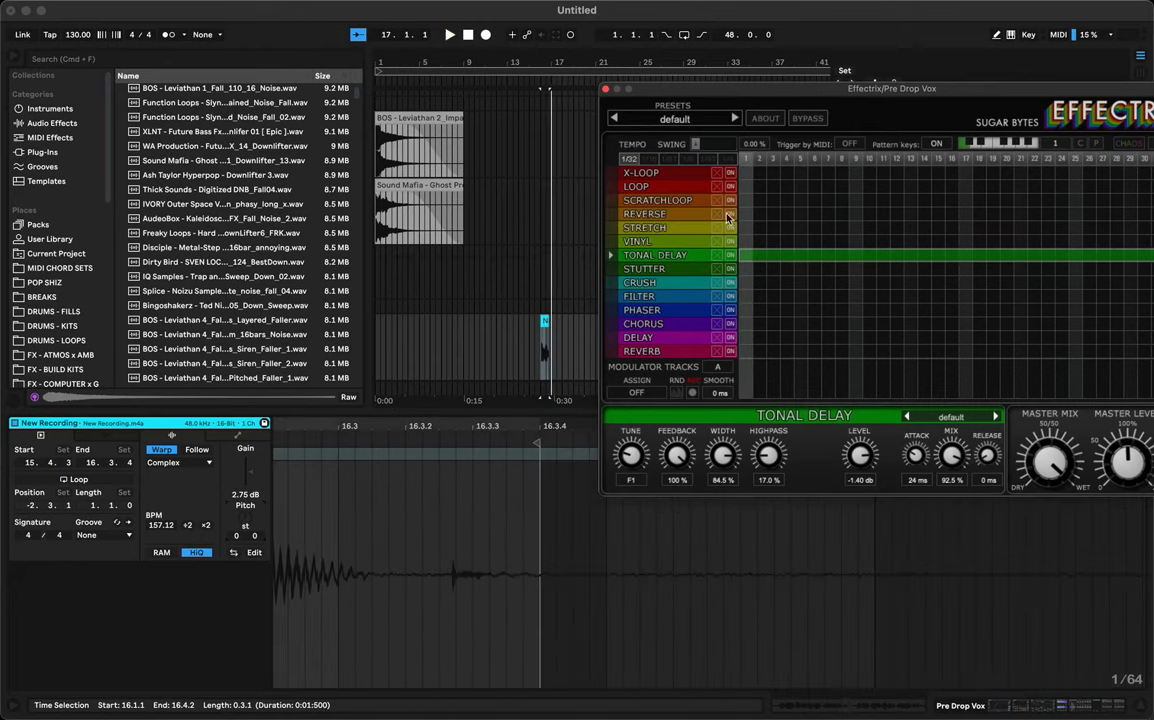
pyautogui.click(605, 90)
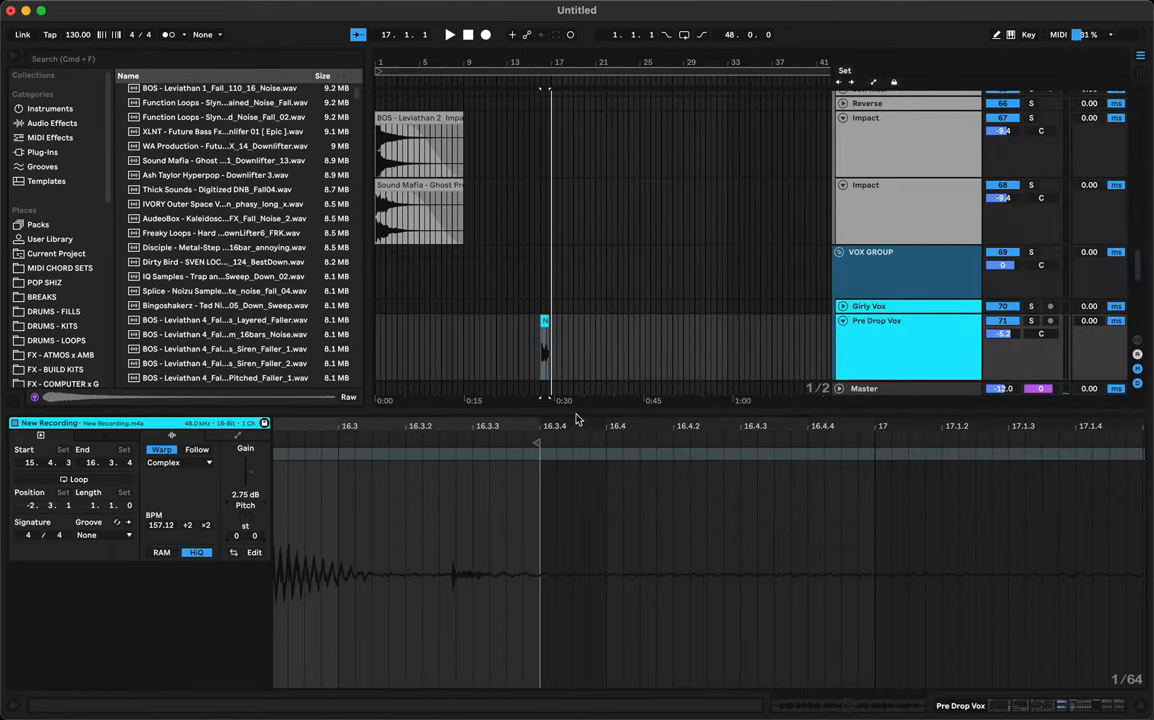
# Step: Hide the clip details, move the second Pre Drop Vox track's displaced clip back to bar 16 and play both layers
pyautogui.press('super+alt+l')
pyautogui.press('space')
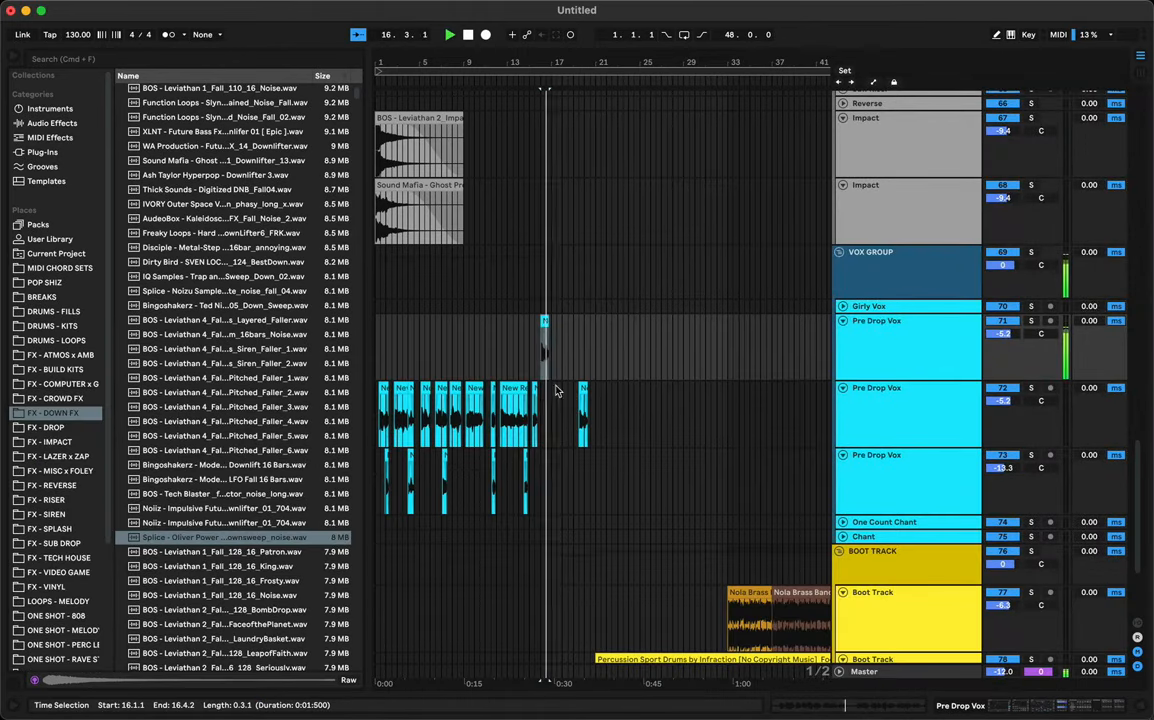
pyautogui.click(551, 401)
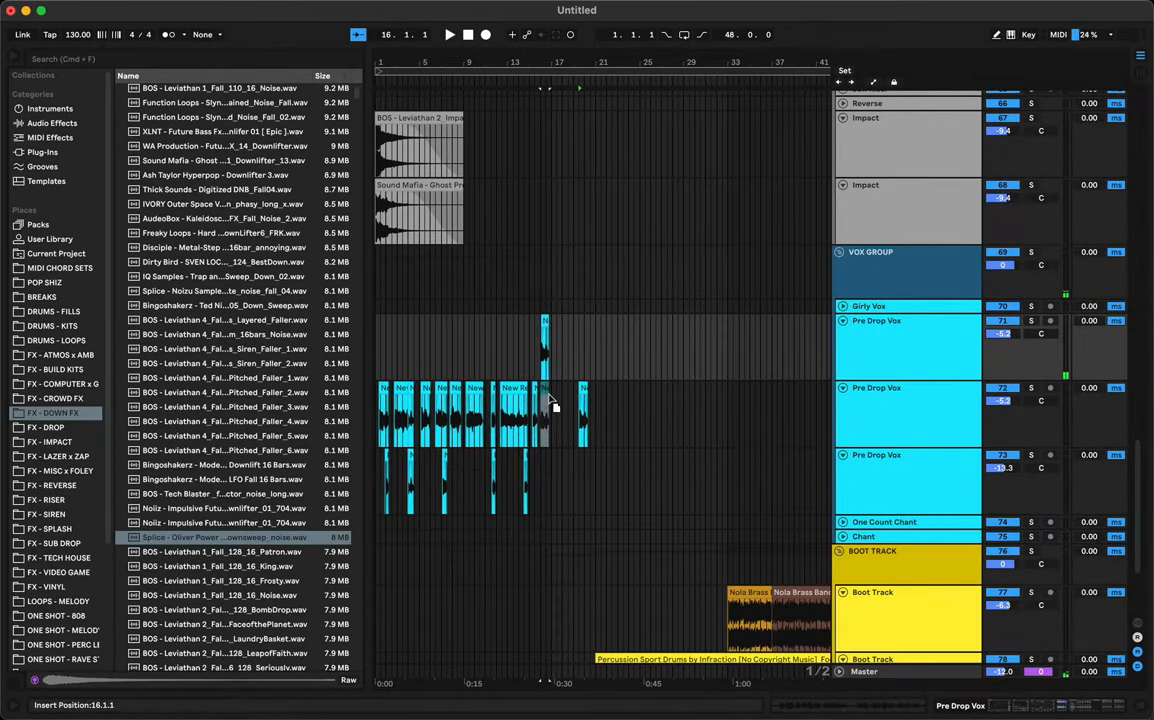
pyautogui.press('space')
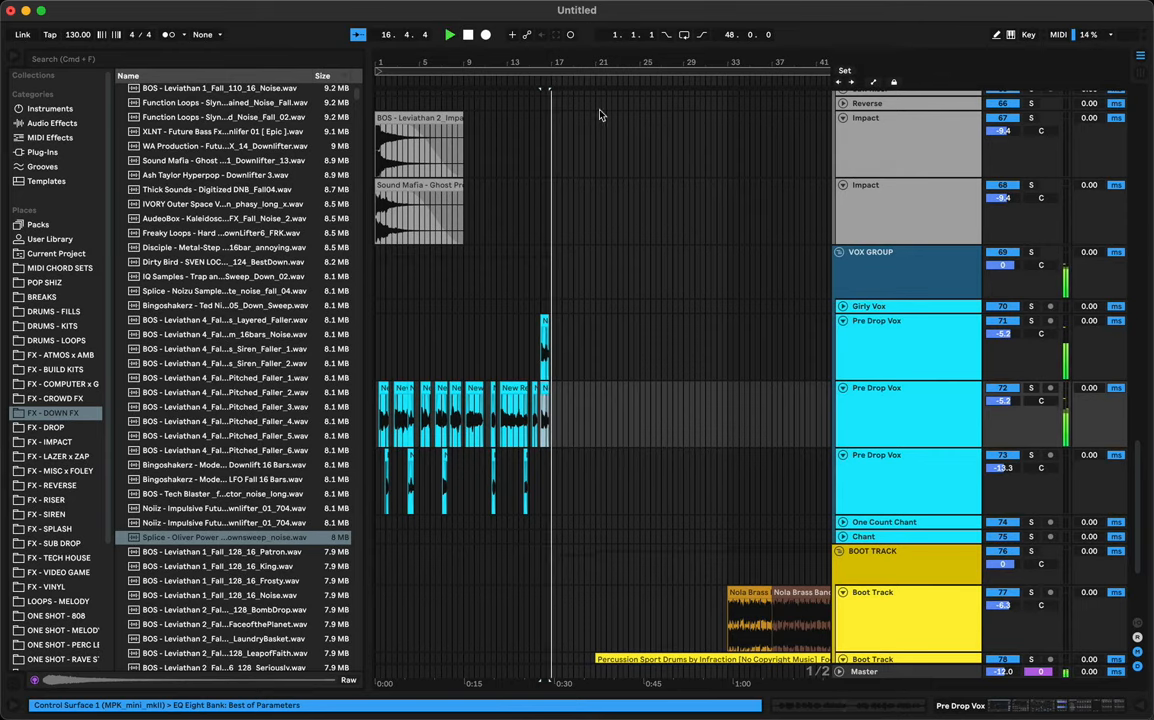
pyautogui.press('space')
# Step: Select both layered bar 16 vocal clips and set their pitch to -4 st and gain to 0.81 dB during playback
pyautogui.moveTo(546, 65); pyautogui.dragTo(546, 140)
pyautogui.press('space')
pyautogui.click(533, 322)
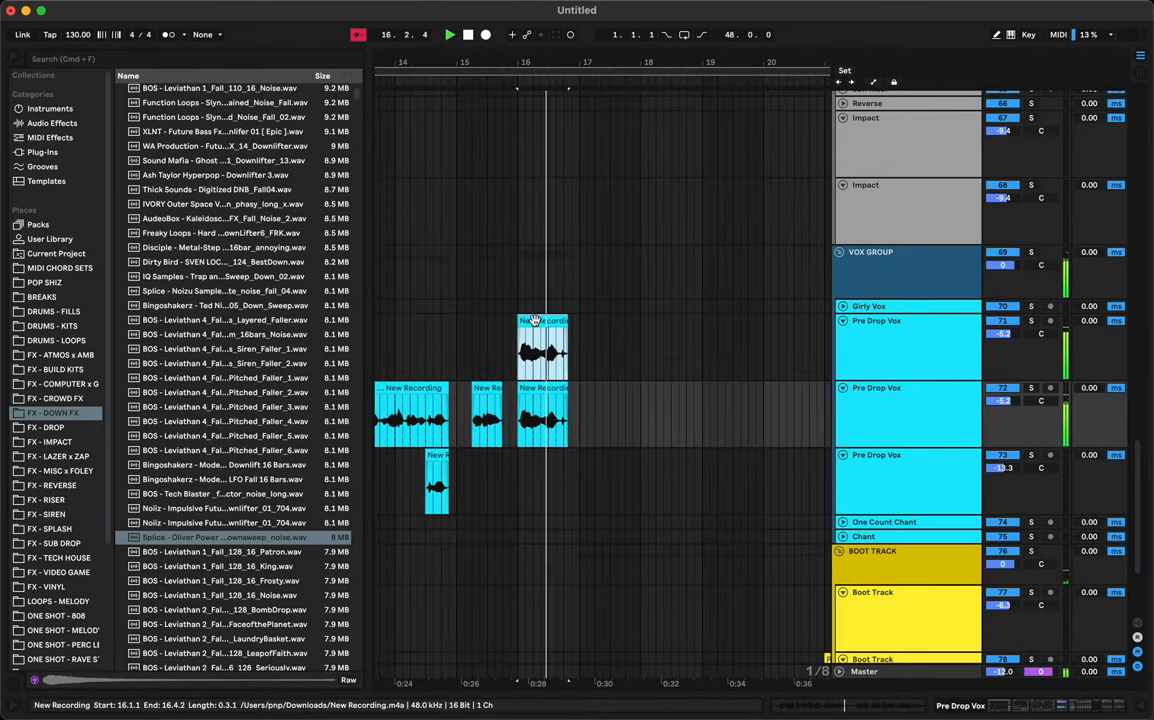
pyautogui.press('space')
pyautogui.press('space')
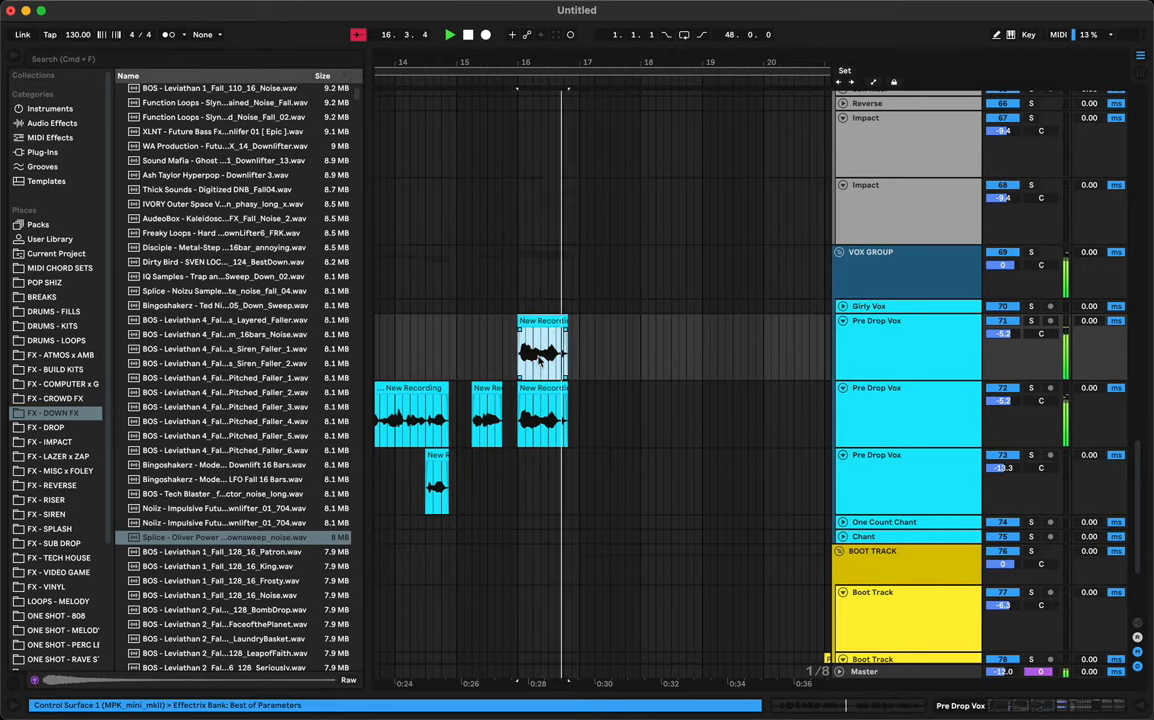
pyautogui.keyDown('shift'); pyautogui.doubleClick(538, 388); pyautogui.keyUp('shift')
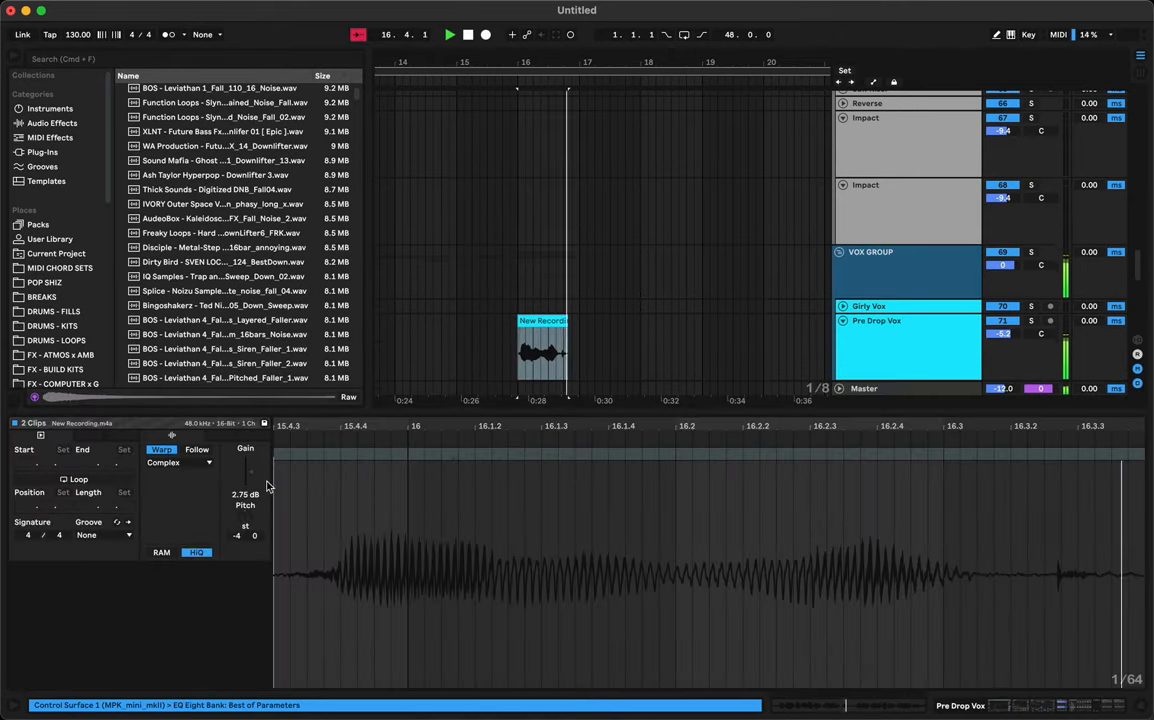
pyautogui.press('space')
pyautogui.scroll(-3, 635, 231)
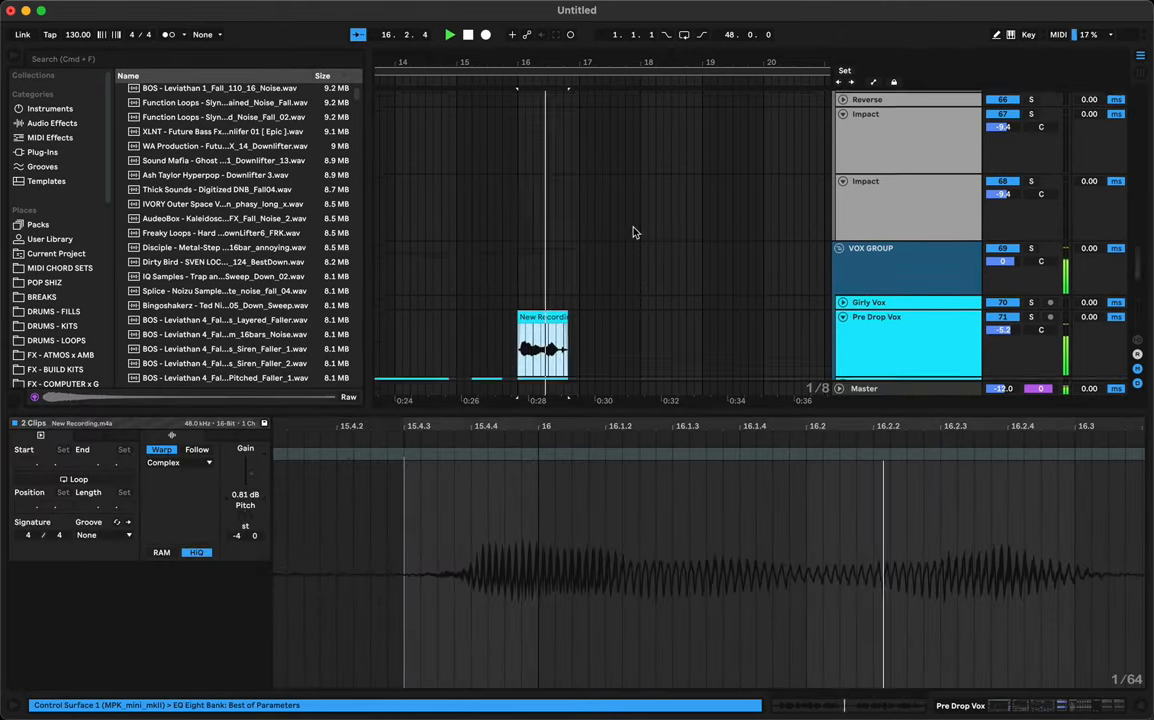
pyautogui.click(646, 260)
# Step: Show the device chain of the first track's bar 16 clip and try the Super Clean variation of AHEE's Magic Vocal Creatures
pyautogui.click(565, 247)
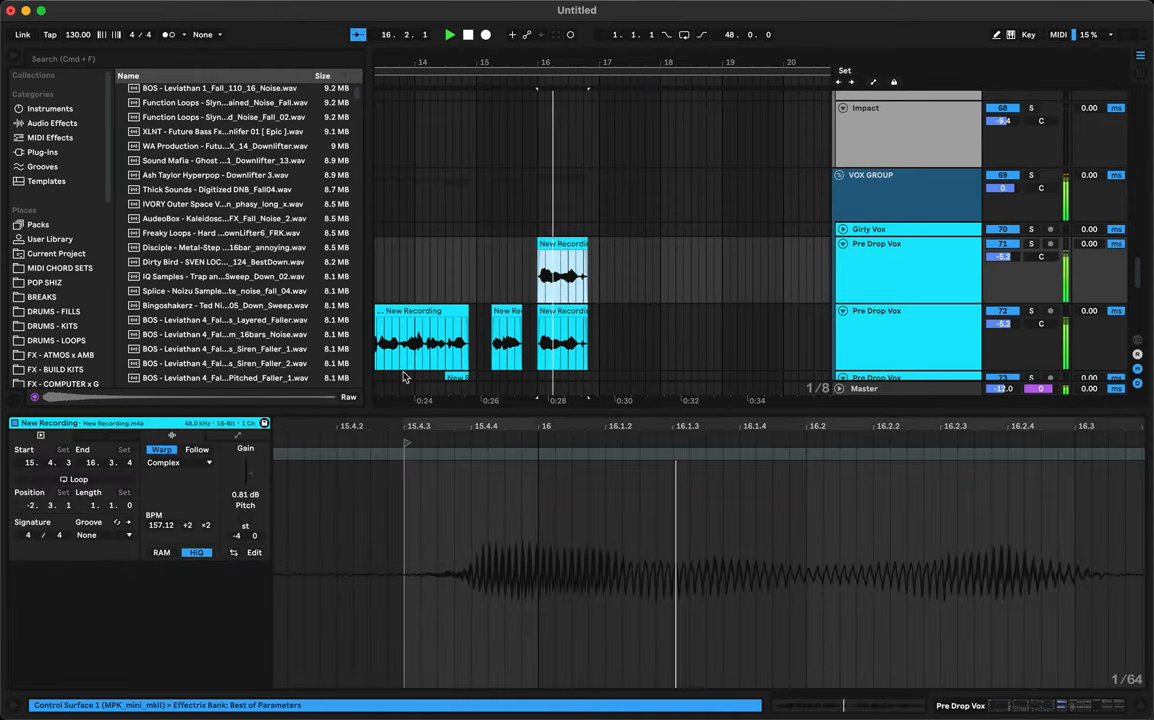
pyautogui.moveTo(283, 427); pyautogui.dragTo(362, 499)
pyautogui.press('space')
pyautogui.hotkey('shift', 'Tab')
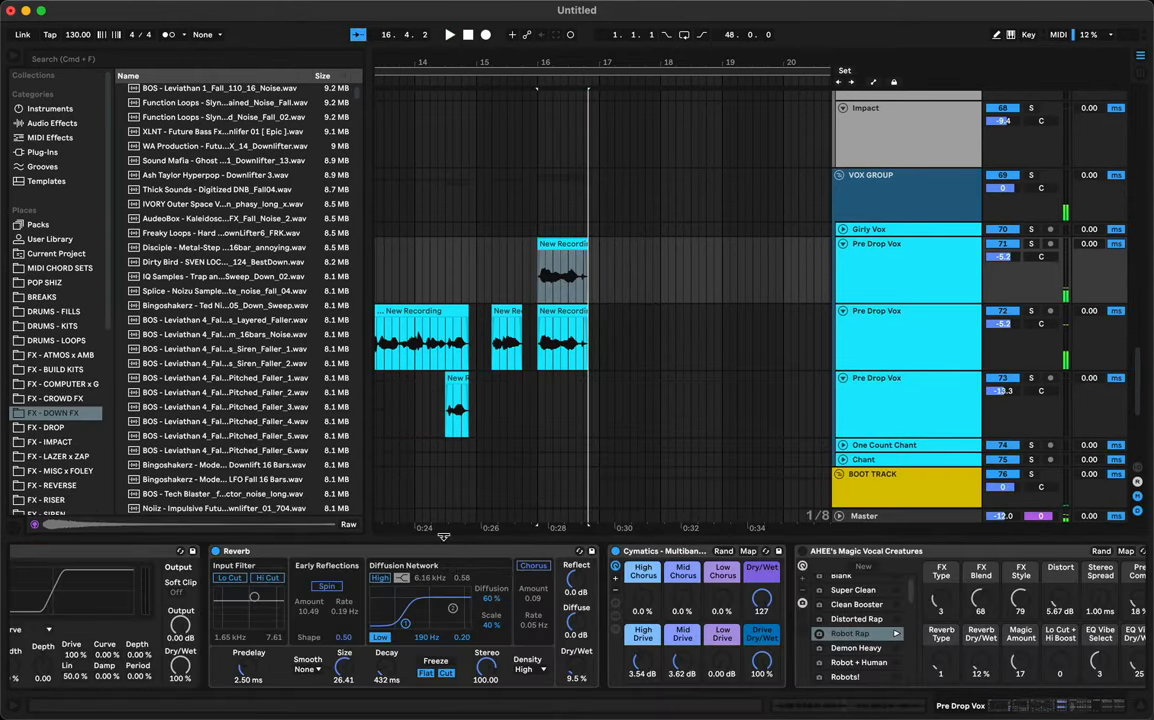
pyautogui.hscroll(-5, 445, 614)
pyautogui.hscroll(8, 499, 600)
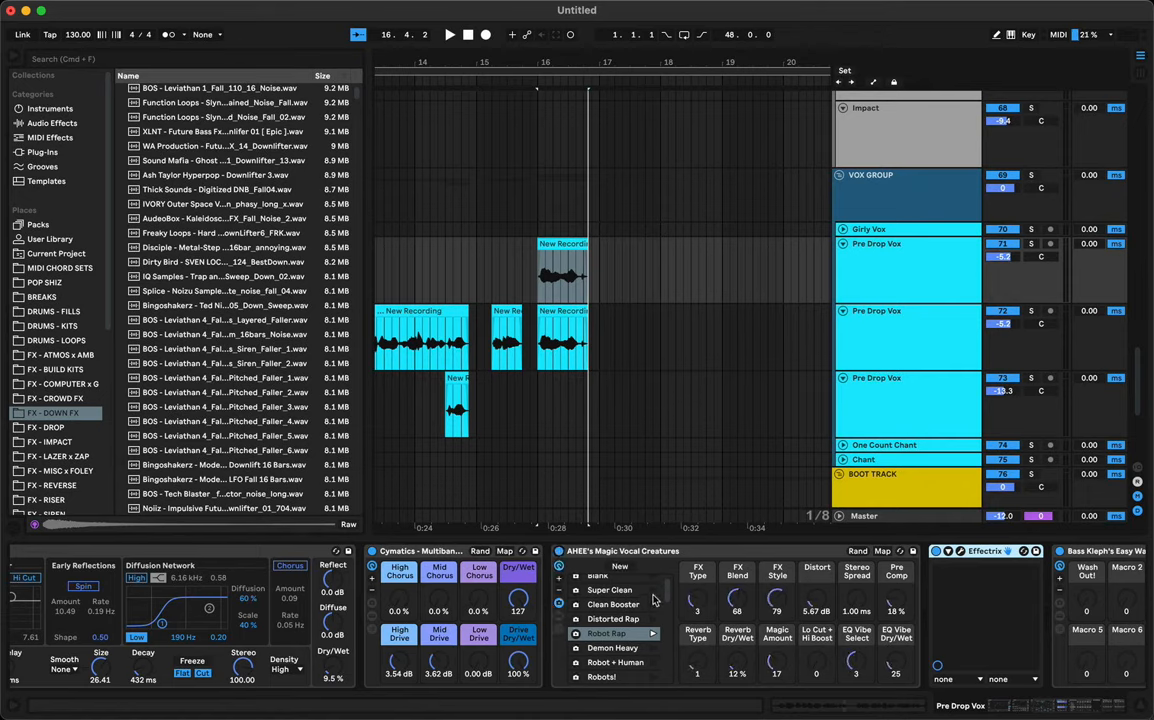
pyautogui.click(612, 590)
pyautogui.press('space')
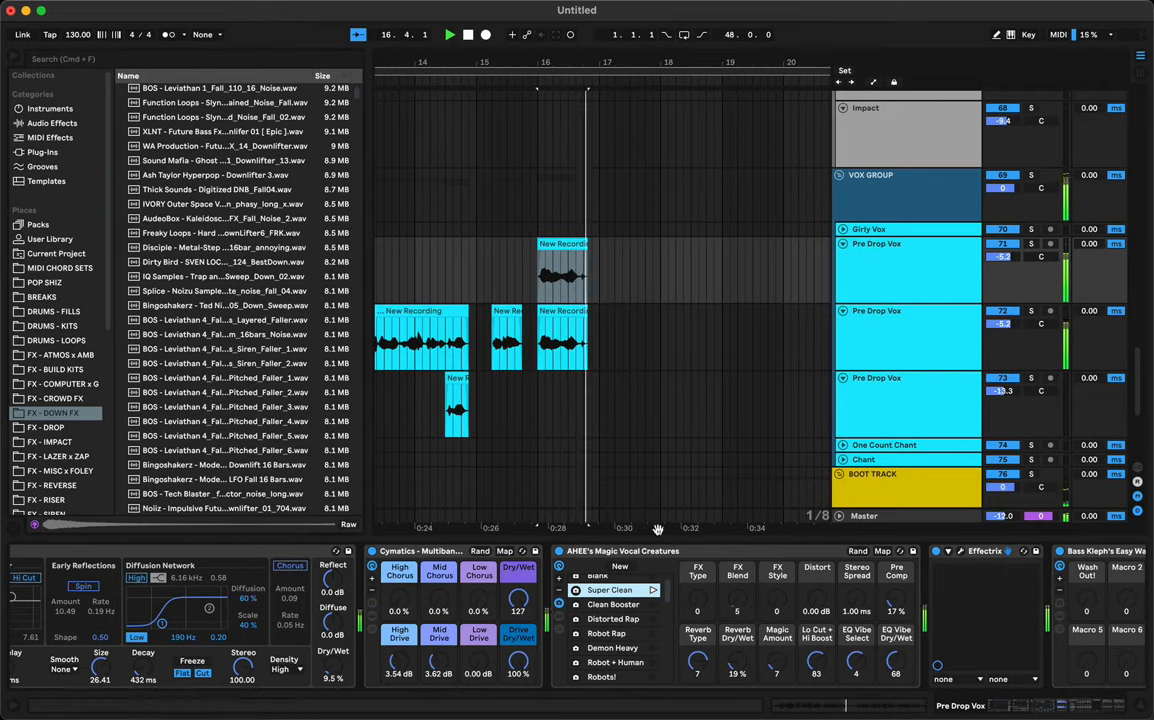
pyautogui.press('space')
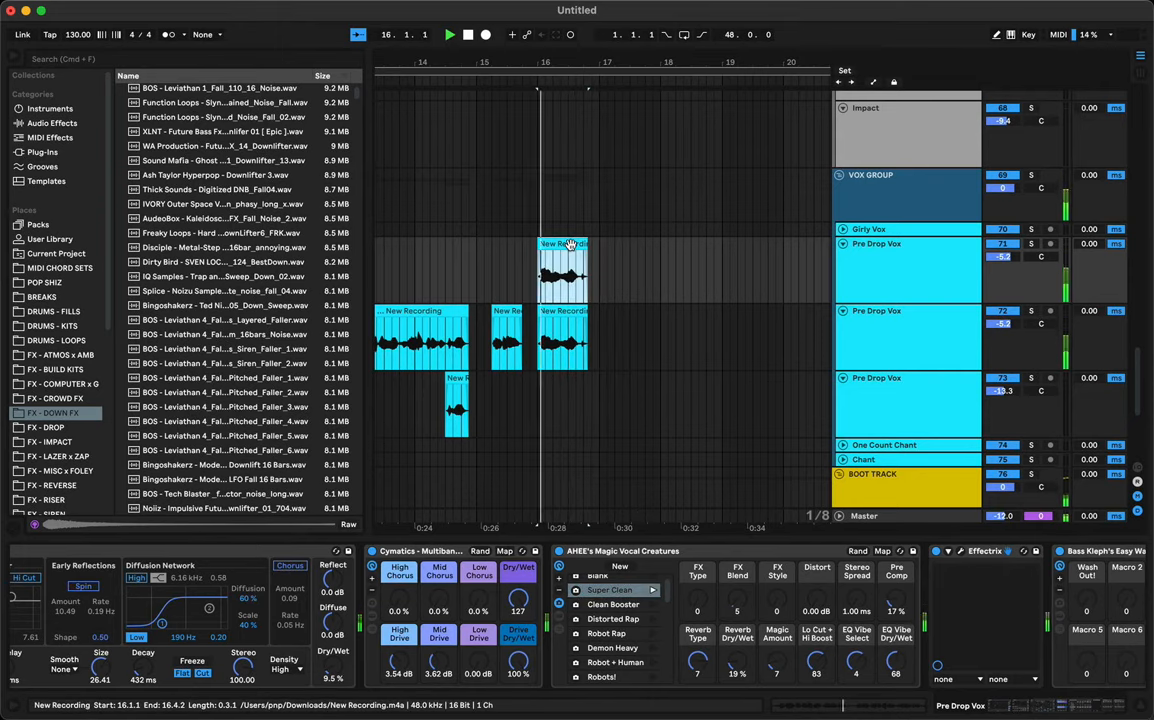
# Step: Reopen Effectrix and set the Tonal Delay's highpass to 0.50% and tune to F#0 while playing the bar 16 vocals
pyautogui.click(563, 313)
pyautogui.hscroll(-6, 490, 592)
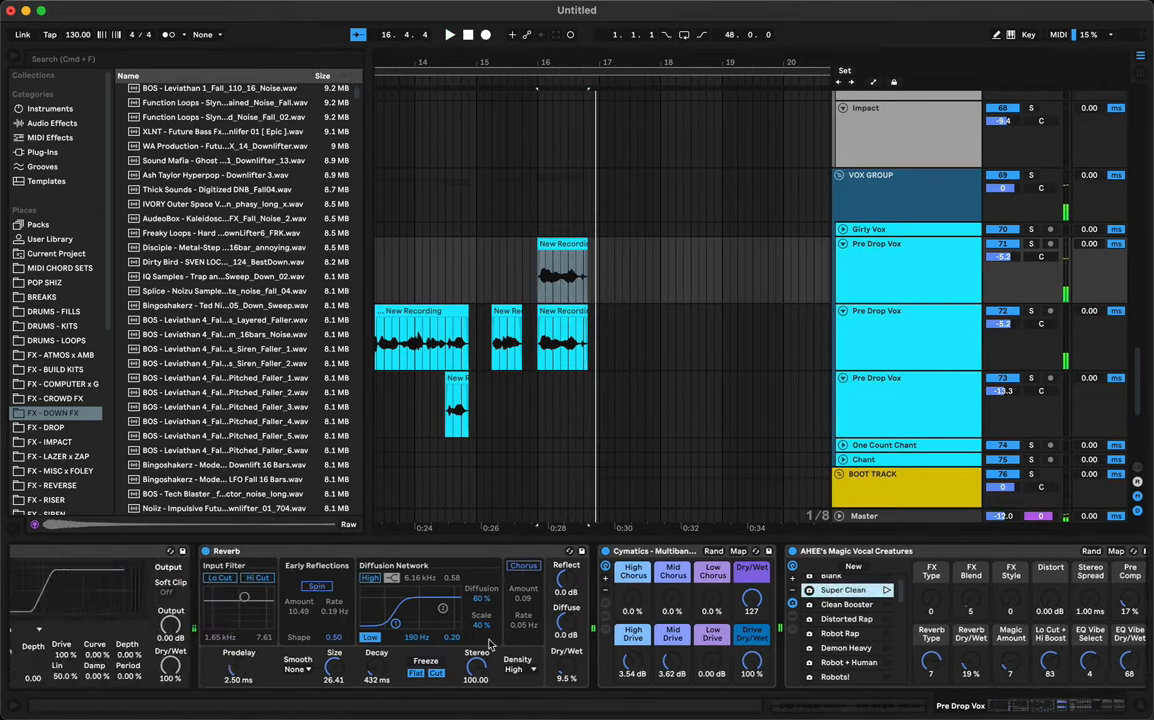
pyautogui.hscroll(8, 470, 637)
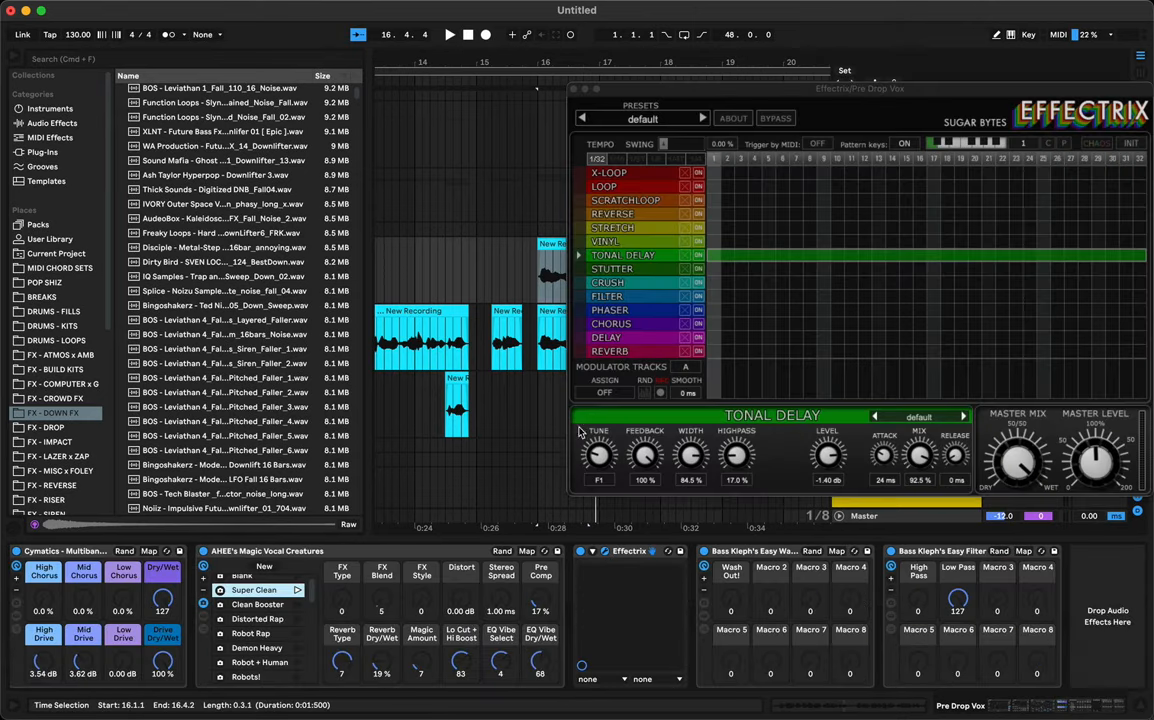
pyautogui.click(656, 255)
pyautogui.press('space')
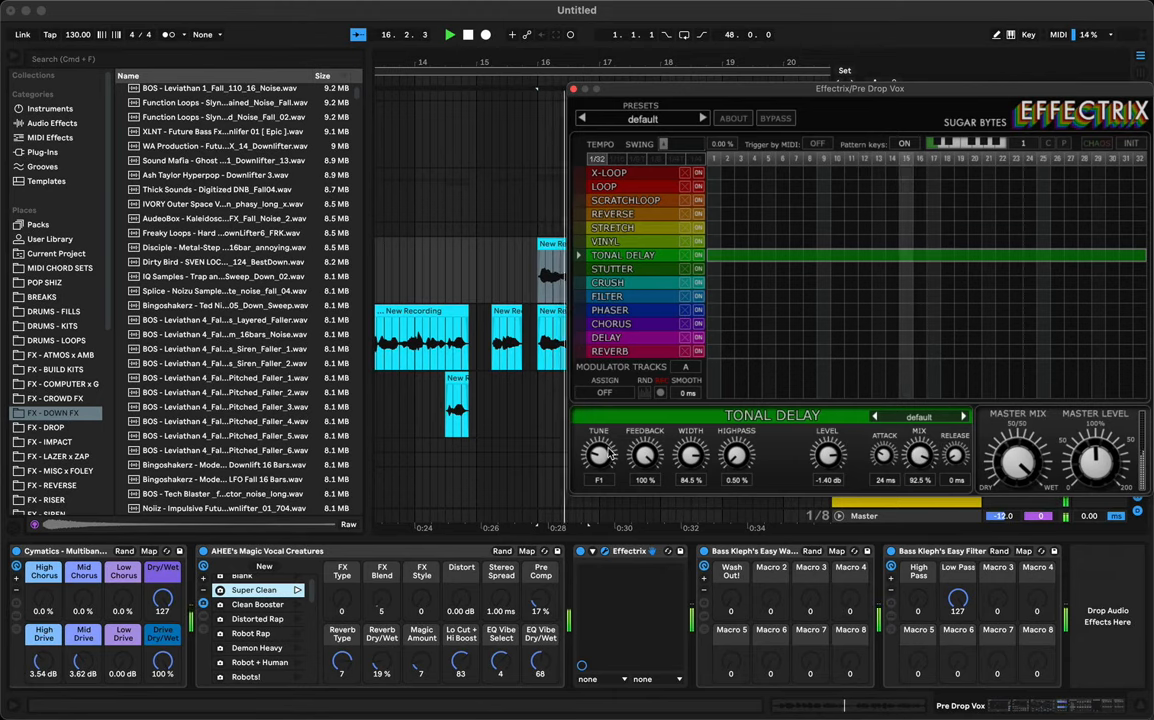
pyautogui.moveTo(600, 457)
pyautogui.mouseDown()
pyautogui.moveTo(607, 485)
pyautogui.moveTo(606, 469)
pyautogui.mouseUp()
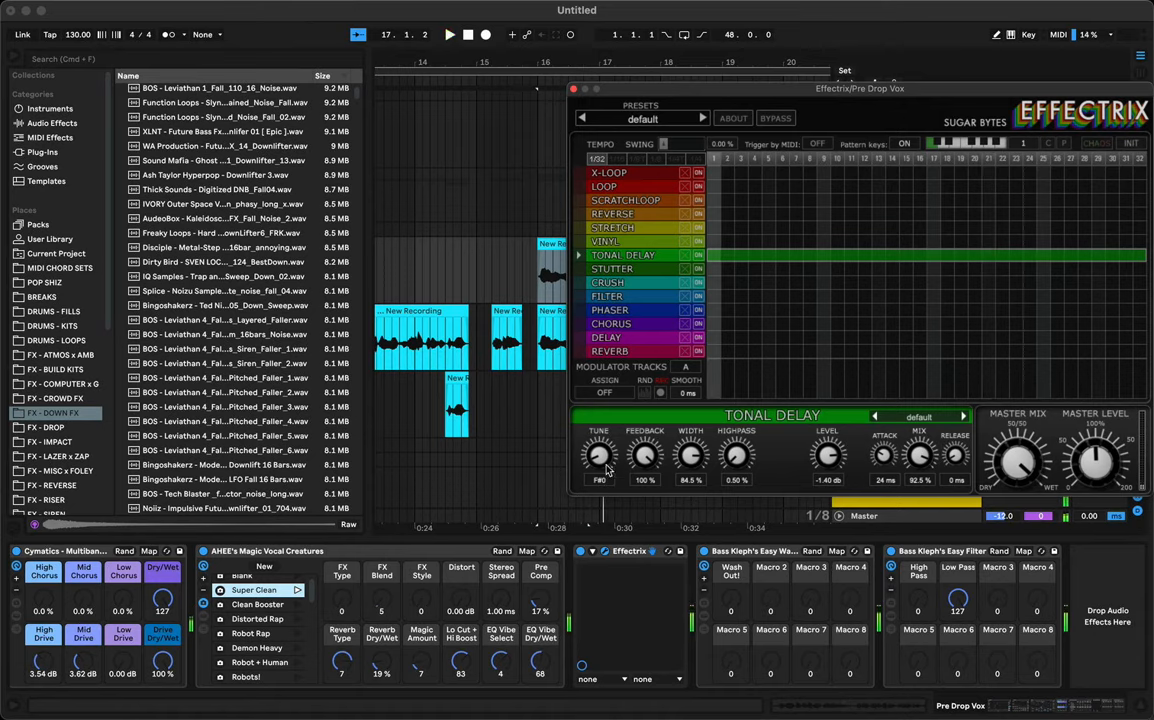
# Step: Close Effectrix and audition further AHEE's Magic Vocal Creatures variations, including Demon Heavy, ending on Robots!
pyautogui.click(573, 89)
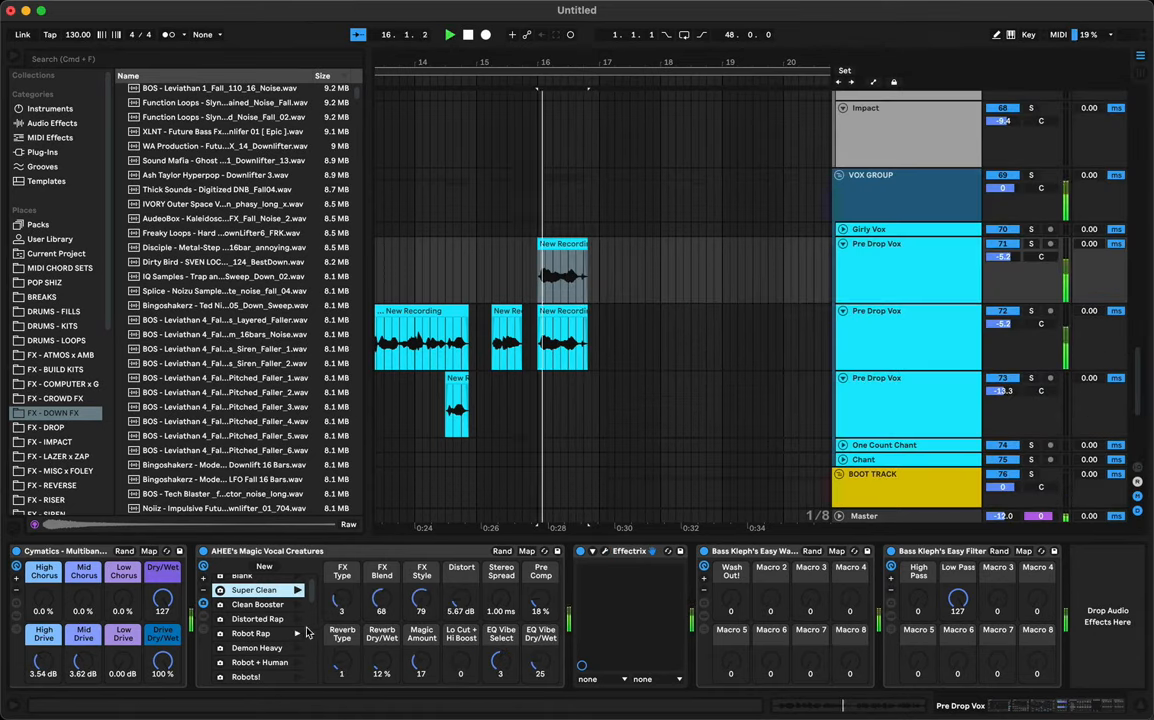
pyautogui.click(297, 662)
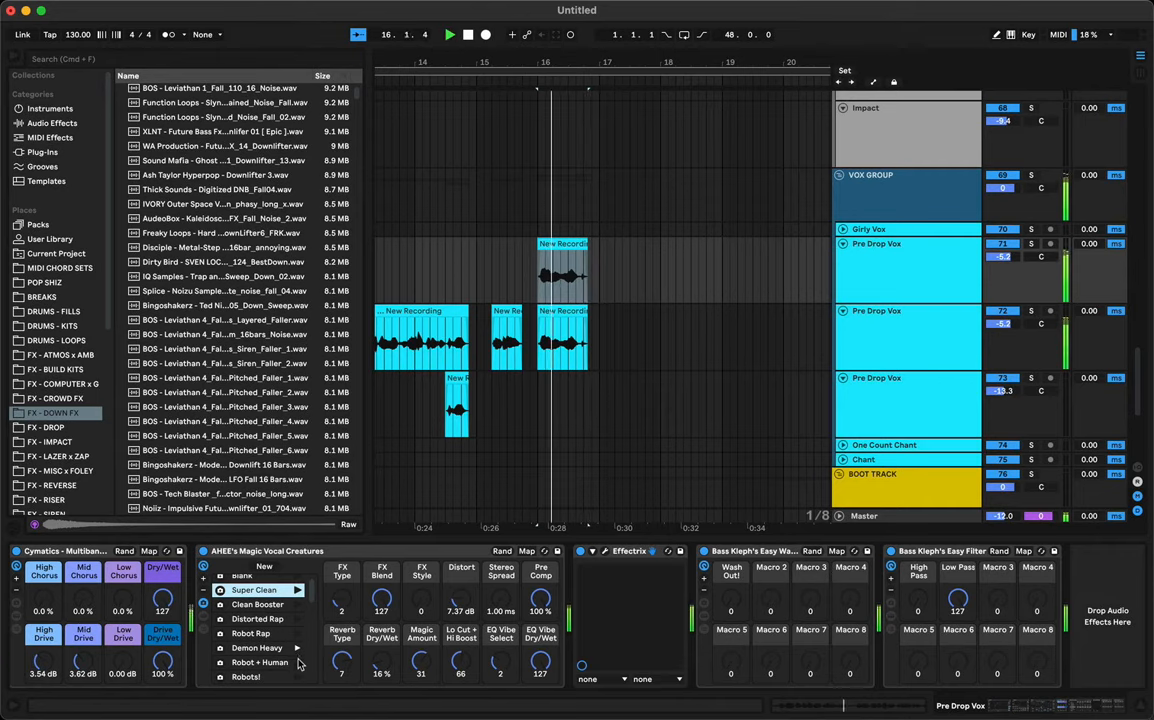
pyautogui.scroll(-3, 300, 650)
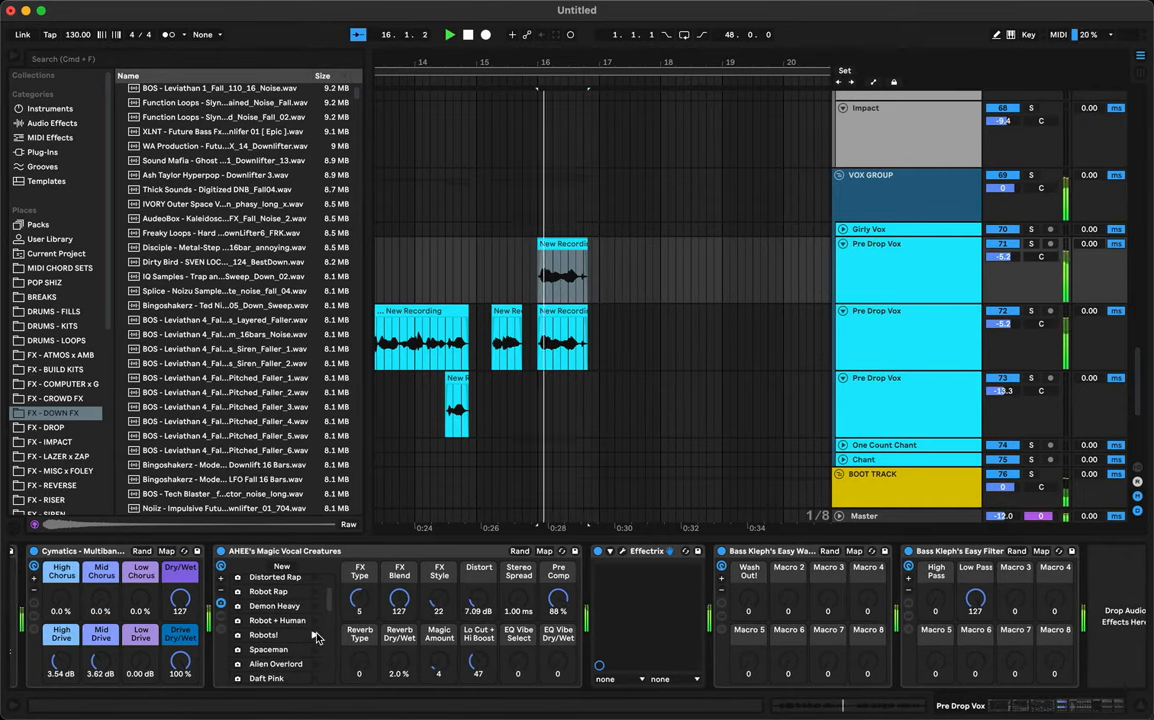
# Step: Select the second Pre Drop Vox track's bar 16 clip, play it and look through that track's device chain
pyautogui.click(558, 313)
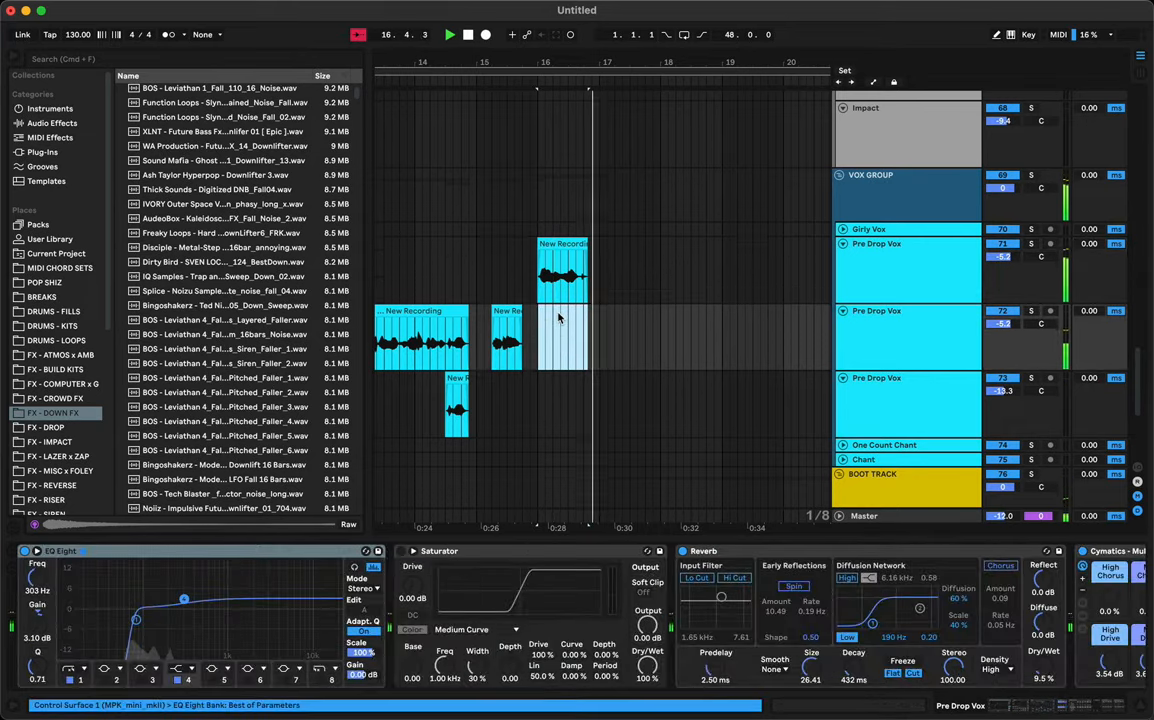
pyautogui.press('space')
pyautogui.press('space')
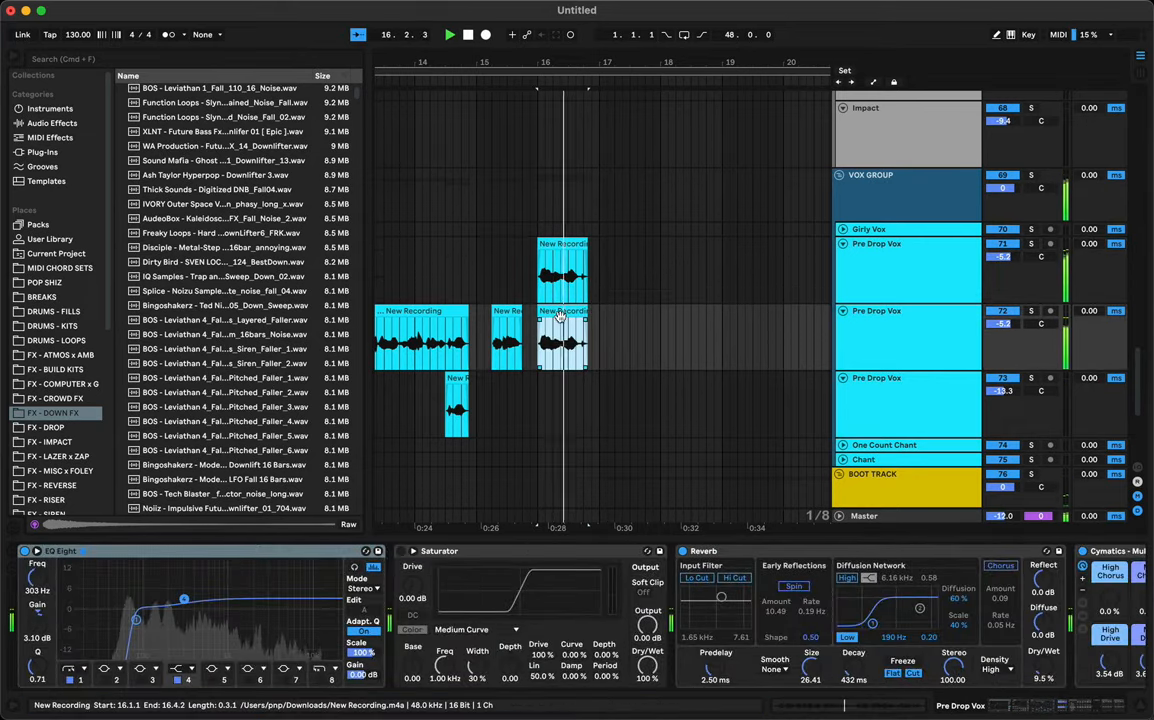
pyautogui.press('space')
pyautogui.hscroll(7, 687, 610)
pyautogui.hscroll(-7, 688, 610)
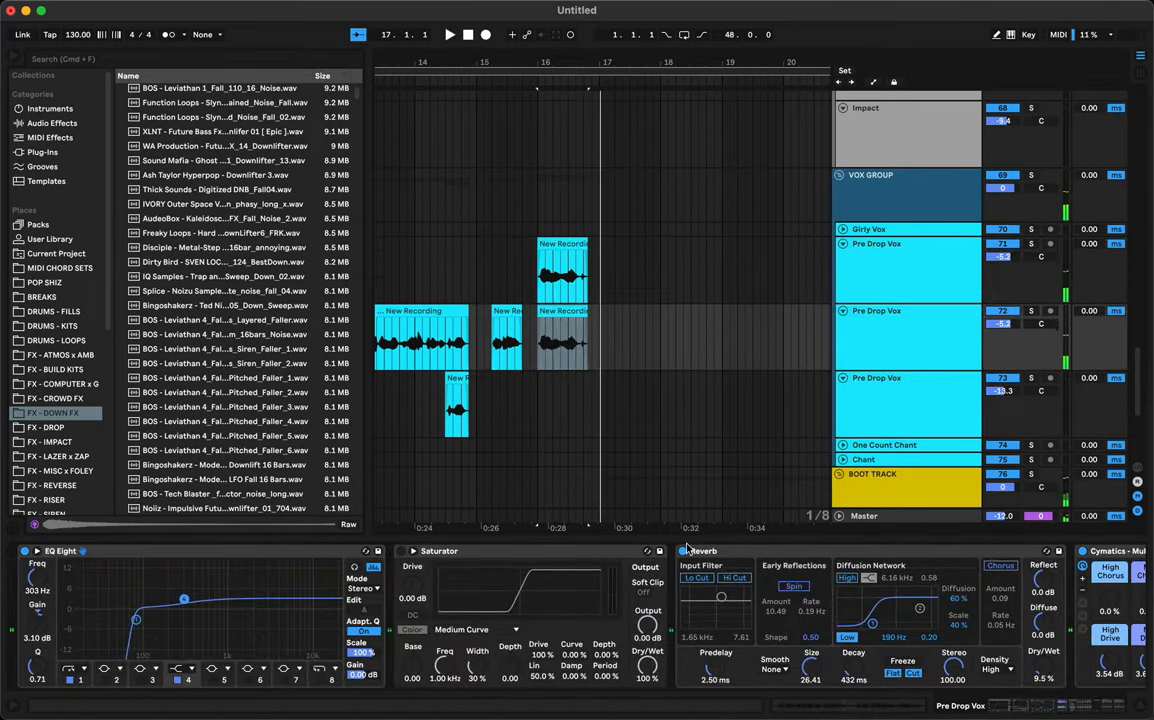
# Step: Select the first Pre Drop Vox track's bar 16 clip and audition the Daft Pink, Clean & Verby and Chrome Dome variations of AHEE's Magic Vocal Creatures
pyautogui.click(565, 243)
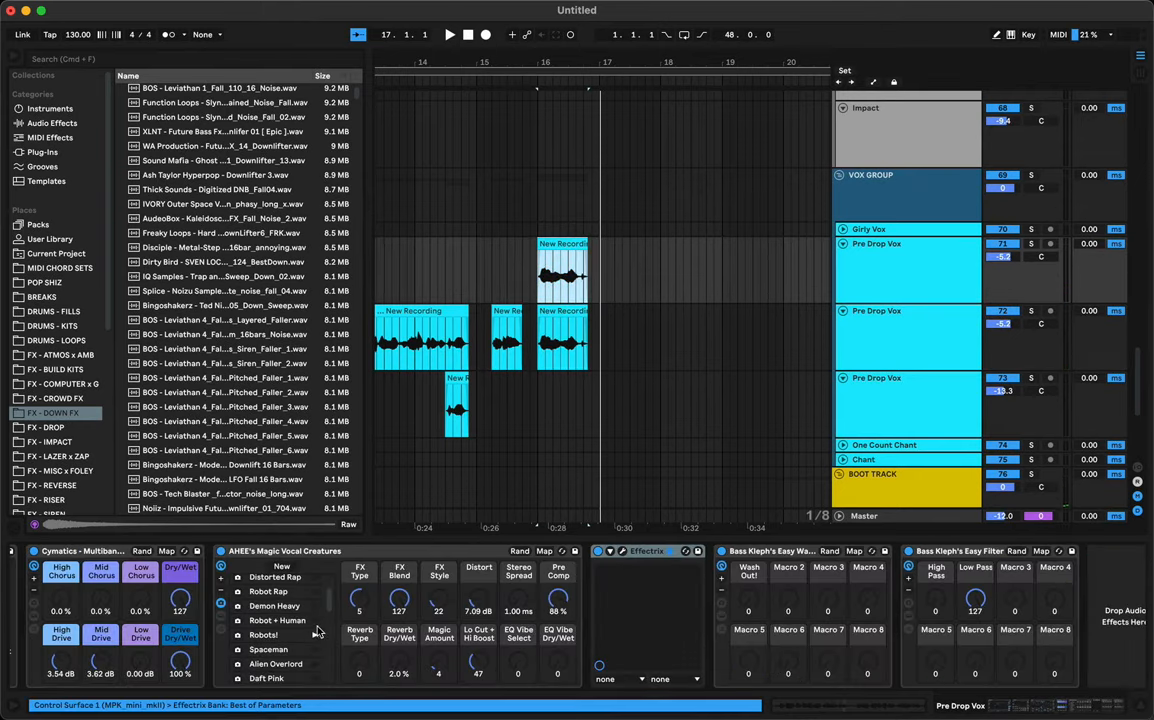
pyautogui.press('space')
pyautogui.click(316, 664)
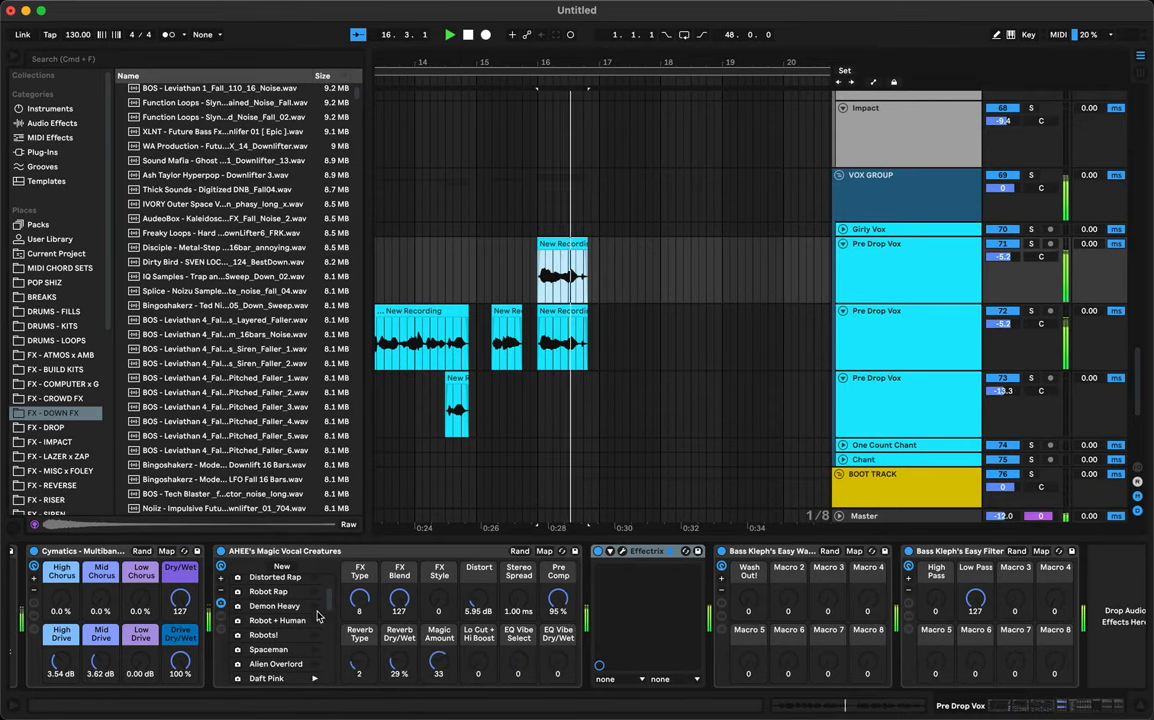
pyautogui.scroll(-3, 318, 640)
pyautogui.hscroll(-1, 320, 616)
pyautogui.click(334, 639)
pyautogui.press('space')
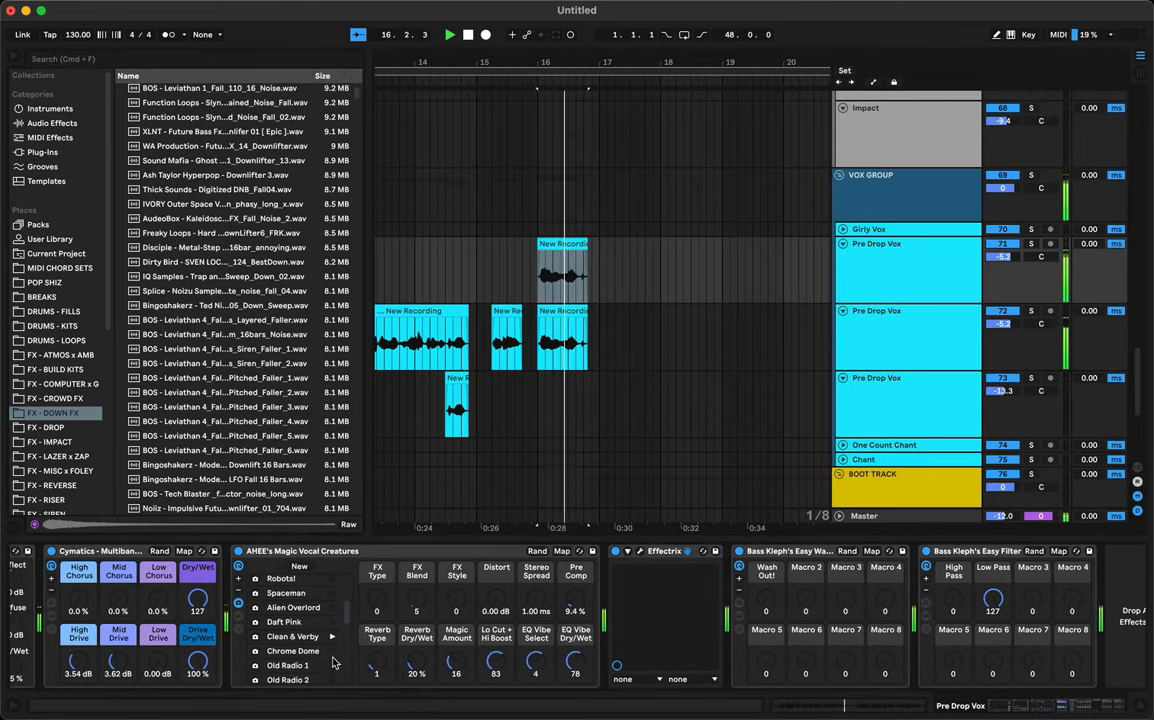
pyautogui.click(333, 652)
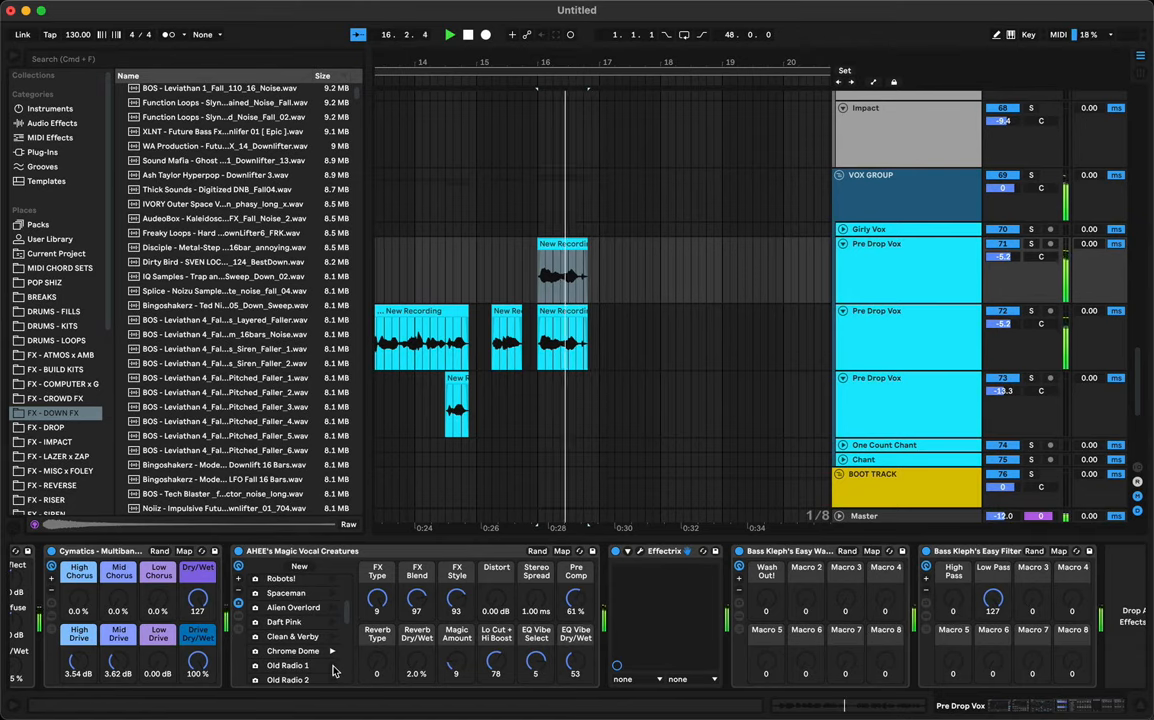
# Step: Move the second Pre Drop Vox track's bar 16 clip past bar 17 and reselect the first track's clip to play it alone
pyautogui.click(556, 312)
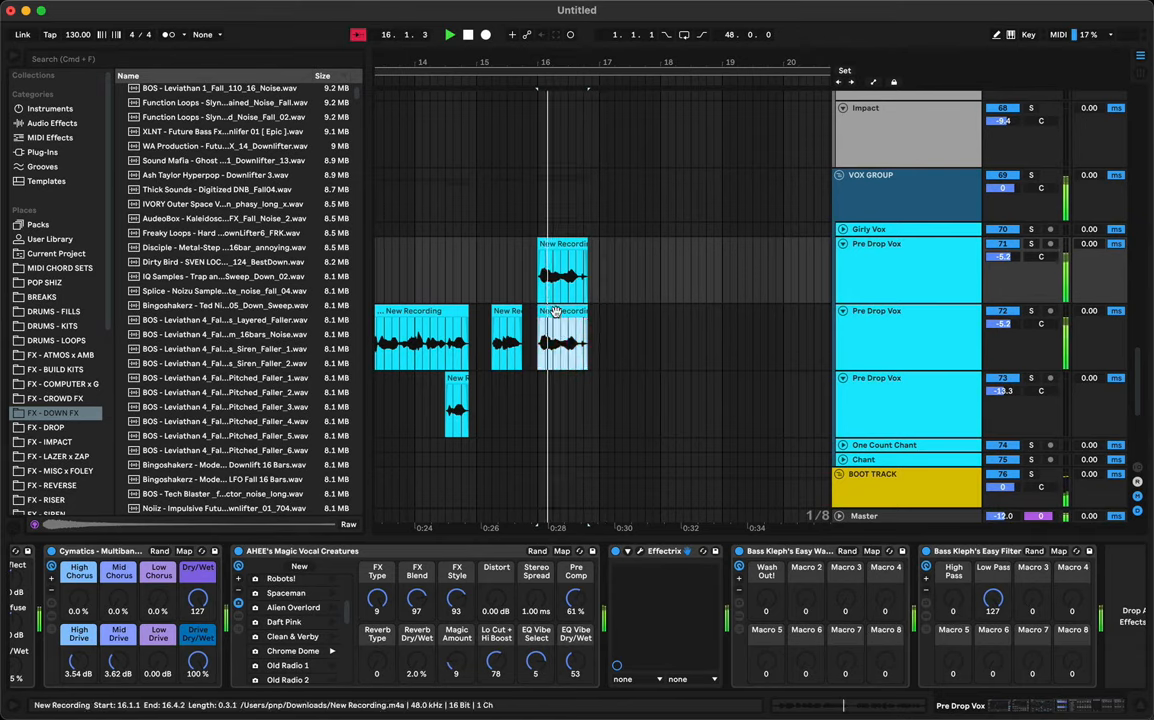
pyautogui.moveTo(556, 312); pyautogui.dragTo(641, 312)
pyautogui.click(567, 243)
pyautogui.press('space')
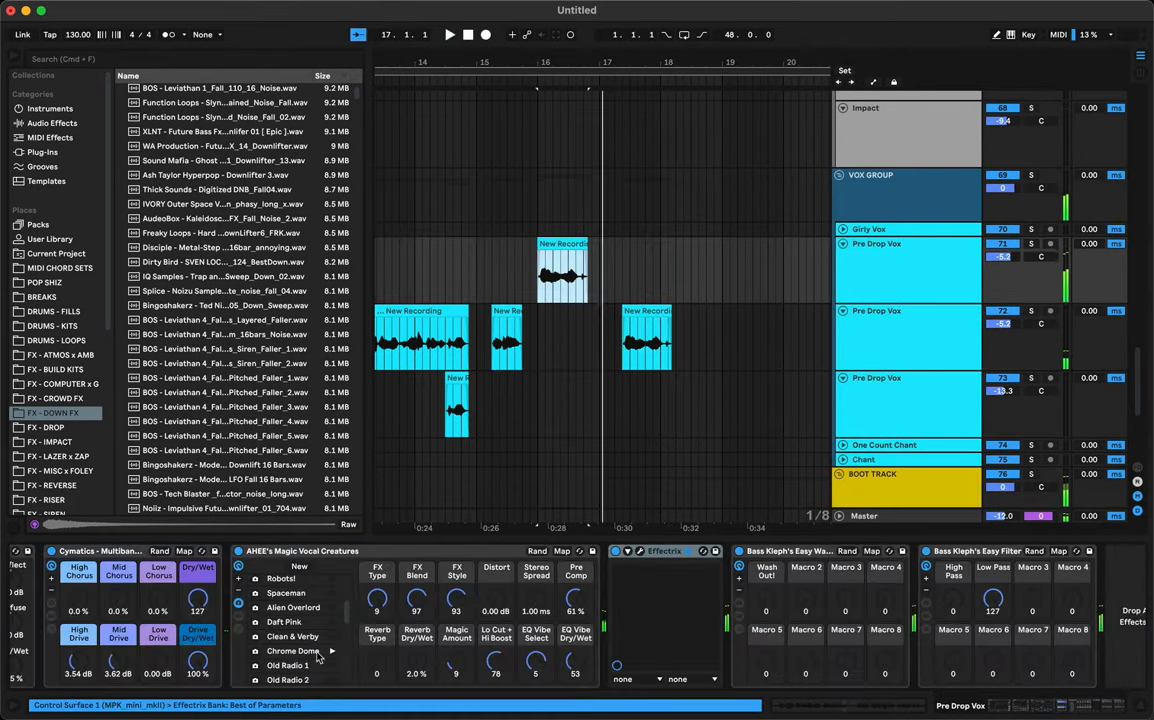
# Step: Audition the Broken Phone and Evil Alien variations of AHEE's Magic Vocal Creatures on the isolated vocal
pyautogui.scroll(-5, 318, 656)
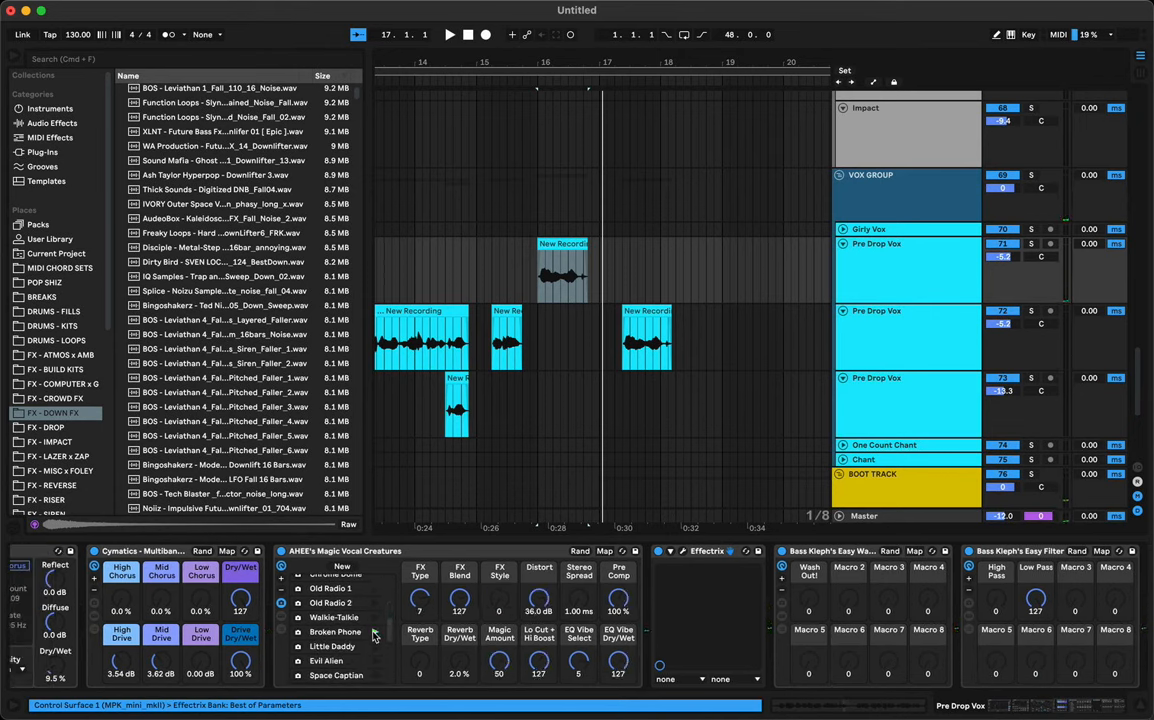
pyautogui.press('space')
pyautogui.click(375, 661)
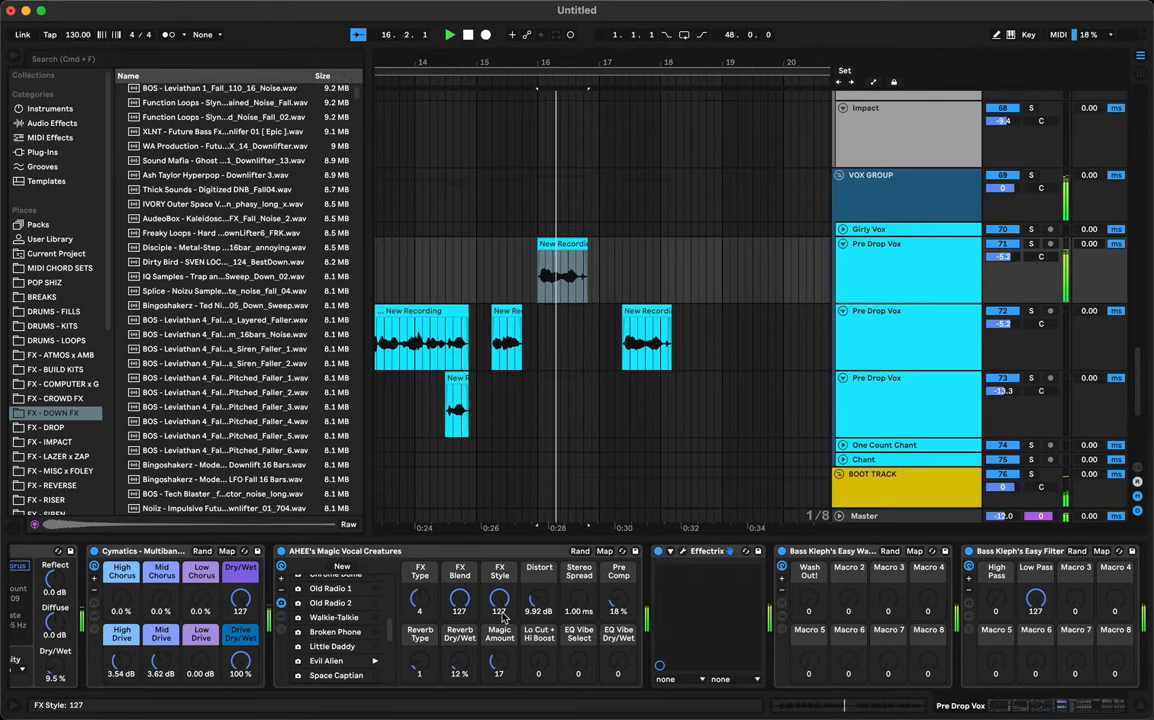
pyautogui.hscroll(-2, 405, 627)
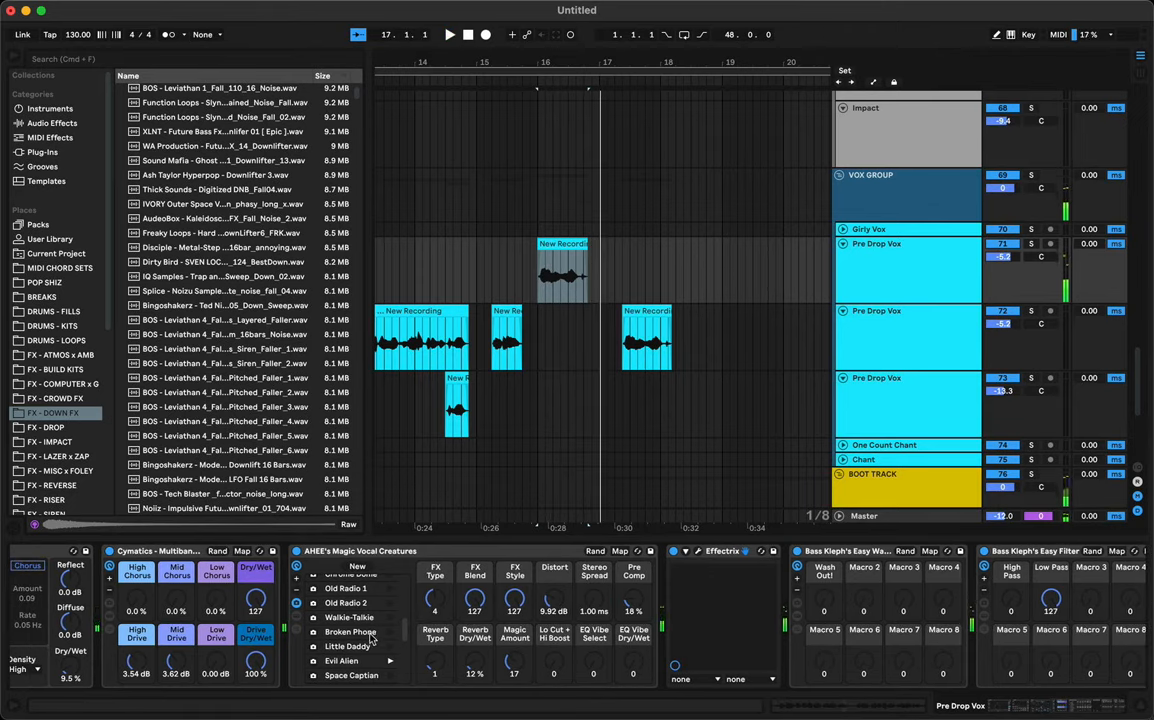
# Step: Audition the Robot Guts and Lil Demon variations of AHEE's Magic Vocal Creatures on the bar 16 vocal
pyautogui.scroll(-4, 370, 638)
pyautogui.hscroll(-2, 370, 638)
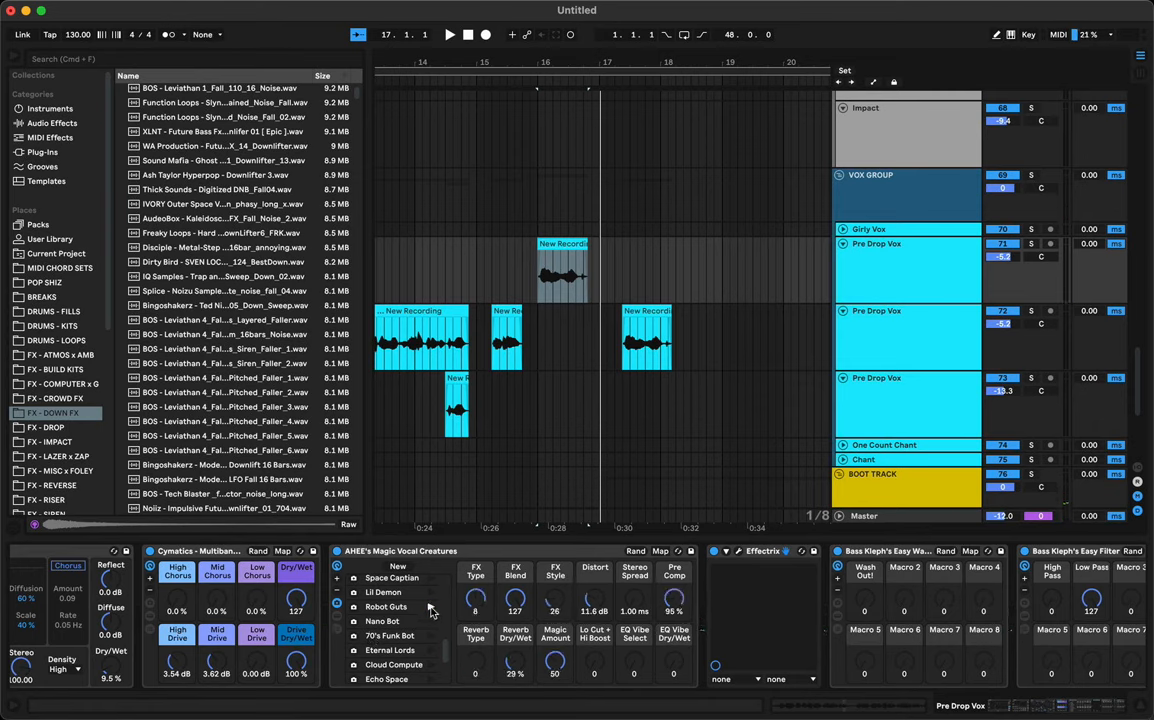
pyautogui.press('space')
pyautogui.click(433, 594)
pyautogui.press('space')
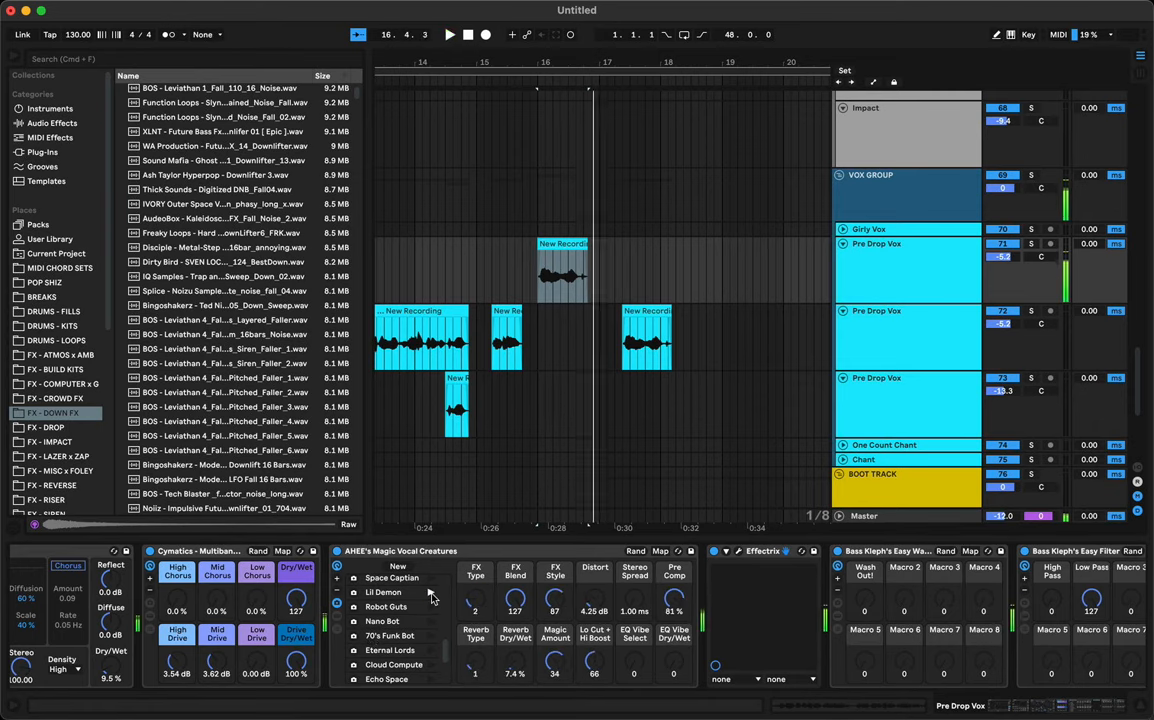
# Step: Load the Space Captian variation of AHEE's Magic Vocal Creatures and replay the isolated bar 16 vocal
pyautogui.press('space')
pyautogui.click(432, 580)
pyautogui.press('space')
pyautogui.press('space')
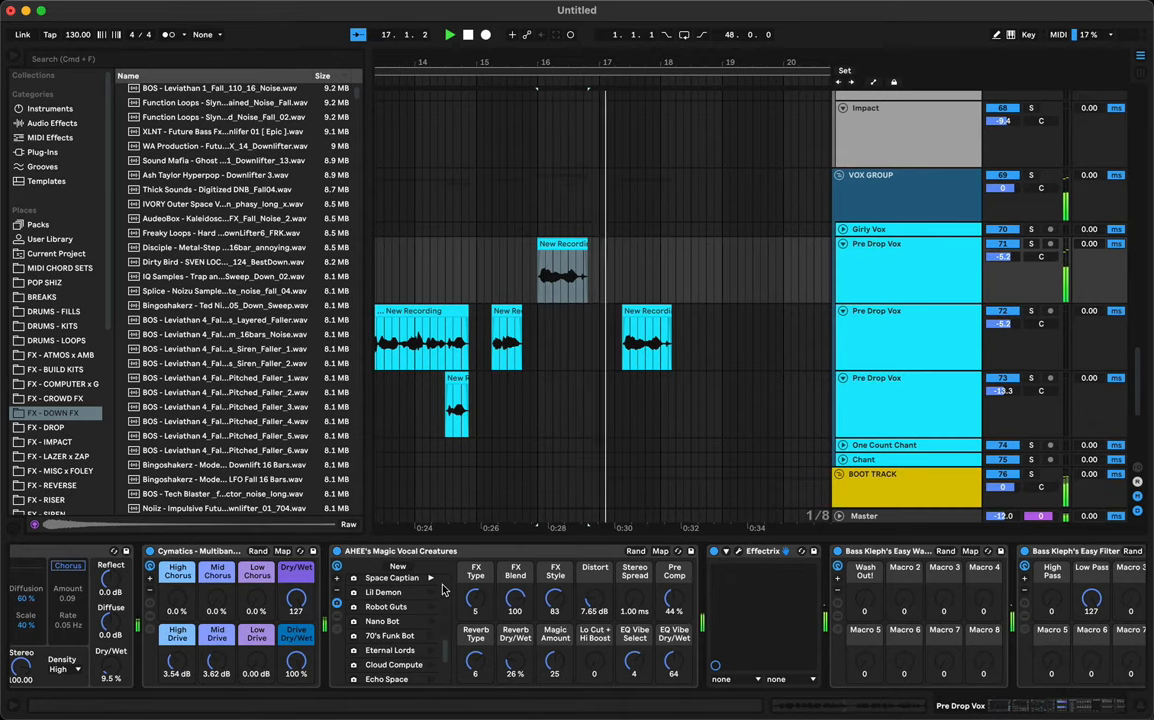
pyautogui.press('space')
pyautogui.press('space')
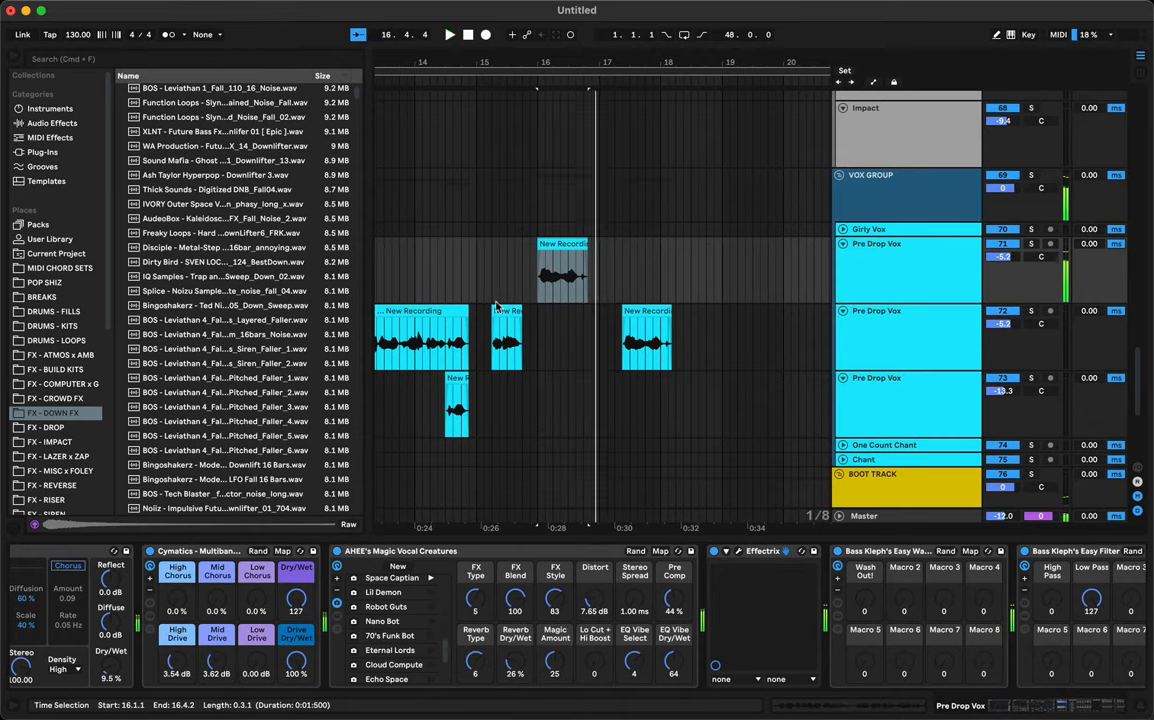
# Step: Move the second Pre Drop Vox track's clip back to bar 16 and play both vocal layers together
pyautogui.click(470, 287)
pyautogui.press('space')
pyautogui.press('space')
pyautogui.moveTo(639, 313); pyautogui.dragTo(560, 308)
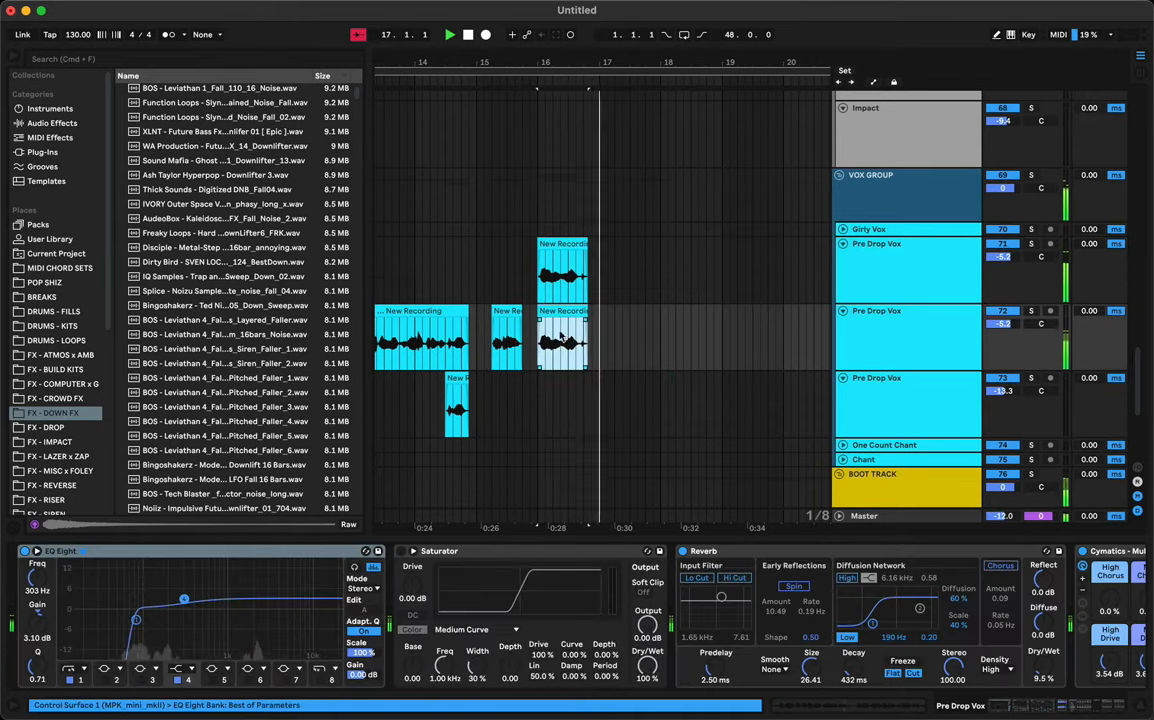
pyautogui.click(511, 282)
pyautogui.press('space')
pyautogui.press('space')
# Step: Inspect the clip settings and waveform of the first Pre Drop Vox track's bar 16 clip during playback, and return to its device chain
pyautogui.click(558, 245)
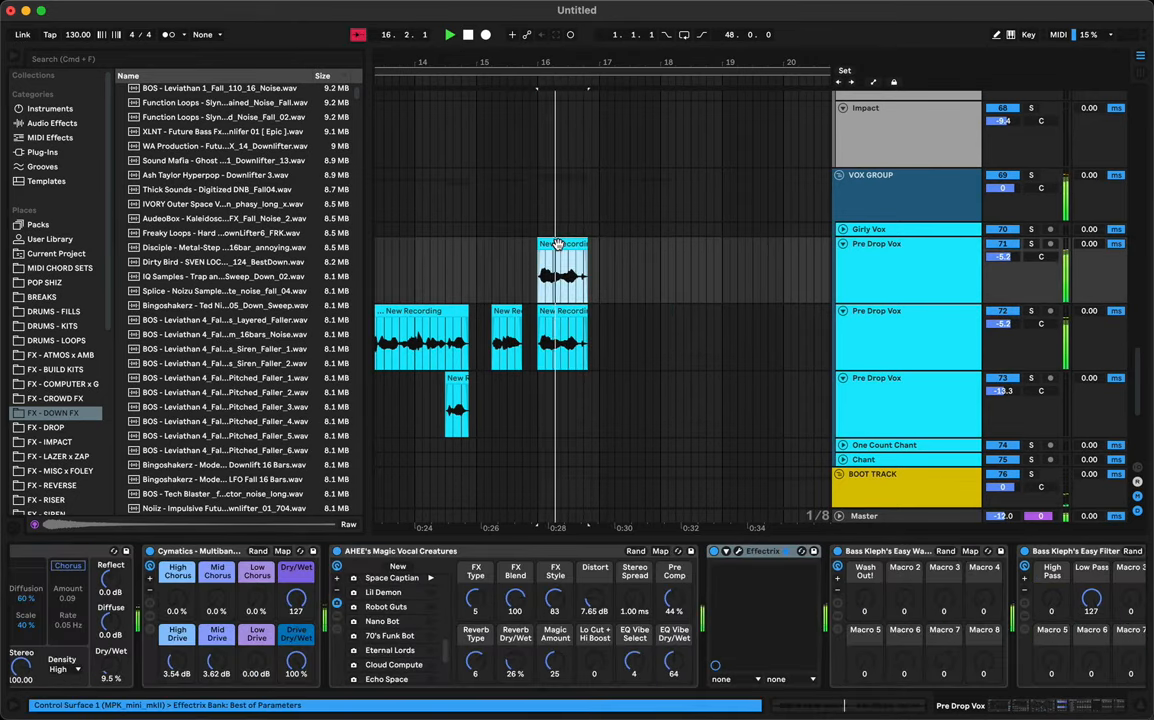
pyautogui.doubleClick(558, 245)
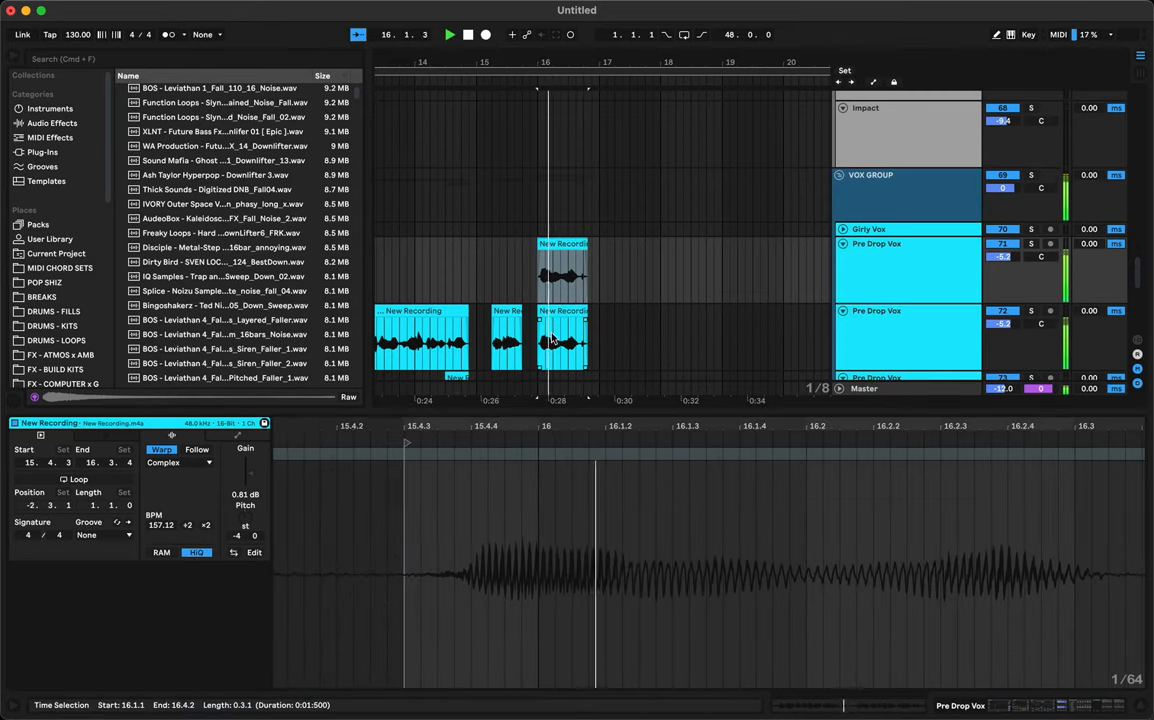
pyautogui.doubleClick(603, 413)
pyautogui.press('space')
pyautogui.press('space')
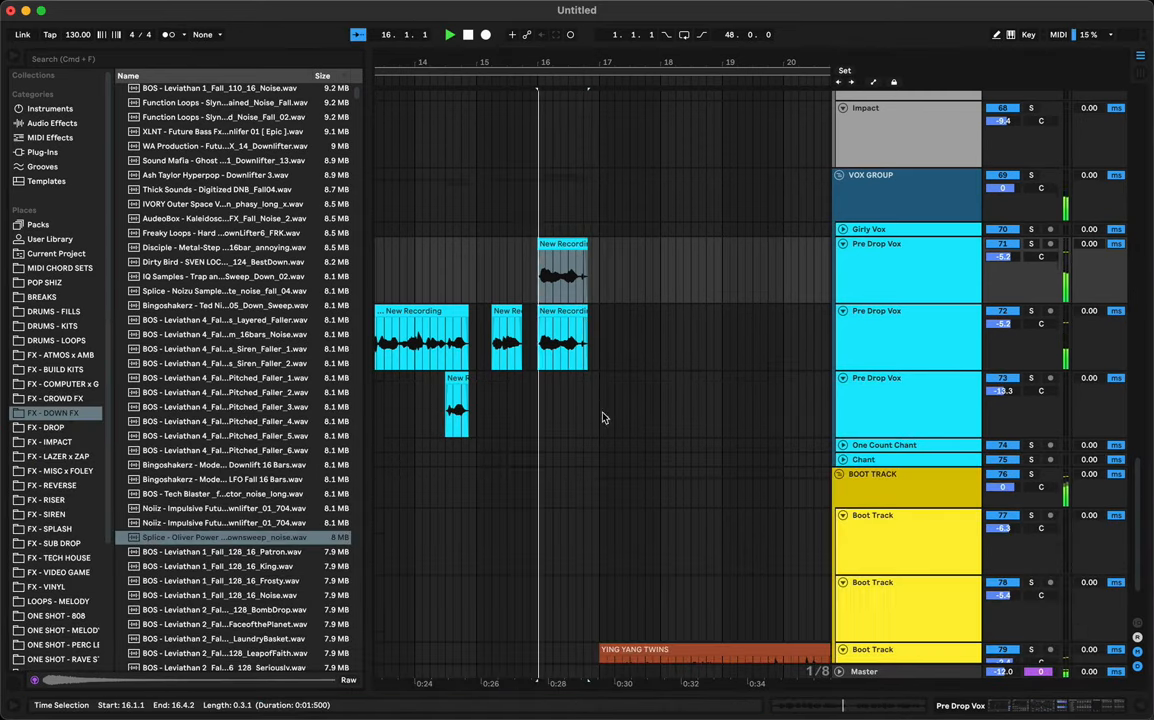
pyautogui.doubleClick(586, 288)
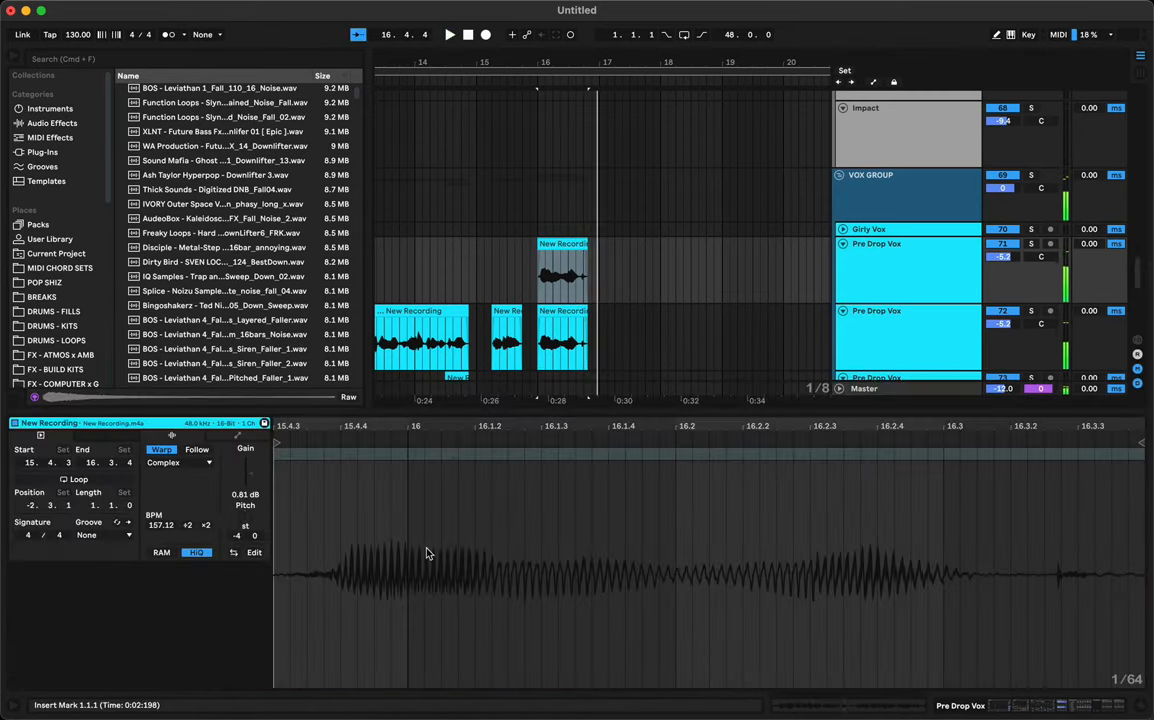
pyautogui.hotkey('shift', 'Tab')
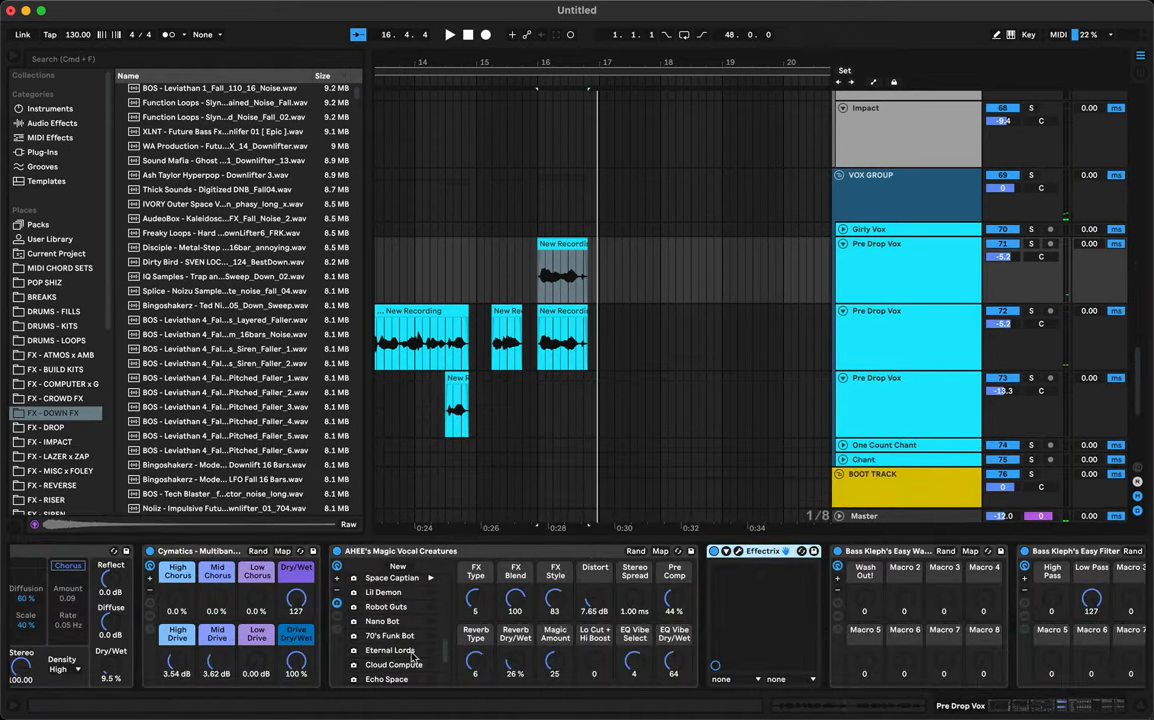
# Step: Turn off Effectrix on the first Pre Drop Vox track and replay the bar 16 vocals
pyautogui.hscroll(-5, 428, 655)
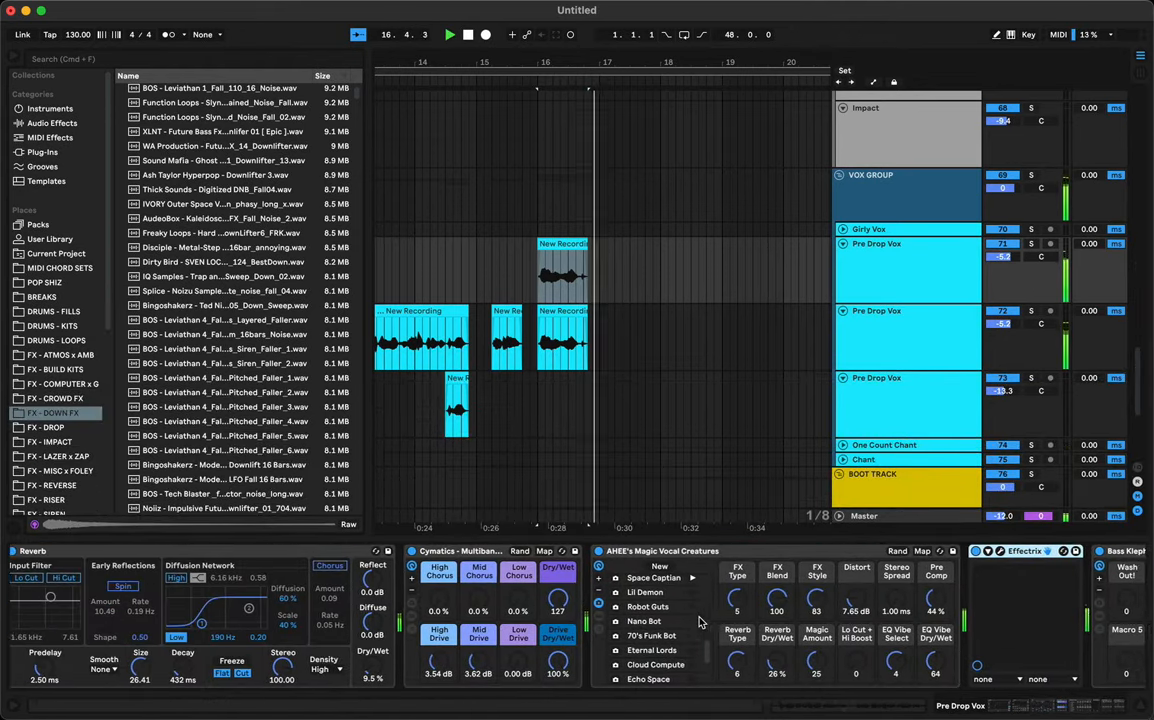
pyautogui.hscroll(-1, 700, 622)
pyautogui.press('space')
pyautogui.hscroll(3, 680, 610)
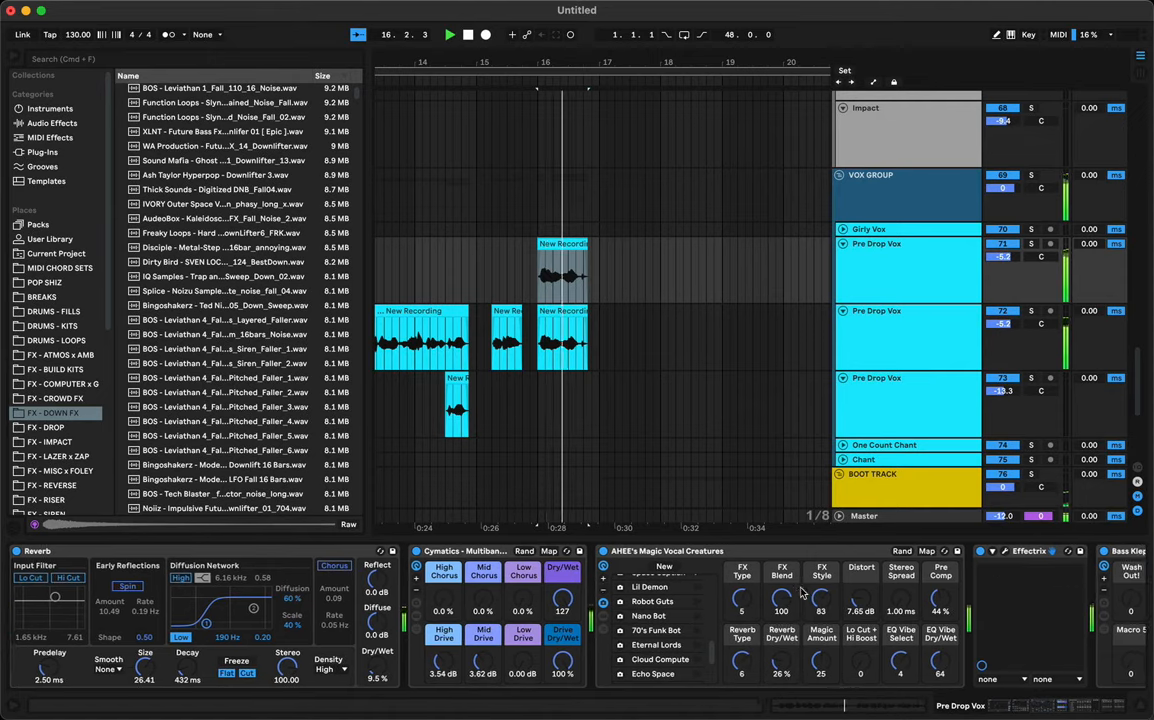
pyautogui.click(826, 552)
pyautogui.press('space')
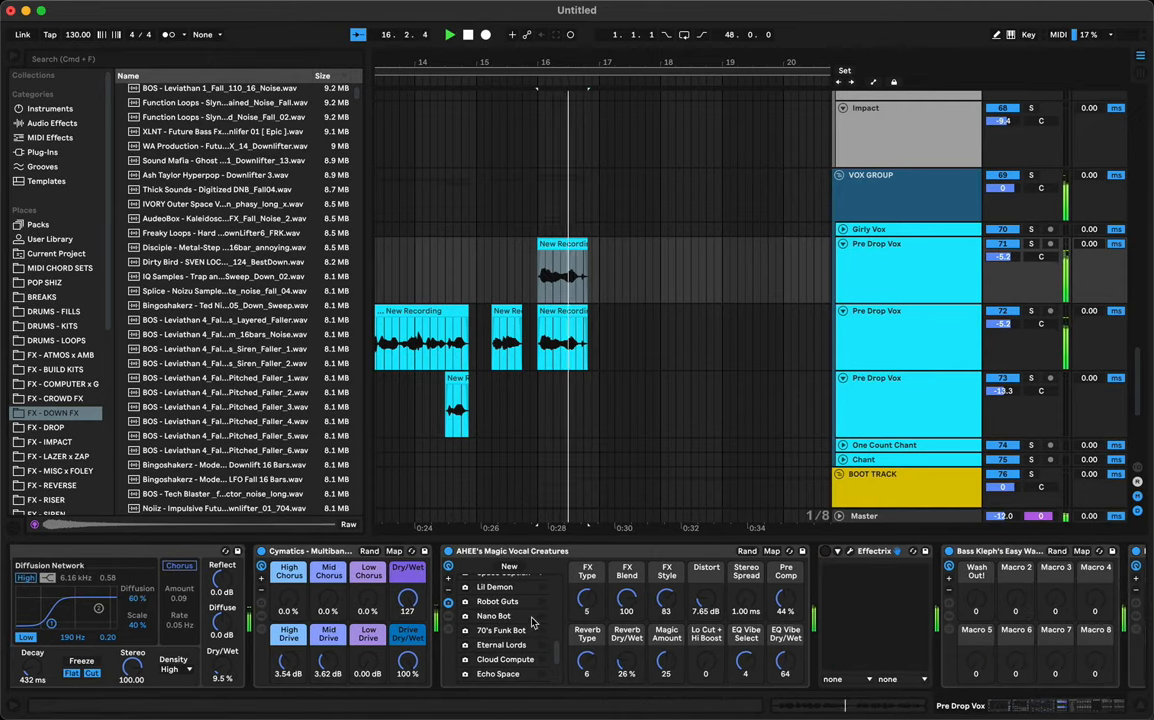
pyautogui.press('space')
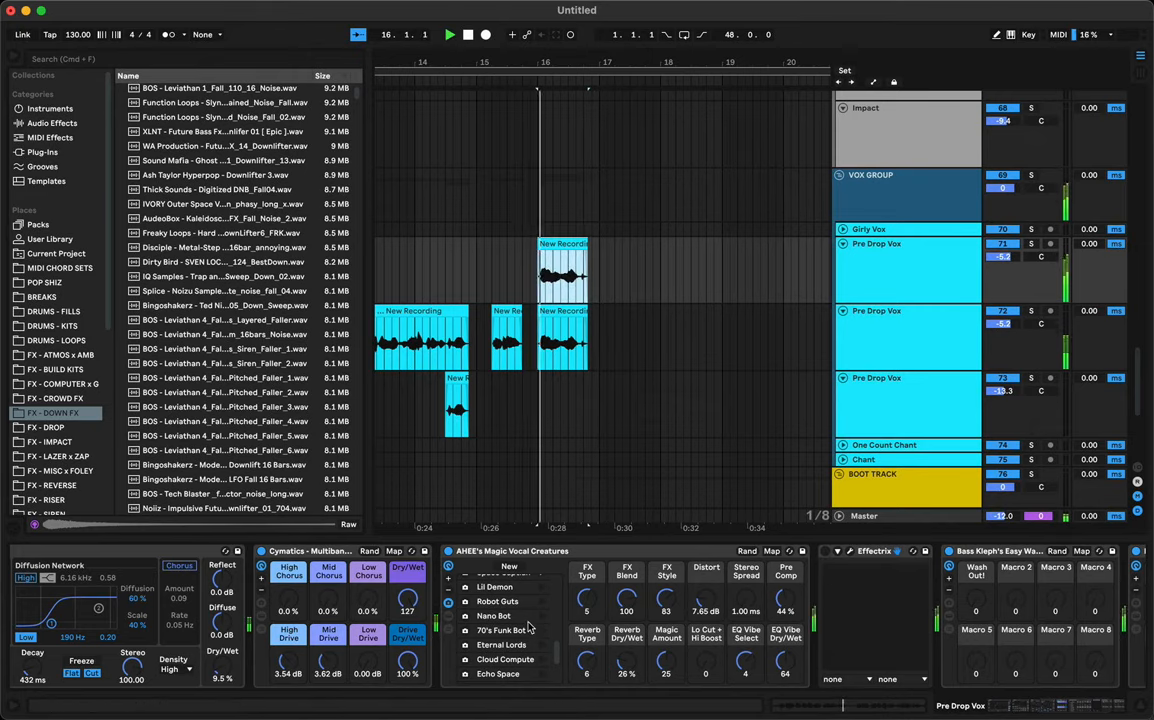
# Step: Audition Robot Guts, Echo Space, Broken Phone, Walkie-Talkie and Daft Pink, temporarily moving the second Pre Drop Vox track's clip out of bar 16
pyautogui.scroll(3, 530, 627)
pyautogui.scroll(-1, 548, 656)
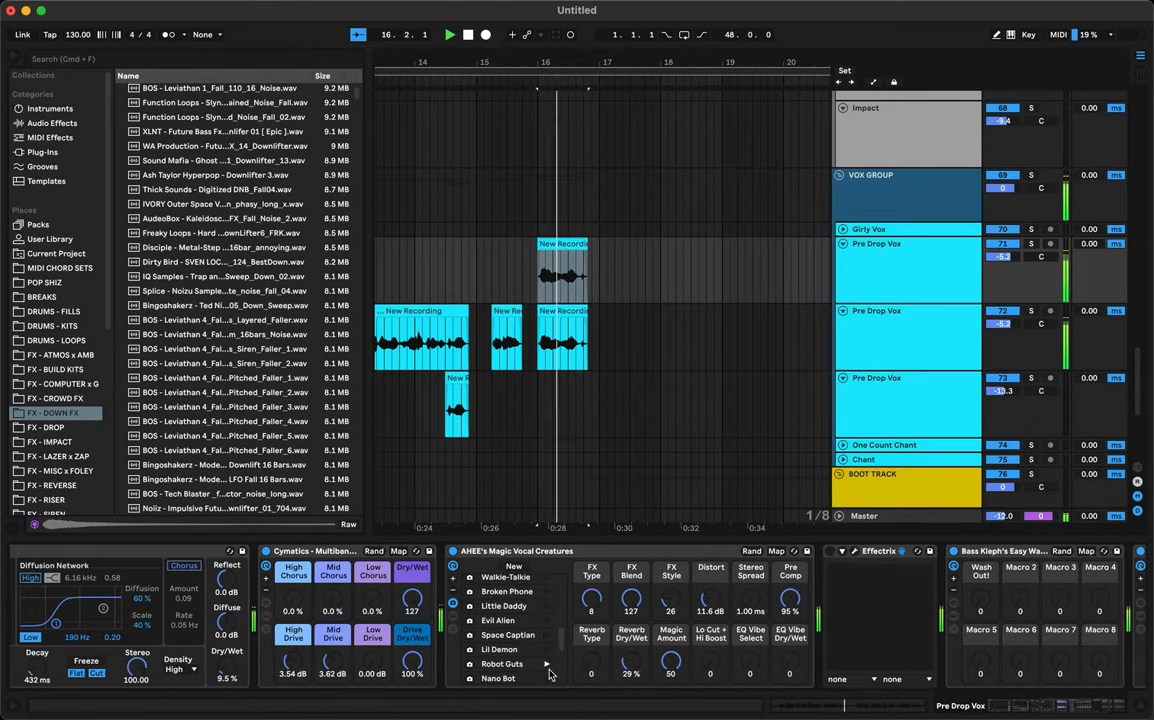
pyautogui.scroll(-5, 541, 642)
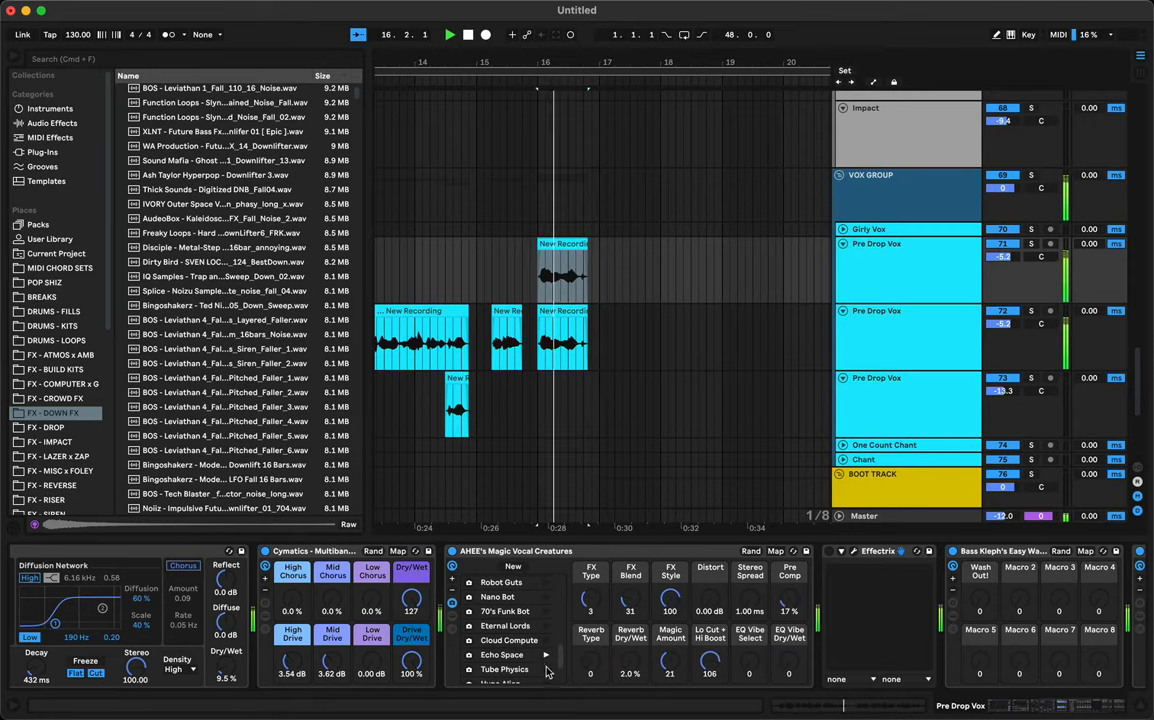
pyautogui.scroll(5, 547, 650)
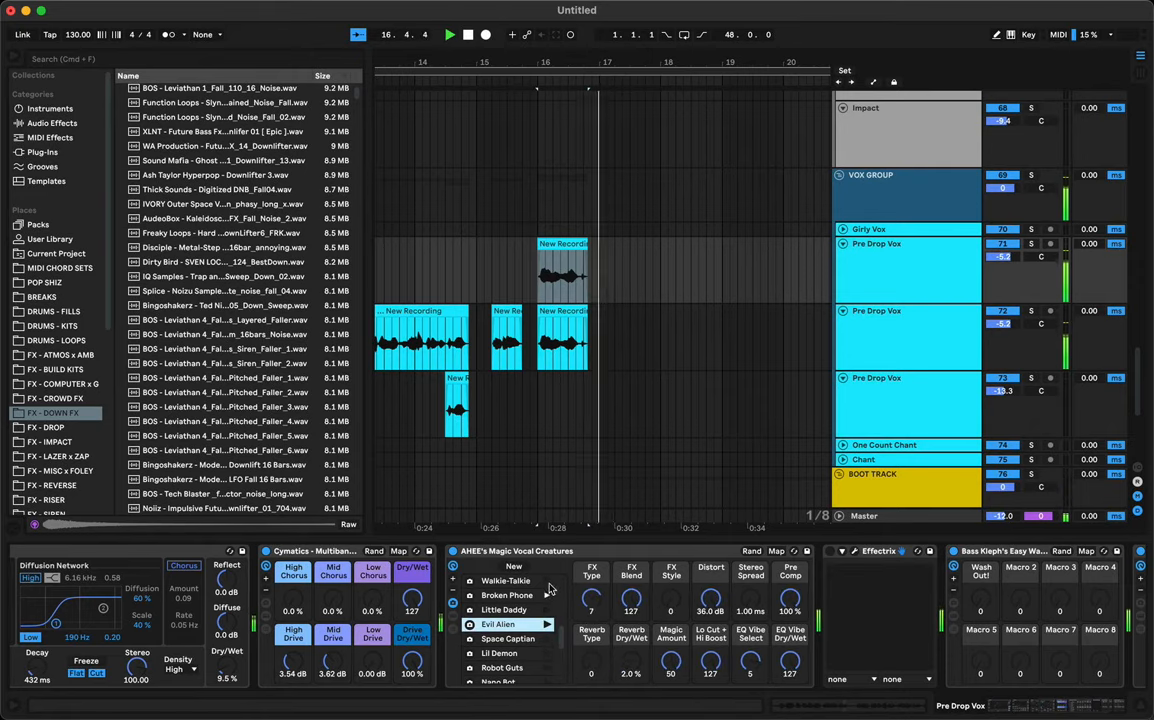
pyautogui.scroll(3, 550, 610)
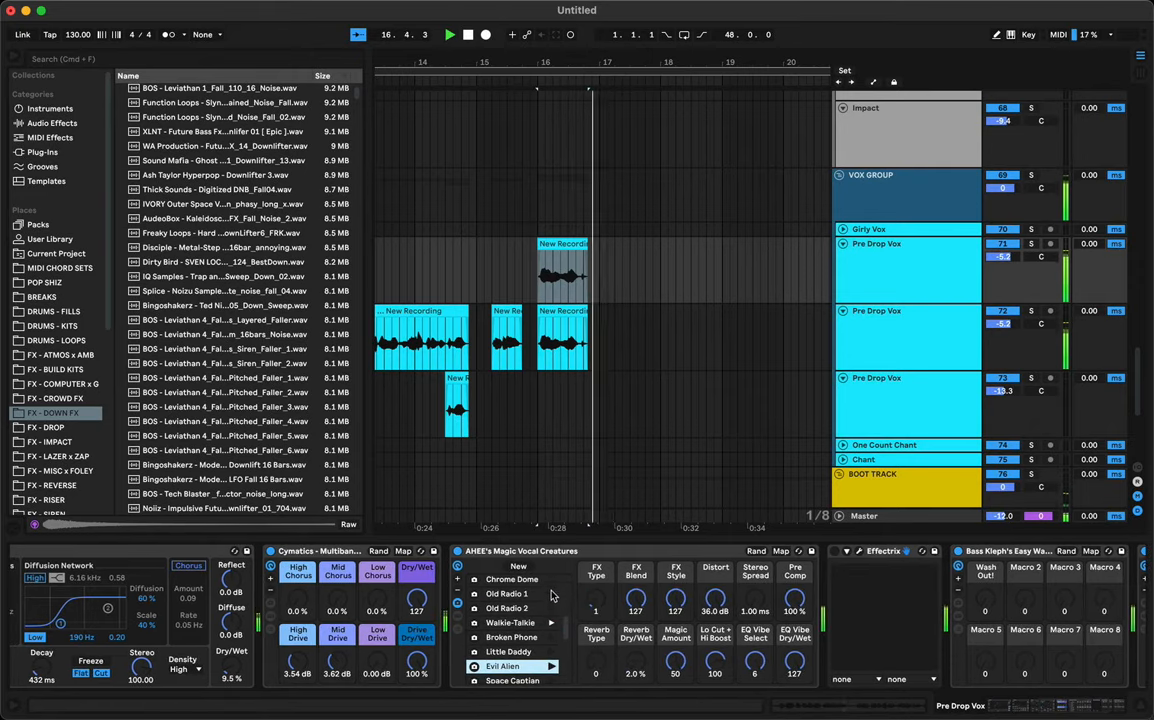
pyautogui.scroll(3, 550, 600)
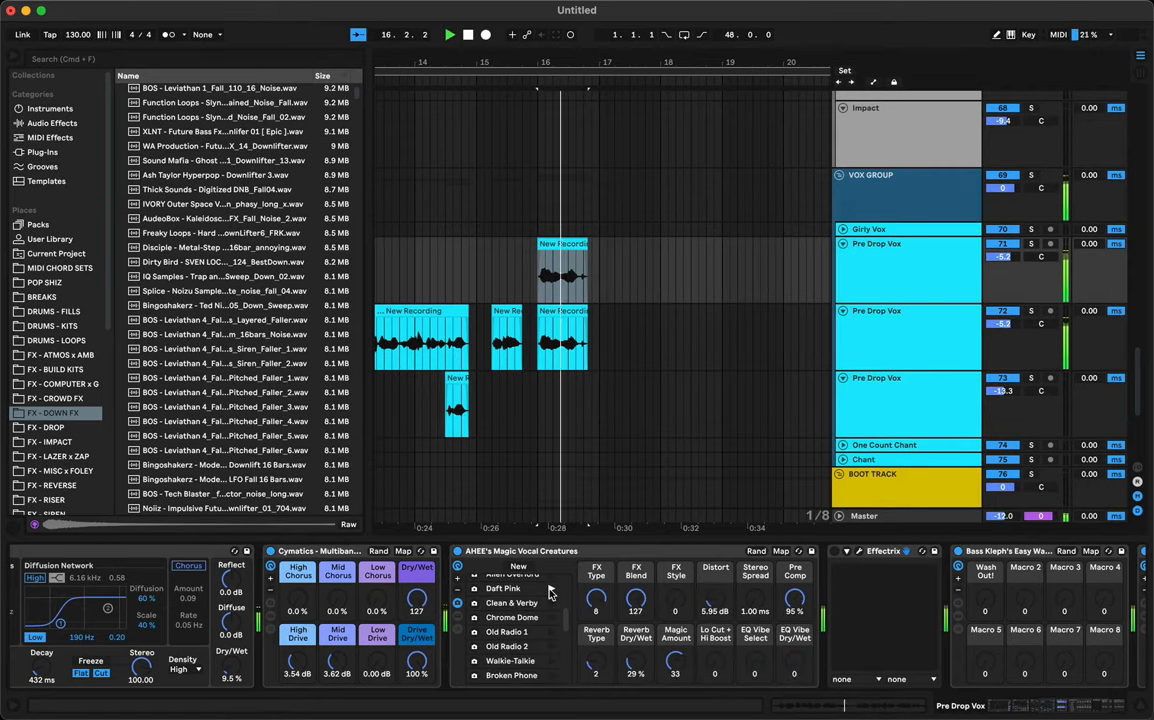
pyautogui.moveTo(557, 323); pyautogui.dragTo(632, 312)
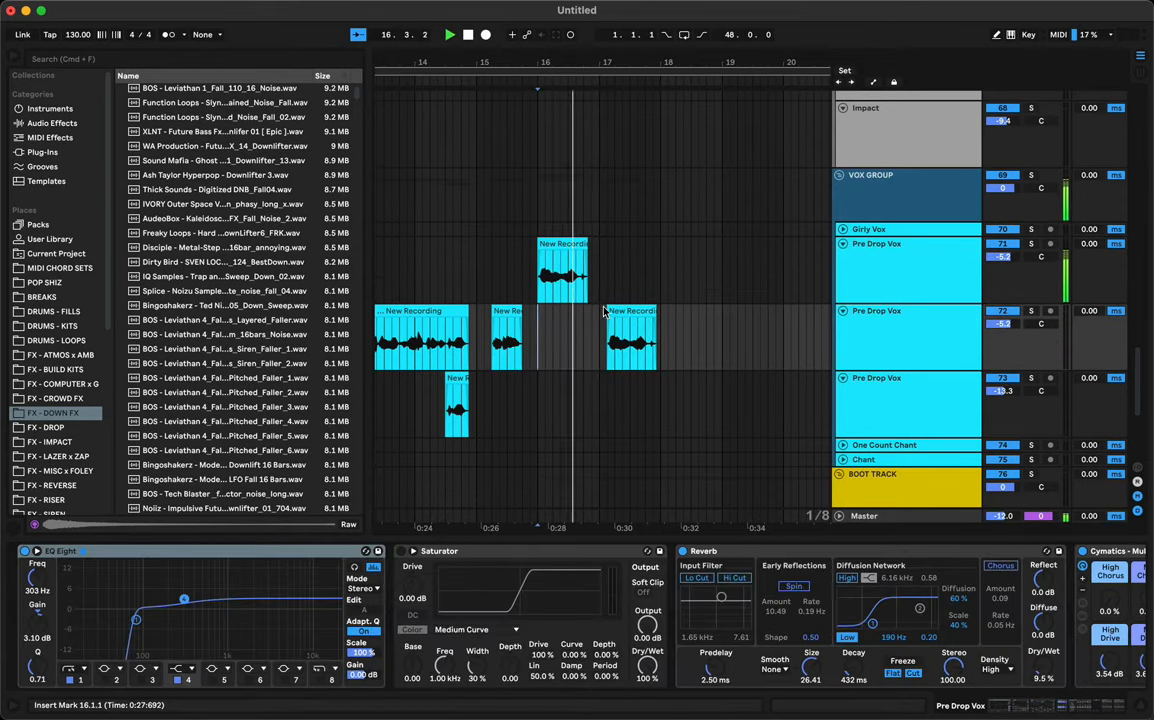
pyautogui.press('super+z')
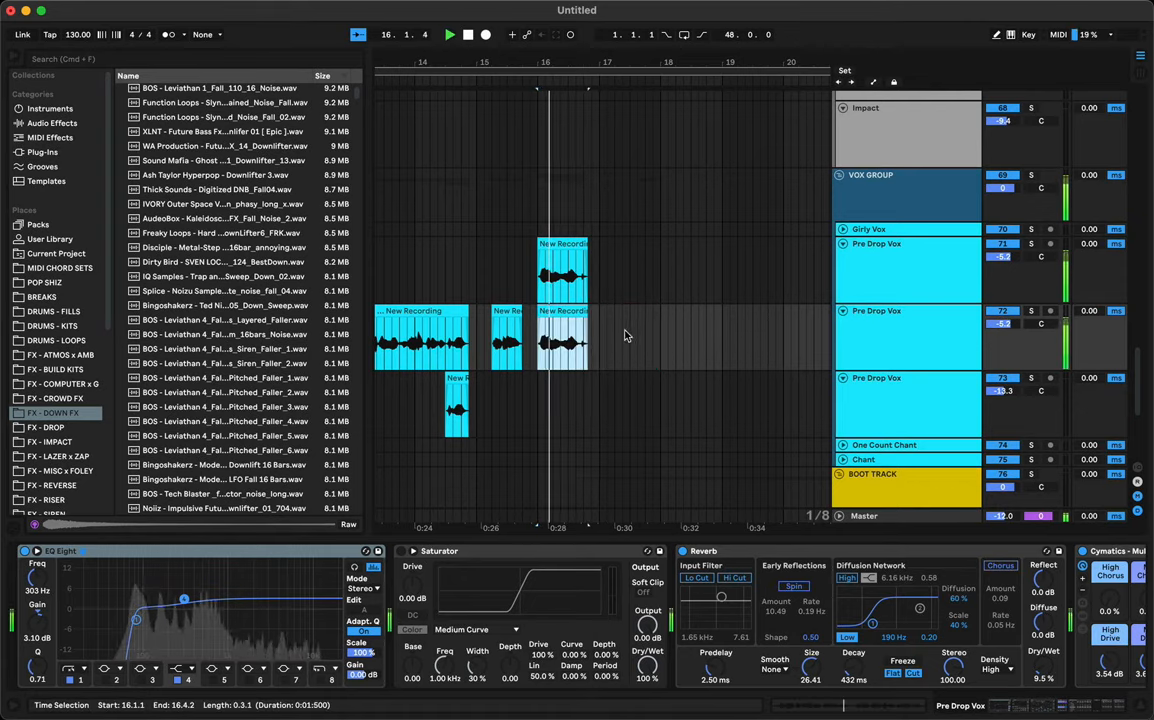
# Step: Return to the first Pre Drop Vox track and reload the Space Captian variation of AHEE's Magic Vocal Creatures while the vocals play
pyautogui.click(565, 262)
pyautogui.scroll(-3, 555, 659)
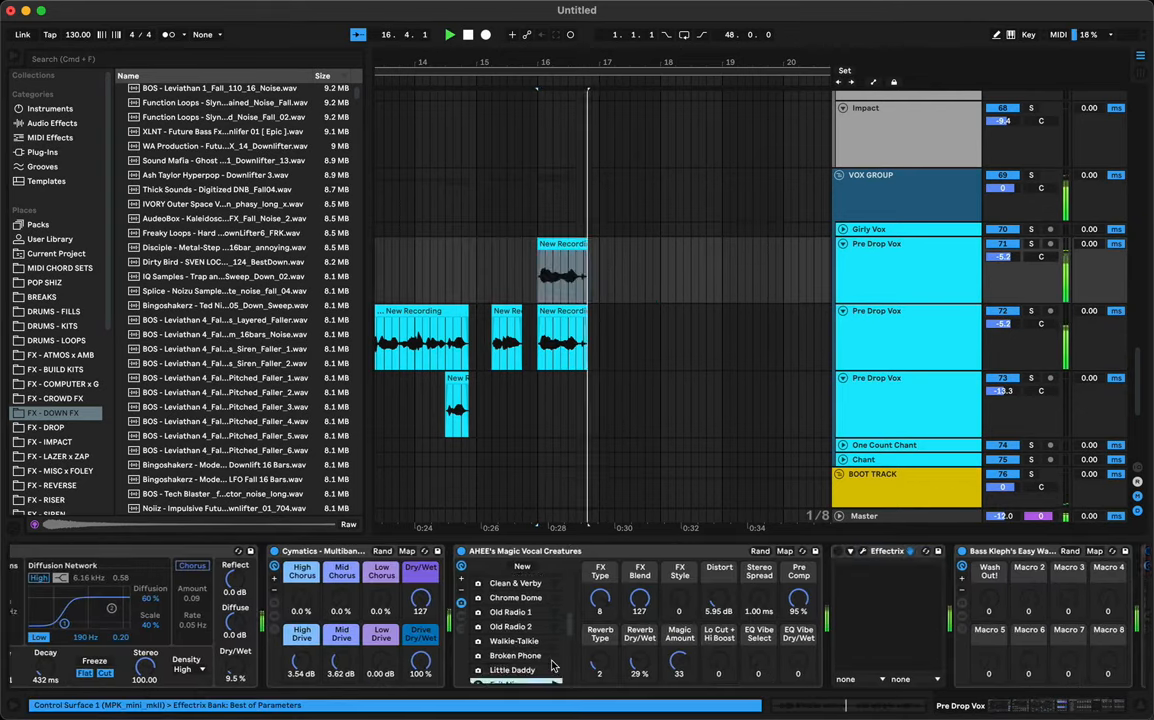
pyautogui.press('space')
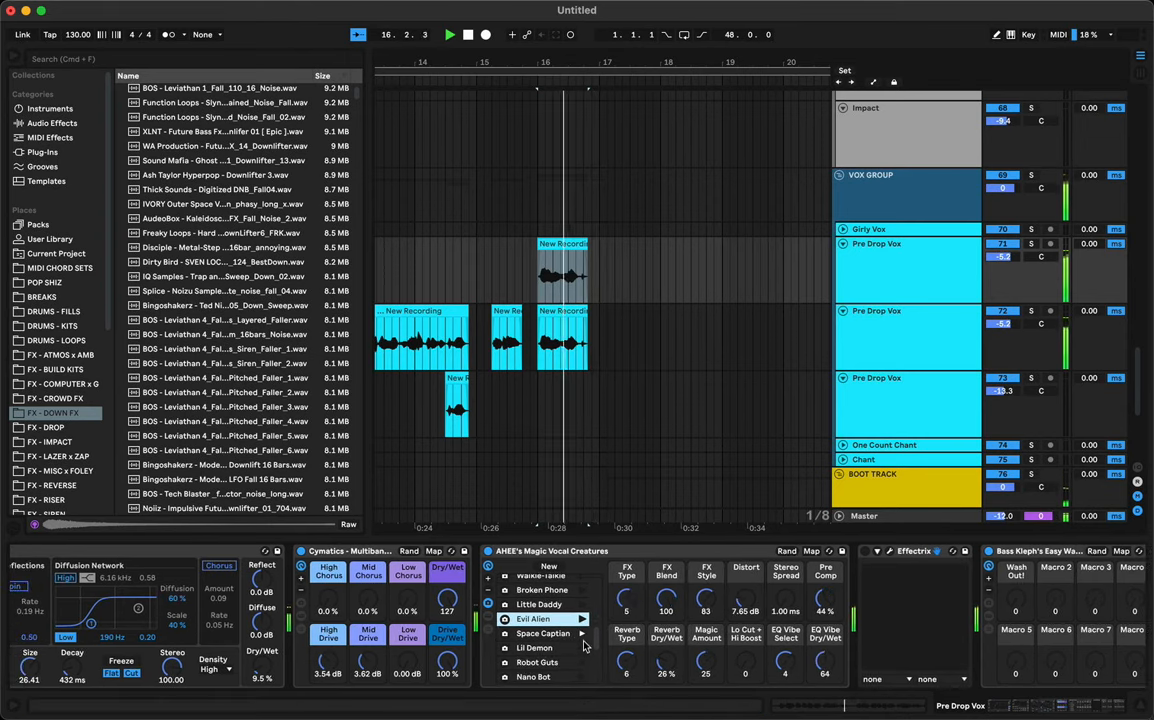
# Step: Play the pre-drop vocals from bar 15 and inspect the bar 16 clips at a closer timeline view
pyautogui.click(484, 230)
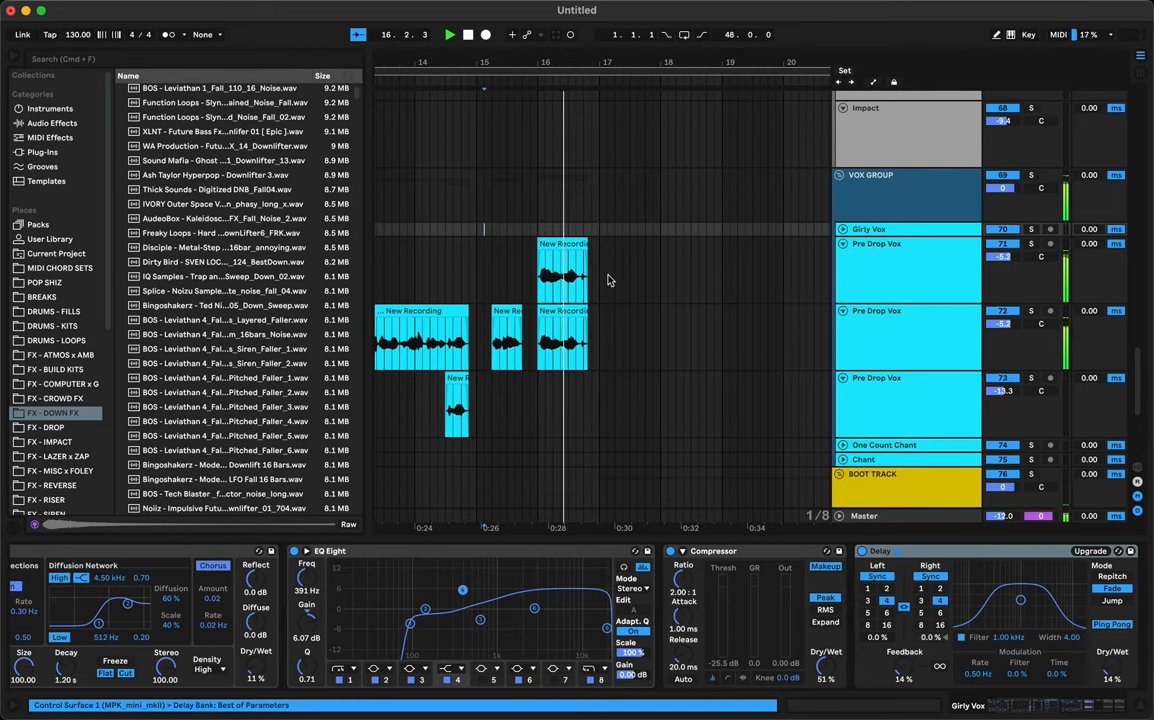
pyautogui.press('space')
pyautogui.press('space')
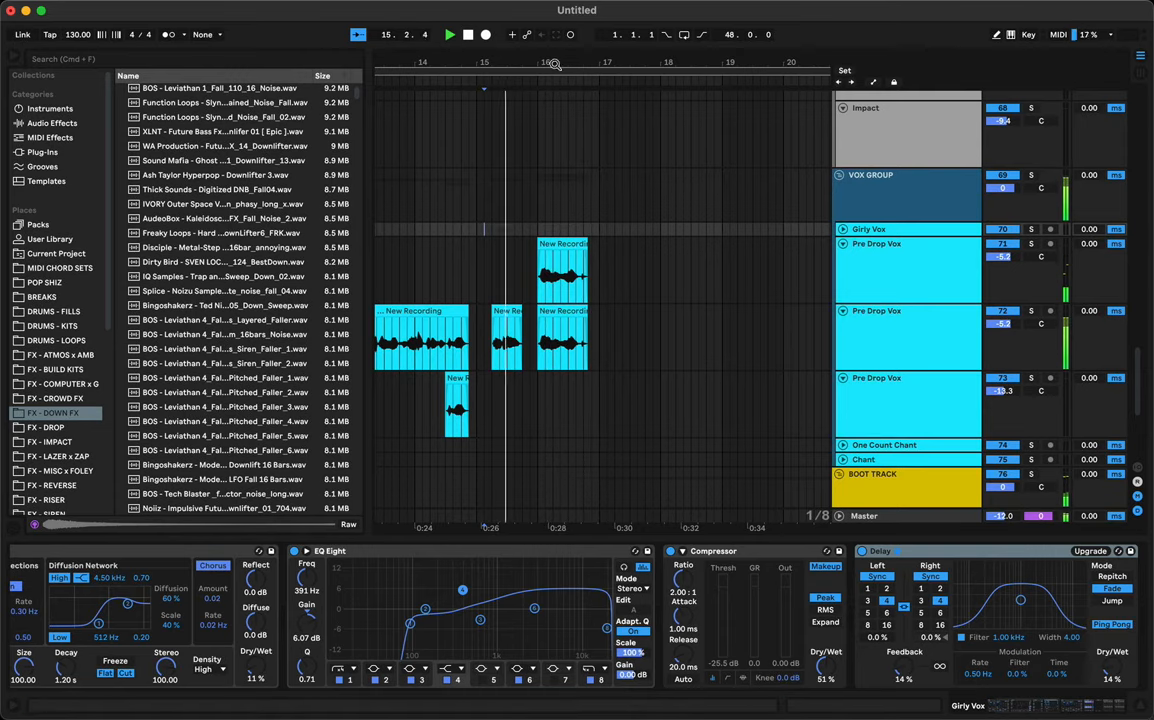
pyautogui.moveTo(555, 64); pyautogui.dragTo(549, 103)
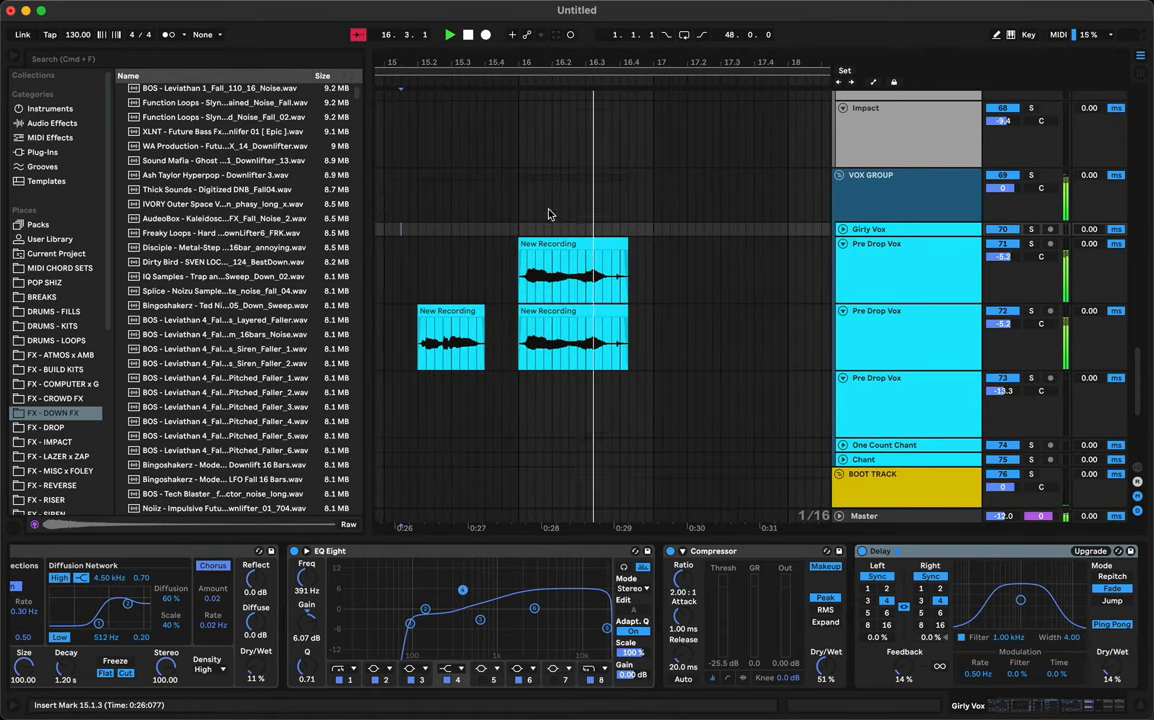
# Step: Set the clip gain of both bar 16 vocal clips to -1.77 dB and replay the vocals
pyautogui.click(562, 312)
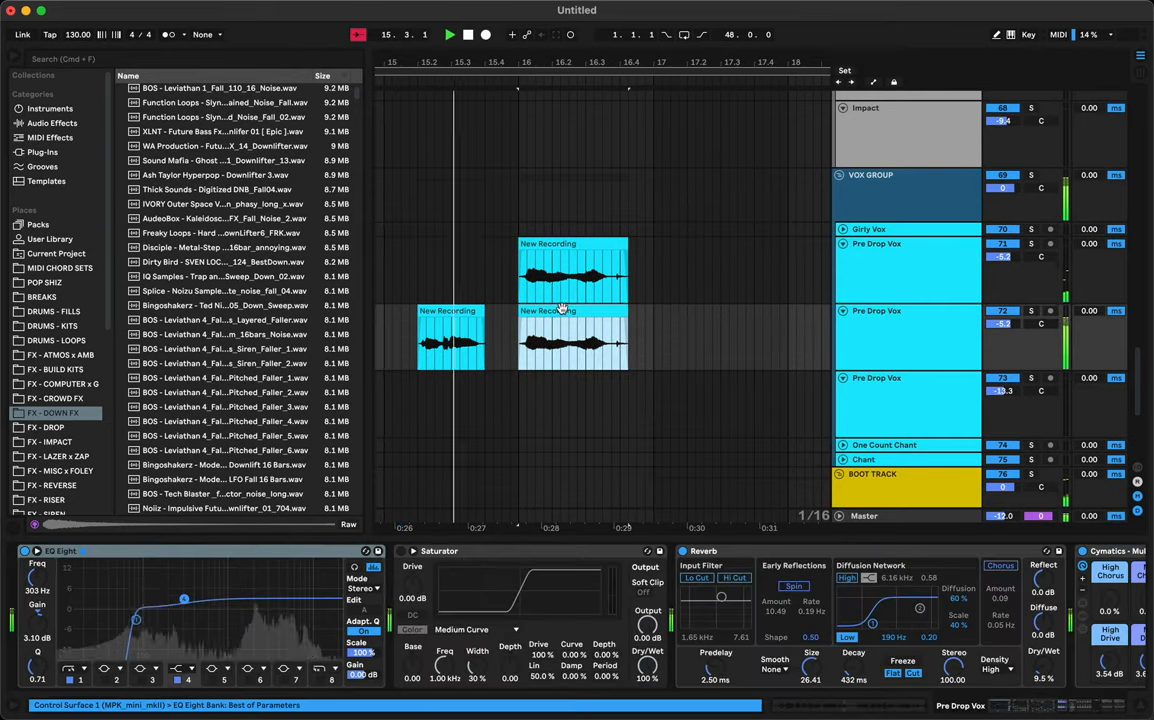
pyautogui.click(578, 252)
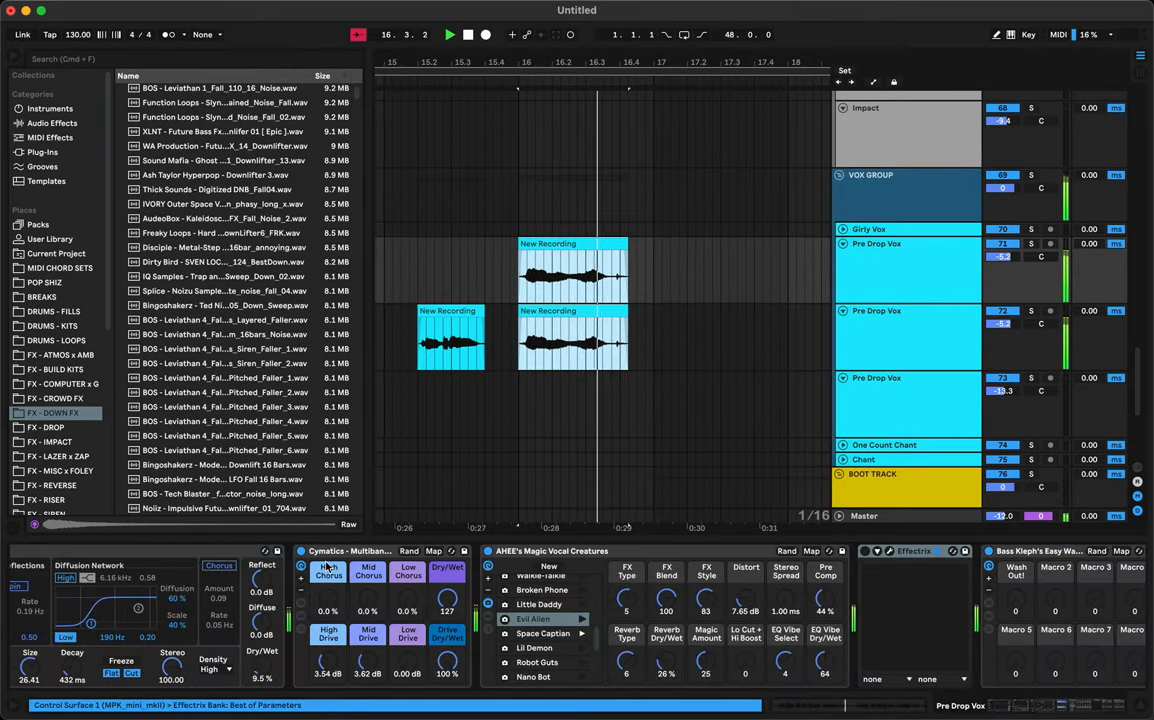
pyautogui.press('space')
pyautogui.doubleClick(566, 311)
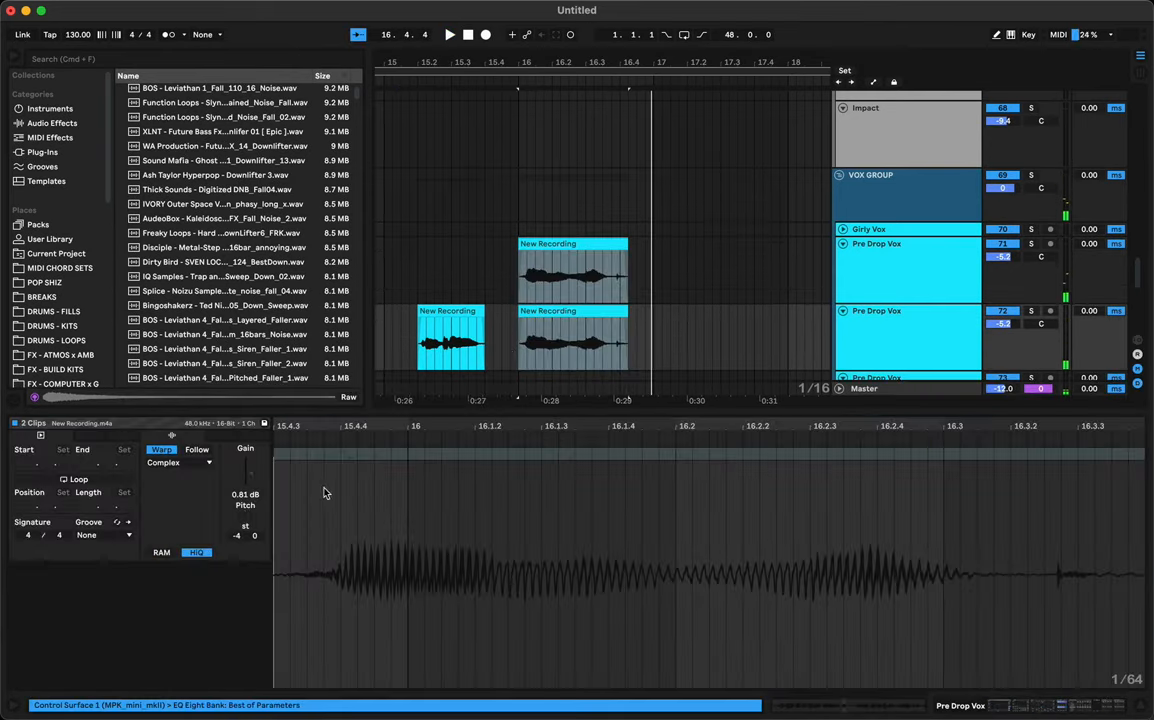
pyautogui.press('space')
pyautogui.moveTo(250, 474); pyautogui.dragTo(250, 490)
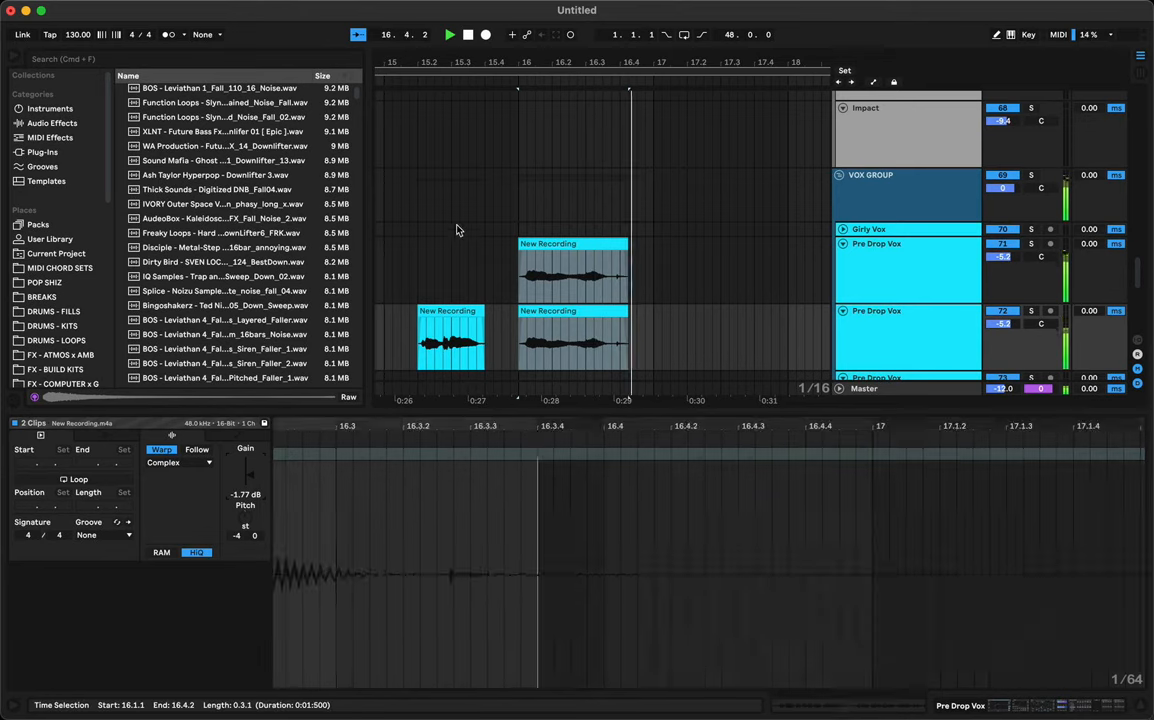
pyautogui.click(459, 270)
# Step: Move both bar 16 vocal clips one sixteenth later to start at 16.1.2 and replay from 15.1.4
pyautogui.click(546, 243)
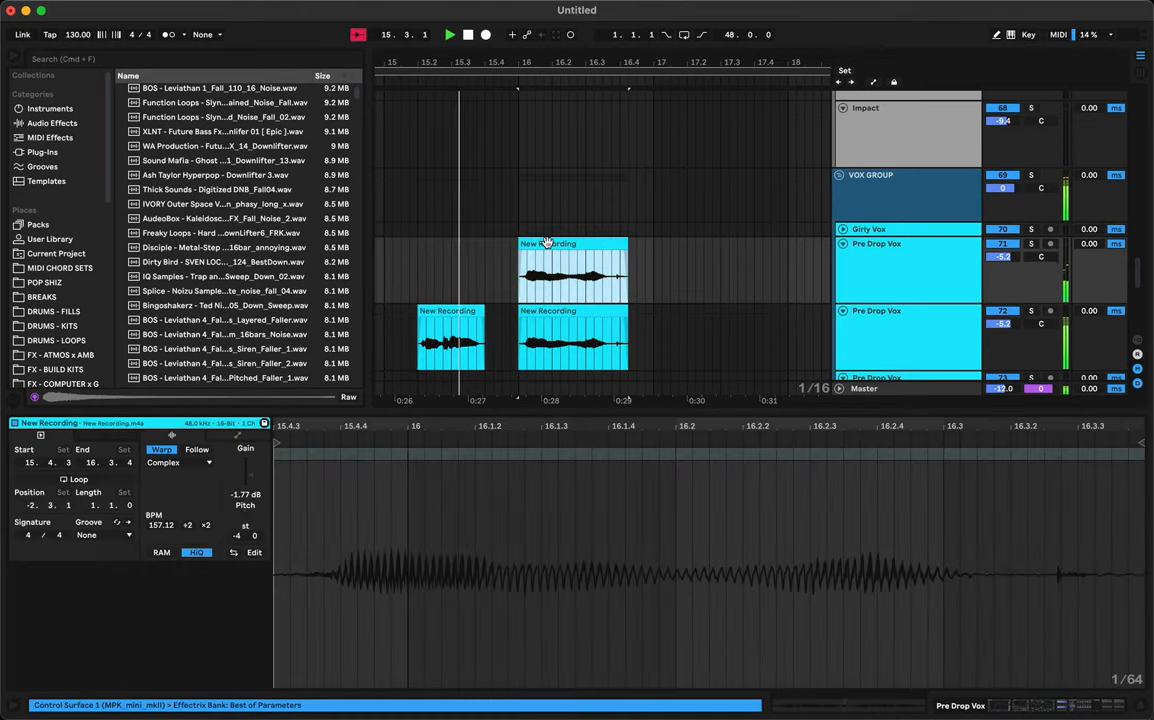
pyautogui.keyDown('shift'); pyautogui.click(542, 310); pyautogui.keyUp('shift')
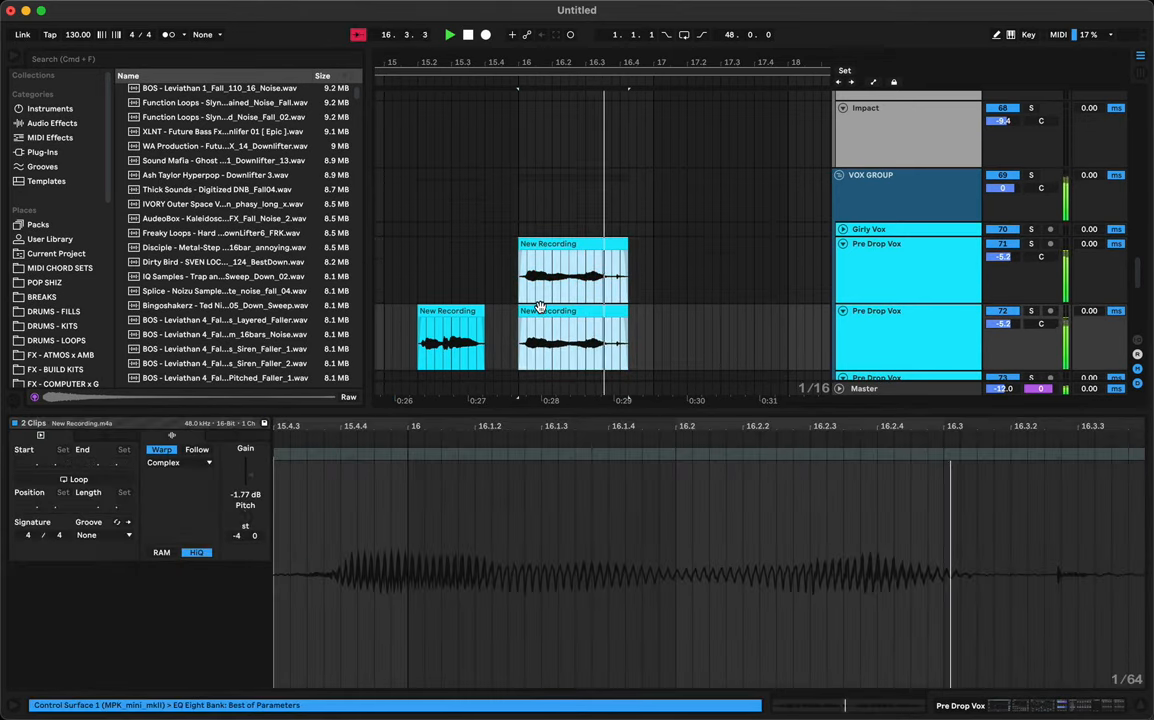
pyautogui.moveTo(572, 259); pyautogui.dragTo(581, 259)
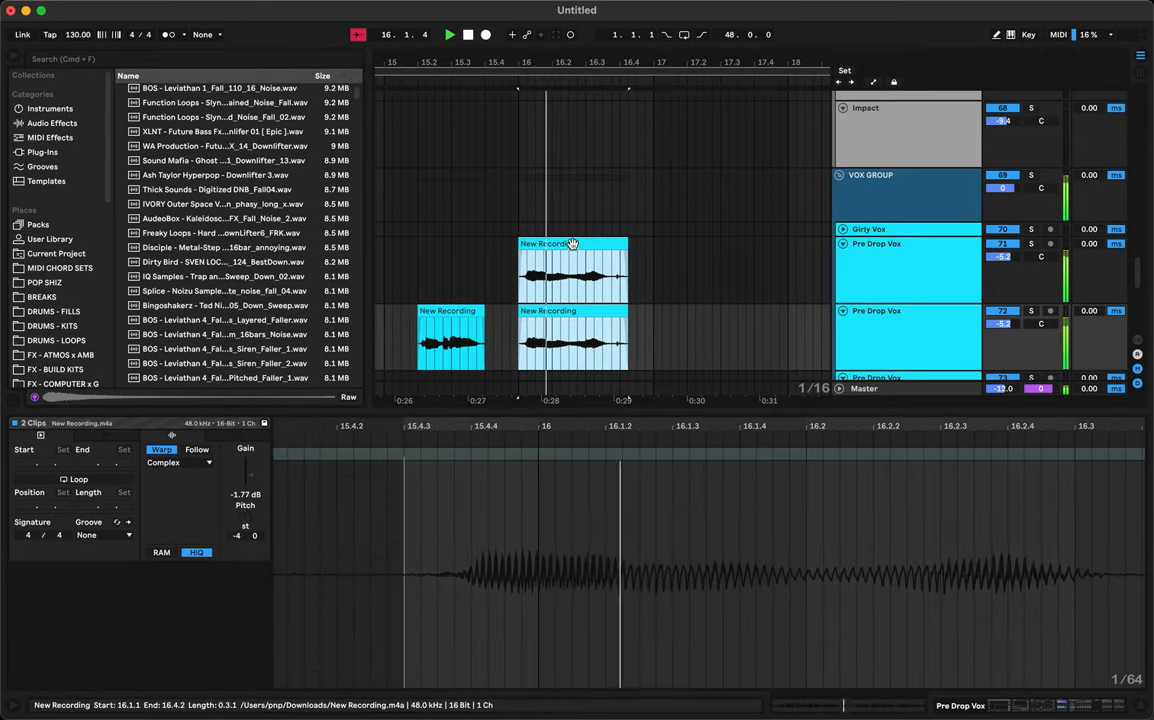
pyautogui.click(413, 279)
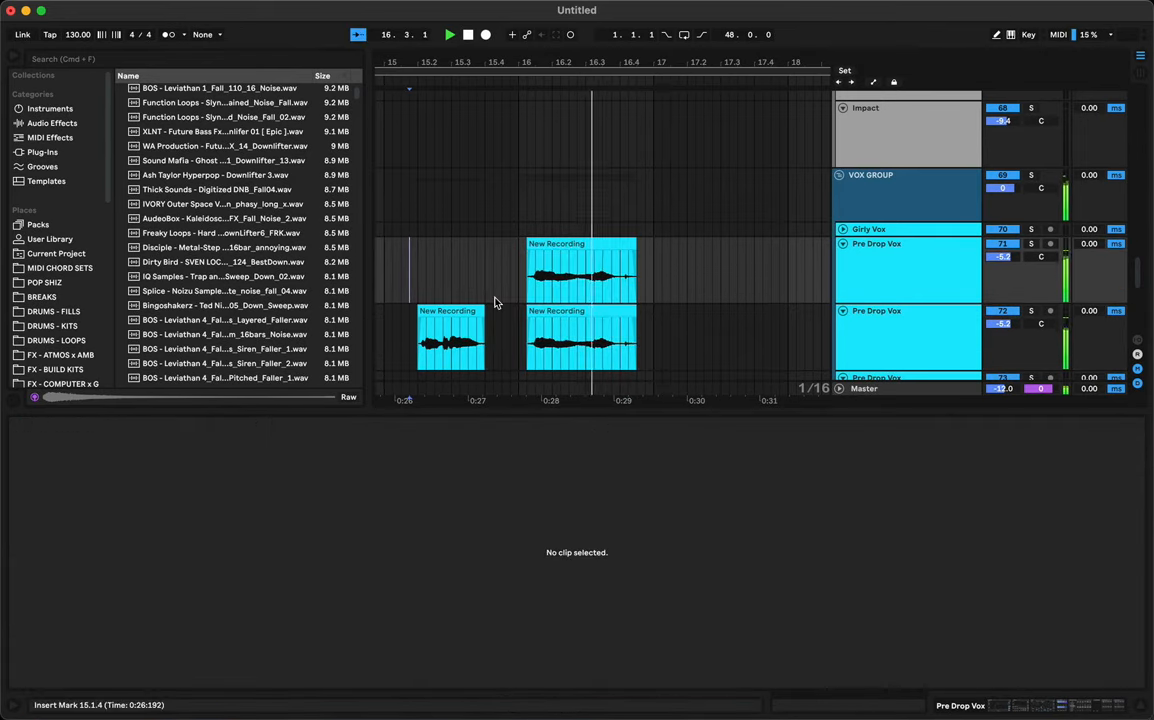
# Step: Try moving both bar 16 vocal clips two sixteenths later to 16.1.4, listen, and undo the move
pyautogui.moveTo(557, 243); pyautogui.dragTo(574, 240)
pyautogui.press('super+z')
pyautogui.keyDown('shift'); pyautogui.click(551, 309); pyautogui.keyUp('shift')
pyautogui.press('space')
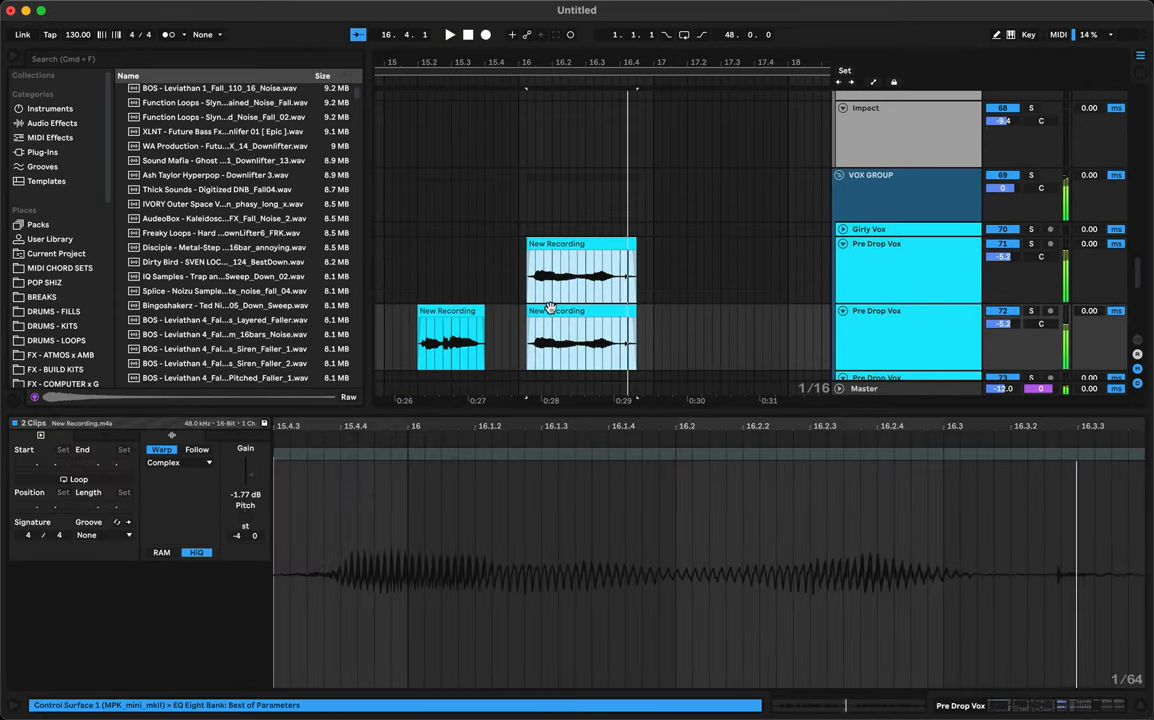
pyautogui.moveTo(551, 309); pyautogui.dragTo(568, 309)
pyautogui.press('space')
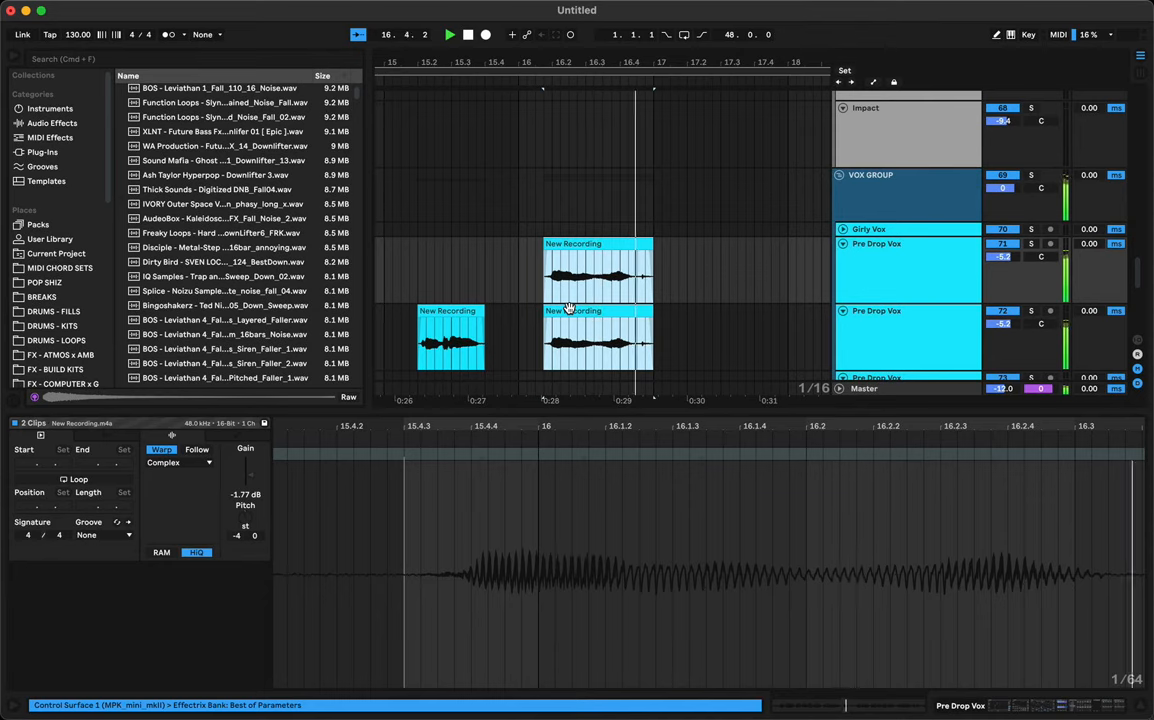
pyautogui.press('super+z')
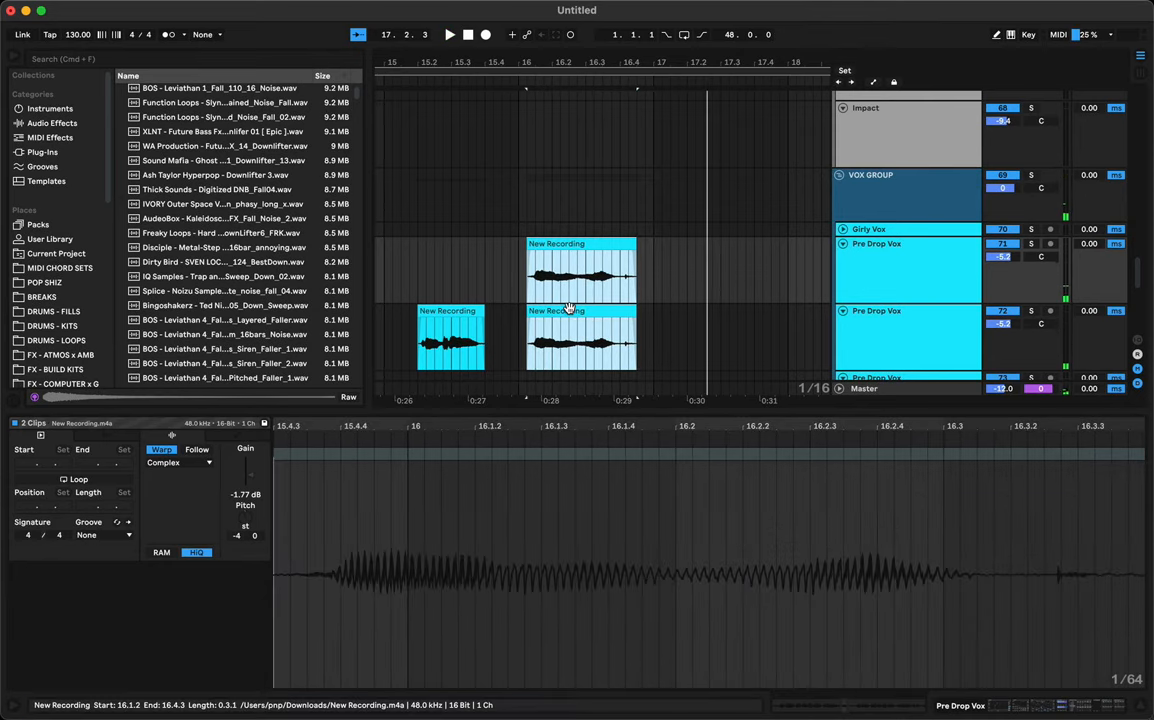
# Step: Move both bar 16 vocal clips to start at 15.4.4 and play them from bar 15
pyautogui.moveTo(562, 246)
pyautogui.mouseDown()
pyautogui.moveTo(555, 257)
pyautogui.moveTo(546, 240)
pyautogui.mouseUp()
pyautogui.press('space')
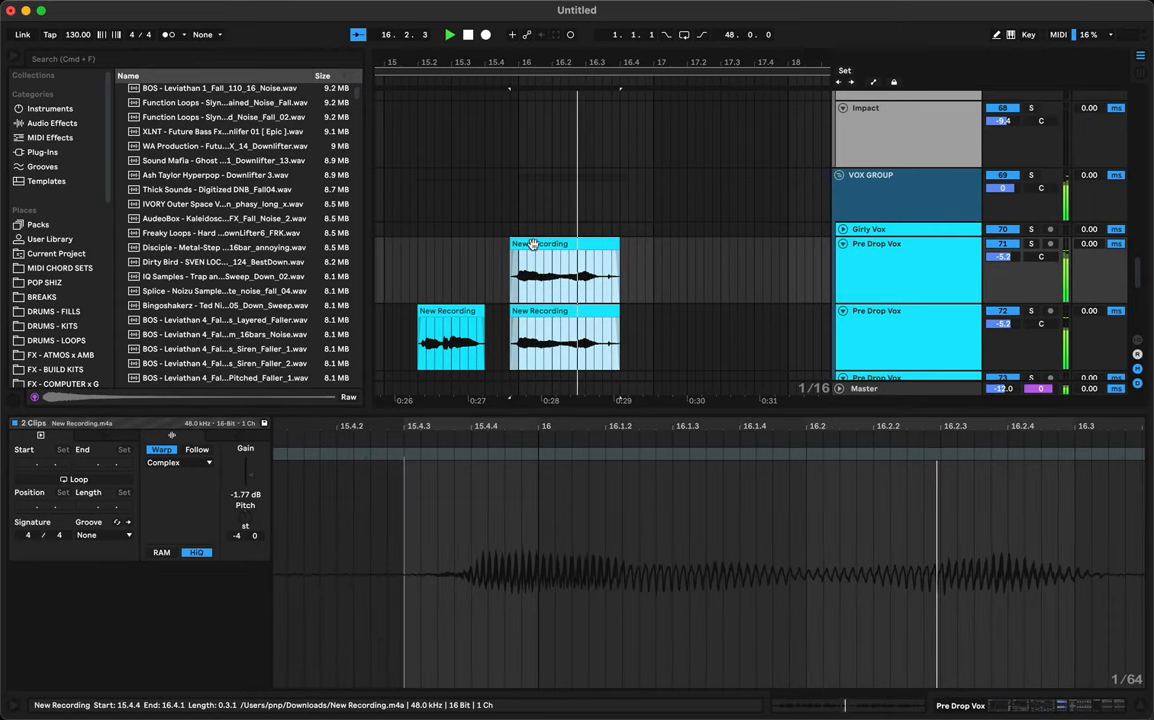
pyautogui.click(409, 271)
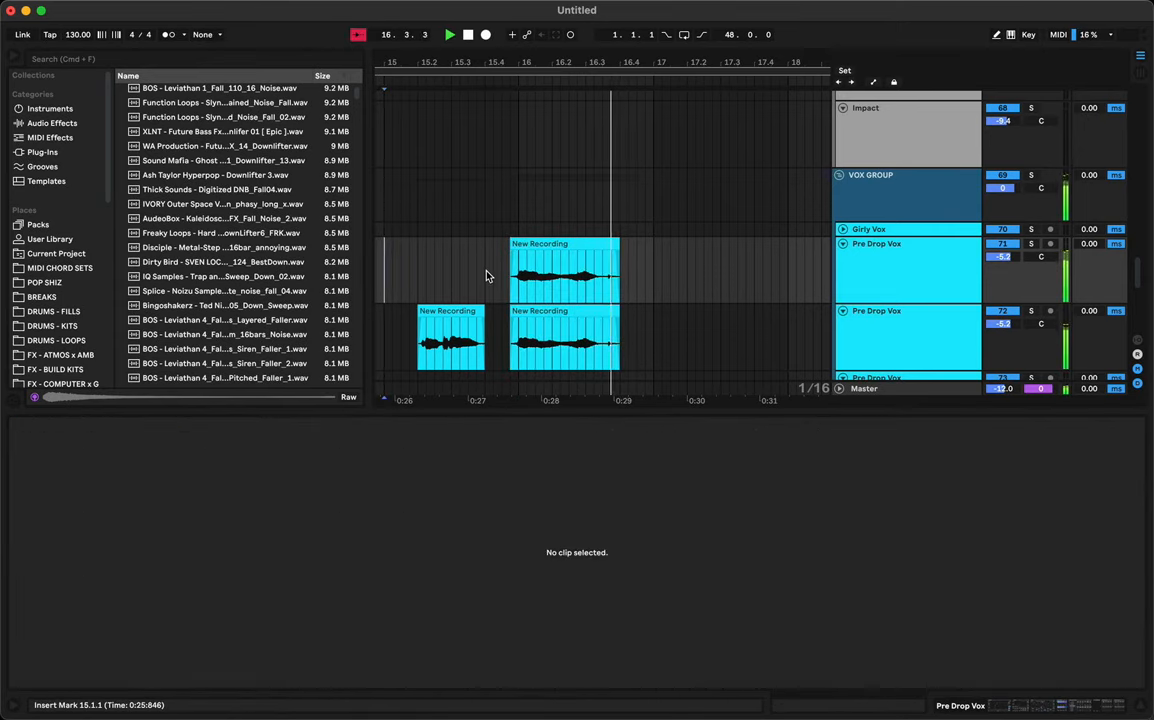
pyautogui.press('space')
pyautogui.press('space')
pyautogui.moveTo(640, 59)
pyautogui.mouseDown()
pyautogui.moveTo(640, 22)
pyautogui.moveTo(631, 76)
pyautogui.mouseUp()
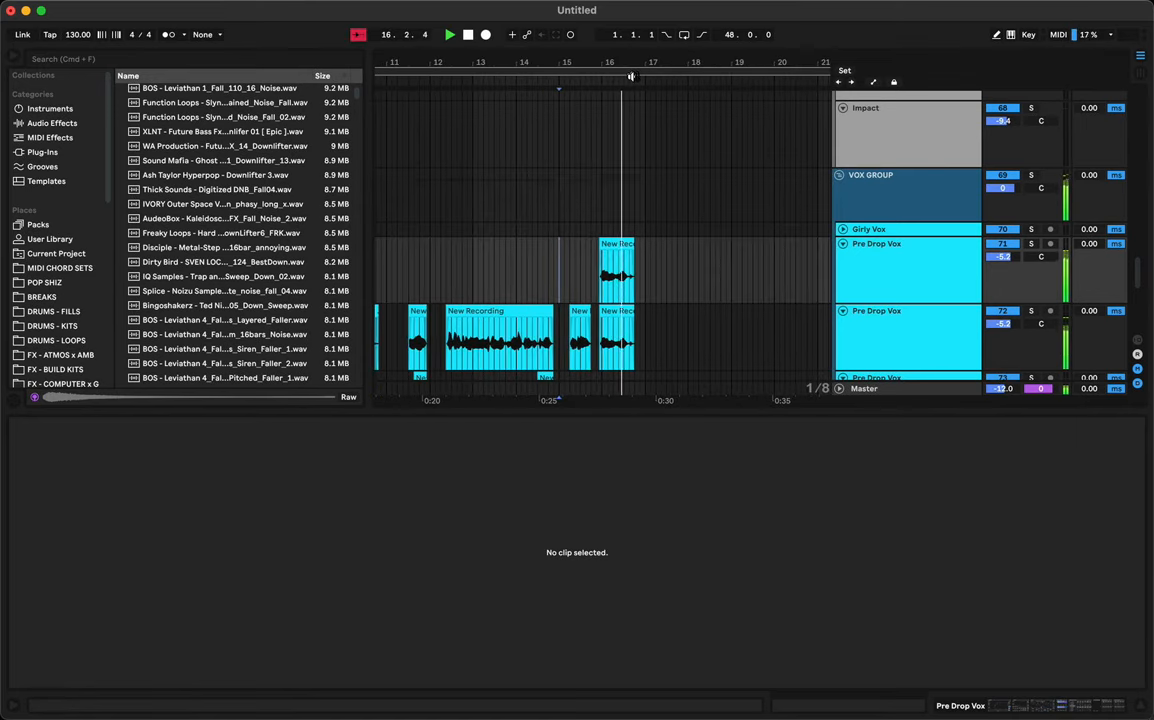
pyautogui.scroll(5, 610, 211)
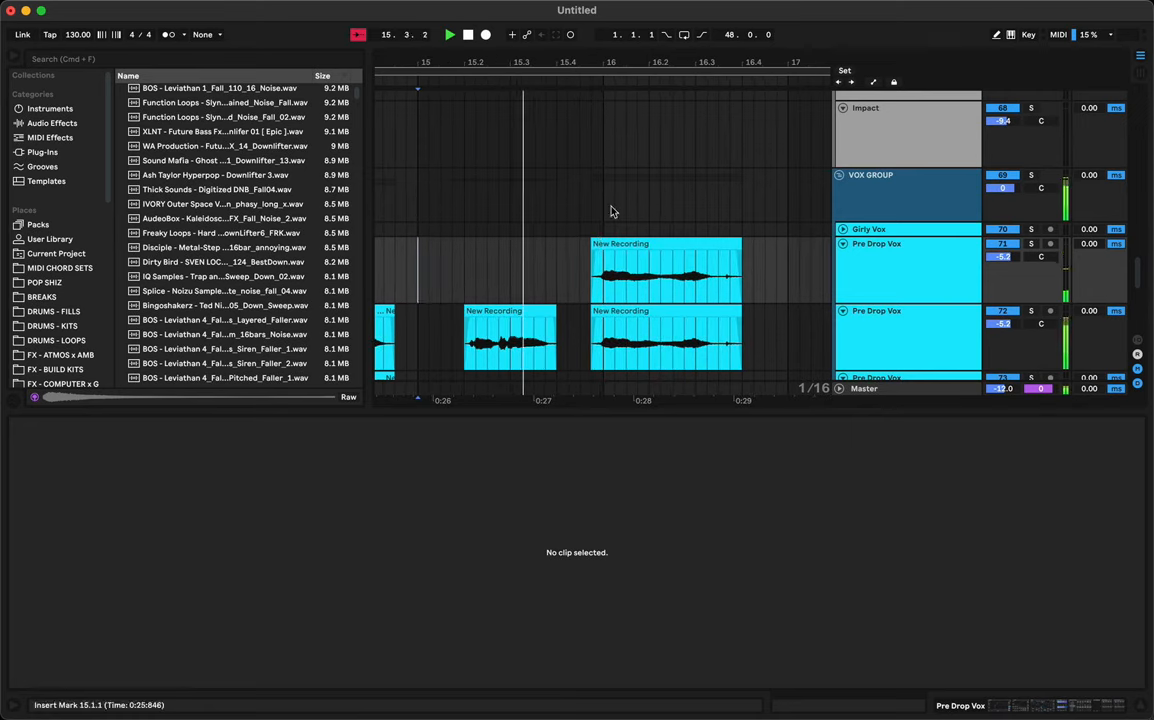
# Step: Nudge both bar 16 vocal clips about half a sixteenth later off the grid, replay them, and turn grid snapping back on
pyautogui.click(605, 241)
pyautogui.keyDown('shift'); pyautogui.click(608, 314); pyautogui.keyUp('shift')
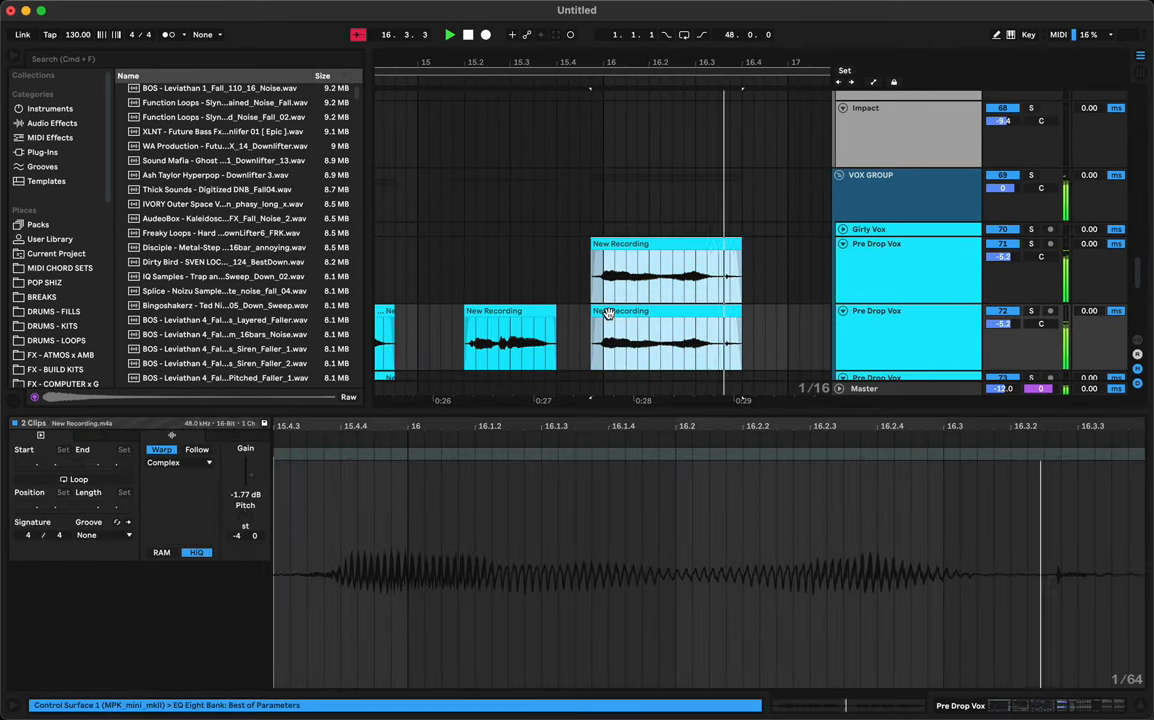
pyautogui.moveTo(611, 313); pyautogui.dragTo(626, 326)
pyautogui.click(453, 265)
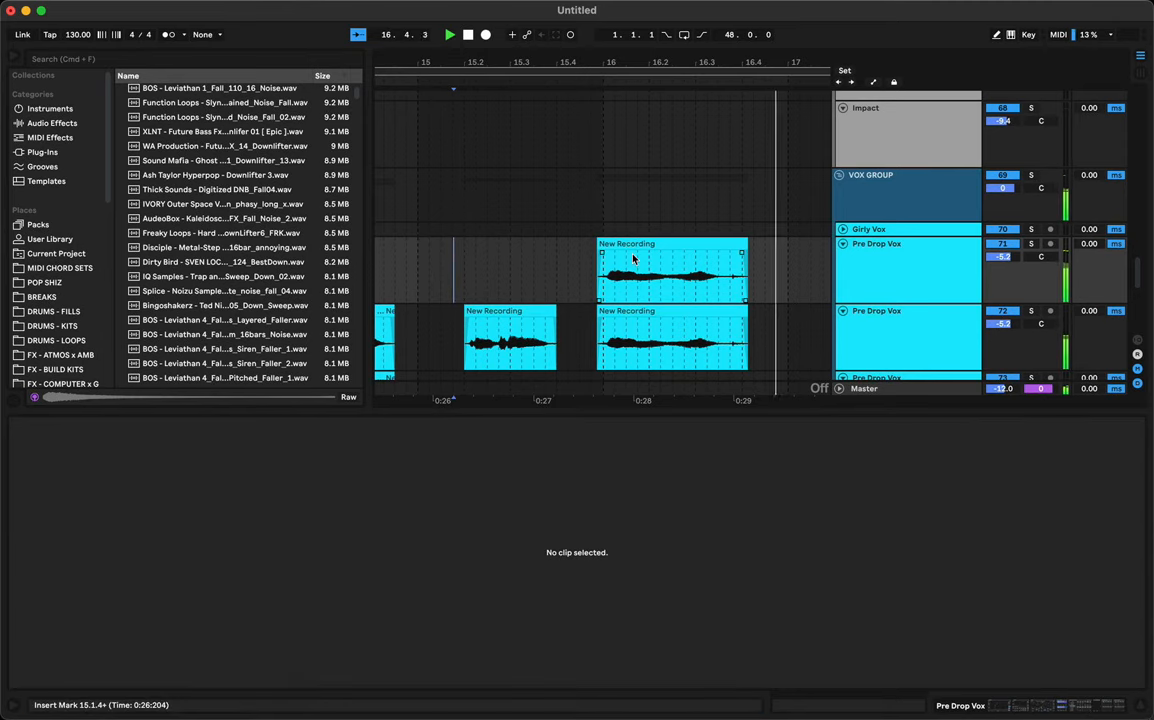
pyautogui.press('space')
pyautogui.press('space')
pyautogui.press('super+4')
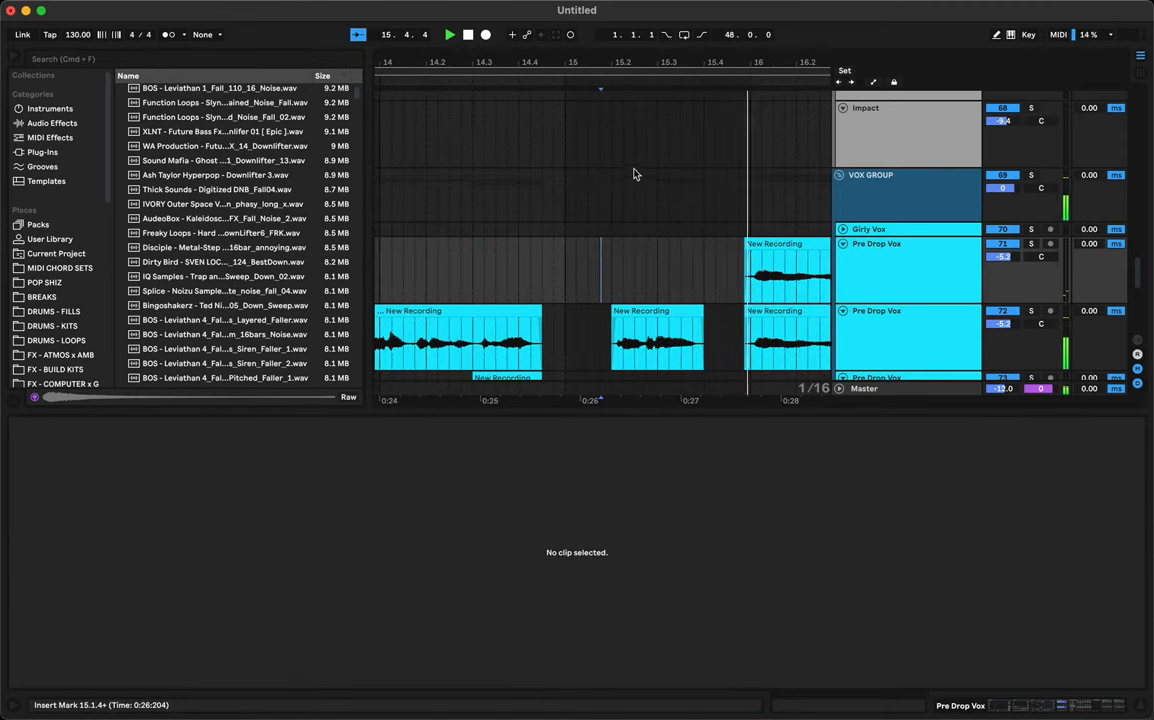
# Step: Play the whole intro with its vocals from bar 1
pyautogui.moveTo(618, 62); pyautogui.dragTo(616, 18)
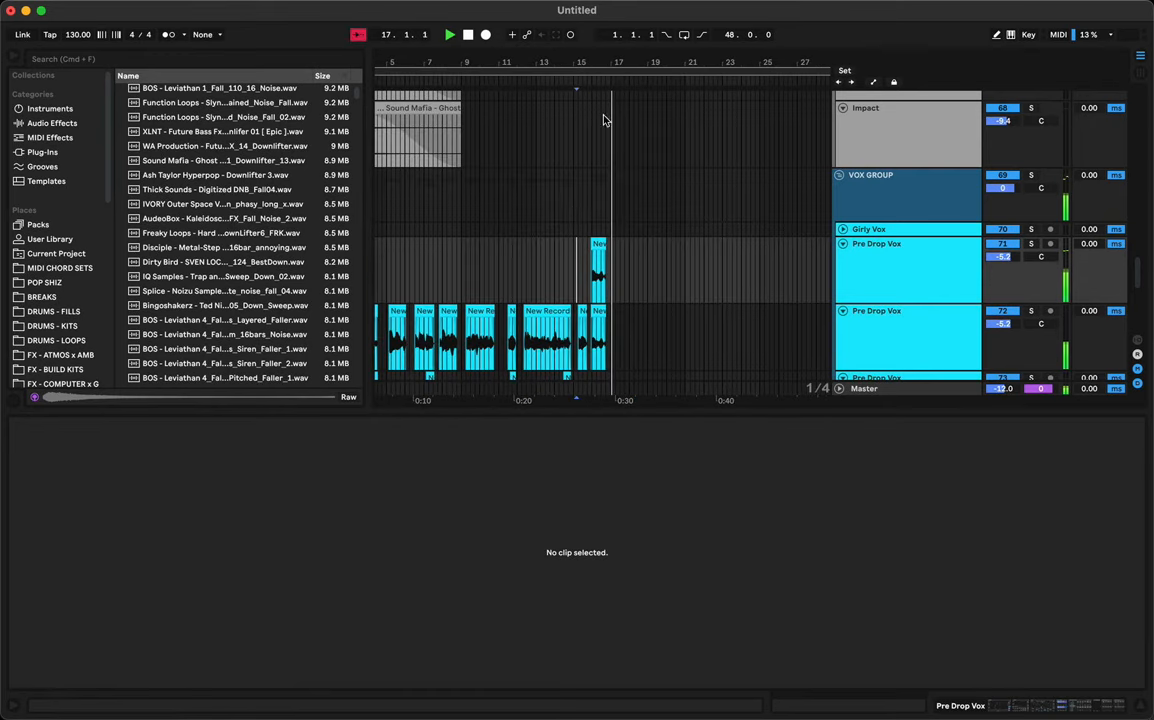
pyautogui.hscroll(-3, 570, 273)
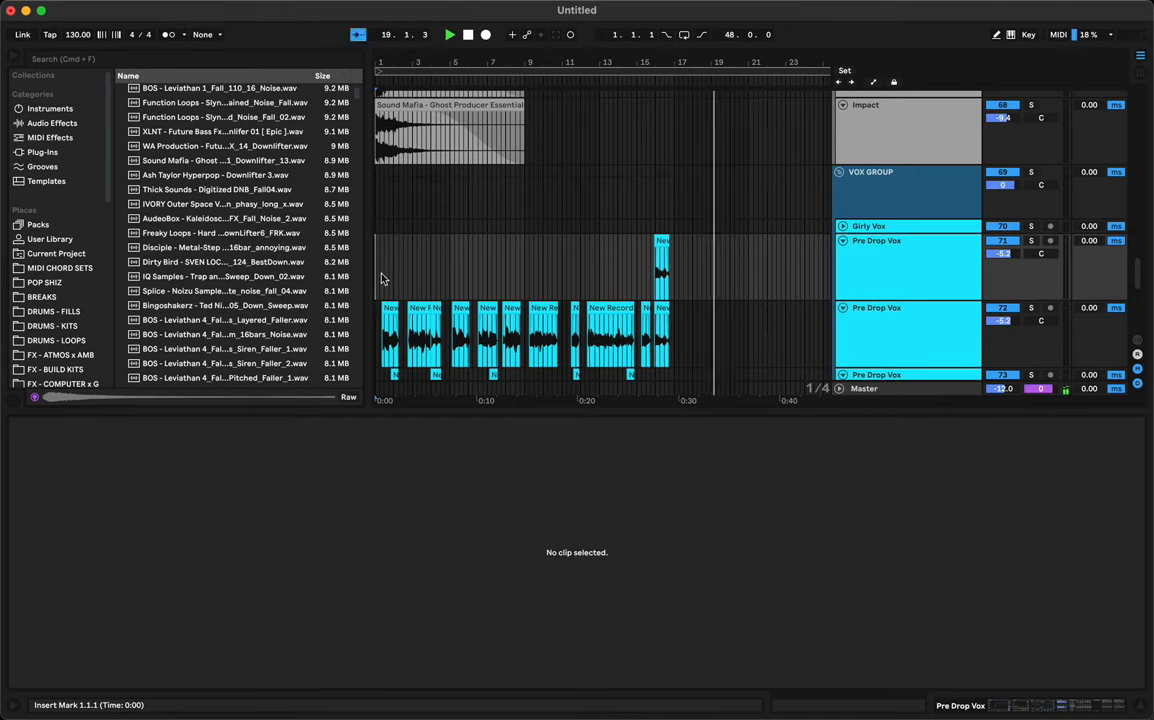
pyautogui.press('space')
pyautogui.press('space')
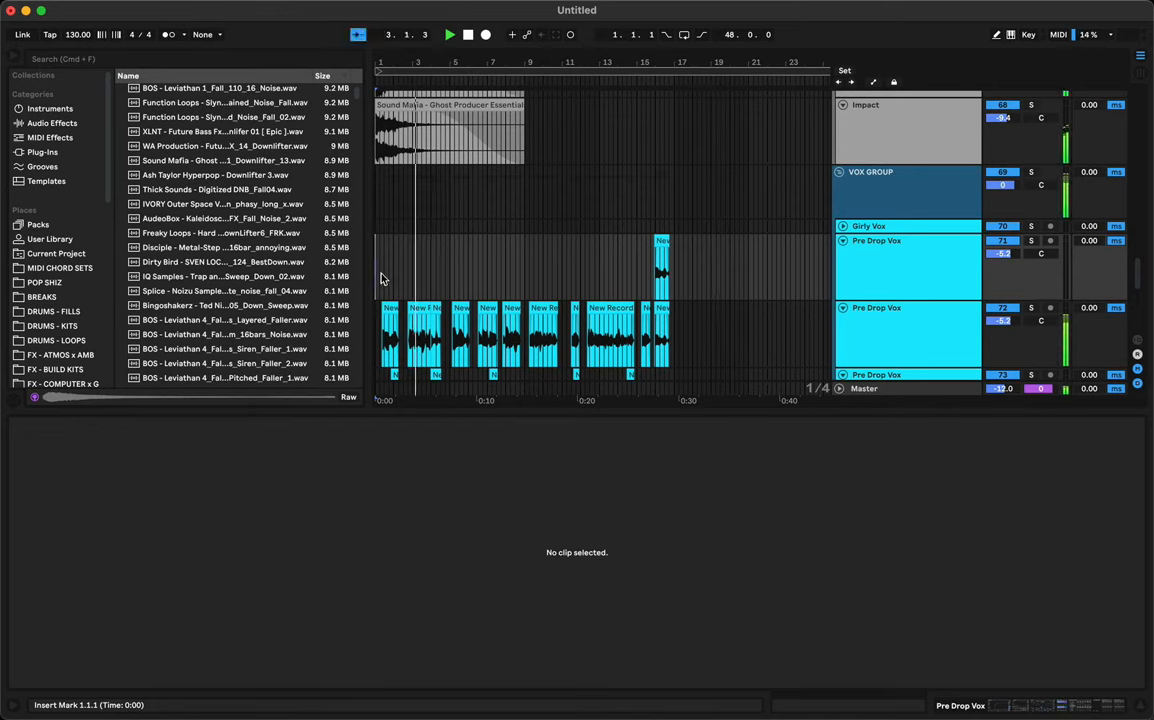
# Step: Enable band 5 of EQ Eight on the second Pre Drop Vox track and set it to 696 Hz, 3.60 dB gain and Q 0.28
pyautogui.click(412, 308)
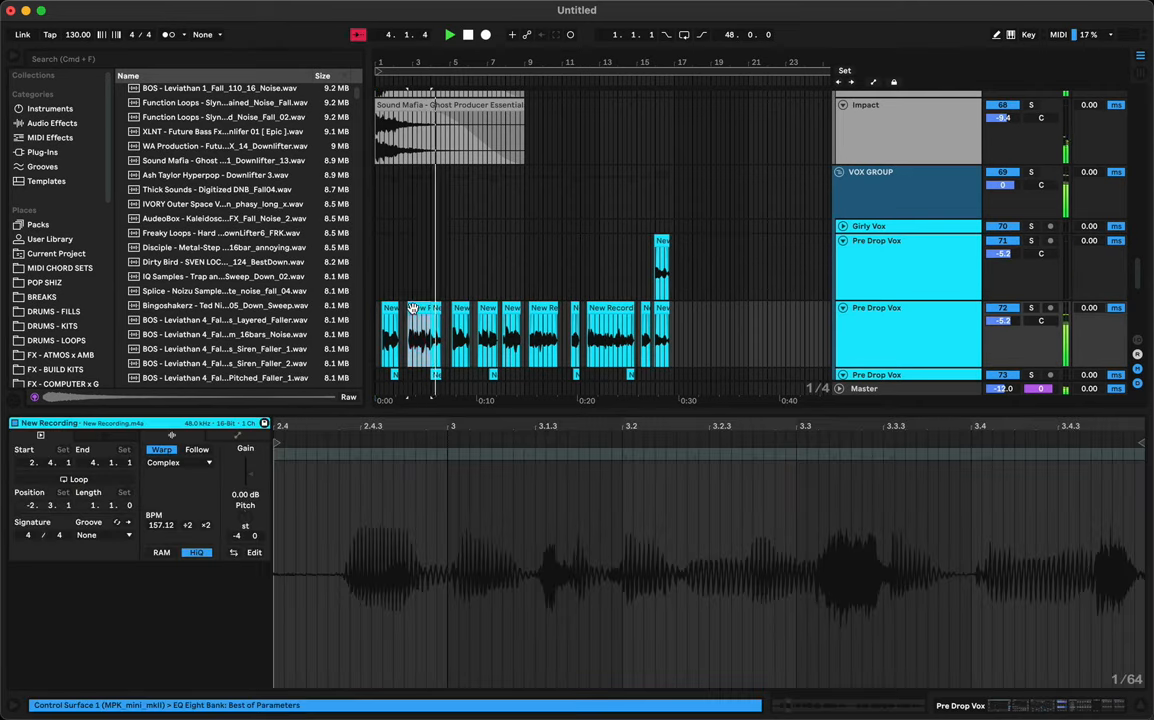
pyautogui.hotkey('shift', 'Tab')
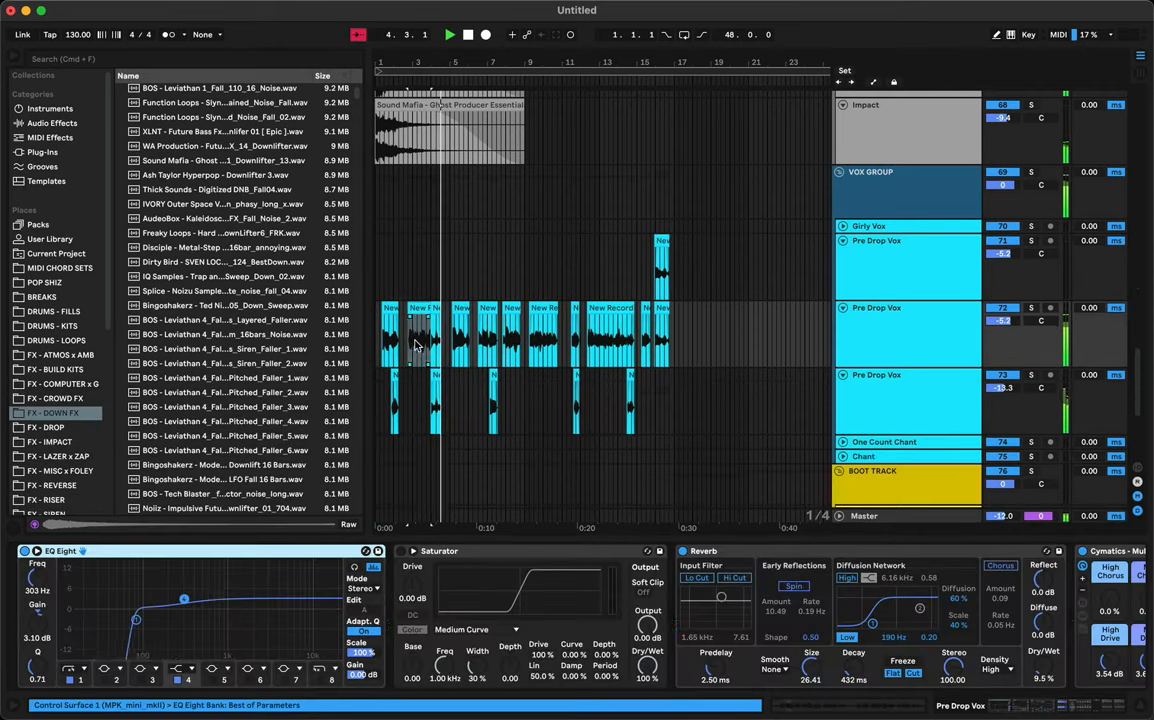
pyautogui.click(213, 682)
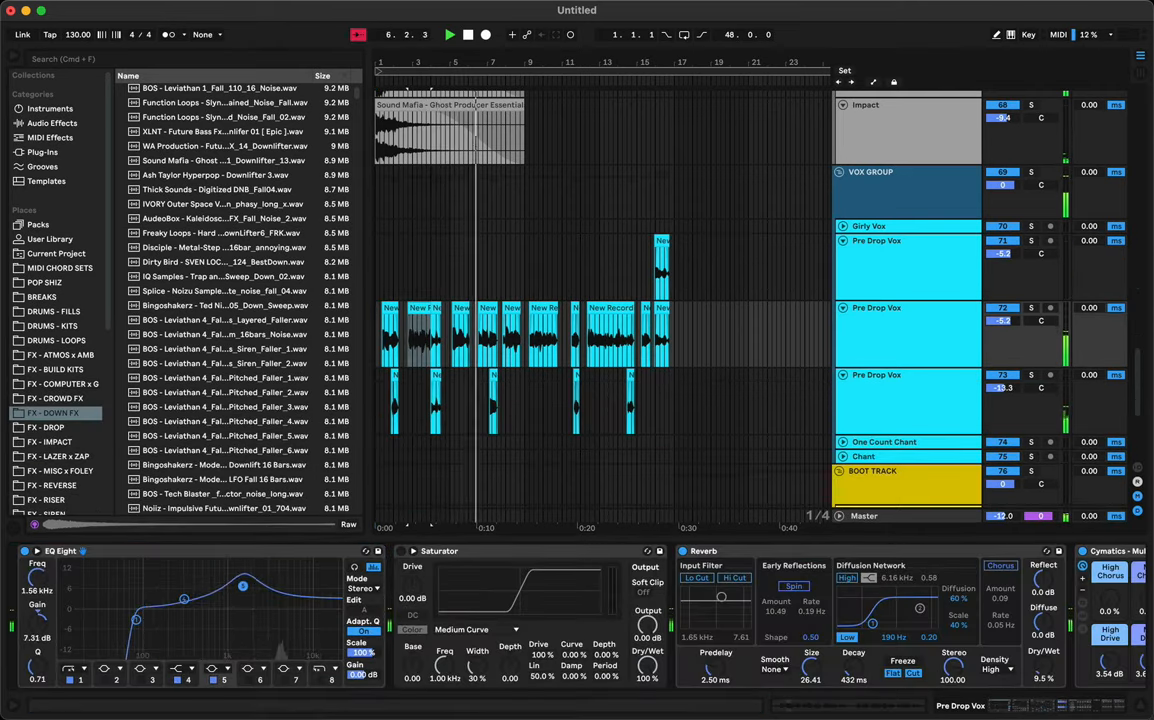
pyautogui.moveTo(242, 585); pyautogui.dragTo(213, 597)
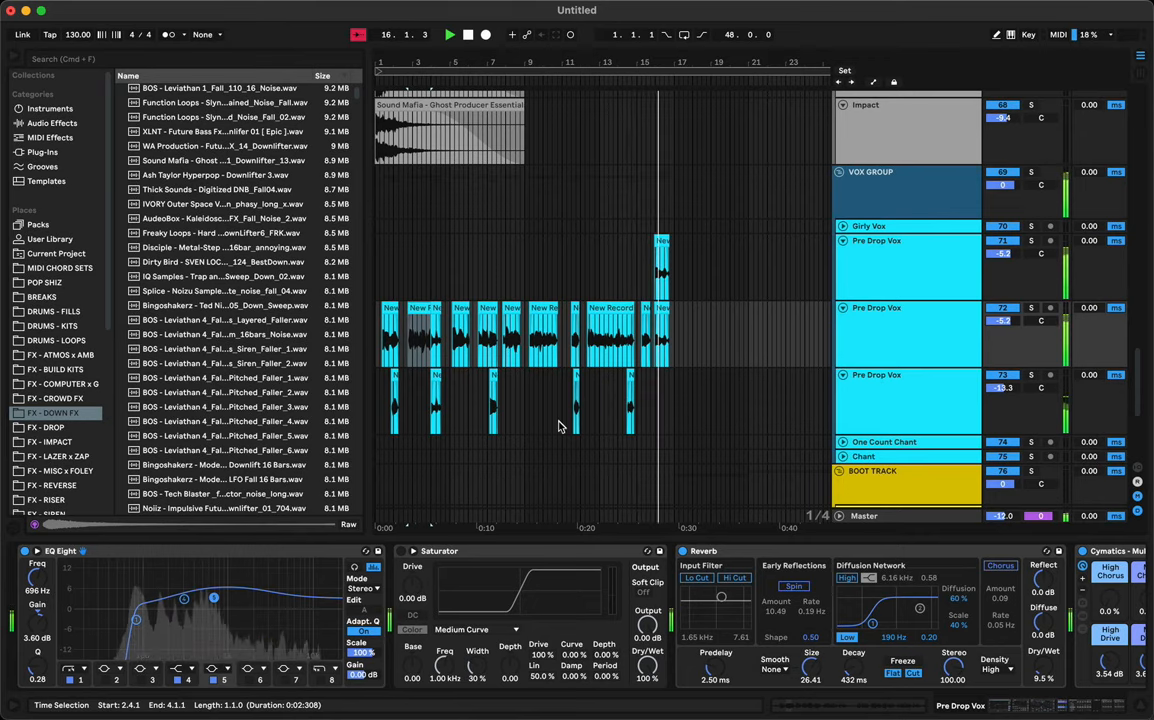
# Step: Replay the intro from bar 1 while examining the impact, drum, sub and bass tracks across the arrangement
pyautogui.click(378, 288)
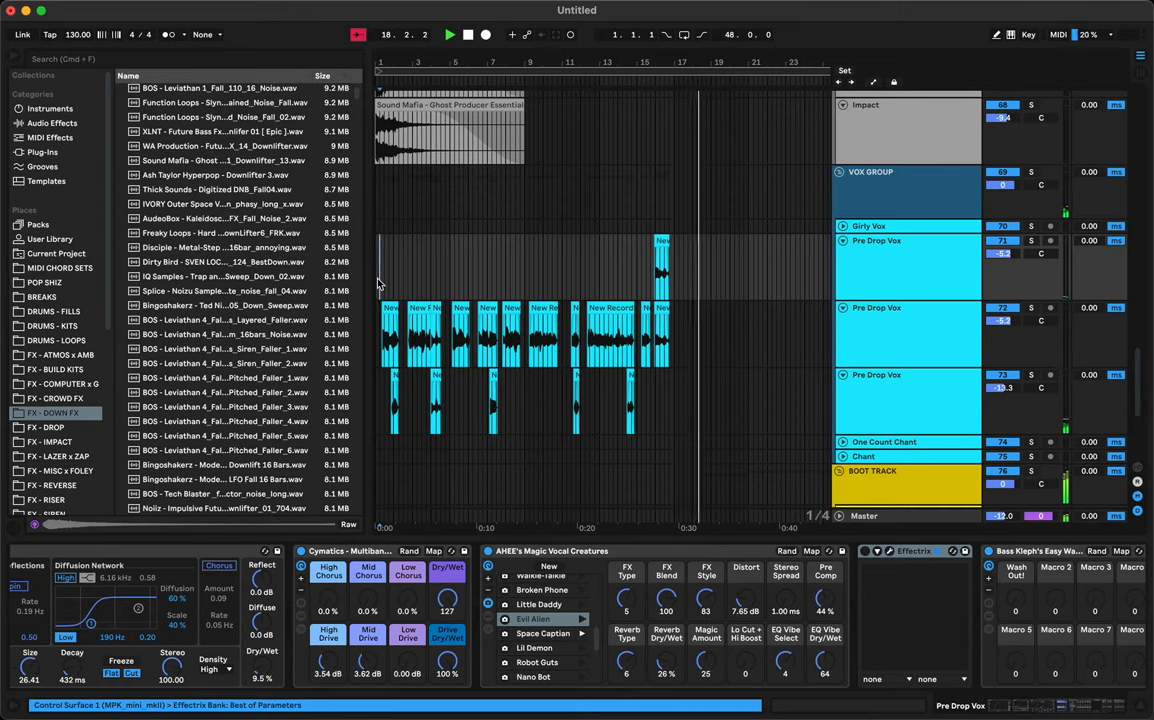
pyautogui.press('space')
pyautogui.press('space')
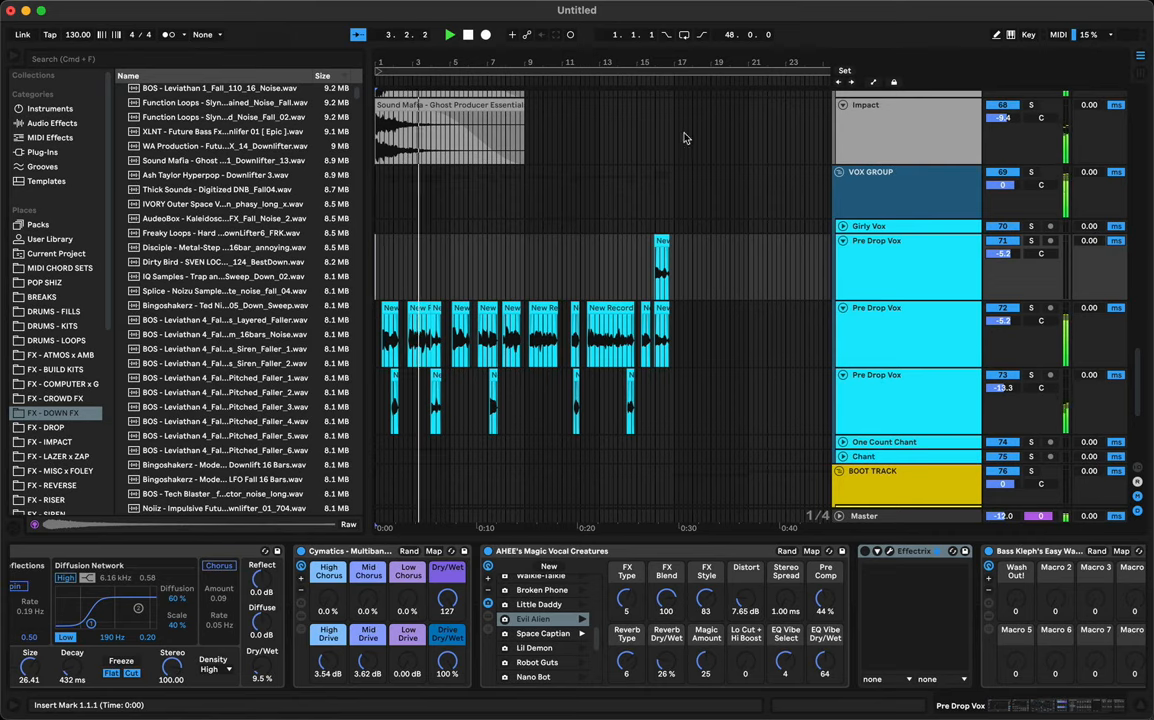
pyautogui.scroll(10, 548, 300)
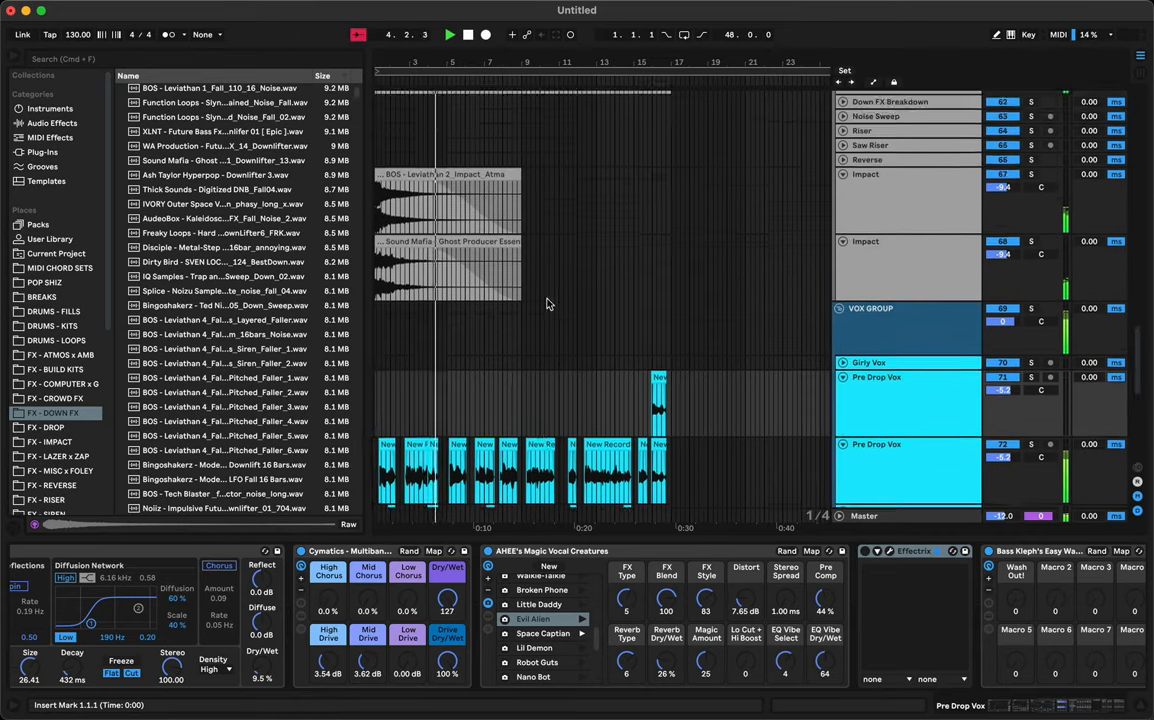
pyautogui.scroll(20, 548, 303)
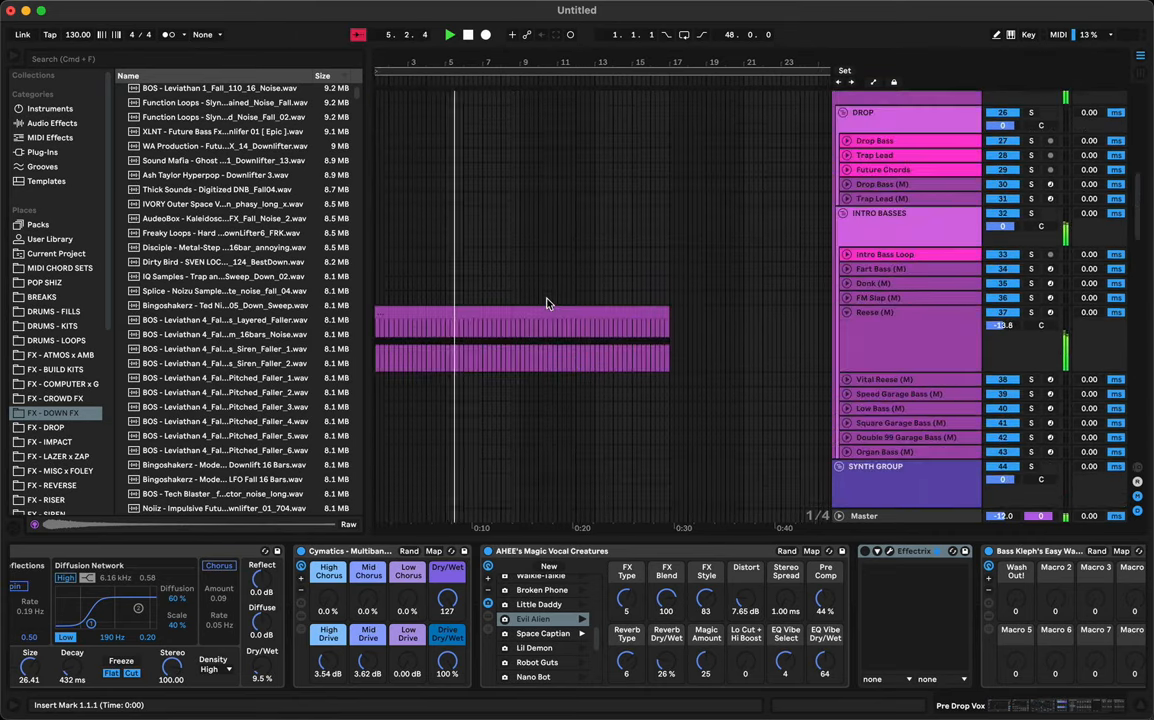
pyautogui.scroll(2, 546, 303)
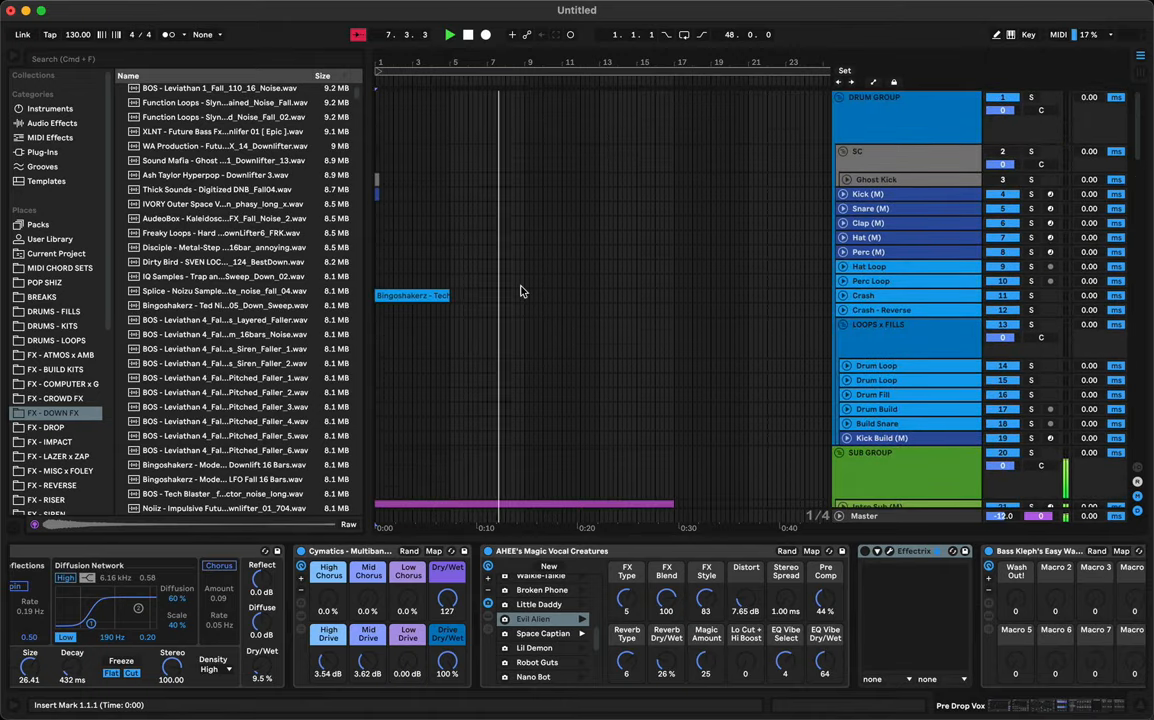
pyautogui.scroll(-10, 520, 291)
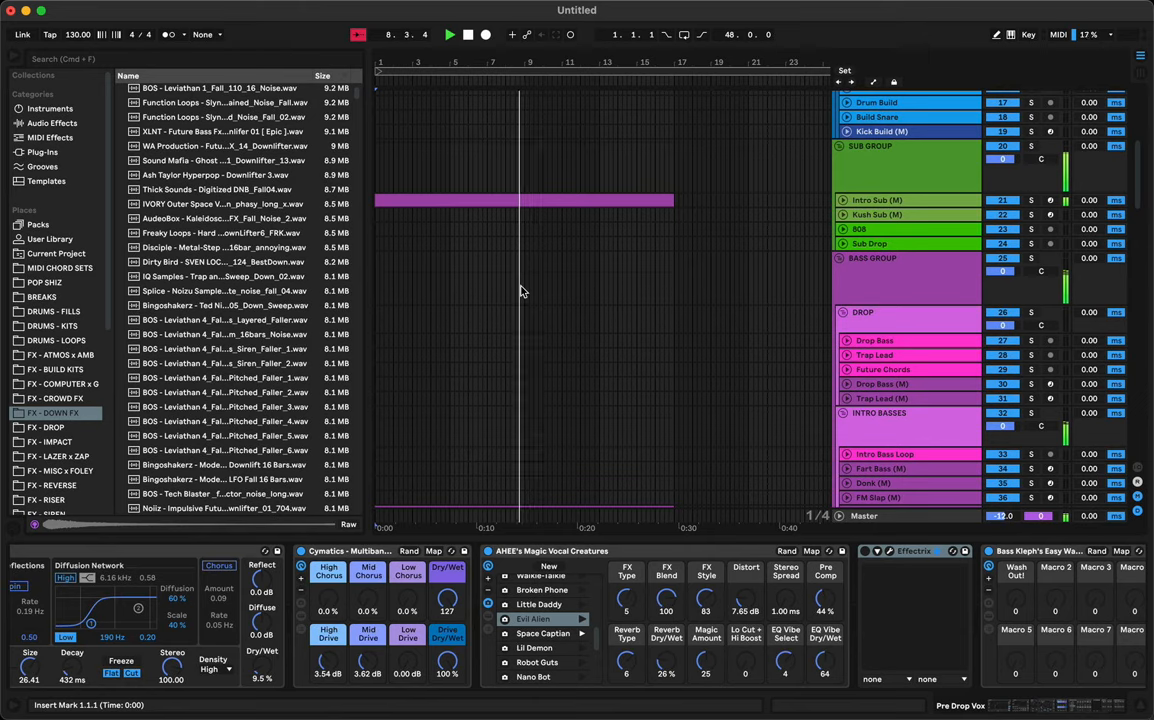
pyautogui.click(520, 291)
pyautogui.scroll(-1, 503, 362)
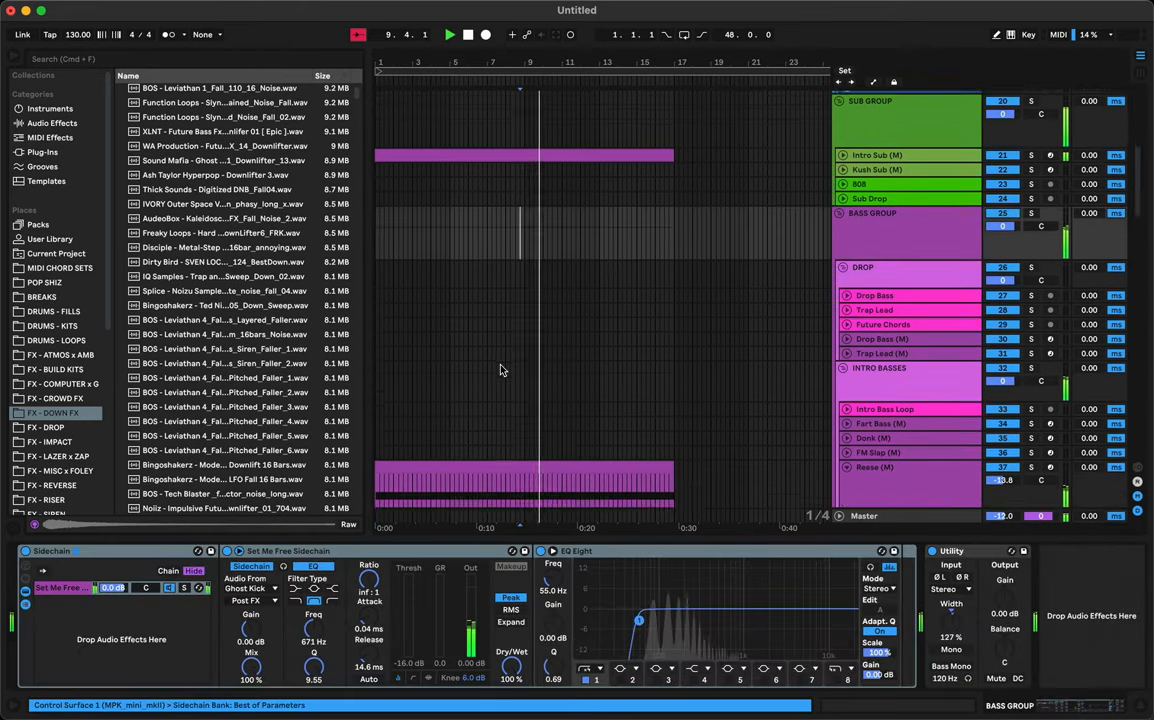
pyautogui.scroll(-2, 503, 370)
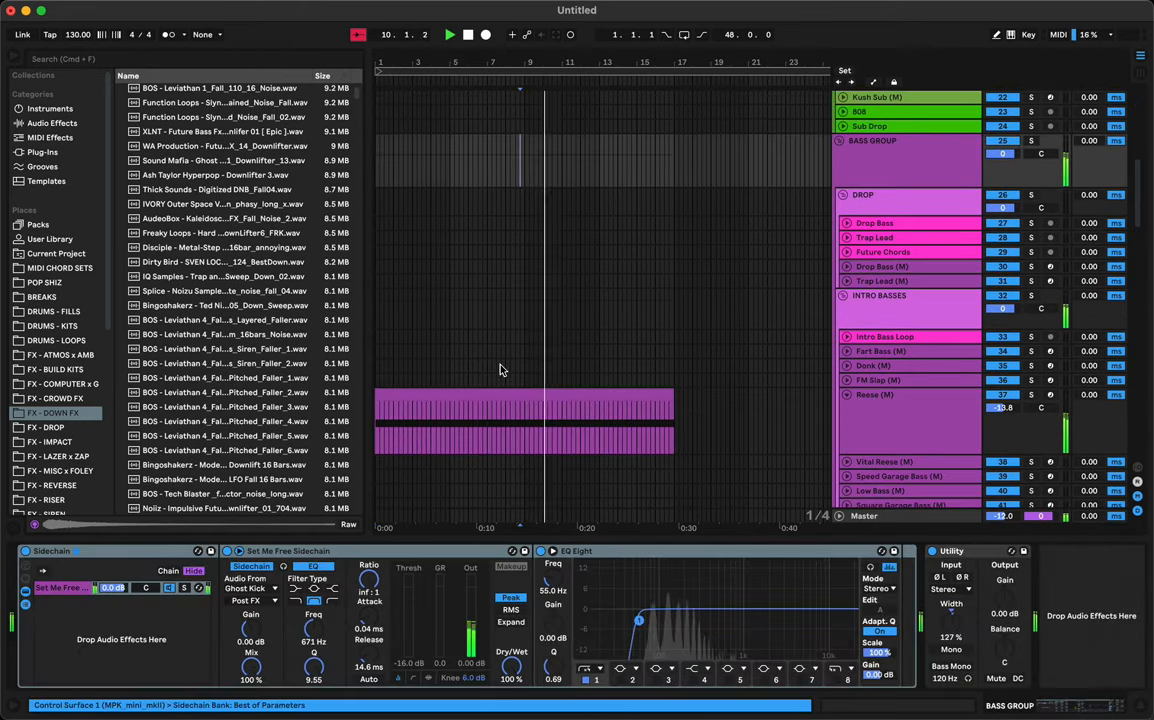
# Step: Stop playback and search the FX - MISC x FOLEY sample folder for "laugh"
pyautogui.click(102, 62)
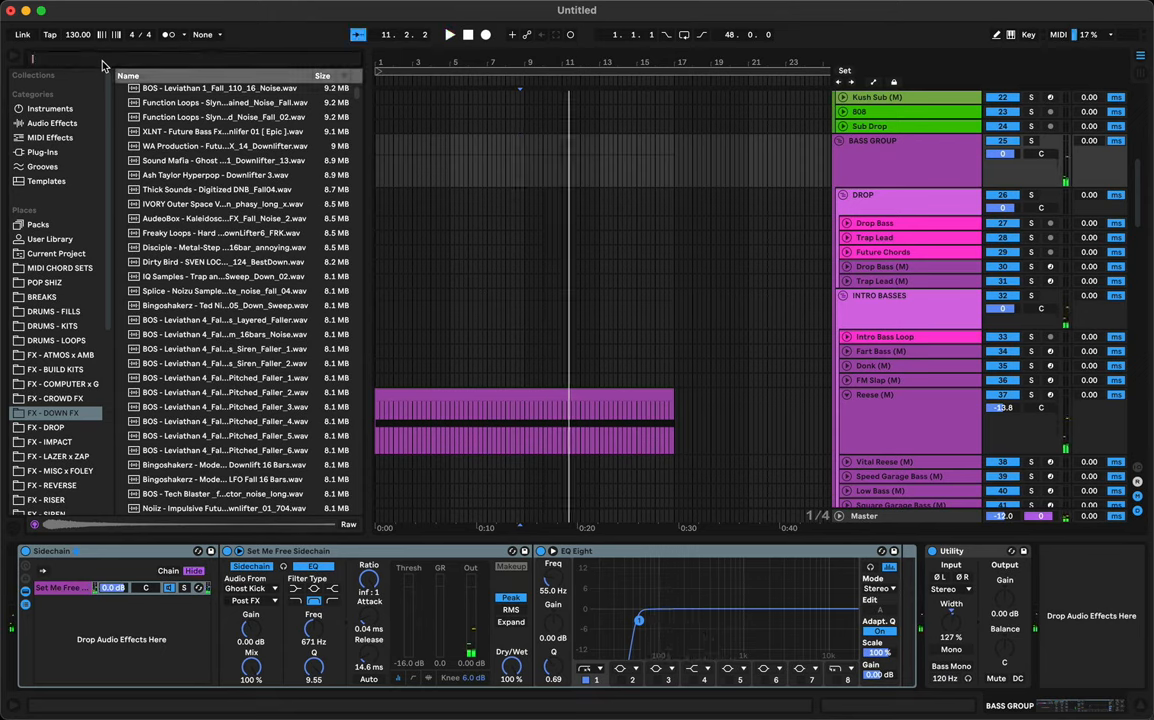
pyautogui.write('luagh')
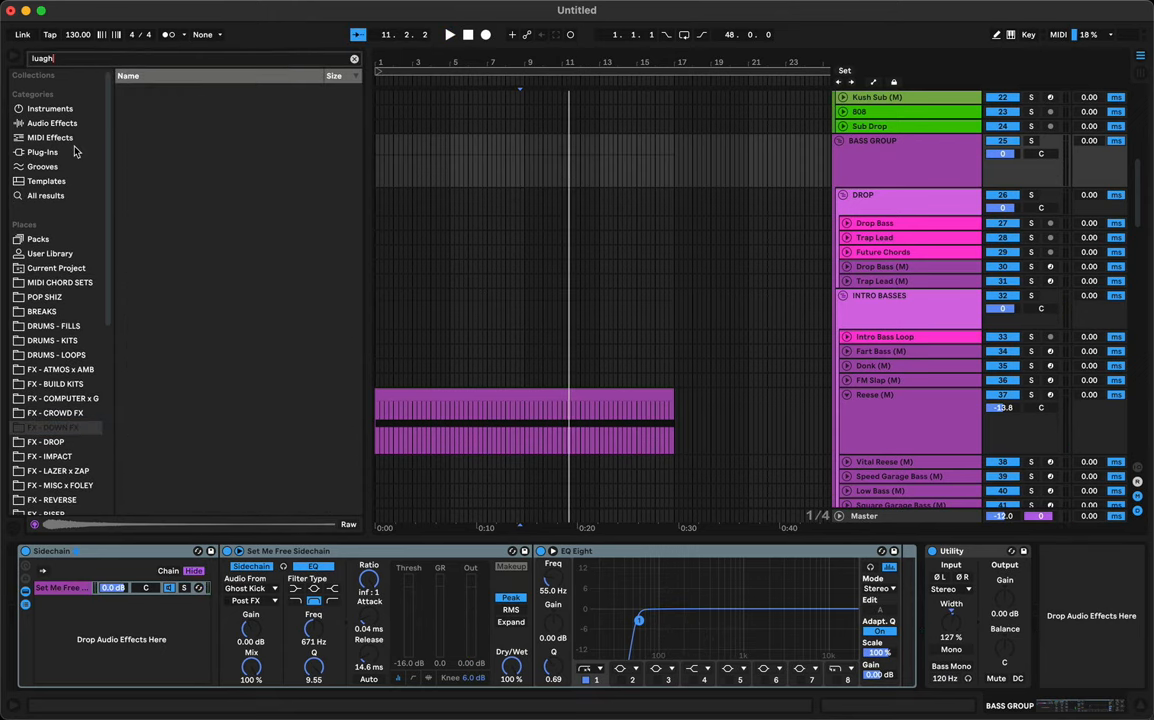
pyautogui.write('laugh')
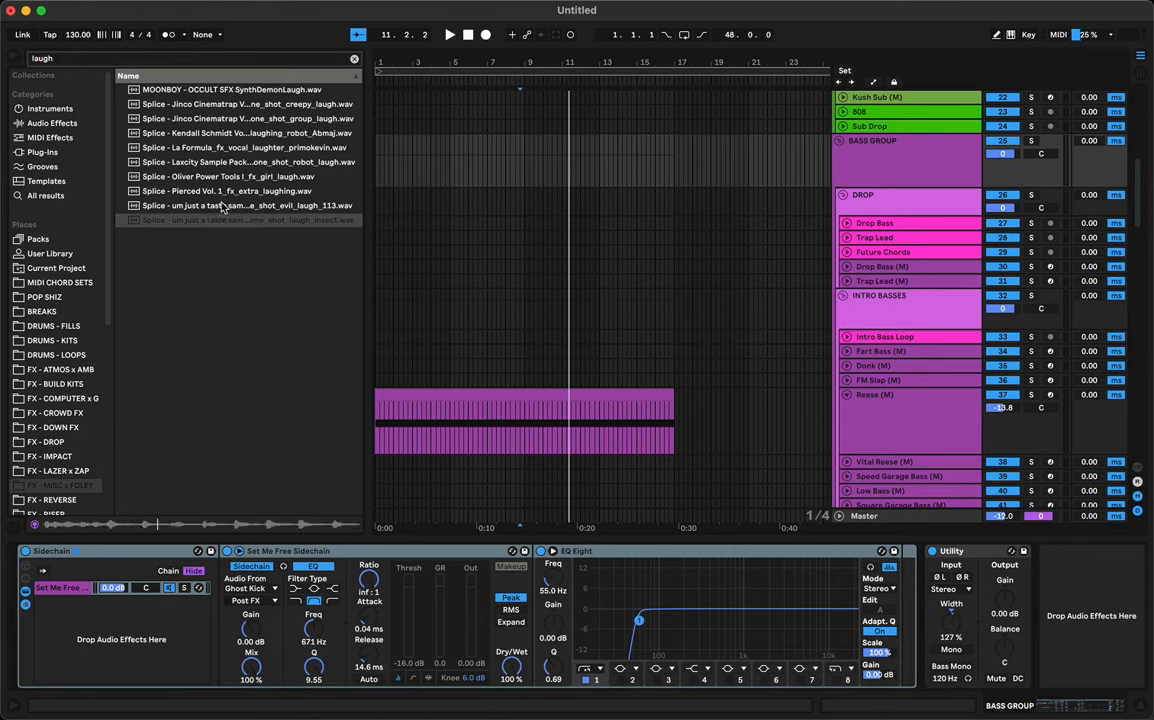
# Step: Audition the laugh samples in the search results, from the demon, creepy and group laughs to the robot, girl, evil and insect ones
pyautogui.click(221, 204)
pyautogui.click(223, 180)
pyautogui.click(233, 163)
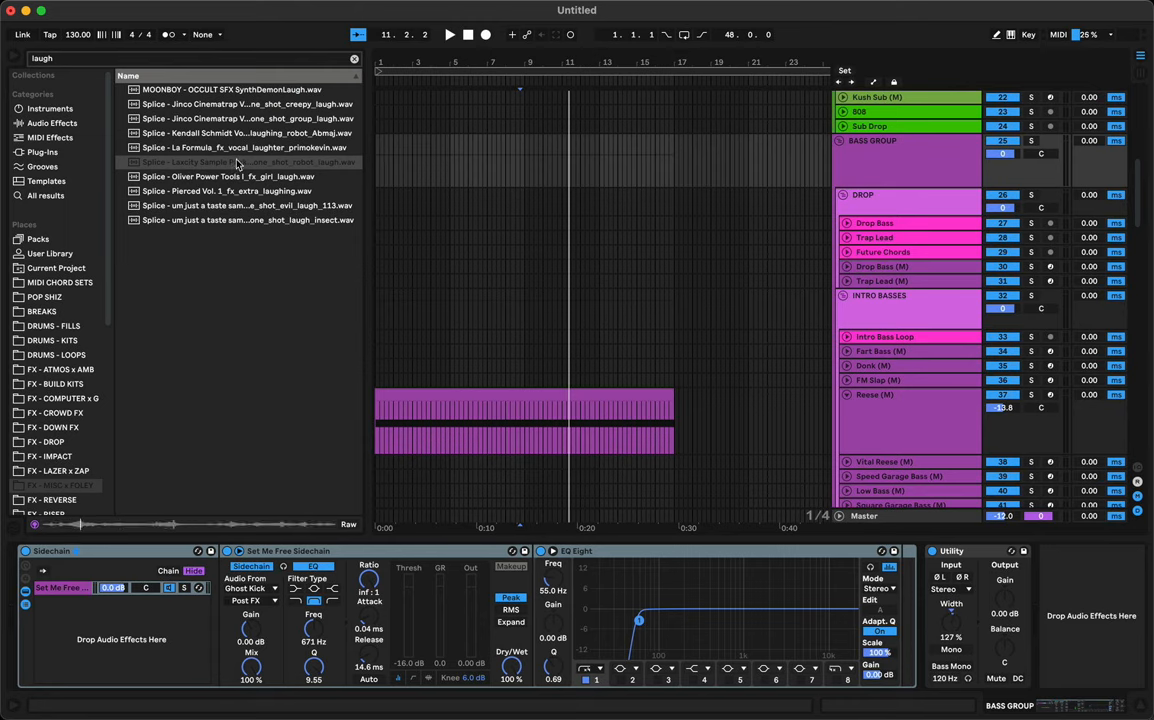
pyautogui.click(242, 148)
pyautogui.click(248, 177)
pyautogui.click(268, 149)
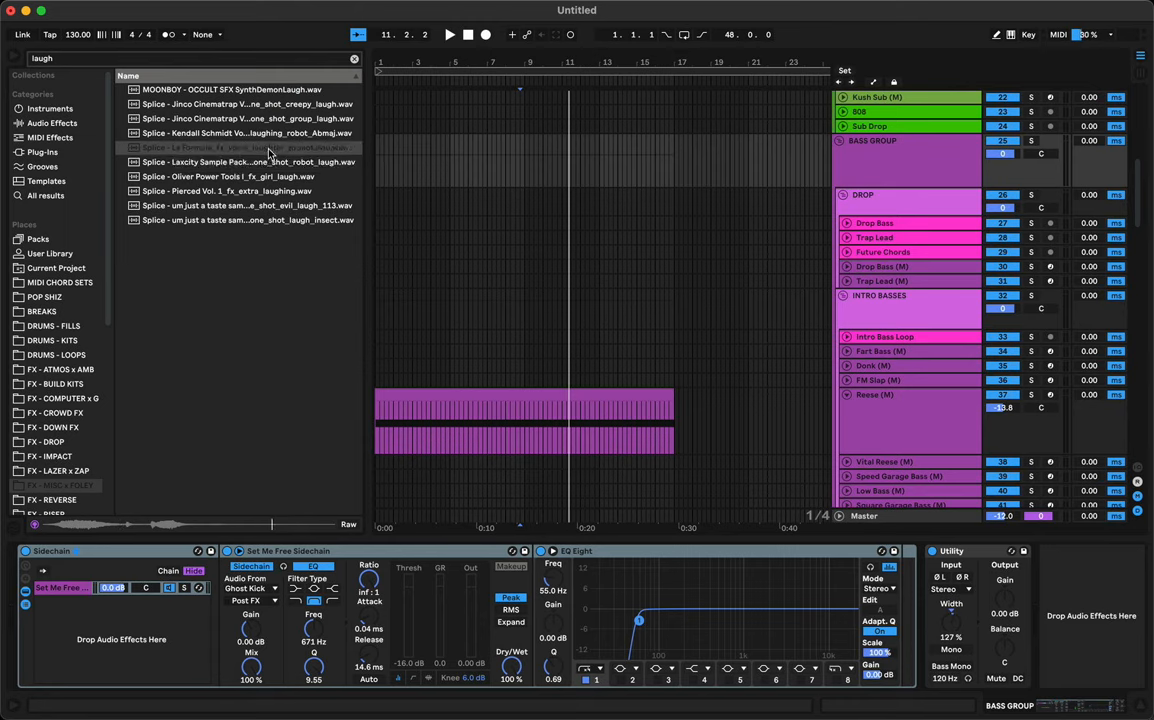
pyautogui.click(270, 134)
pyautogui.click(272, 120)
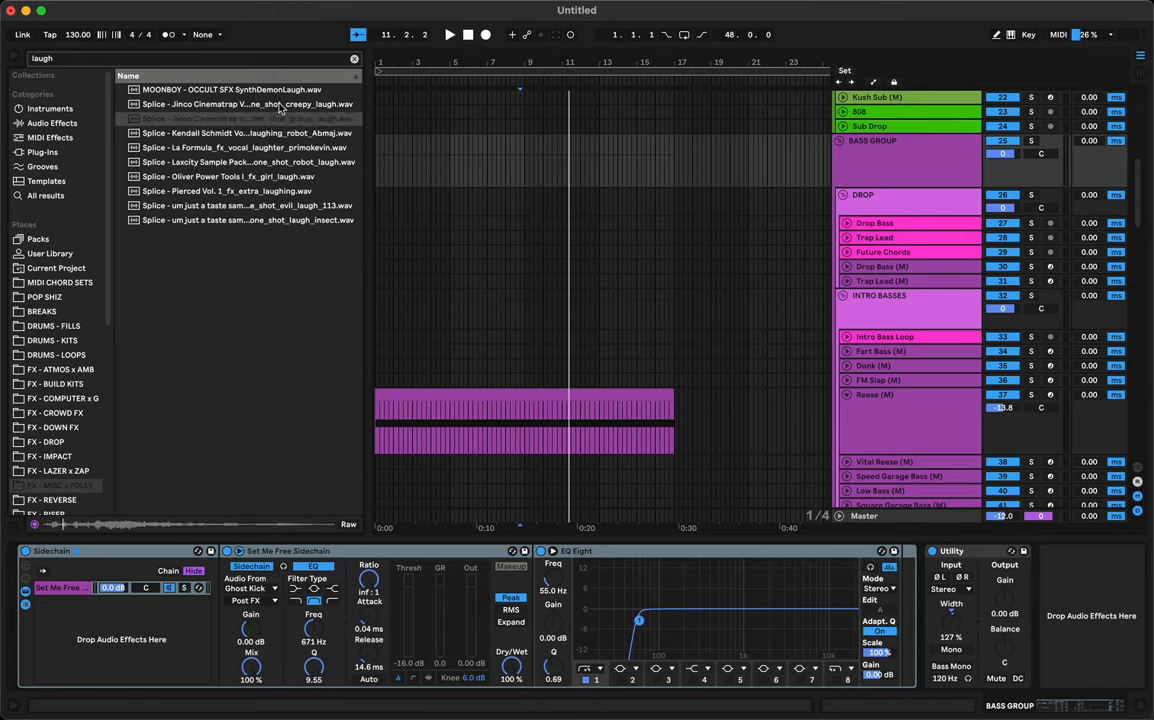
pyautogui.click(281, 106)
pyautogui.click(282, 91)
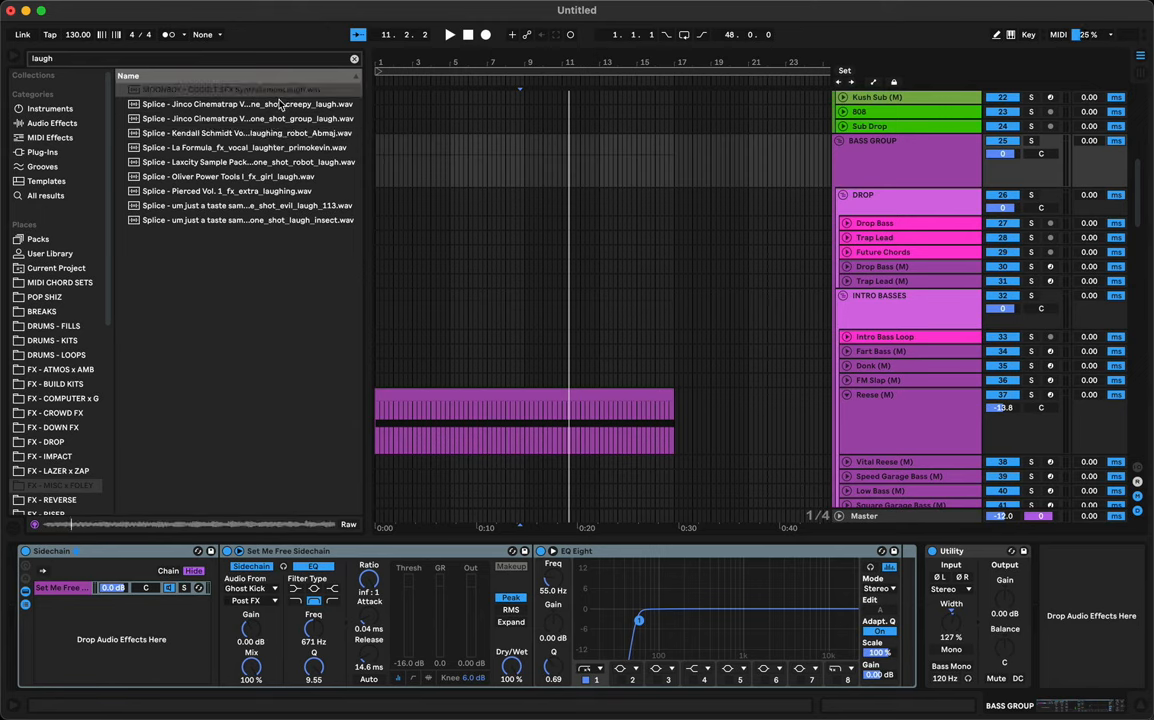
pyautogui.click(236, 205)
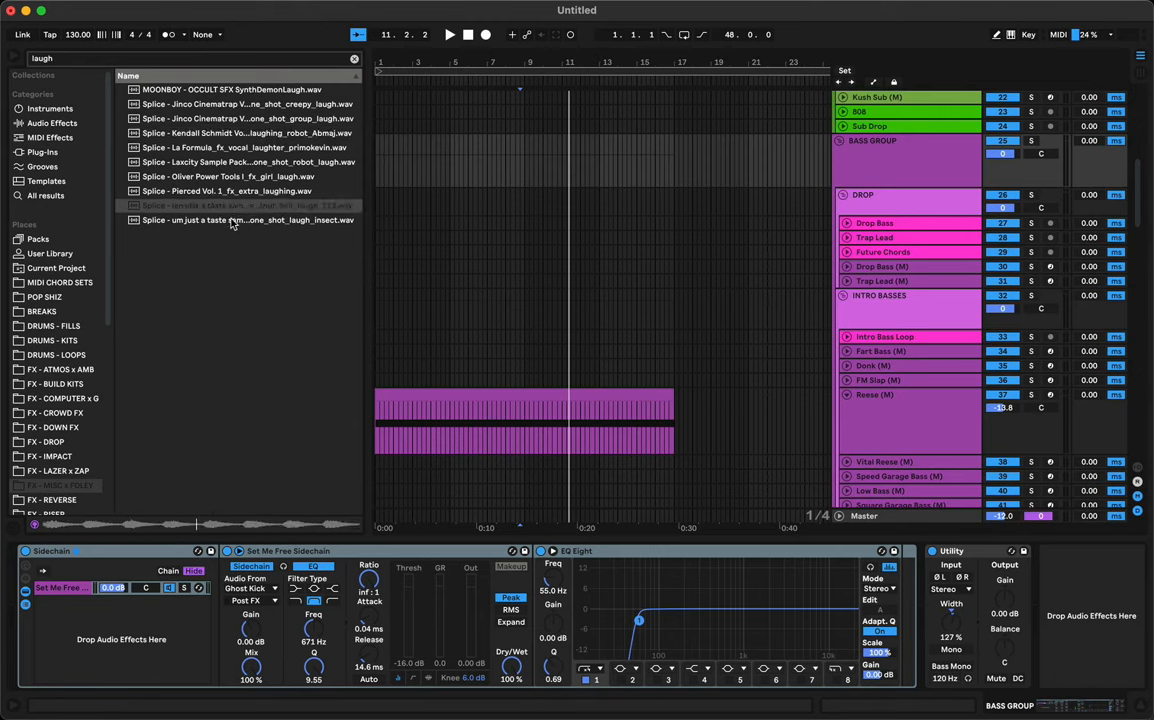
pyautogui.click(232, 221)
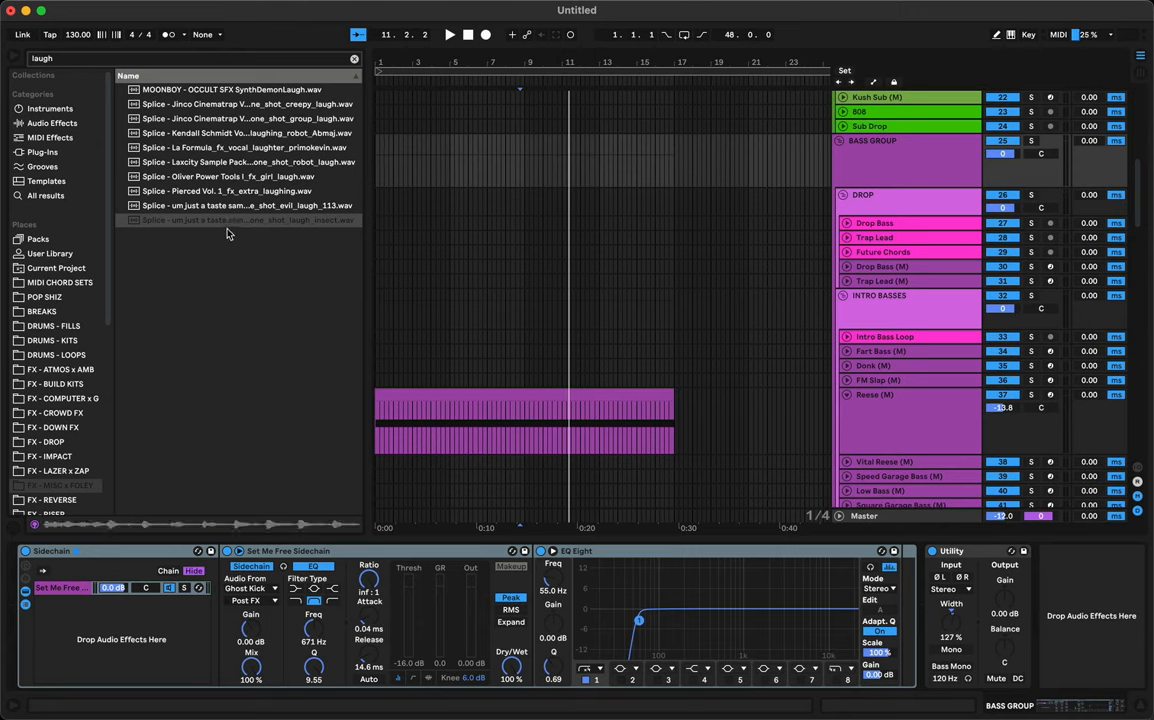